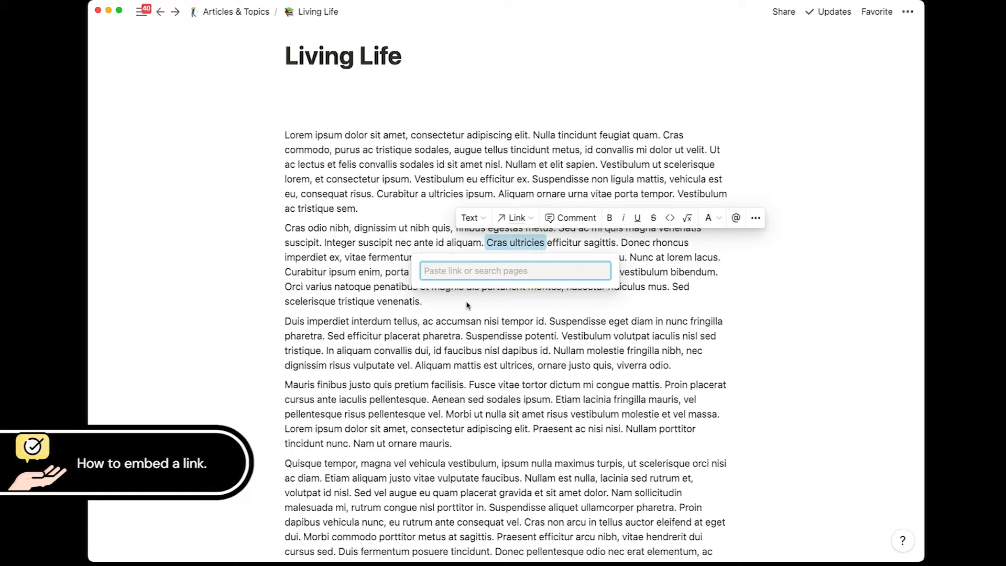
Step: Dismiss the empty link box and clear the current text selection
{"action": "left_click", "coordinate": [479, 320]}
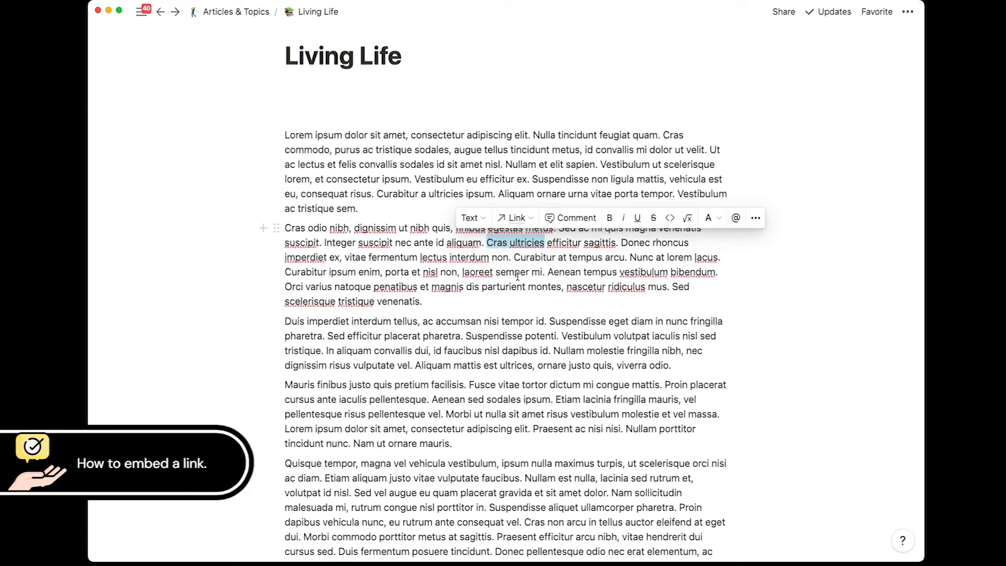
{"action": "left_click", "coordinate": [528, 250]}
{"action": "scroll", "coordinate": [554, 293], "scroll_direction": "down", "scroll_amount": 2}
{"action": "left_click", "coordinate": [489, 278]}
{"action": "scroll", "coordinate": [490, 277], "scroll_direction": "up", "scroll_amount": 1}
Step: Link the words 'Cras ultricies' to the copied web page URL
{"action": "left_click_drag", "start_coordinate": [487, 210], "coordinate": [544, 212]}
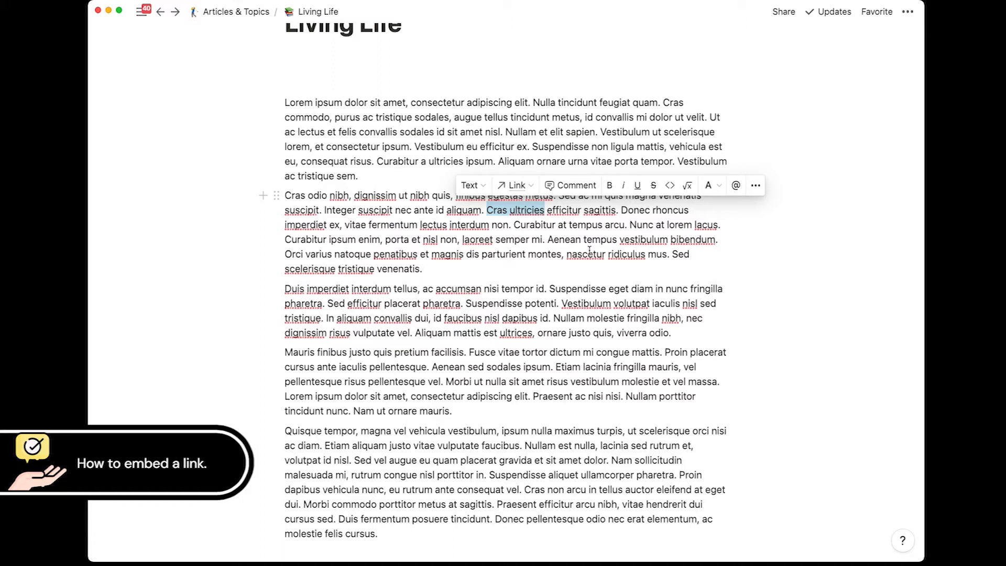
{"action": "key", "text": "super+k"}
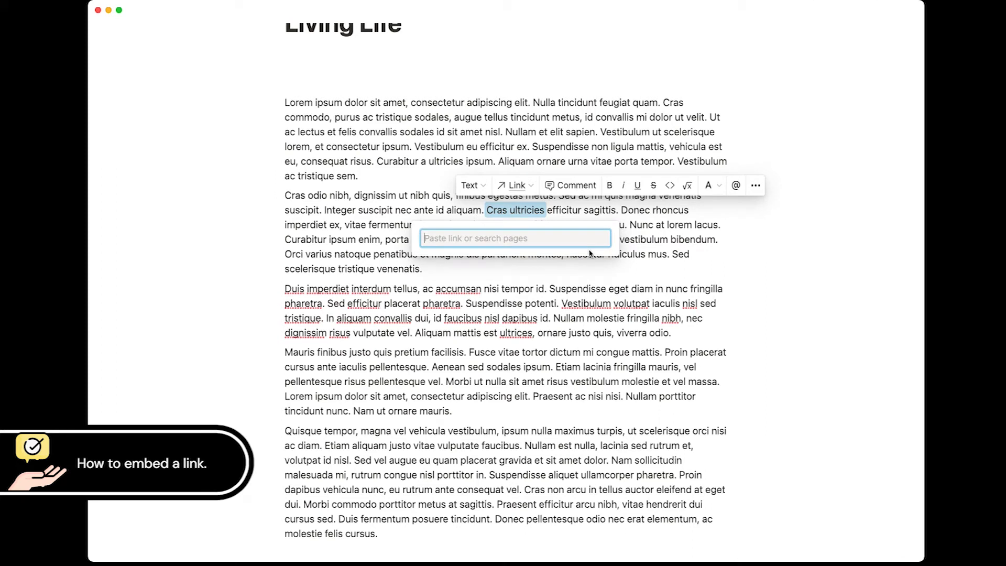
{"action": "key", "text": "super+v"}
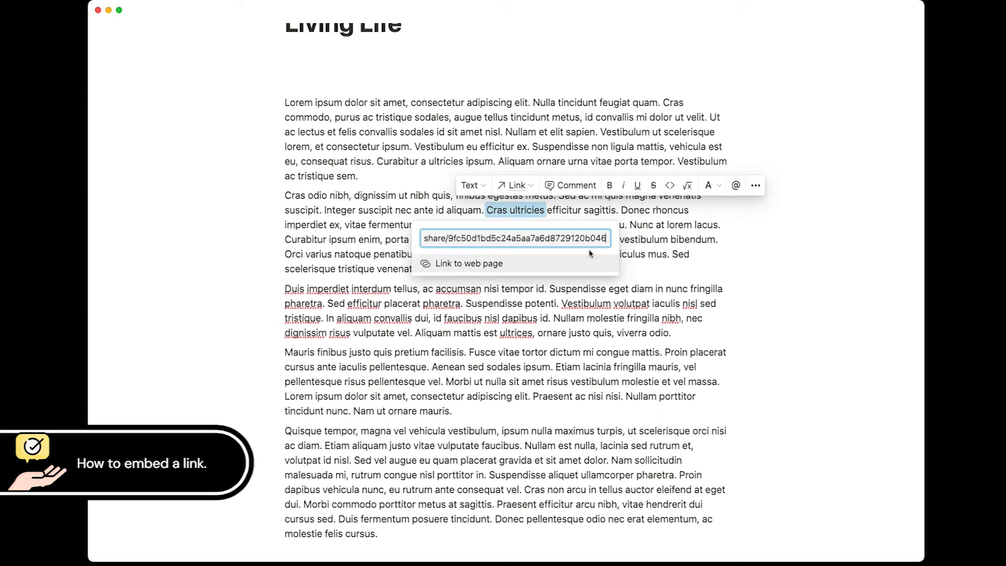
{"action": "key", "text": "Return"}
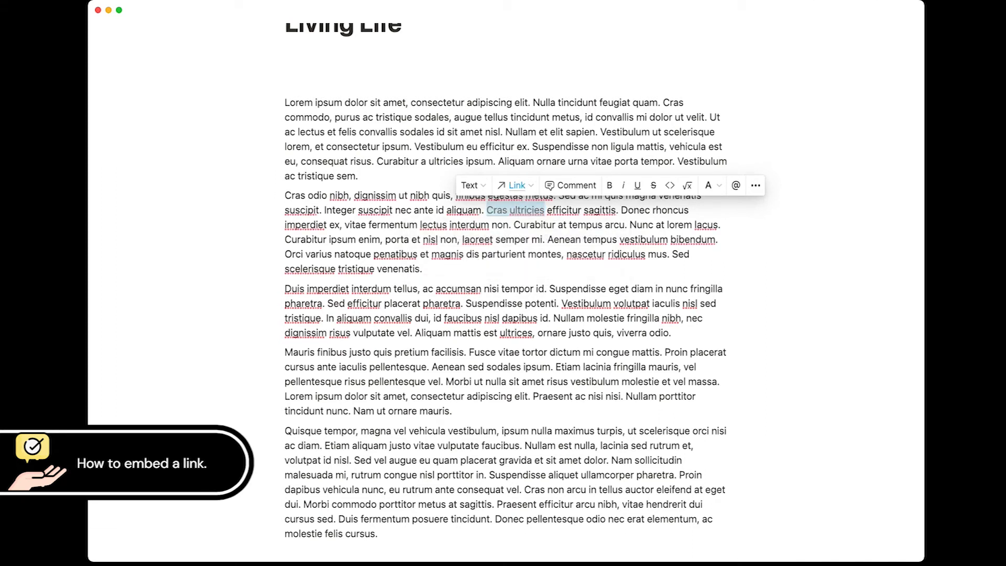
{"action": "left_click", "coordinate": [564, 239]}
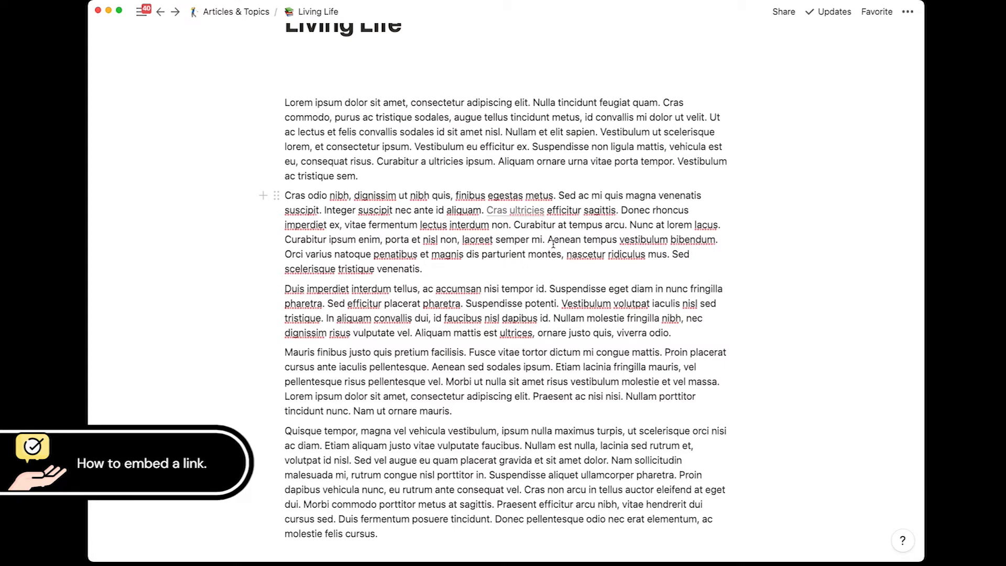
Step: Paste the copied URL as a link onto the words 'Aenean tempus'
{"action": "left_click_drag", "start_coordinate": [548, 239], "coordinate": [616, 242]}
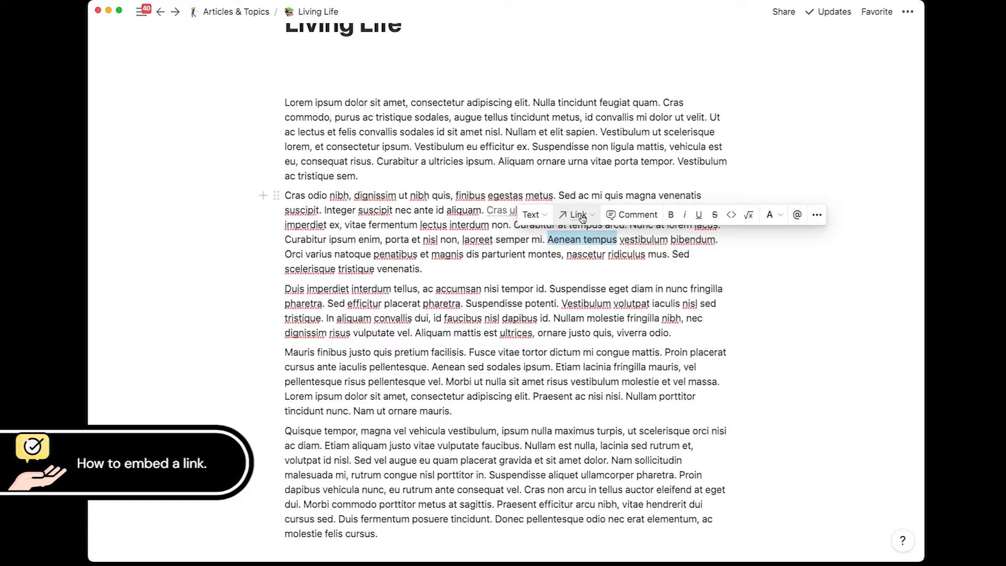
{"action": "key", "text": "super+v"}
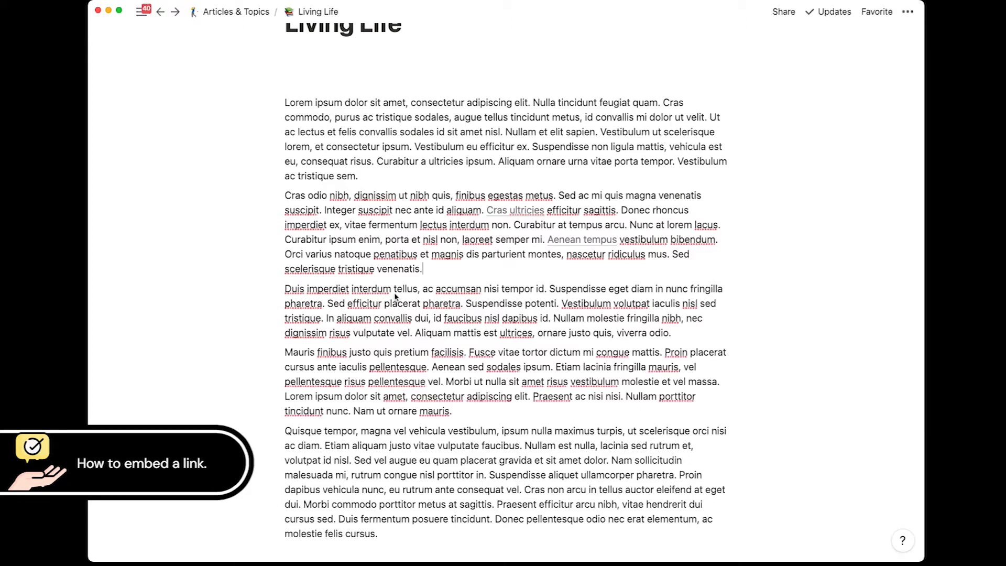
Step: Add the Spacebar SEO packages URL as a bookmark card, then paste the URL again below
{"action": "key", "text": "Return"}
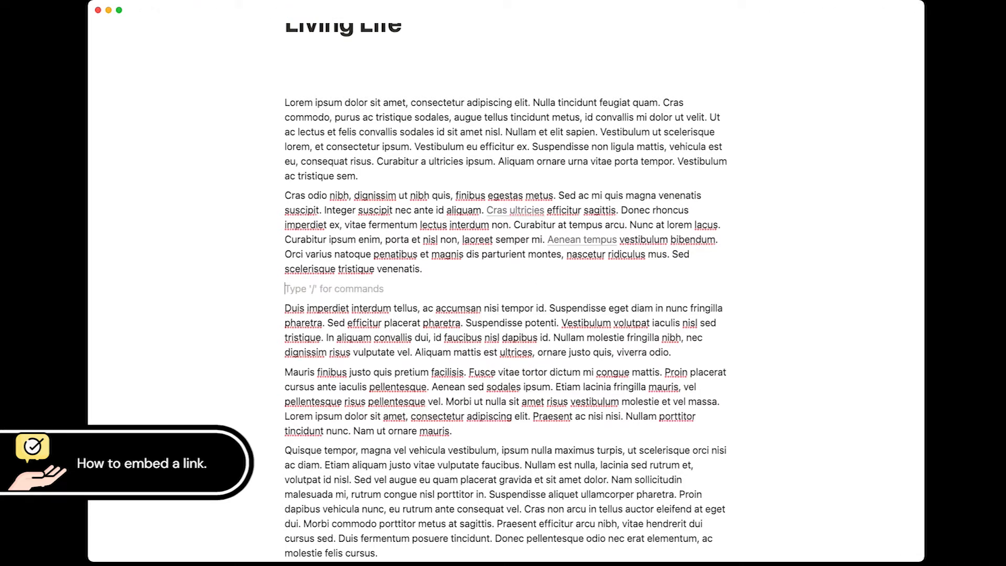
{"action": "type", "text": "https://spacebaragency.com/seo-packages"}
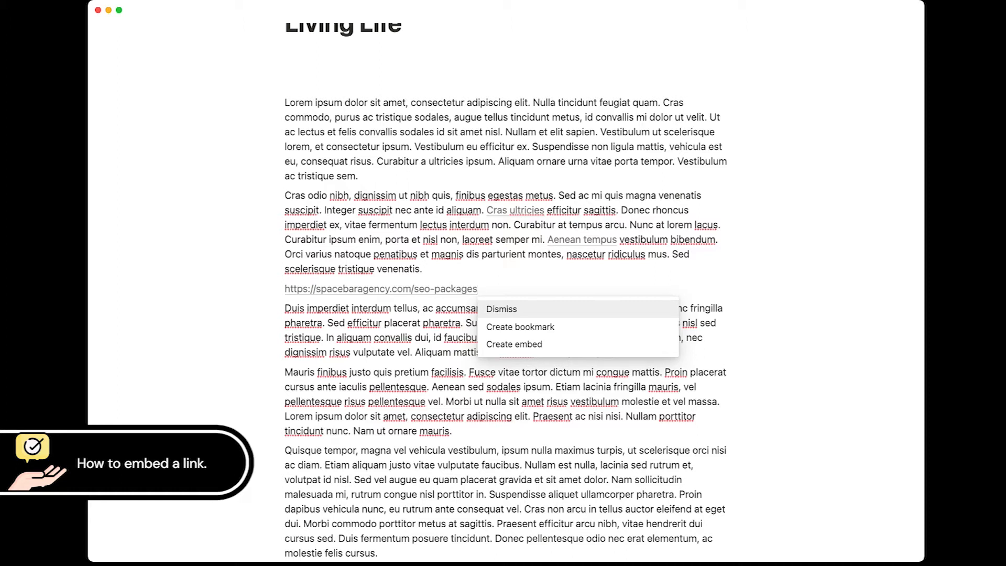
{"action": "left_click", "coordinate": [503, 327]}
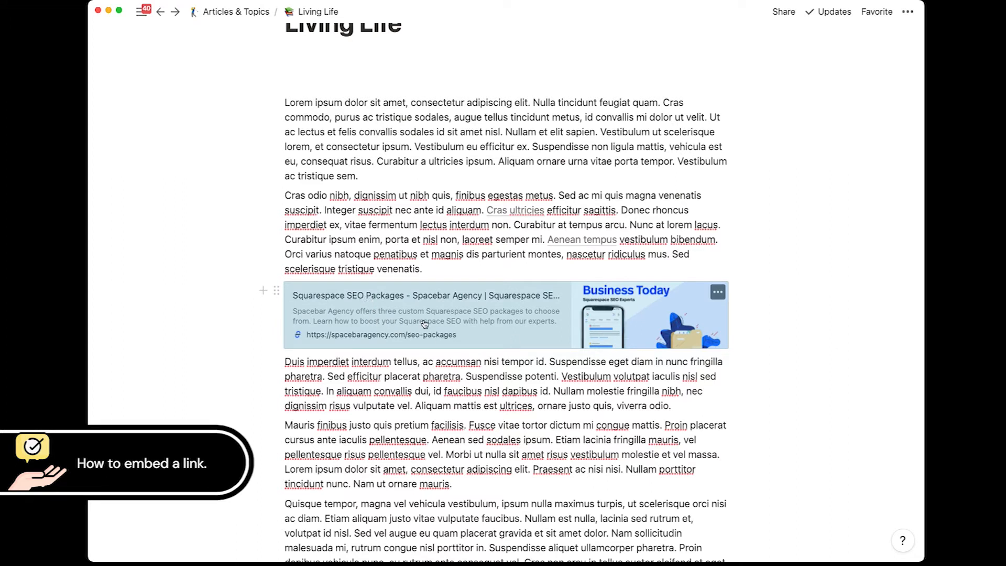
{"action": "type", "text": "https://spacebaragency.com/seo-packages"}
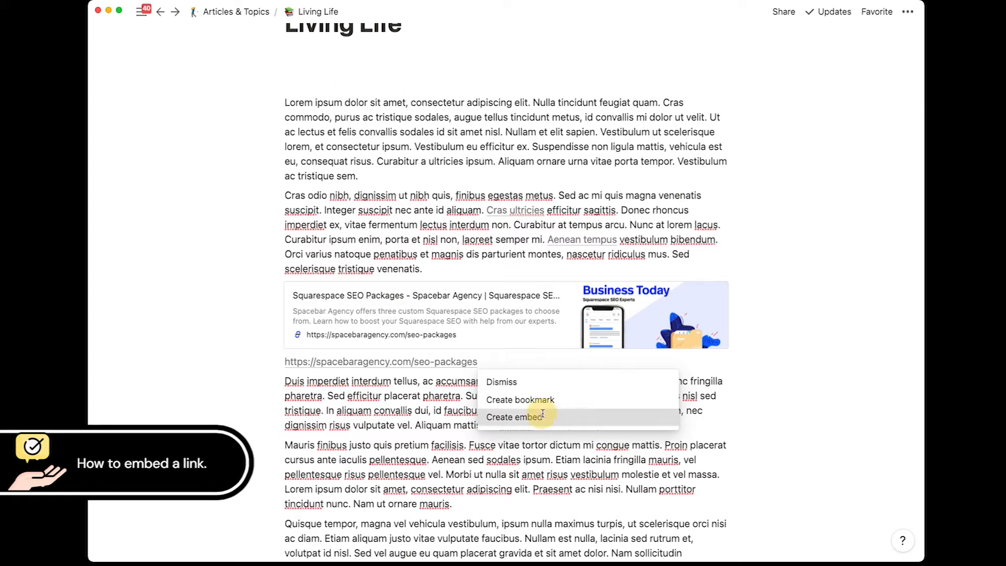
Step: Embed the pasted Spacebar SEO packages page, widened to text width and made taller
{"action": "left_click", "coordinate": [543, 417]}
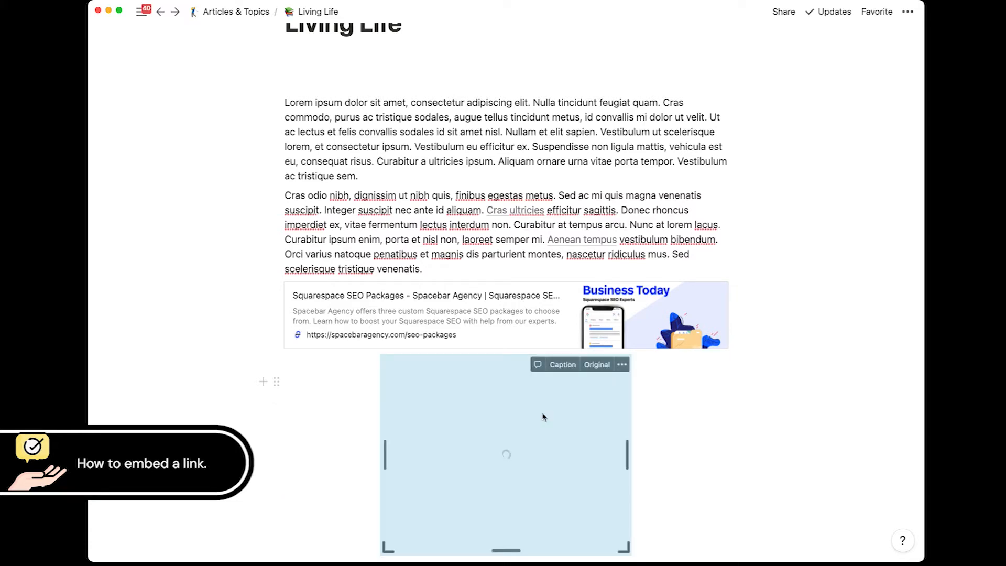
{"action": "scroll", "coordinate": [546, 383], "scroll_direction": "down", "scroll_amount": 3}
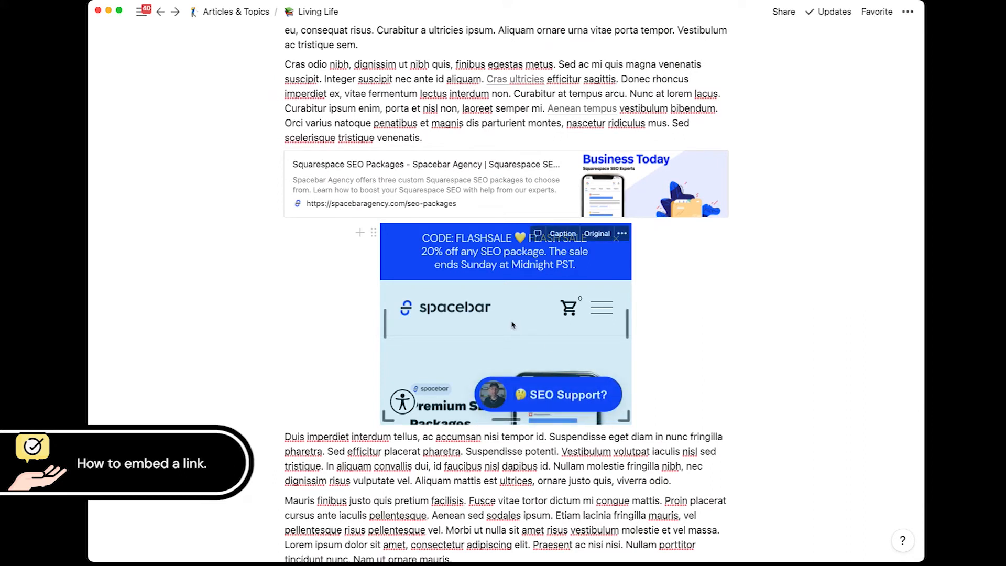
{"action": "left_click_drag", "start_coordinate": [627, 324], "coordinate": [734, 322]}
{"action": "scroll", "coordinate": [518, 324], "scroll_direction": "down", "scroll_amount": 3}
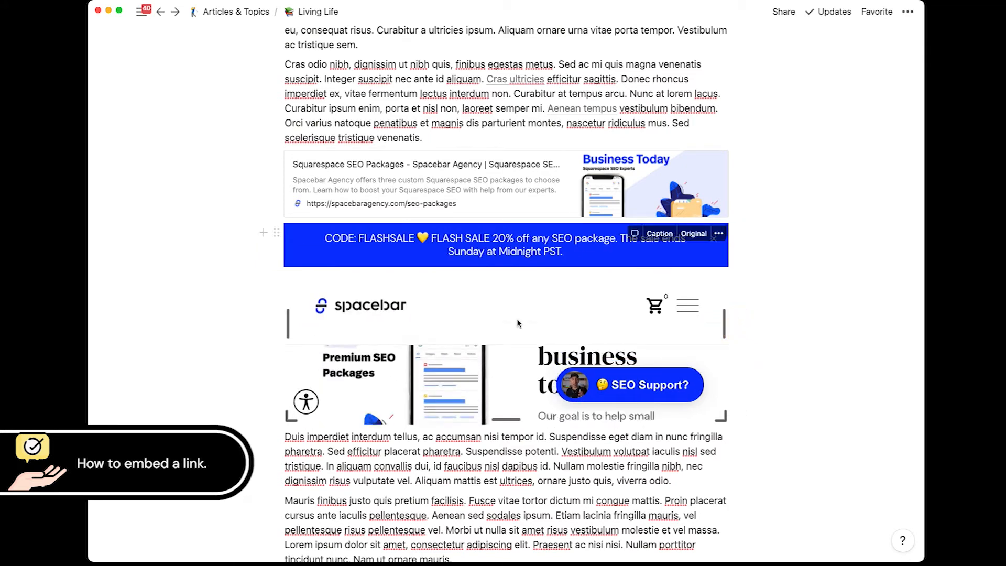
{"action": "scroll", "coordinate": [518, 323], "scroll_direction": "down", "scroll_amount": 5}
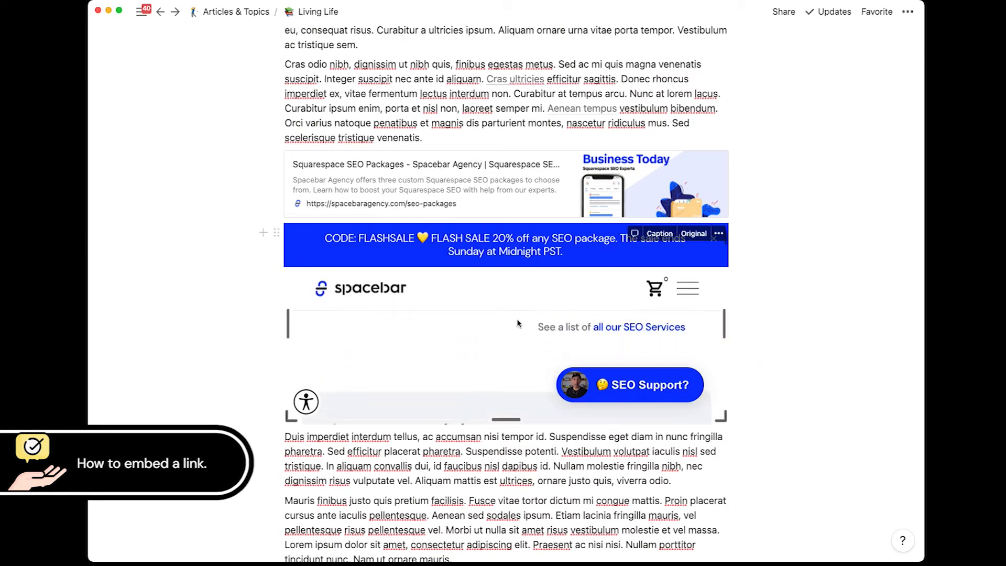
{"action": "scroll", "coordinate": [507, 304], "scroll_direction": "down", "scroll_amount": 2}
{"action": "left_click_drag", "start_coordinate": [508, 304], "coordinate": [514, 473]}
{"action": "scroll", "coordinate": [475, 333], "scroll_direction": "up", "scroll_amount": 5}
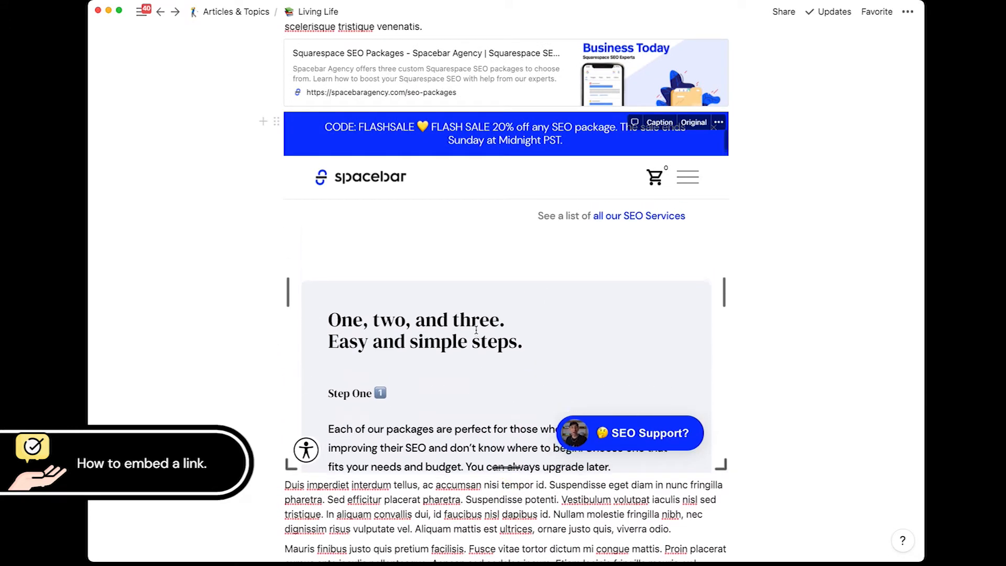
{"action": "scroll", "coordinate": [475, 333], "scroll_direction": "up", "scroll_amount": 4}
{"action": "scroll", "coordinate": [475, 333], "scroll_direction": "down", "scroll_amount": 2}
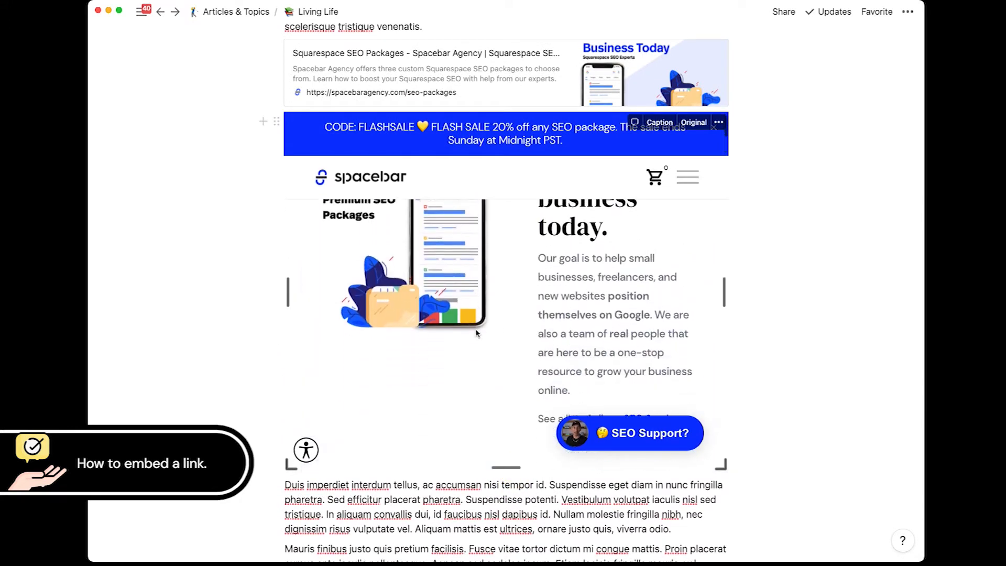
{"action": "scroll", "coordinate": [476, 334], "scroll_direction": "down", "scroll_amount": 6}
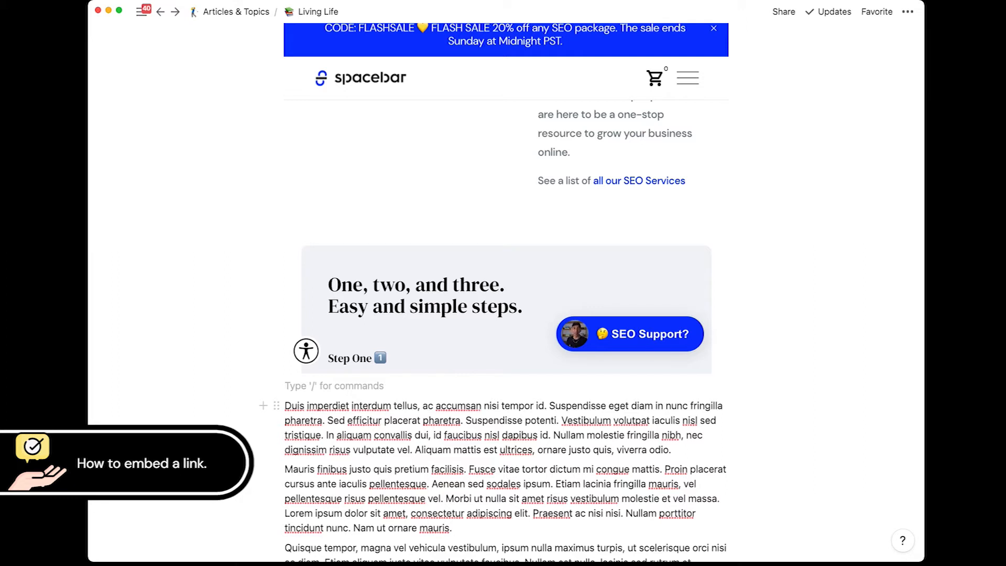
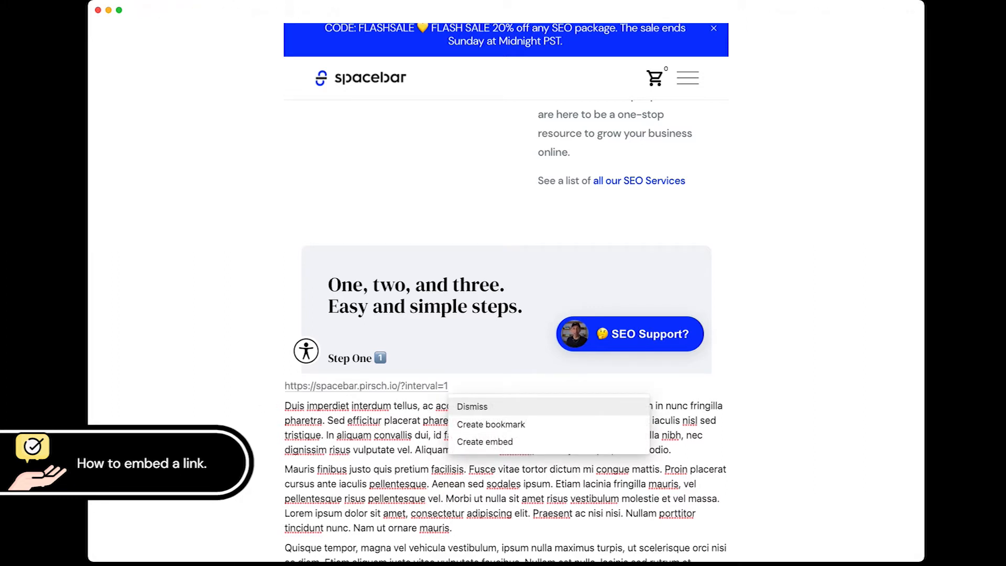
Step: Embed the pasted analytics dashboard URL and widen it to the text width
{"action": "left_click", "coordinate": [507, 444]}
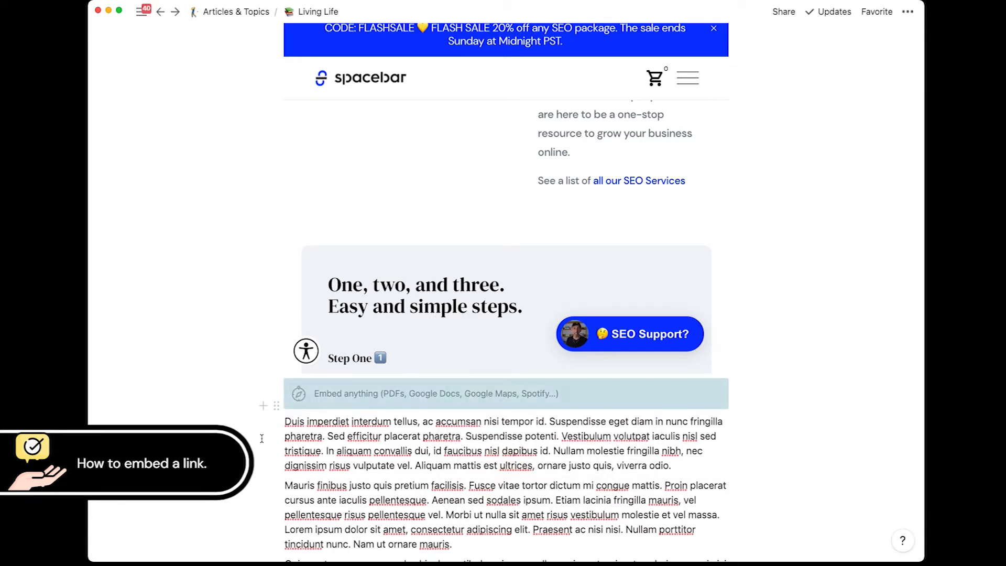
{"action": "scroll", "coordinate": [261, 438], "scroll_direction": "down", "scroll_amount": 5}
{"action": "scroll", "coordinate": [262, 438], "scroll_direction": "down", "scroll_amount": 2}
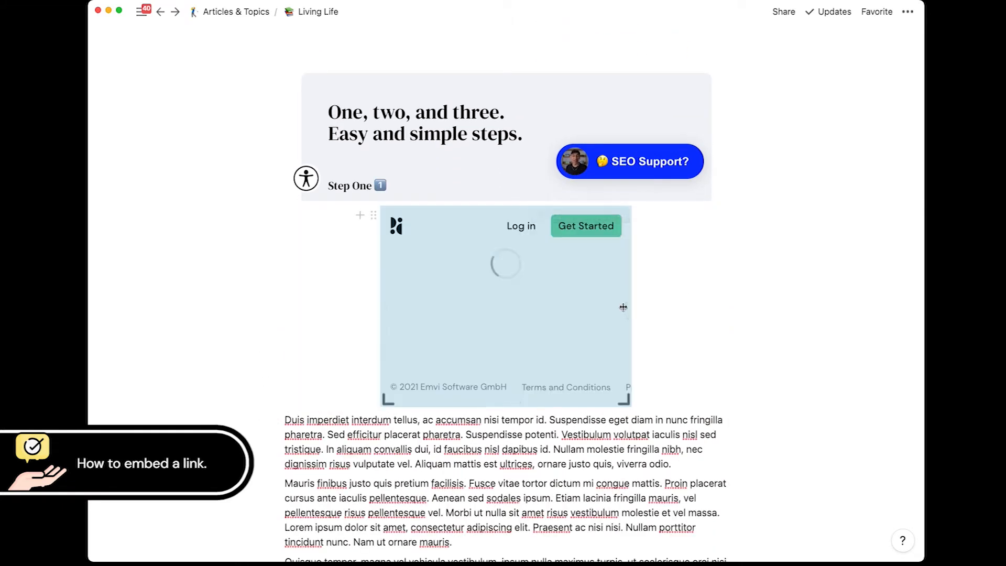
{"action": "left_click_drag", "start_coordinate": [626, 304], "coordinate": [728, 309]}
Step: Set the dashboard's date range to Past 7 days
{"action": "left_click", "coordinate": [680, 260]}
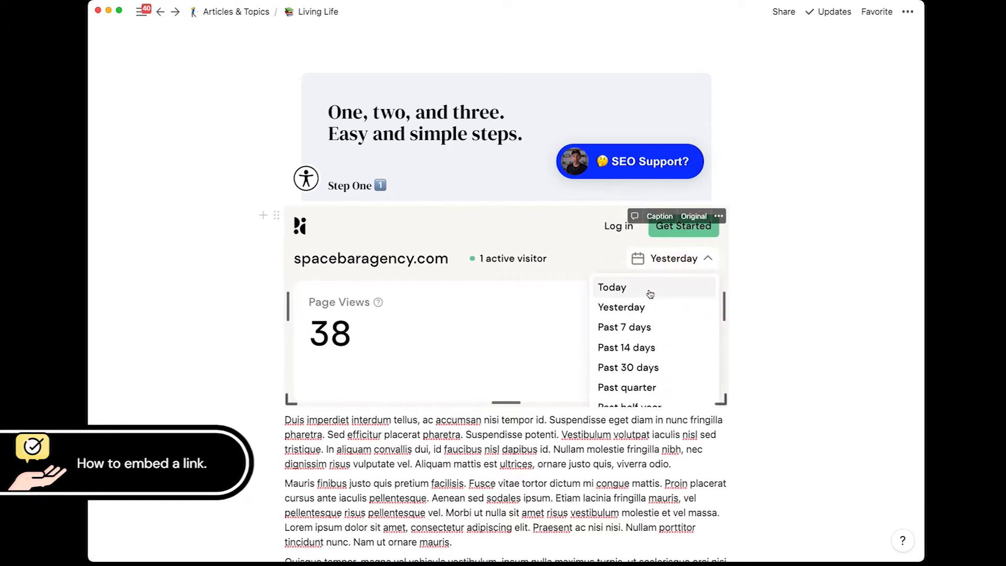
{"action": "left_click", "coordinate": [649, 330]}
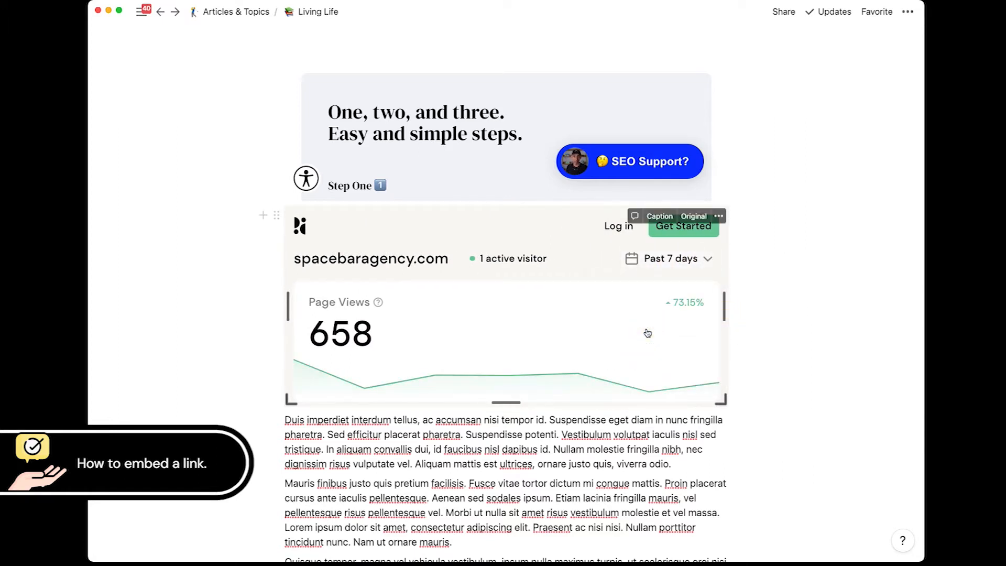
{"action": "scroll", "coordinate": [568, 341], "scroll_direction": "down", "scroll_amount": 1}
{"action": "scroll", "coordinate": [568, 340], "scroll_direction": "up", "scroll_amount": 1}
{"action": "scroll", "coordinate": [568, 340], "scroll_direction": "down", "scroll_amount": 10}
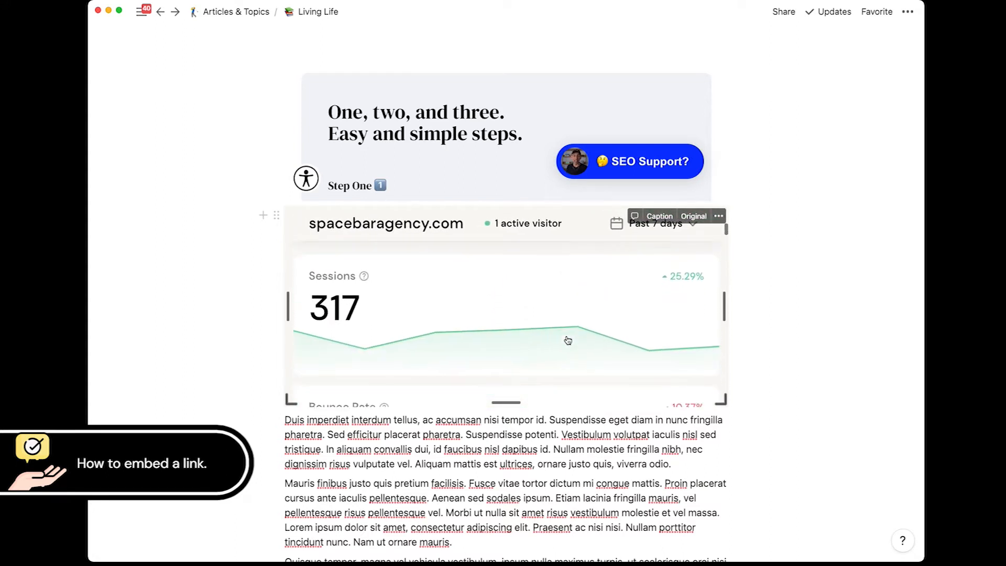
{"action": "scroll", "coordinate": [568, 340], "scroll_direction": "up", "scroll_amount": 10}
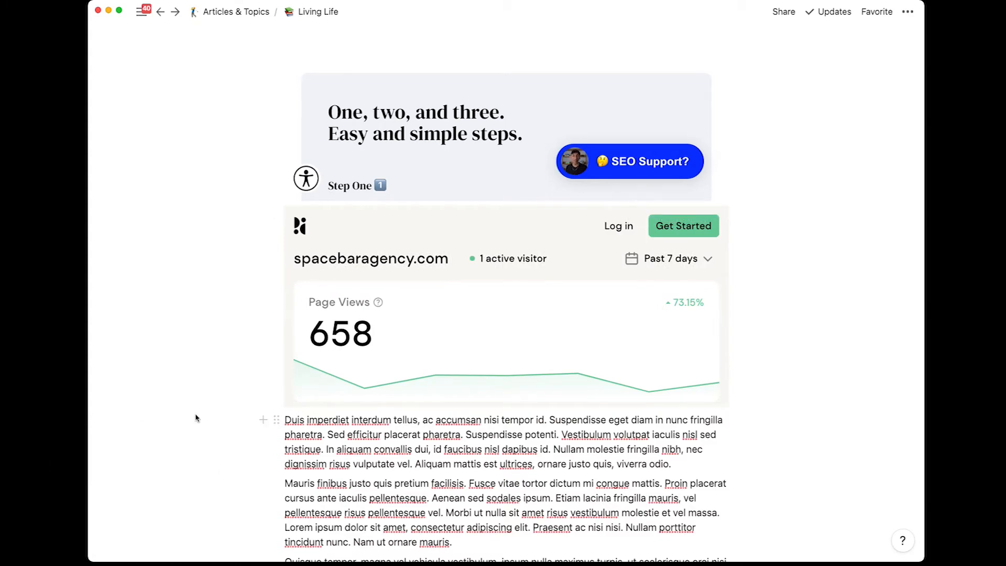
{"action": "scroll", "coordinate": [211, 440], "scroll_direction": "up", "scroll_amount": 10}
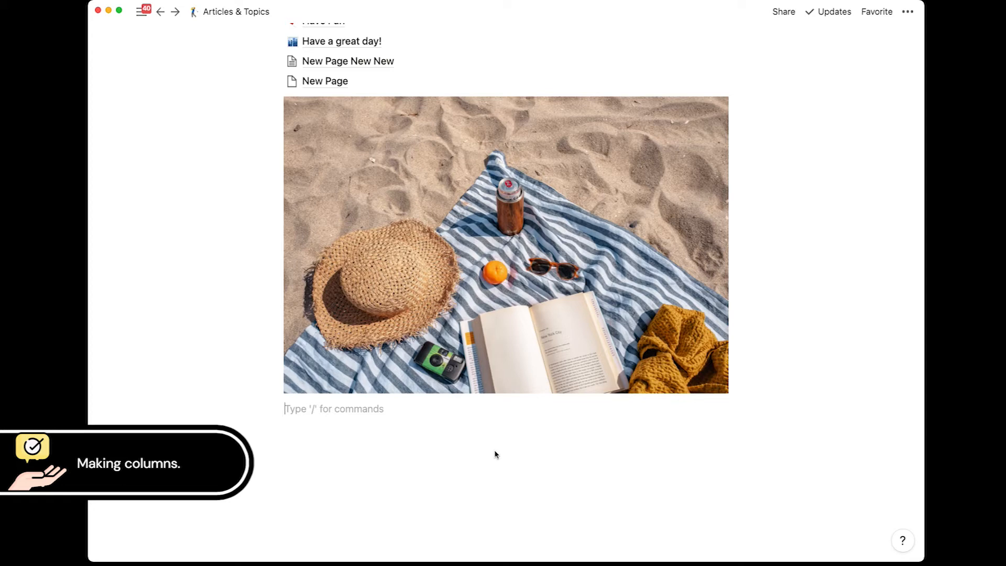
Step: Type 'Hello' below the beach image and format it as a heading
{"action": "type", "text": "Hello"}
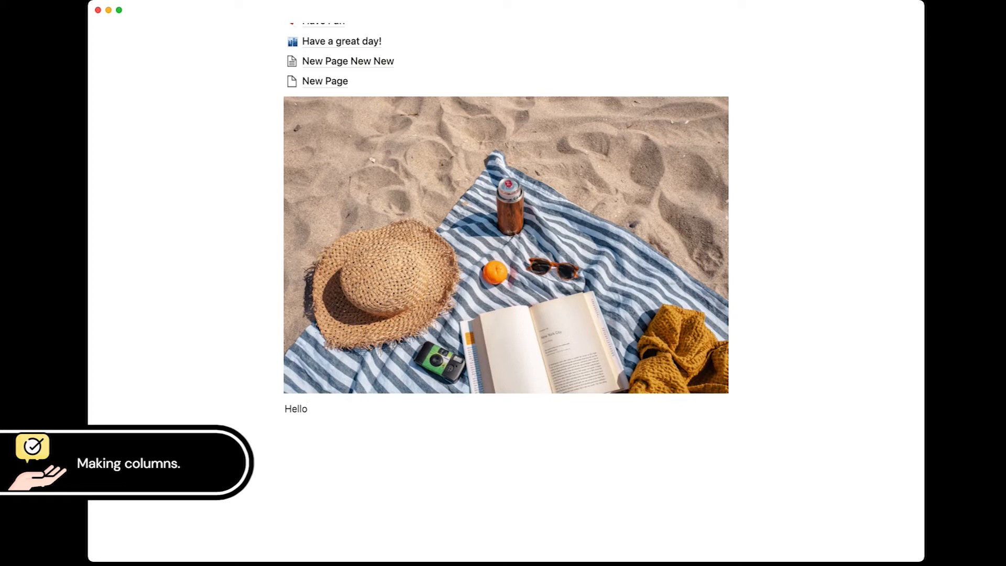
{"action": "key", "text": "alt+super+3"}
{"action": "key", "text": "alt+super+2"}
{"action": "scroll", "coordinate": [519, 454], "scroll_direction": "down", "scroll_amount": 2}
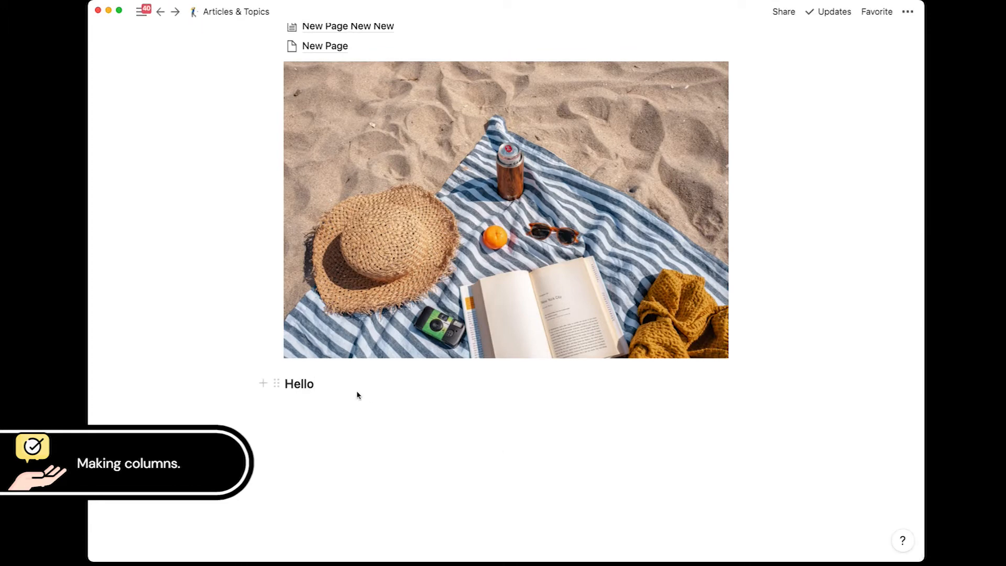
Step: Add two more pasted 'Hello' heading lines beneath the first one
{"action": "key", "text": "super+a"}
{"action": "key", "text": "super+c"}
{"action": "key", "text": "Right"}
{"action": "key", "text": "Return"}
{"action": "key", "text": "super+v"}
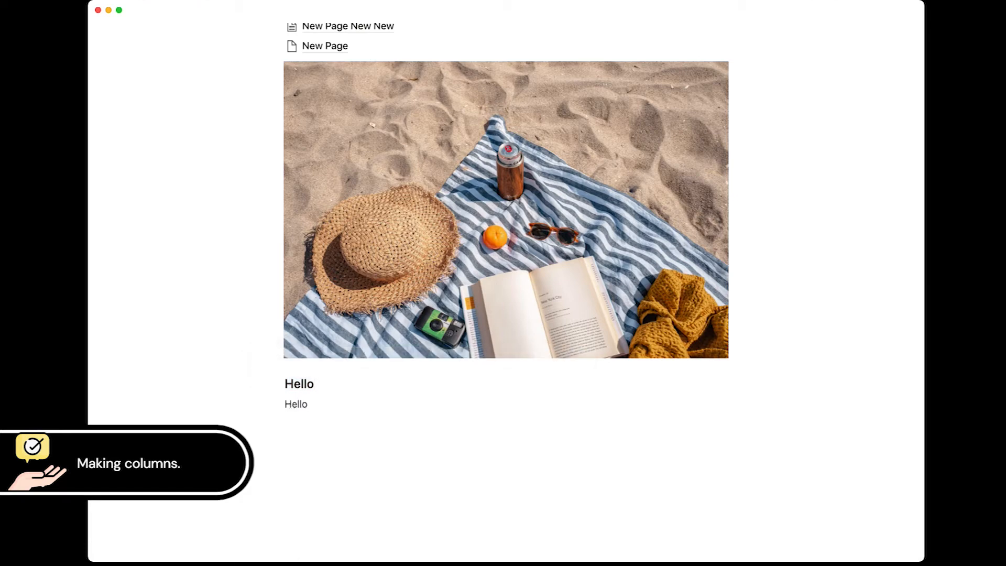
{"action": "key", "text": "super+alt+3"}
{"action": "key", "text": "Return"}
{"action": "key", "text": "super+v"}
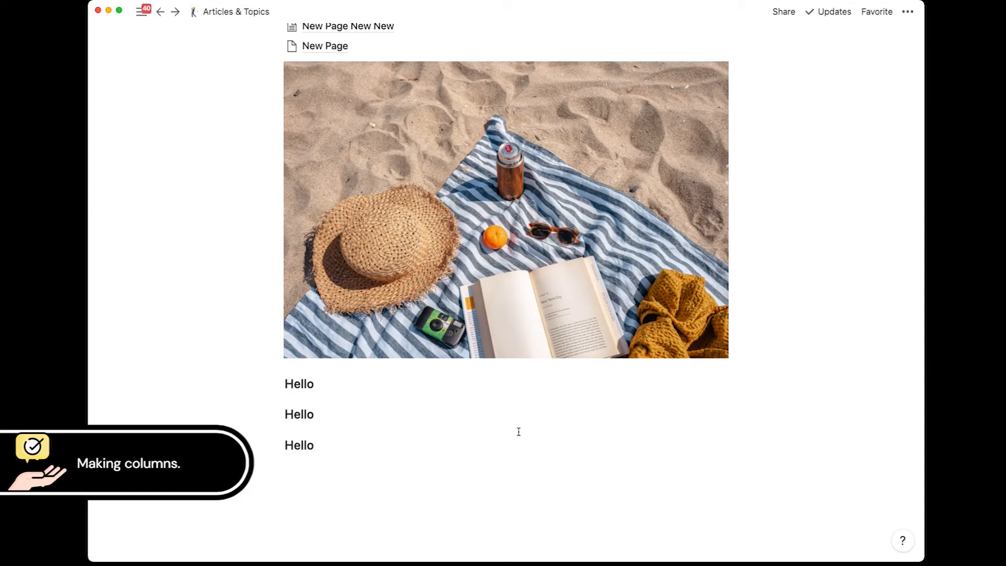
Step: Drag the three Hello headings side by side into three columns
{"action": "left_click", "coordinate": [396, 495]}
{"action": "mouse_move", "coordinate": [277, 448]}
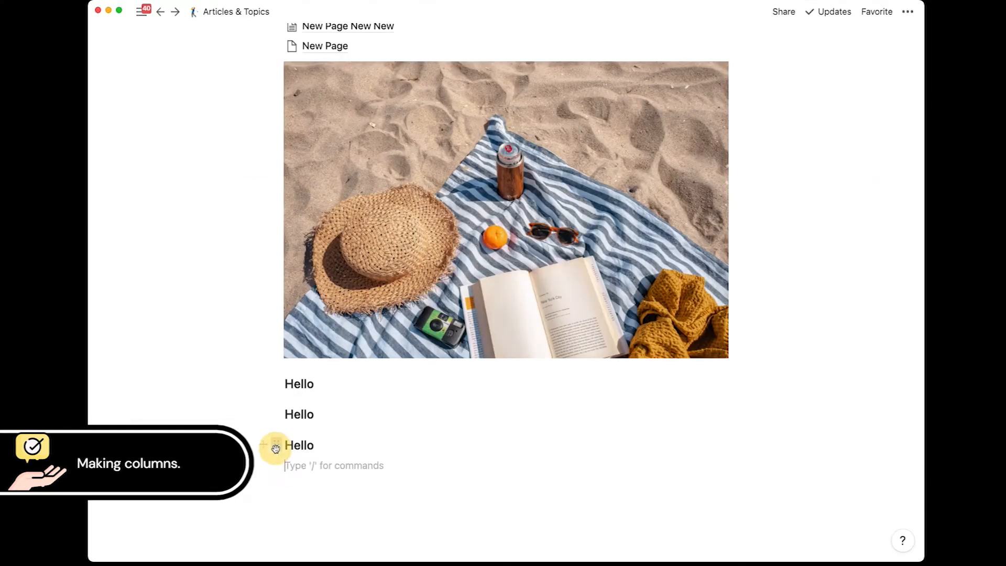
{"action": "left_click_drag", "start_coordinate": [210, 351], "coordinate": [771, 259]}
{"action": "left_click_drag", "start_coordinate": [556, 402], "coordinate": [732, 382]}
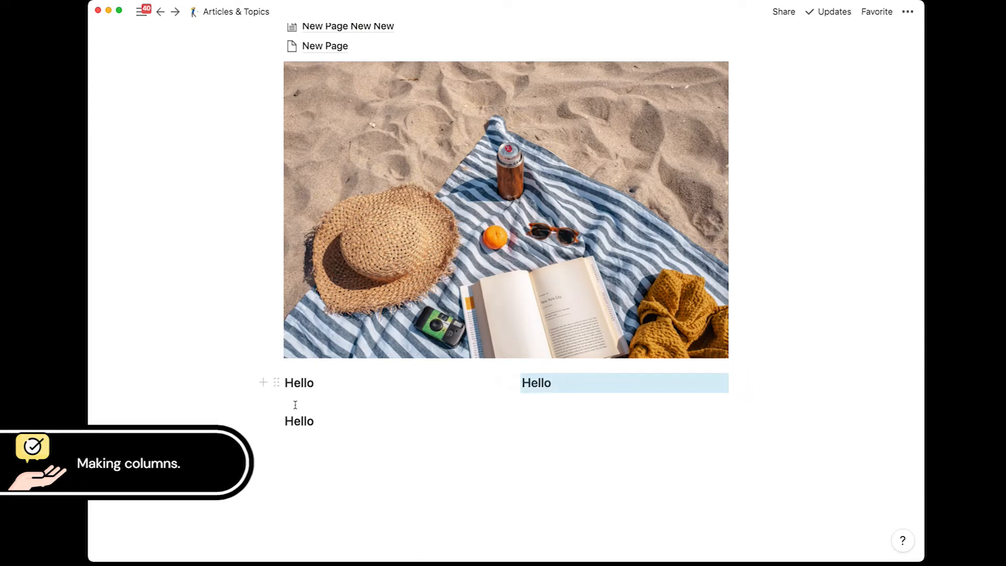
{"action": "left_click_drag", "start_coordinate": [277, 421], "coordinate": [734, 382]}
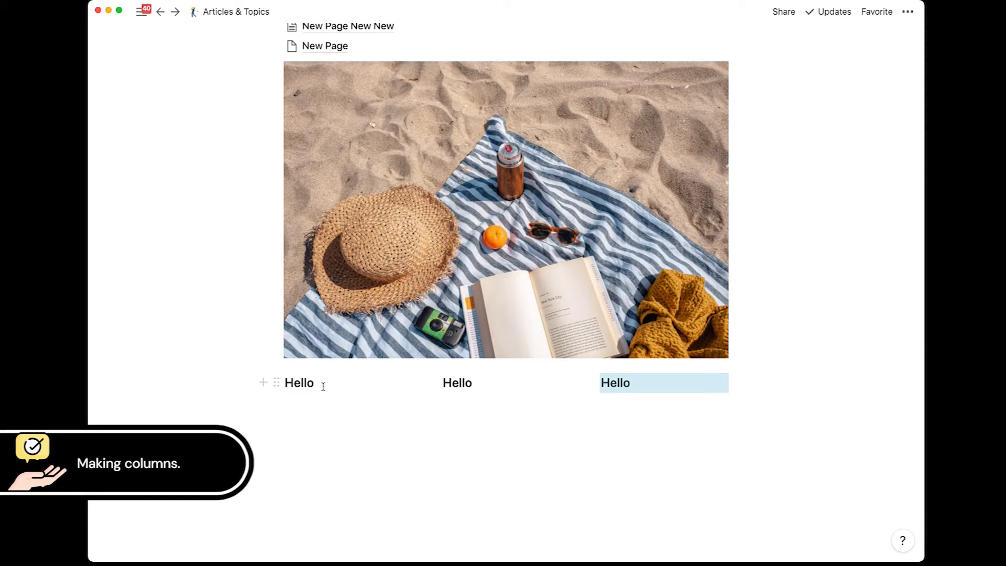
{"action": "left_click", "coordinate": [644, 382]}
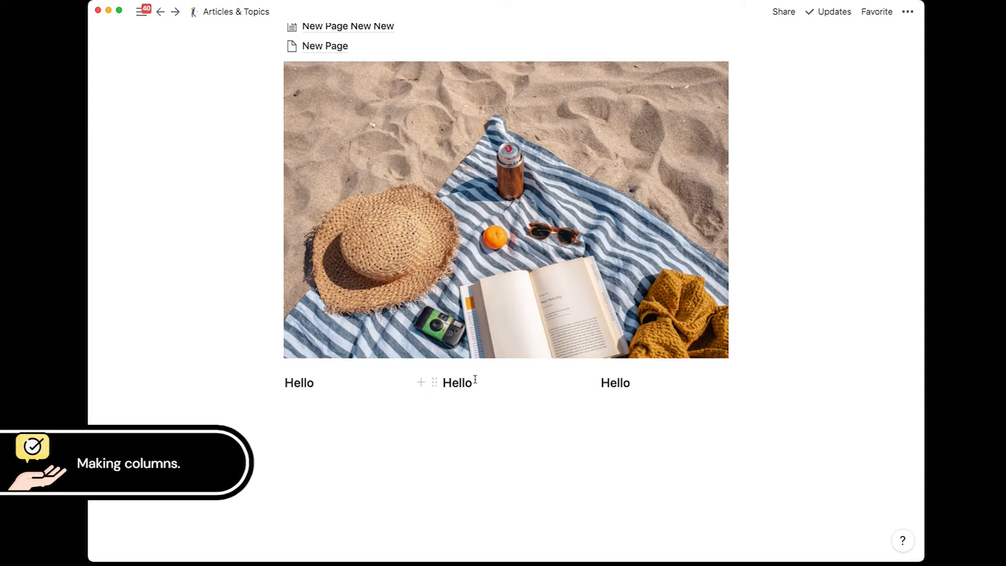
Step: Add a new 'Hello' heading and move it under the middle column
{"action": "left_click", "coordinate": [309, 411]}
{"action": "type", "text": "Hello"}
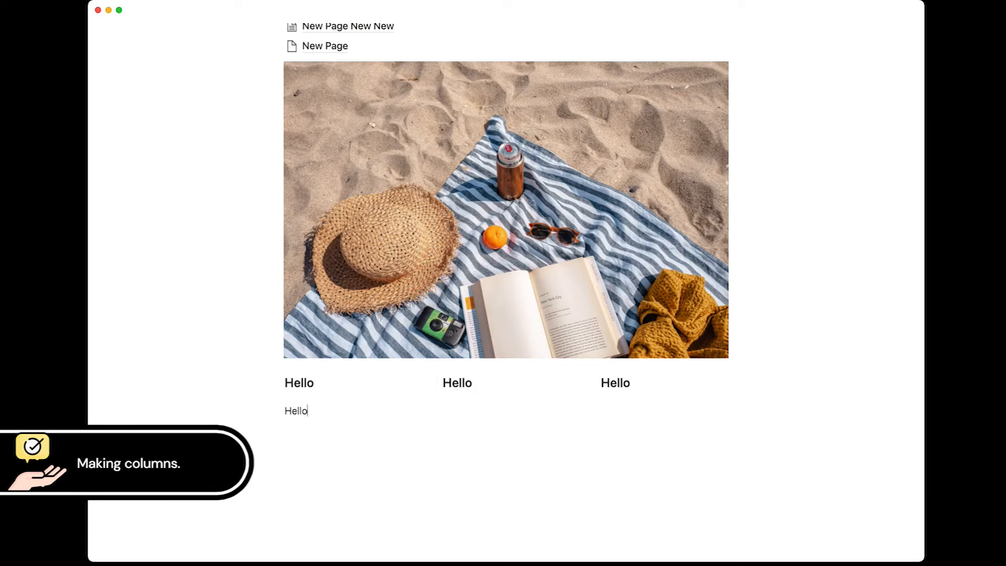
{"action": "key", "text": "alt+super+3"}
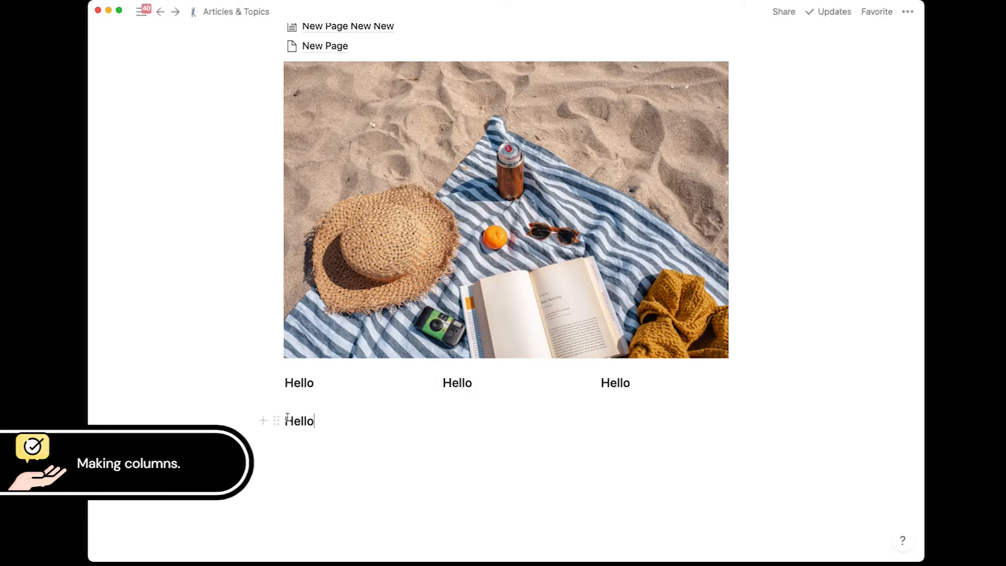
{"action": "left_click_drag", "start_coordinate": [276, 421], "coordinate": [461, 388]}
Step: Add a line reading 'Start typing here' under the left column's Hello
{"action": "left_click", "coordinate": [330, 382]}
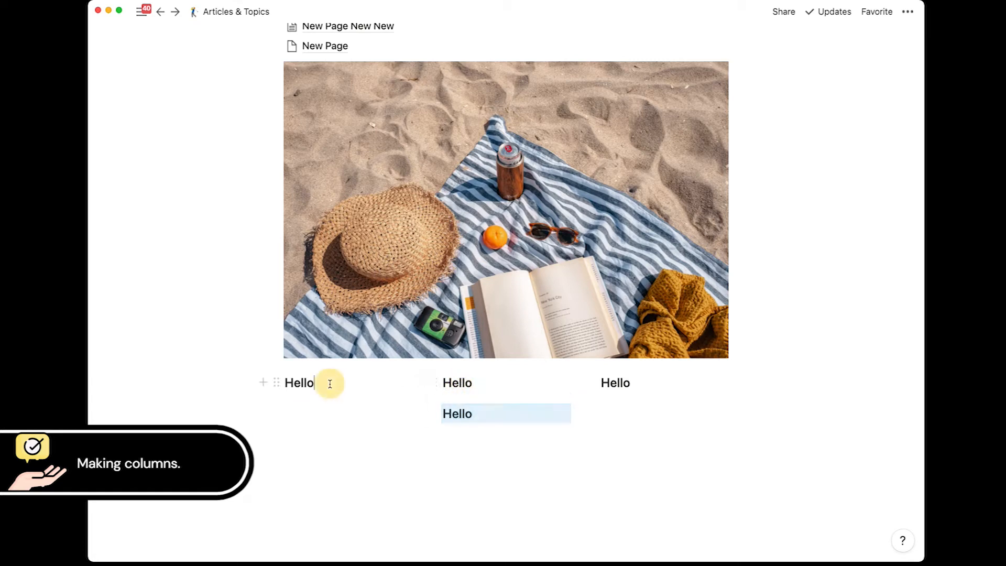
{"action": "key", "text": "Return"}
{"action": "type", "text": "Start typing her"}
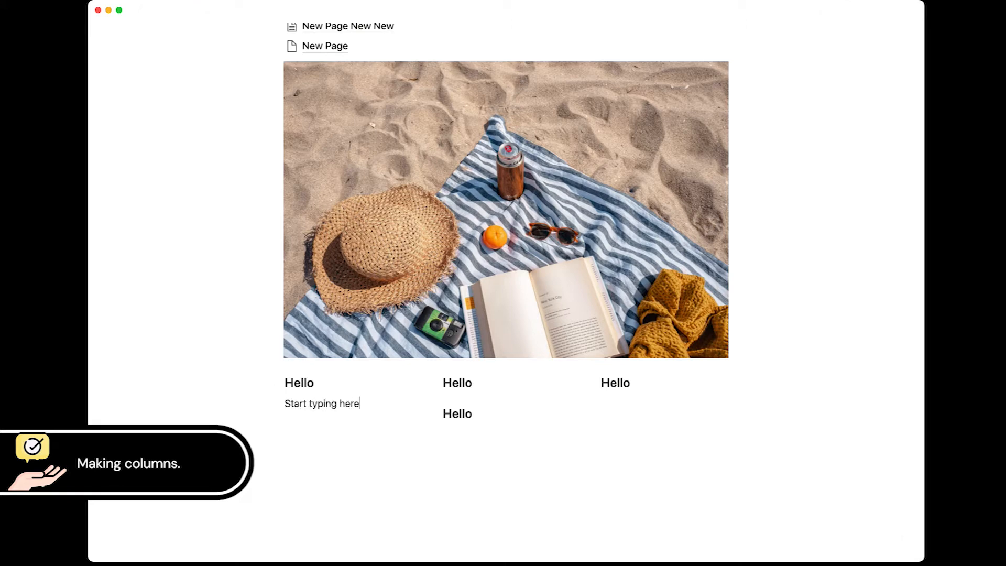
{"action": "type", "text": "e"}
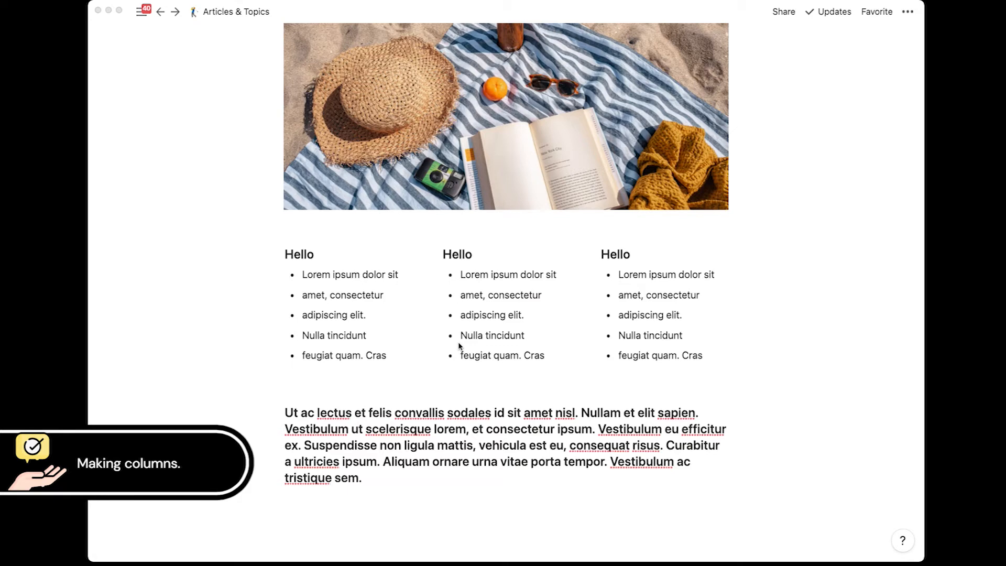
{"action": "scroll", "coordinate": [458, 345], "scroll_direction": "up", "scroll_amount": 3}
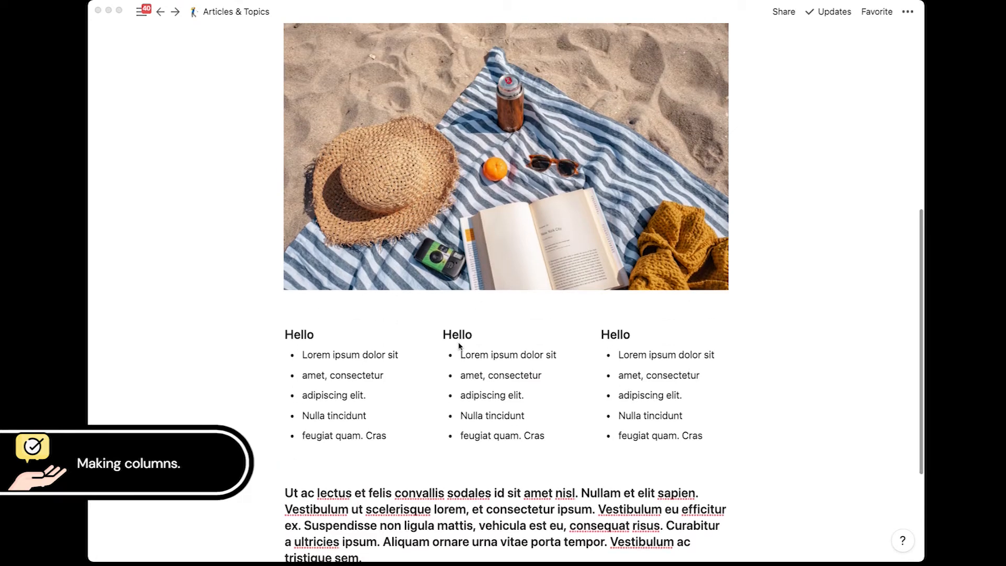
{"action": "scroll", "coordinate": [459, 346], "scroll_direction": "down", "scroll_amount": 4}
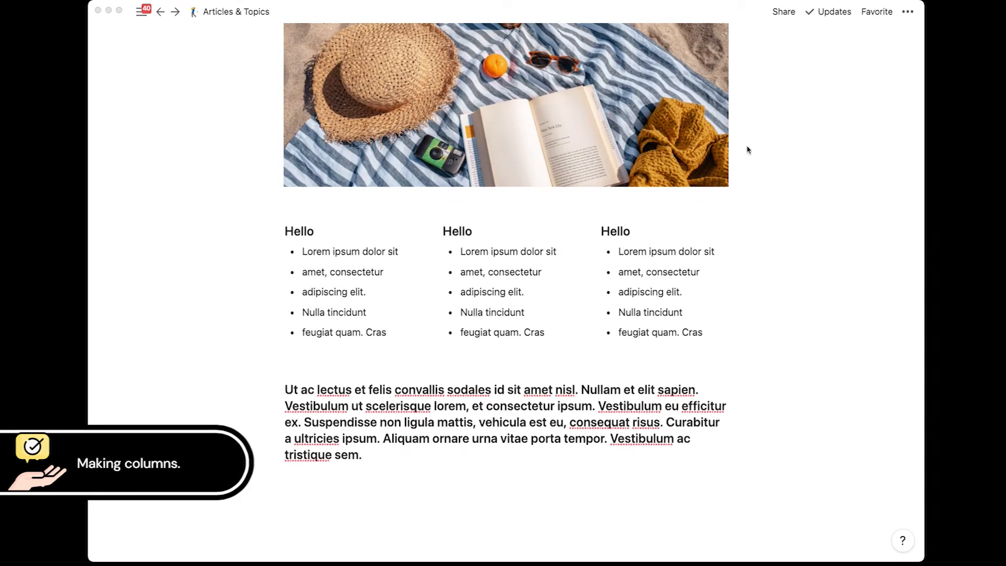
Step: Turn on Full width for the Articles & Topics page
{"action": "left_click", "coordinate": [908, 13]}
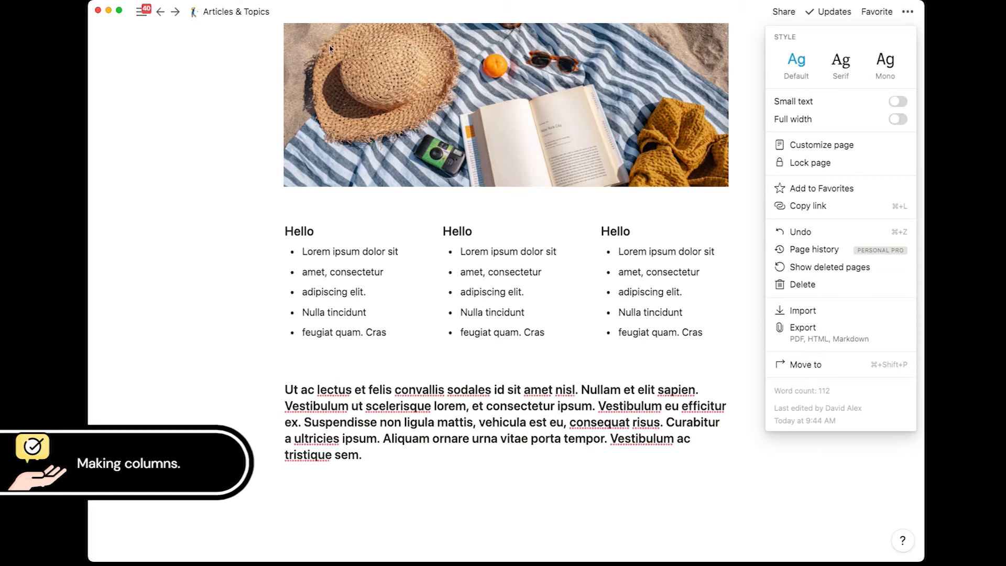
{"action": "left_click", "coordinate": [897, 119]}
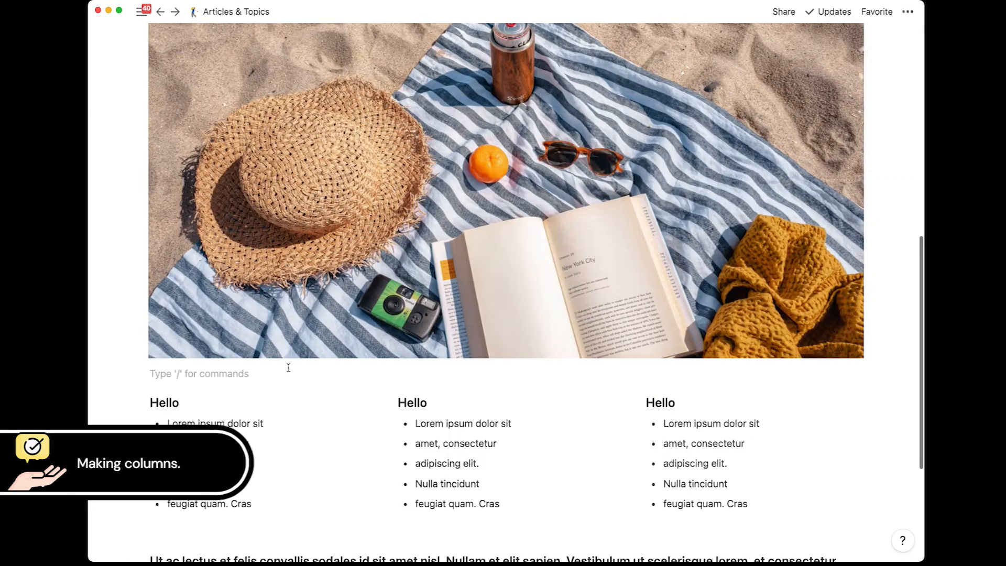
{"action": "scroll", "coordinate": [288, 367], "scroll_direction": "down", "scroll_amount": 4}
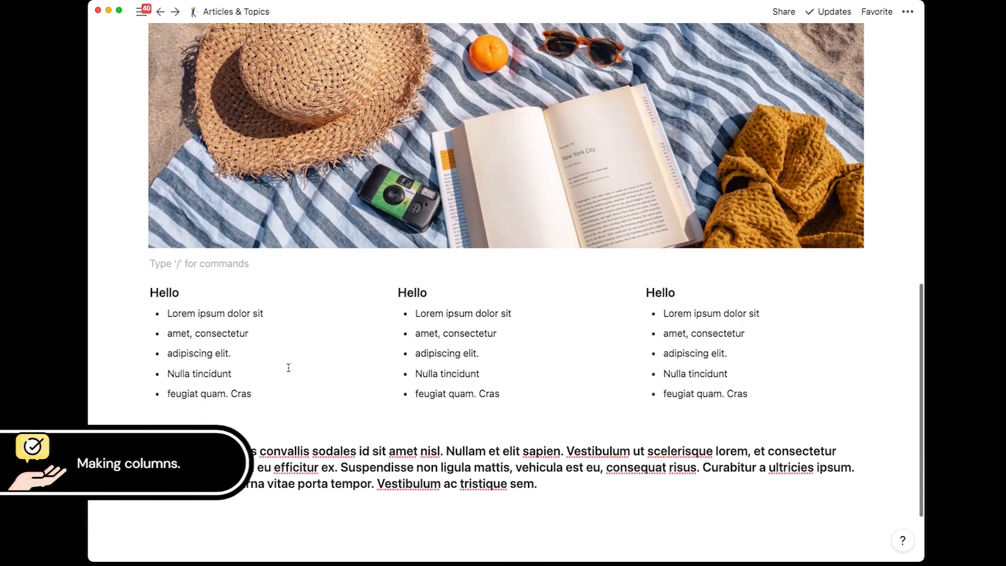
{"action": "scroll", "coordinate": [288, 367], "scroll_direction": "up", "scroll_amount": 10}
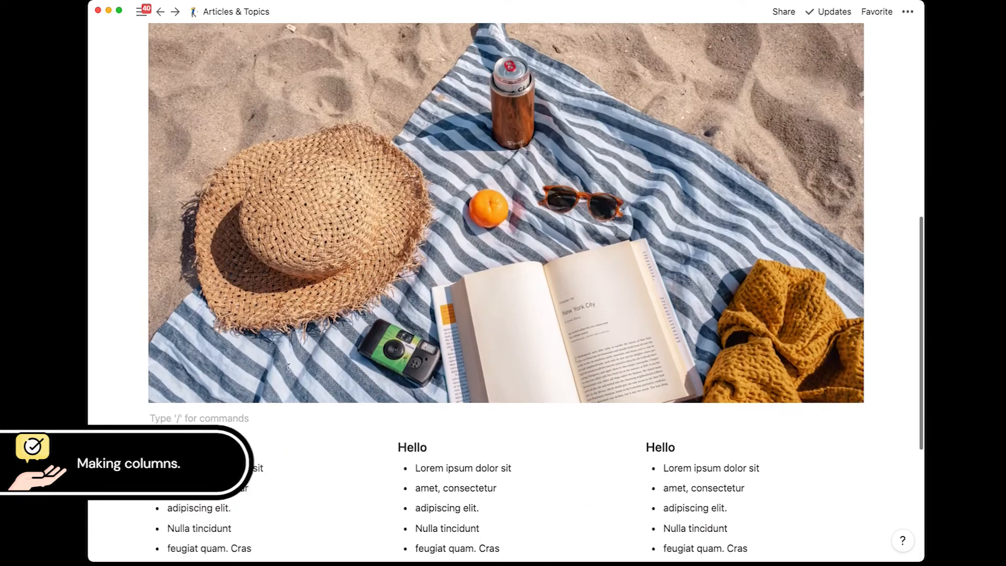
{"action": "scroll", "coordinate": [289, 372], "scroll_direction": "down", "scroll_amount": 12}
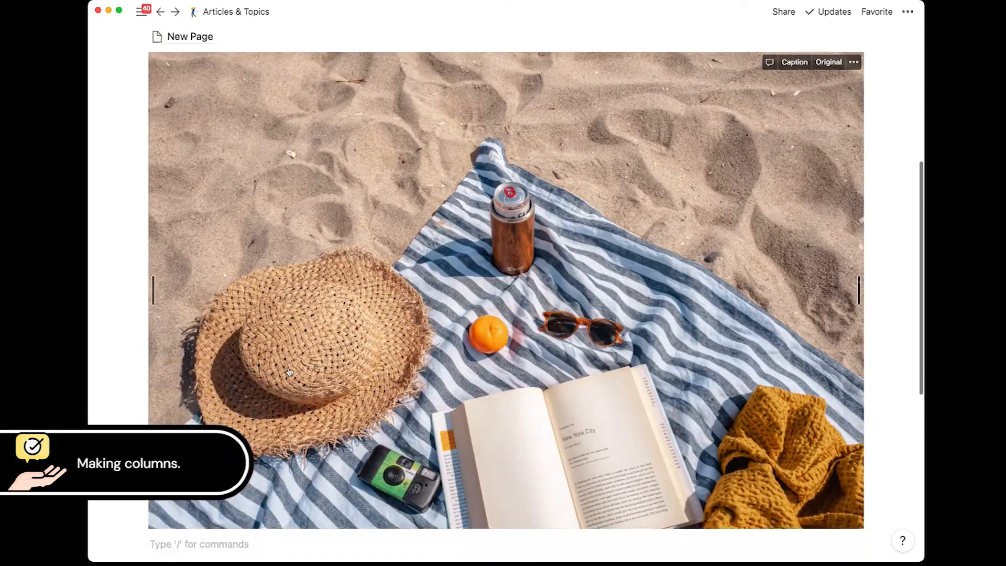
{"action": "scroll", "coordinate": [289, 372], "scroll_direction": "up", "scroll_amount": 10}
{"action": "scroll", "coordinate": [365, 337], "scroll_direction": "down", "scroll_amount": 10}
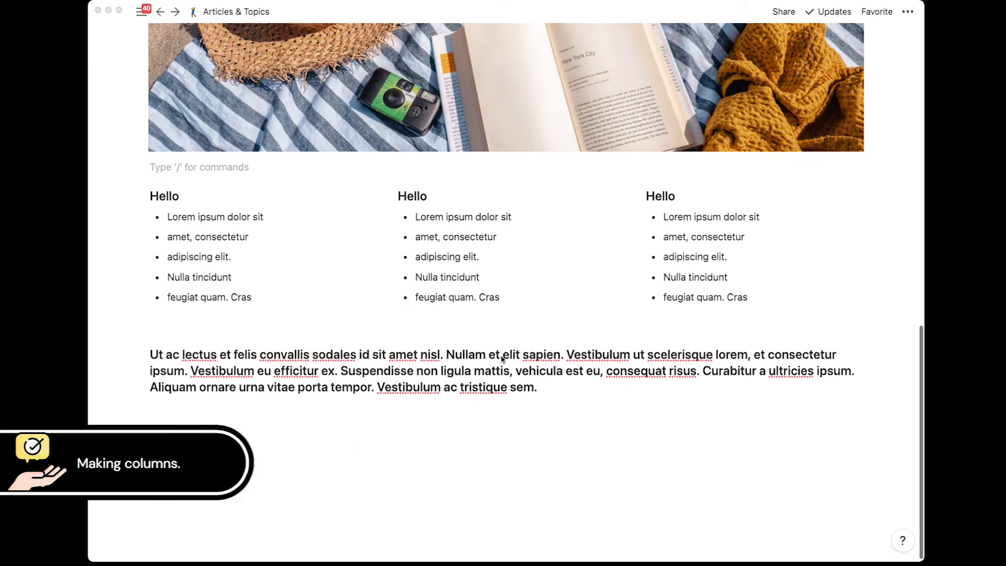
Step: Narrow the Notion window to check how the page reflows
{"action": "left_click", "coordinate": [617, 423]}
{"action": "mouse_move", "coordinate": [923, 464]}
{"action": "left_mouse_down"}
{"action": "mouse_move", "coordinate": [298, 462]}
{"action": "mouse_move", "coordinate": [921, 452]}
{"action": "left_mouse_up"}
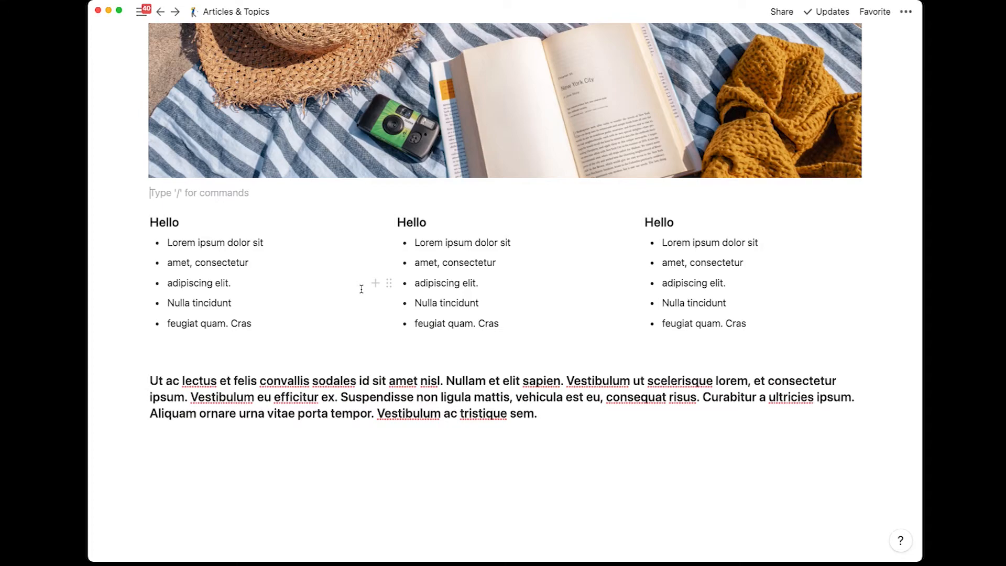
{"action": "scroll", "coordinate": [361, 289], "scroll_direction": "up", "scroll_amount": 10}
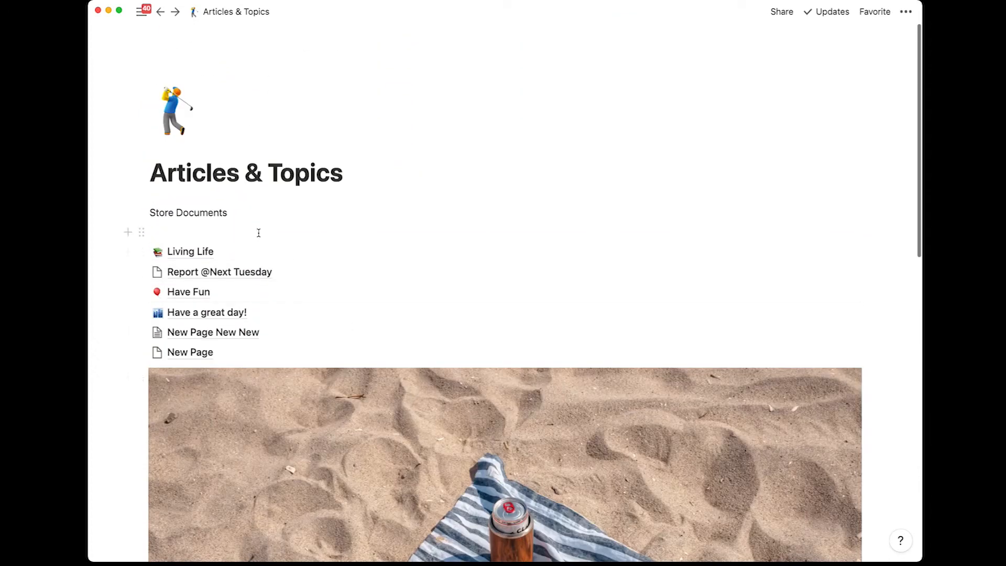
{"action": "left_click", "coordinate": [258, 233]}
Step: On the Living Life page, add lines '1' and '2' and prefix the Lorem paragraph with '3'
{"action": "left_click", "coordinate": [196, 252]}
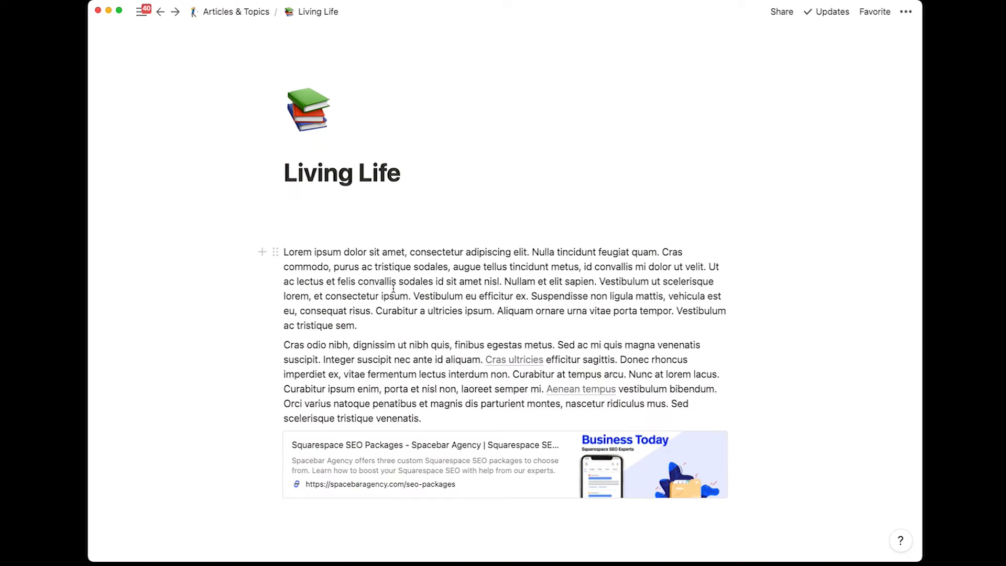
{"action": "scroll", "coordinate": [394, 288], "scroll_direction": "down", "scroll_amount": 2}
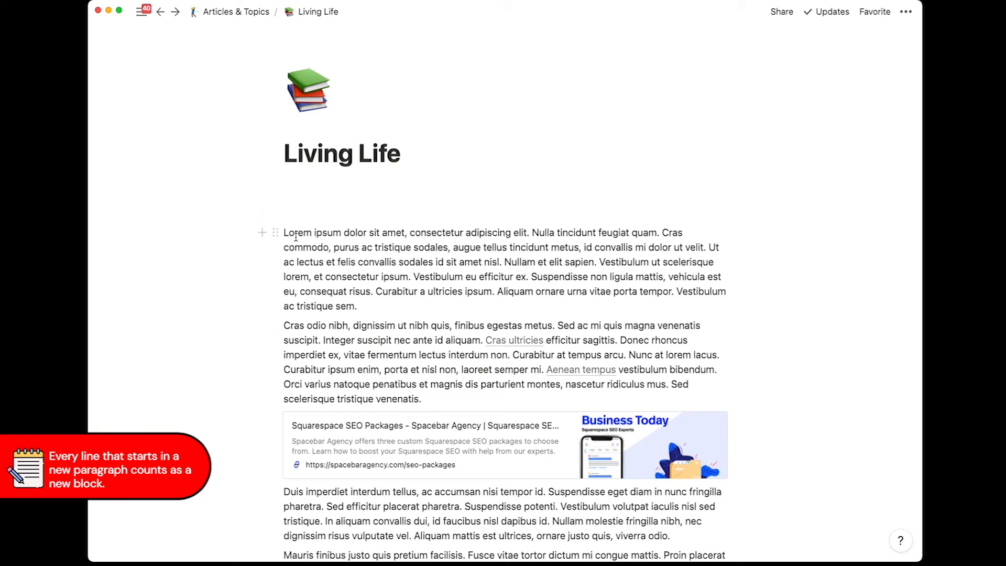
{"action": "left_click", "coordinate": [292, 189]}
{"action": "type", "text": "1"}
{"action": "key", "text": "Return"}
{"action": "type", "text": "2"}
{"action": "key", "text": "Down"}
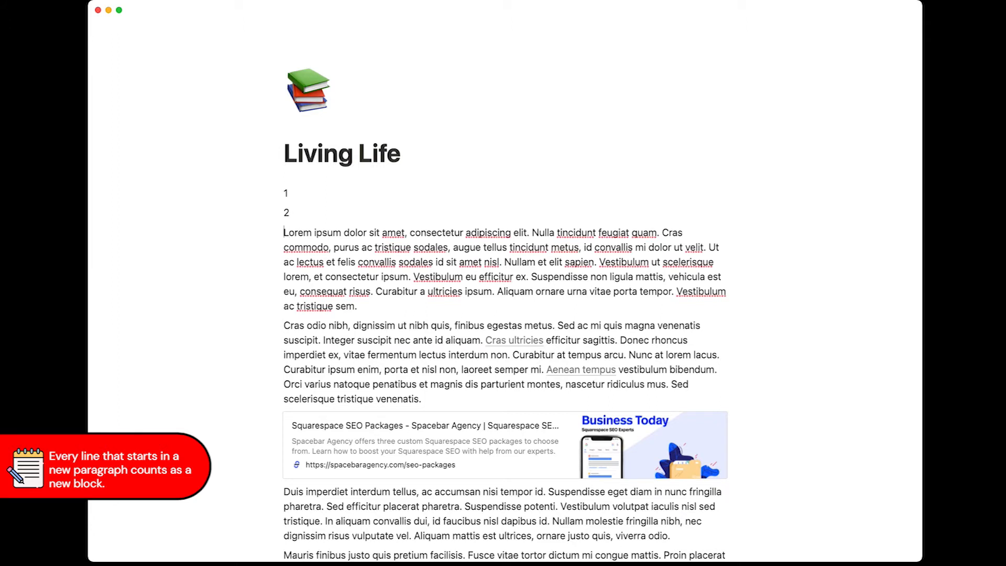
{"action": "type", "text": "3"}
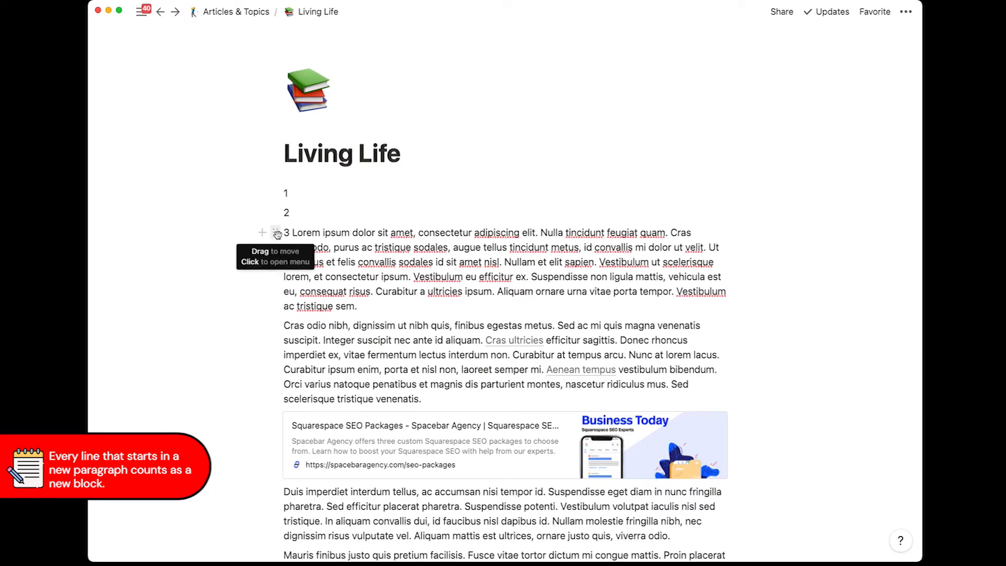
Step: Move the '3' Lorem paragraph between lines 1 and 2, then try selecting all blocks
{"action": "left_click_drag", "start_coordinate": [277, 232], "coordinate": [282, 197]}
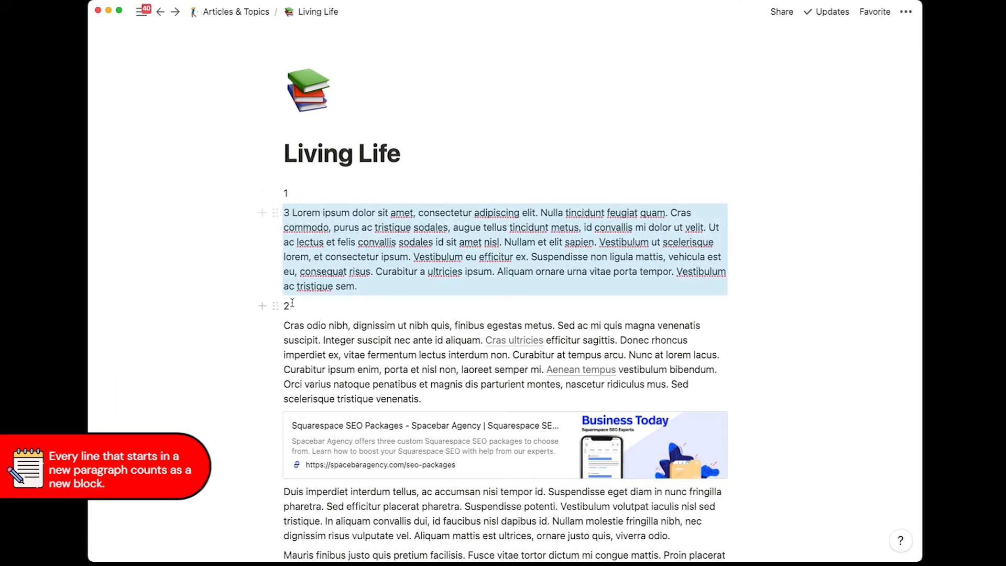
{"action": "left_click", "coordinate": [412, 371]}
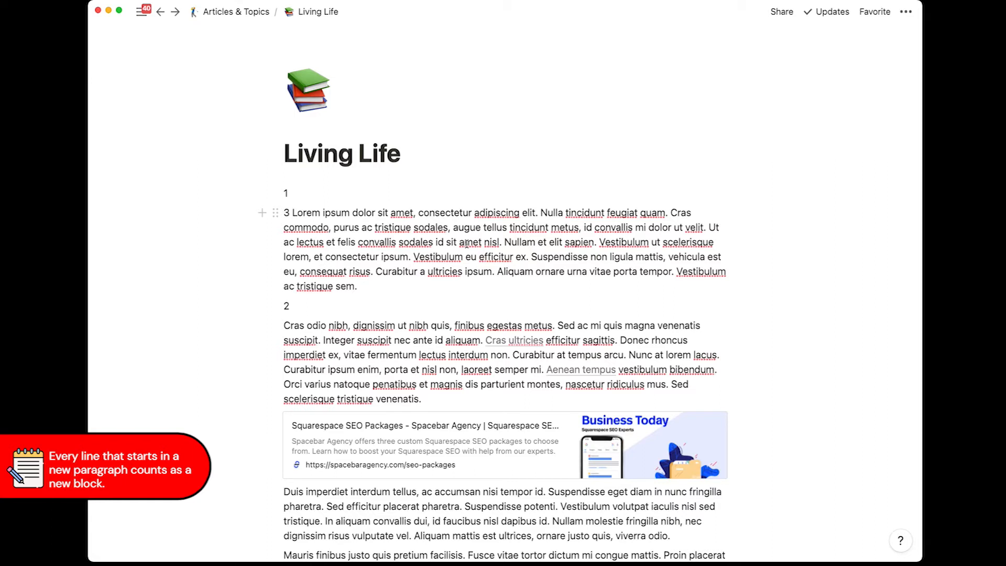
{"action": "left_click", "coordinate": [466, 244]}
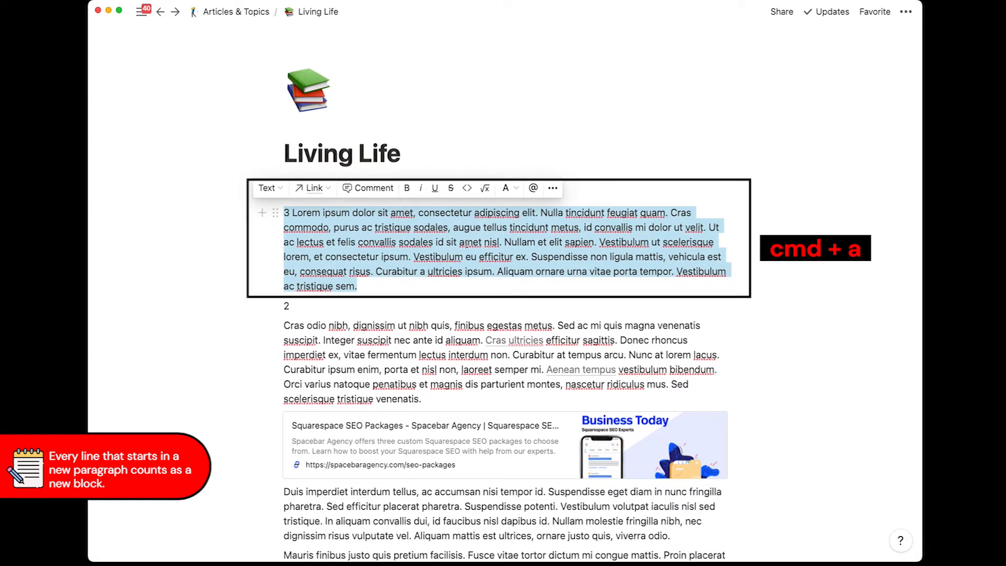
{"action": "key", "text": "super+a"}
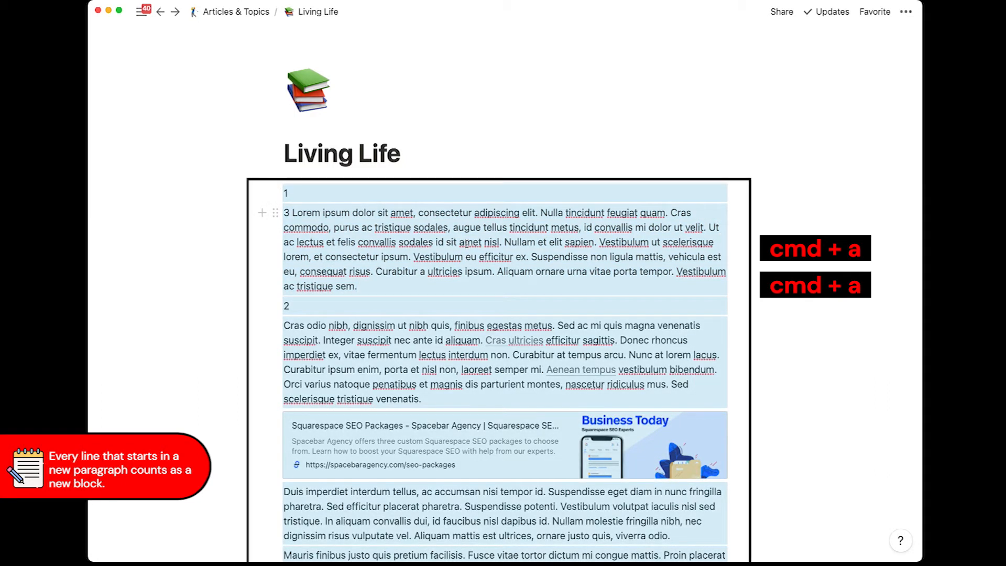
{"action": "left_click", "coordinate": [422, 272]}
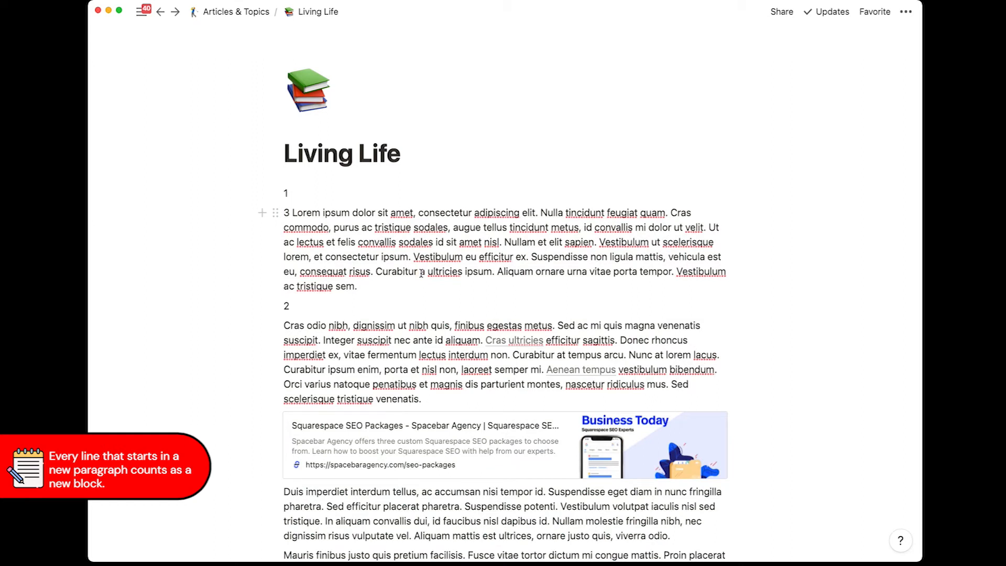
Step: Clear the '2 Writing article' line below the 3 Lorem paragraph, leaving an empty block
{"action": "key", "text": "super+a"}
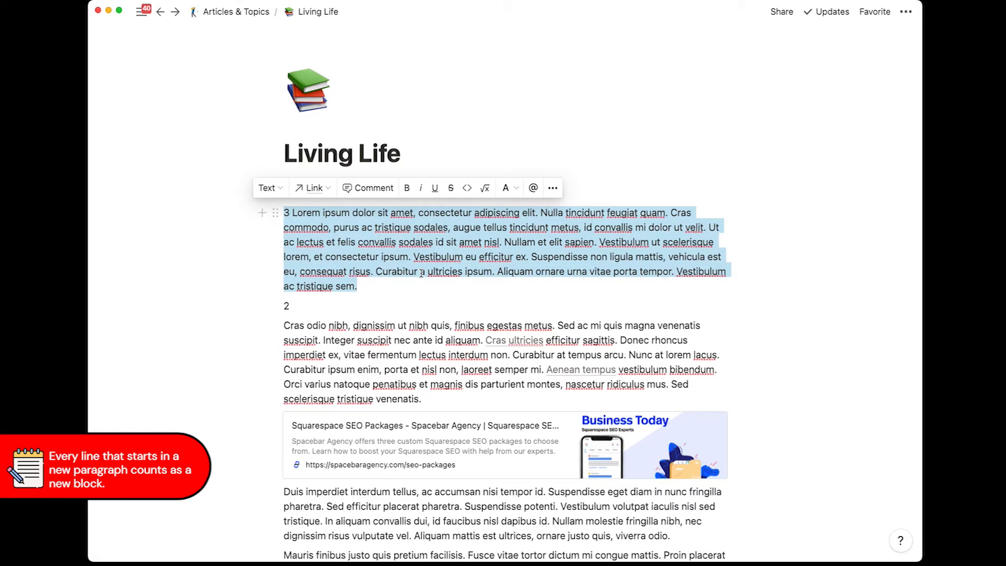
{"action": "left_click", "coordinate": [330, 312]}
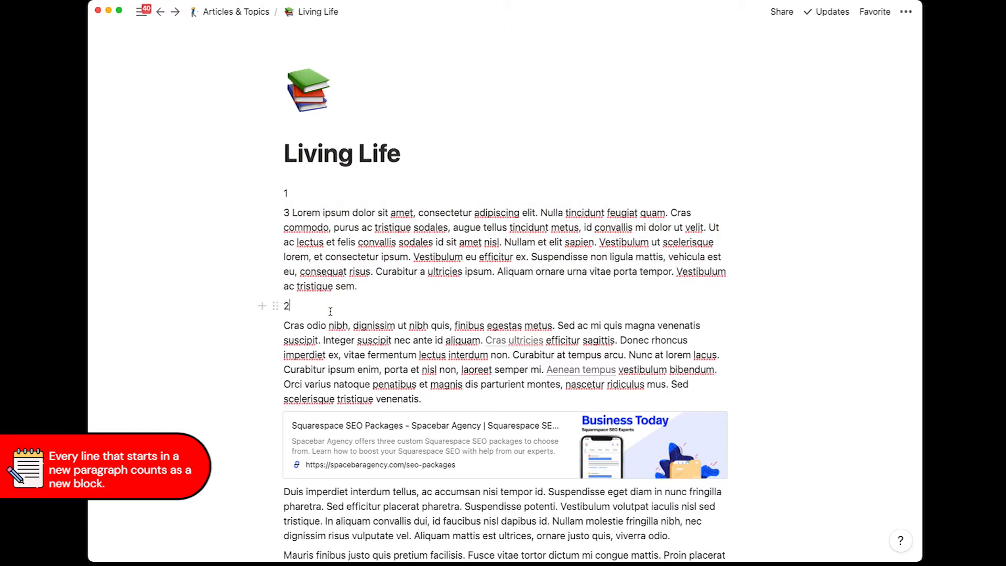
{"action": "type", "text": "Writing article"}
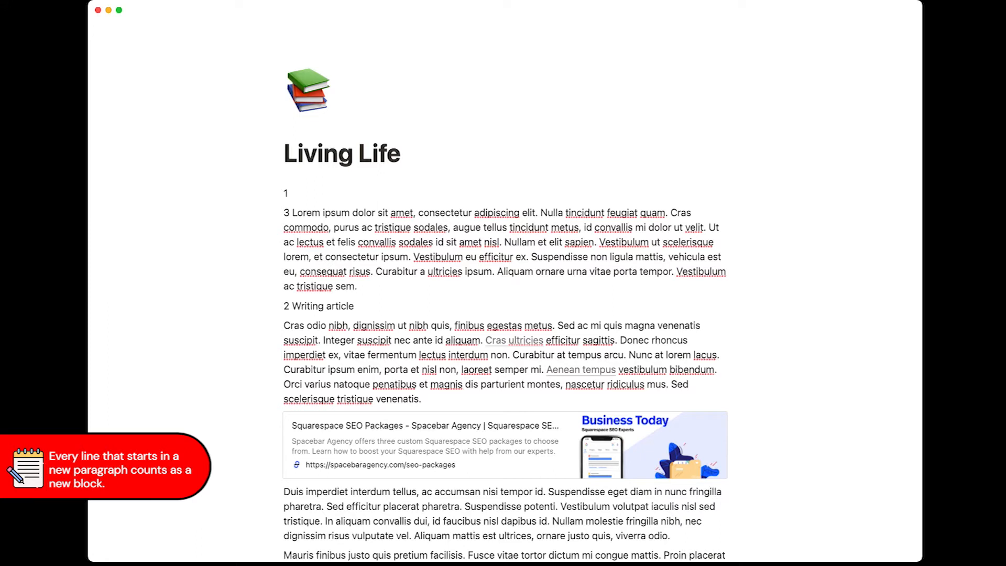
{"action": "key", "text": "super+shift+Left"}
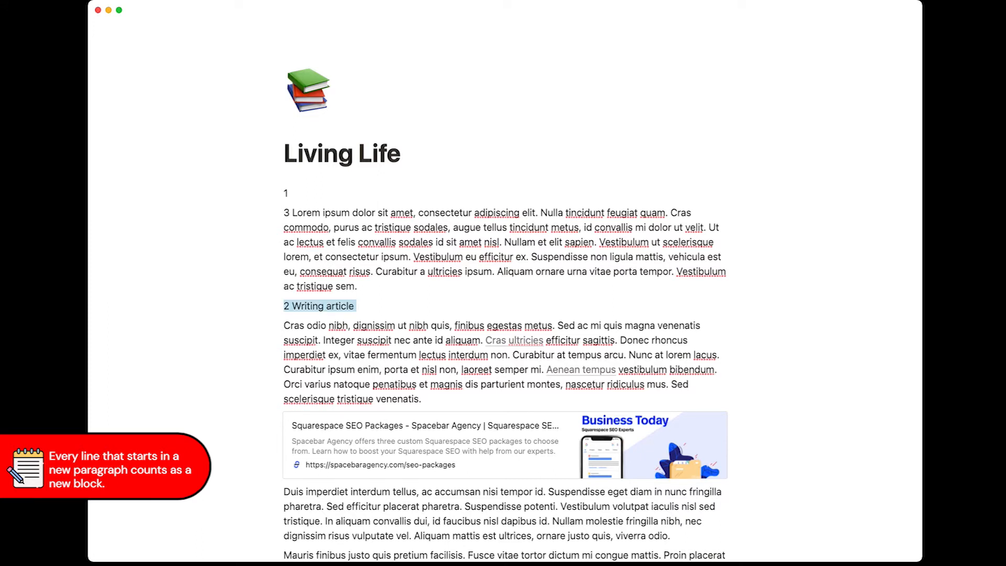
{"action": "key", "text": "BackSpace"}
{"action": "type", "text": "S"}
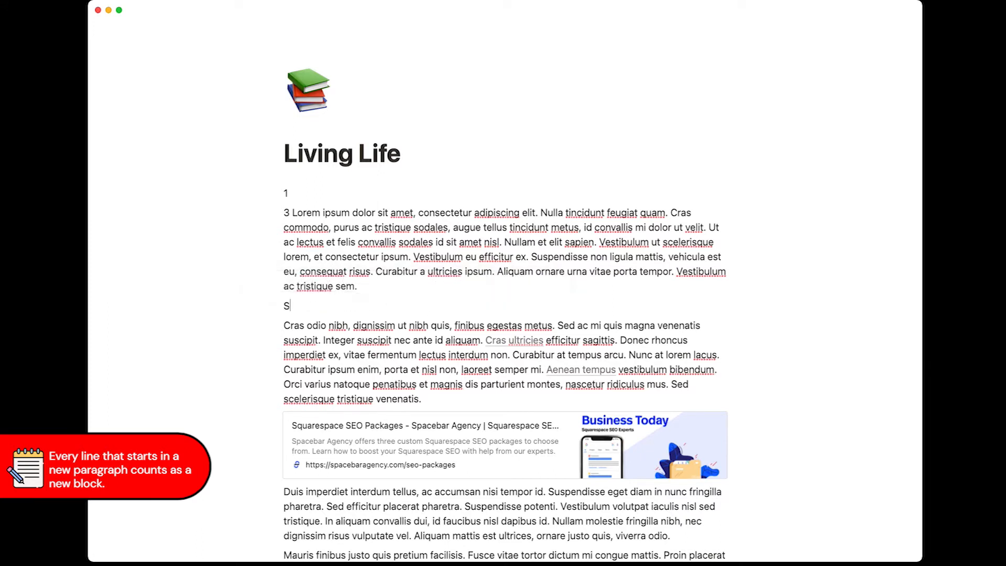
{"action": "type", "text": "tart over immediately"}
{"action": "key", "text": "BackSpace"}
{"action": "key", "text": "BackSpace"}
{"action": "key", "text": "BackSpace"}
{"action": "key", "text": "BackSpace"}
{"action": "key", "text": "BackSpace"}
{"action": "key", "text": "BackSpace"}
{"action": "key", "text": "BackSpace"}
{"action": "key", "text": "BackSpace"}
{"action": "key", "text": "BackSpace"}
{"action": "key", "text": "BackSpace"}
{"action": "key", "text": "super+a"}
{"action": "key", "text": "BackSpace"}
Step: Convert the 'Mauris finibus justo quis pretium' paragraph to Heading 3 with Cmd+Option+3
{"action": "scroll", "coordinate": [452, 209], "scroll_direction": "down", "scroll_amount": 2}
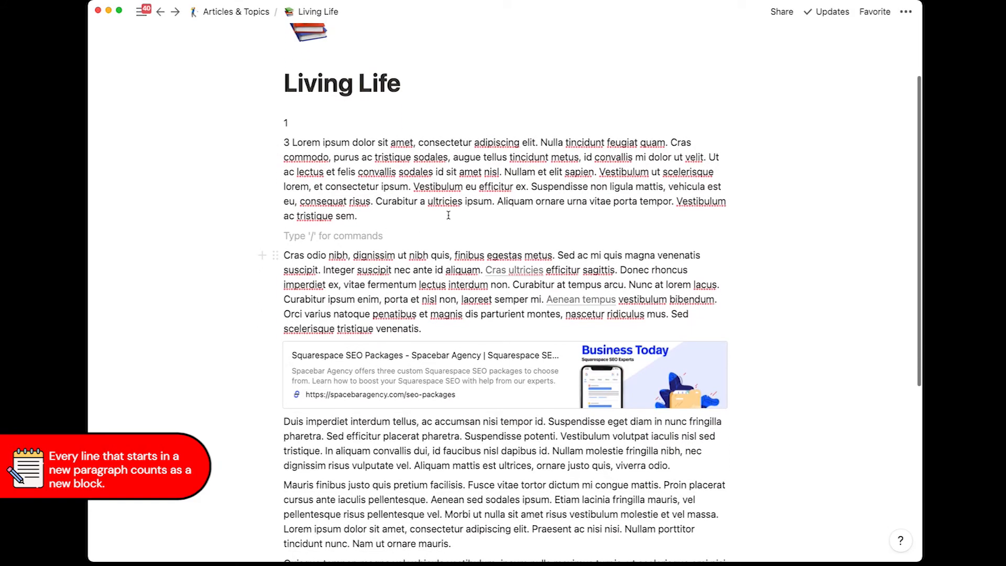
{"action": "scroll", "coordinate": [454, 201], "scroll_direction": "down", "scroll_amount": 8}
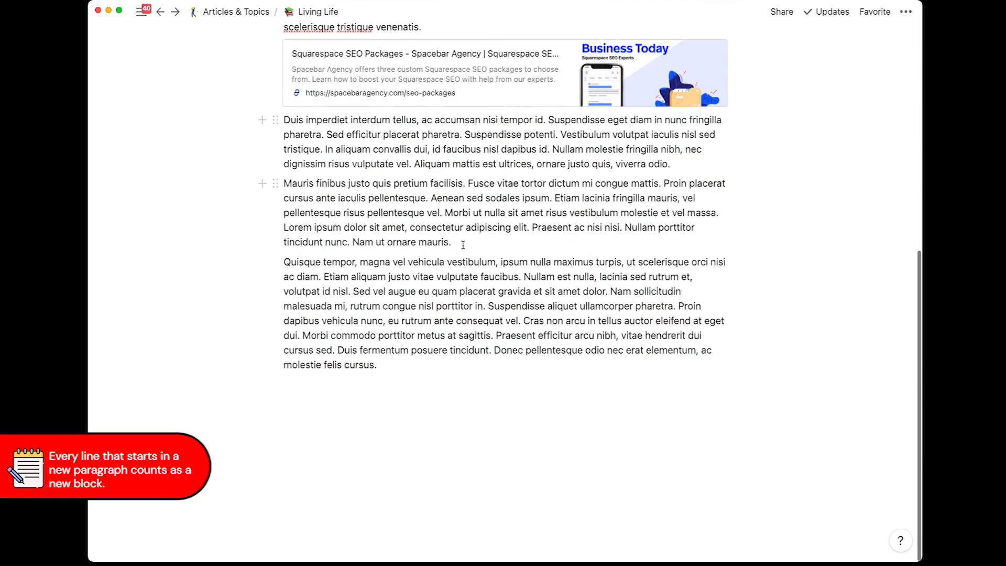
{"action": "left_click", "coordinate": [496, 211]}
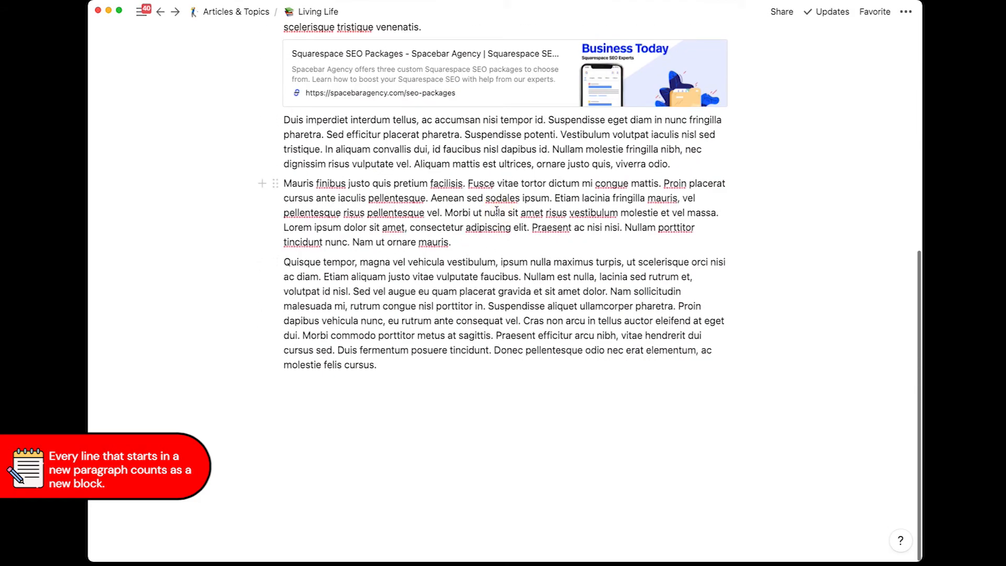
{"action": "triple_click", "coordinate": [586, 211]}
{"action": "key", "text": "BackSpace"}
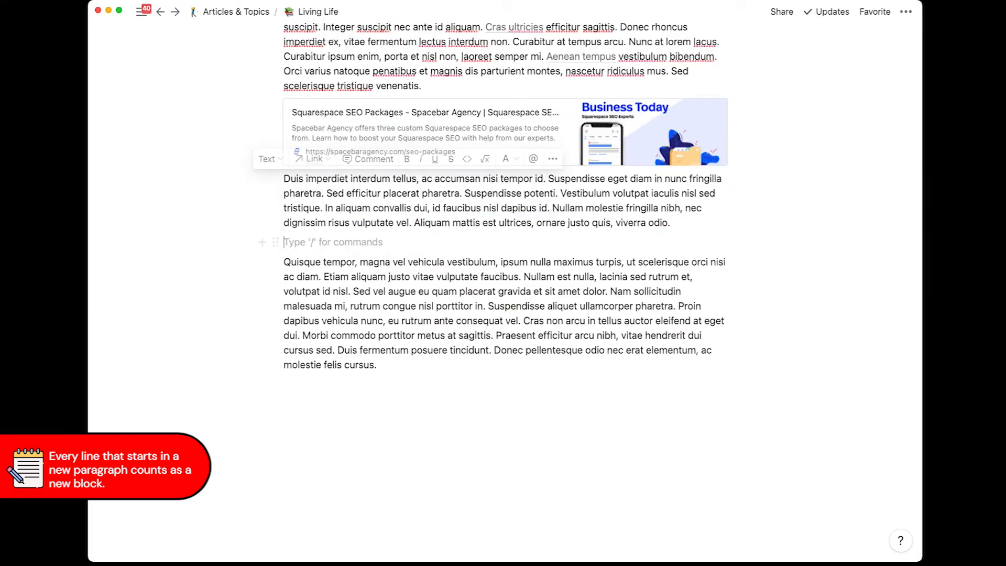
{"action": "key", "text": "super+z"}
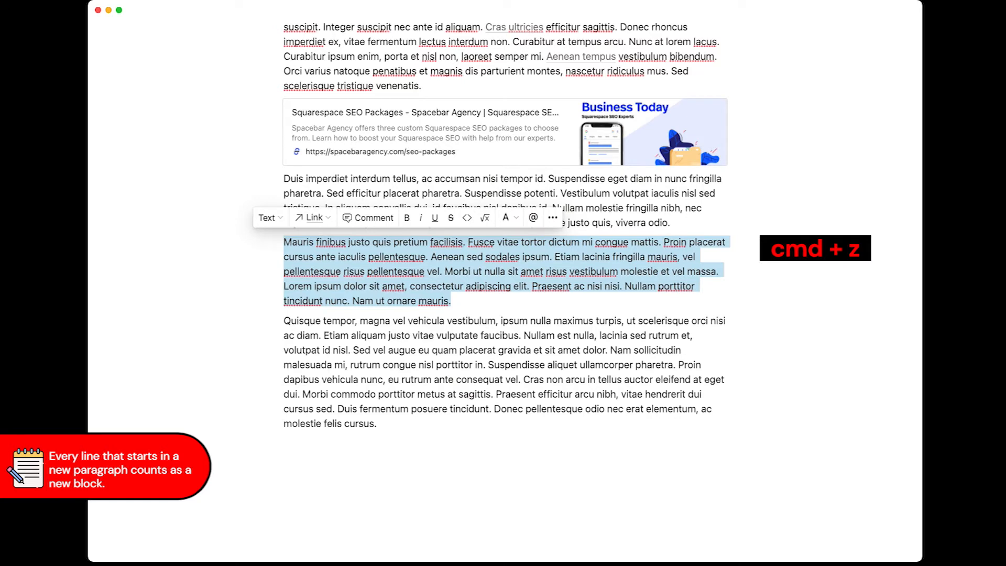
{"action": "left_click", "coordinate": [271, 318]}
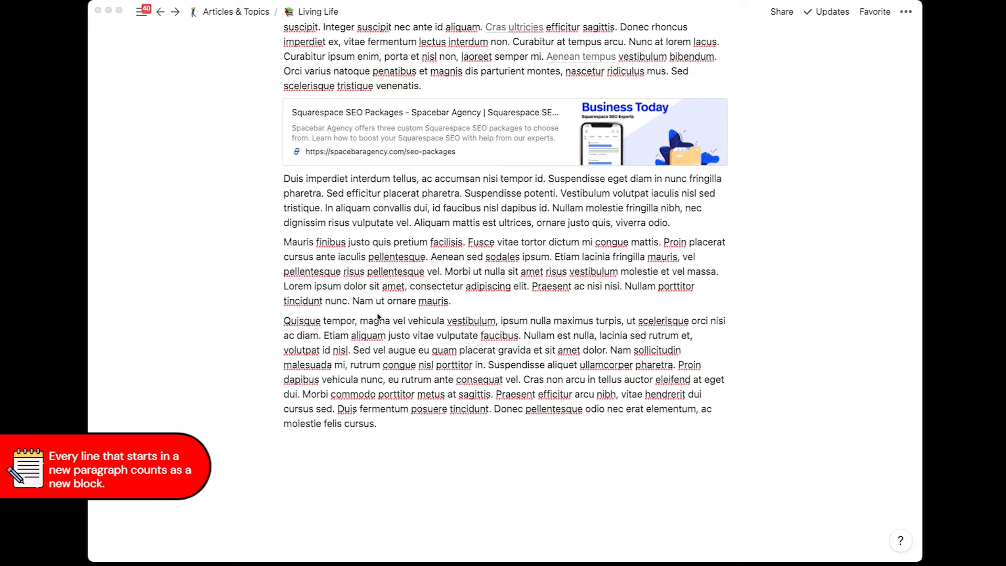
{"action": "left_click", "coordinate": [472, 304]}
{"action": "left_click", "coordinate": [491, 256]}
{"action": "key", "text": "super+alt+3"}
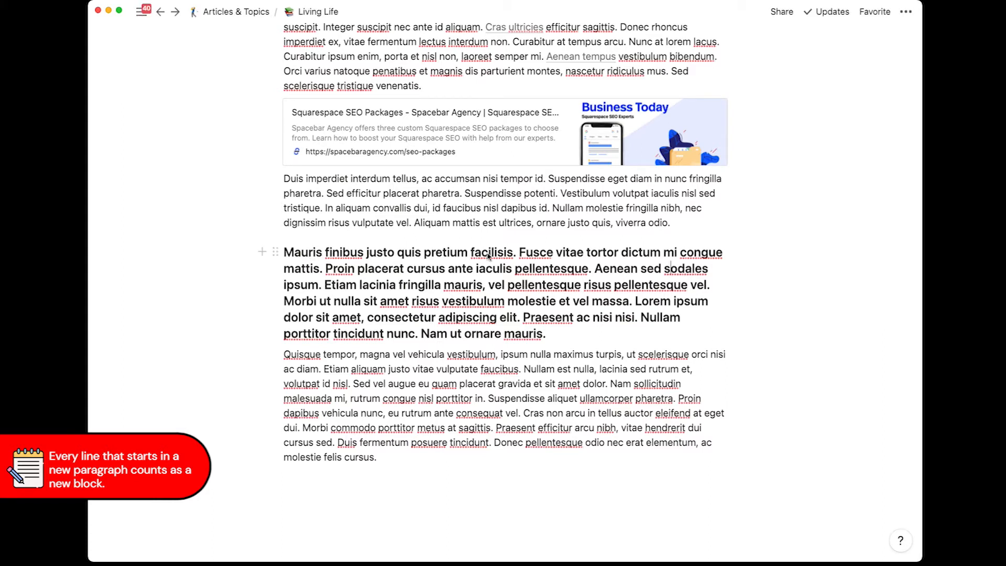
Step: Turn the Mauris heading block back into plain Text
{"action": "left_click_drag", "start_coordinate": [519, 255], "coordinate": [559, 307]}
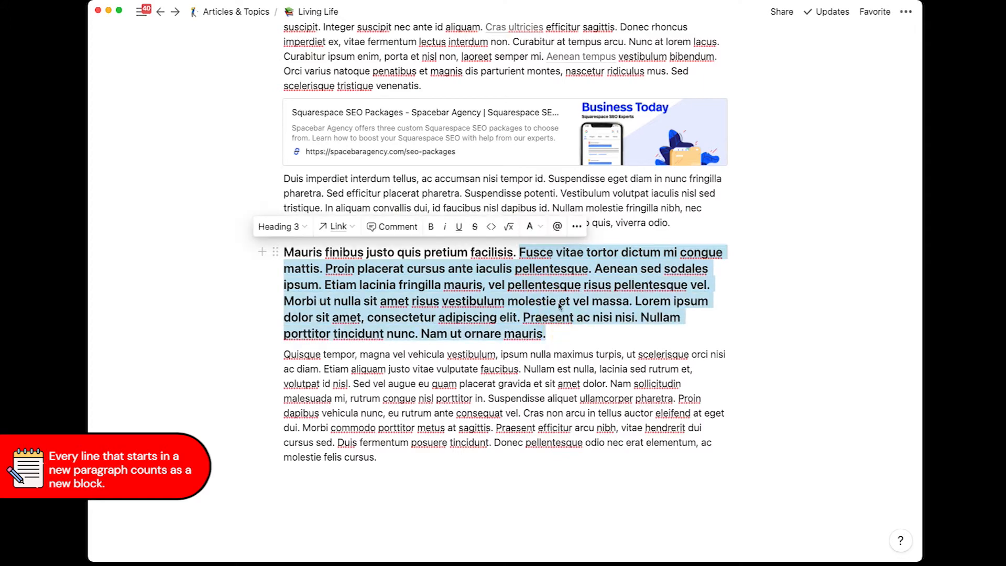
{"action": "left_click", "coordinate": [290, 227]}
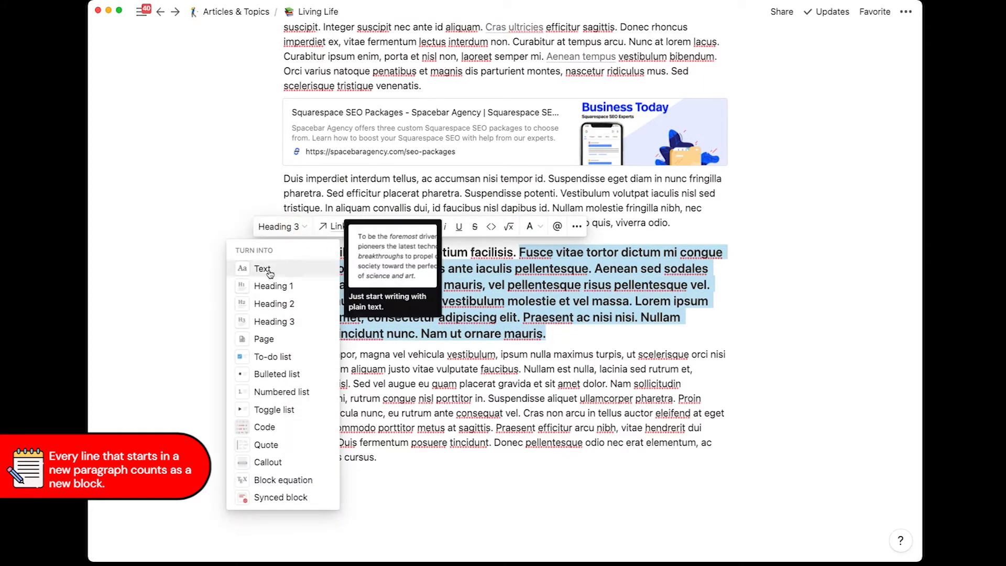
{"action": "left_click", "coordinate": [271, 272]}
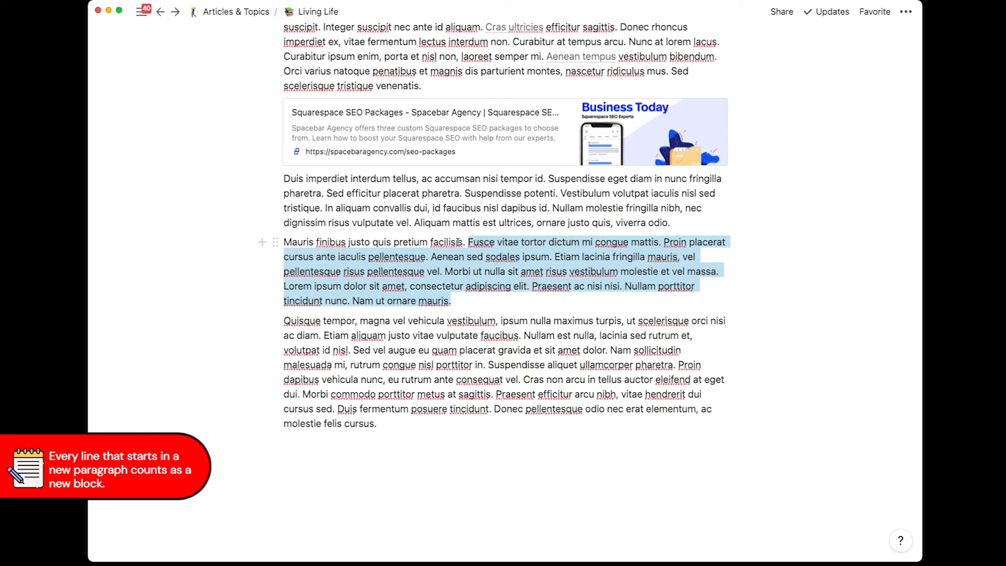
Step: Split the paragraph before 'Fusce' and make 'Mauris finibus justo quis pretium facilisis.' Heading 3
{"action": "key", "text": "Left"}
{"action": "key", "text": "Return"}
{"action": "left_click", "coordinate": [446, 242]}
{"action": "key", "text": "super+alt+3"}
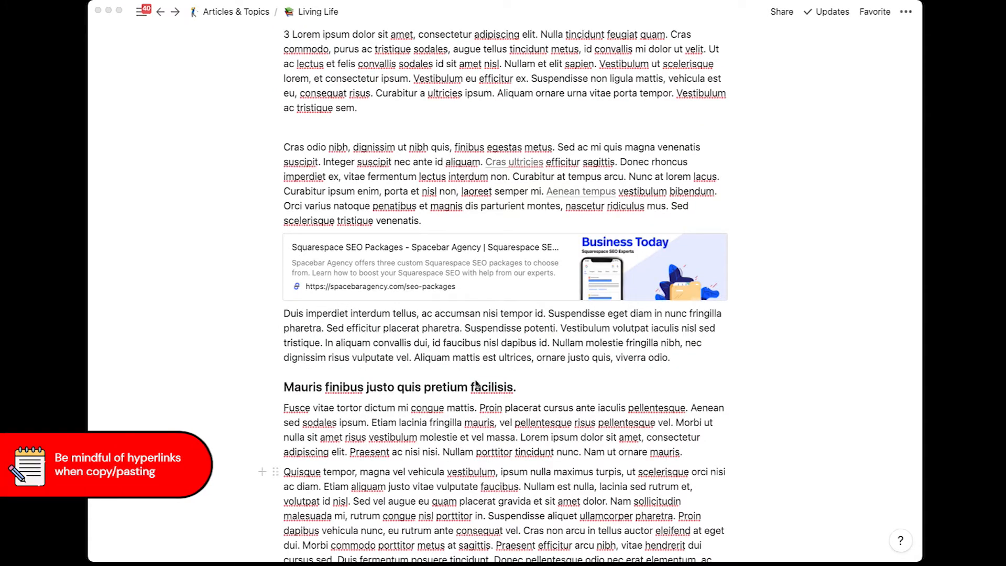
Step: Copy the whole Cras odio paragraph and switch to the blank Word Document1
{"action": "left_click", "coordinate": [413, 184]}
{"action": "key", "text": "super+a"}
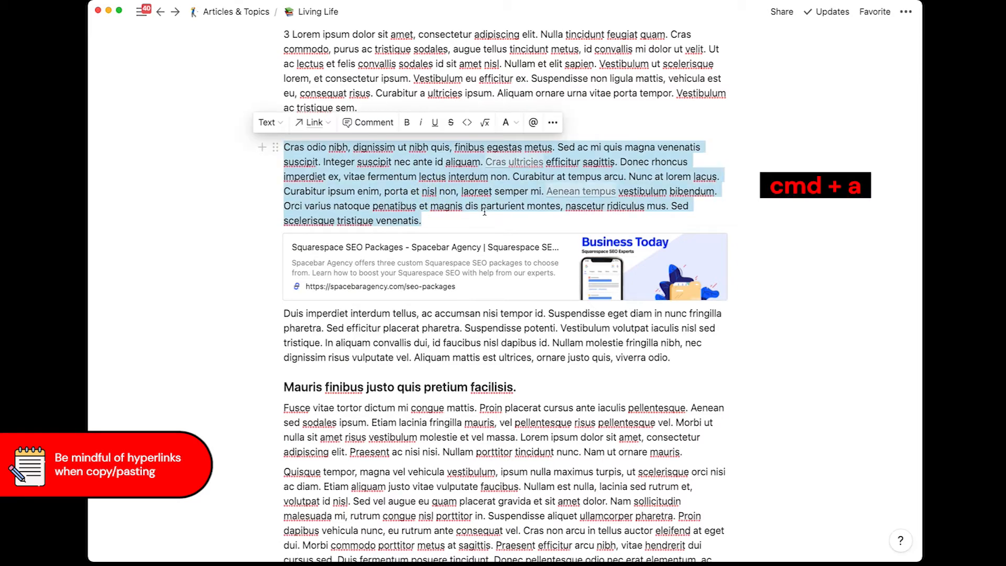
{"action": "key", "text": "super+c"}
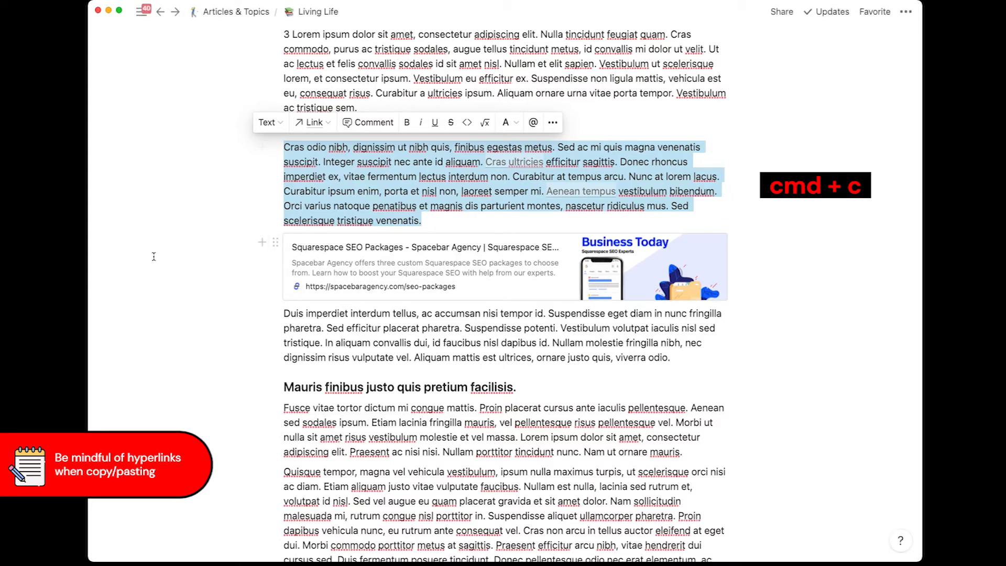
{"action": "key", "text": "super+Tab"}
{"action": "left_click", "coordinate": [409, 279]}
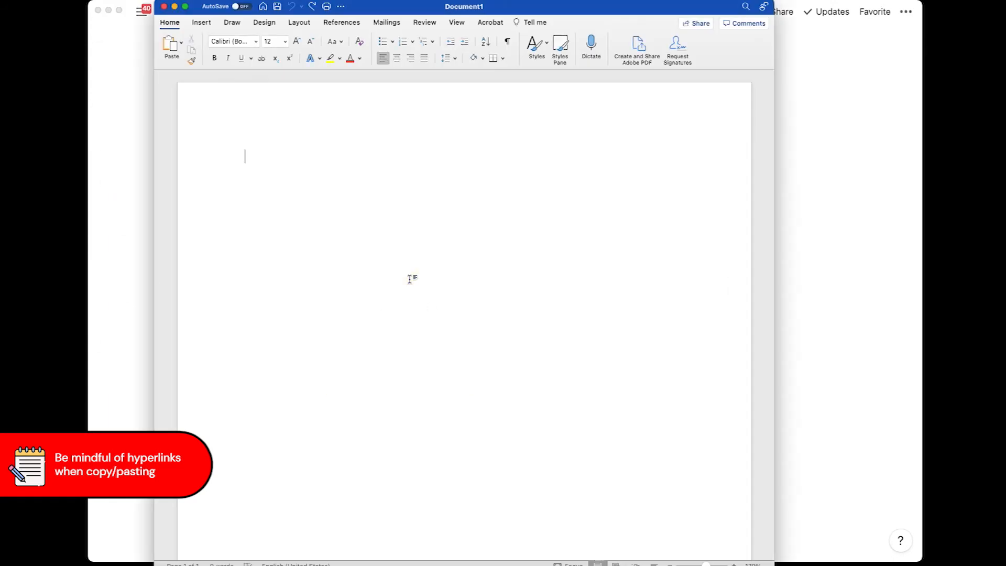
Step: Paste the copied Cras odio paragraph into Document1
{"action": "key", "text": "super+v"}
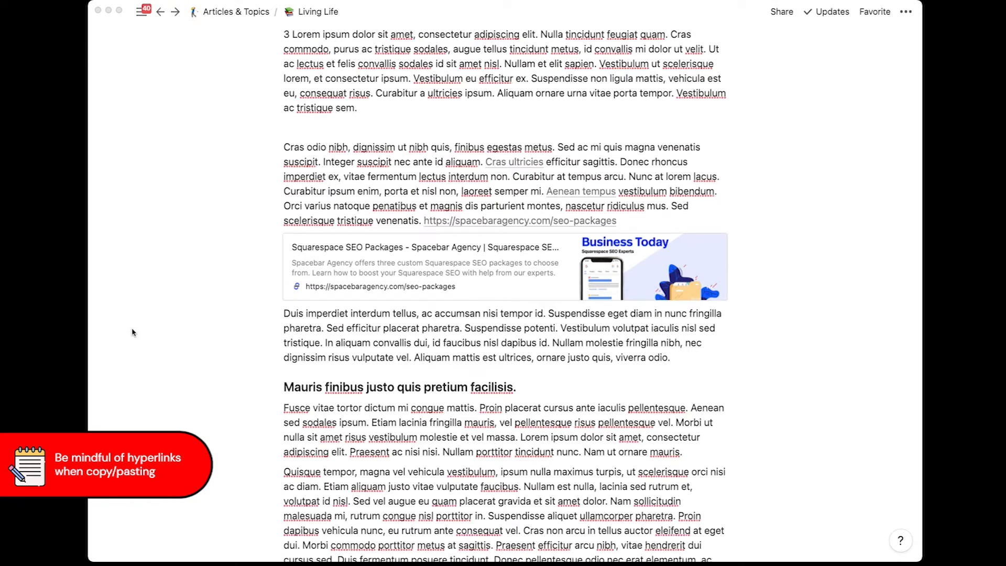
Step: Bring the Notion article window back into focus
{"action": "left_click", "coordinate": [473, 210]}
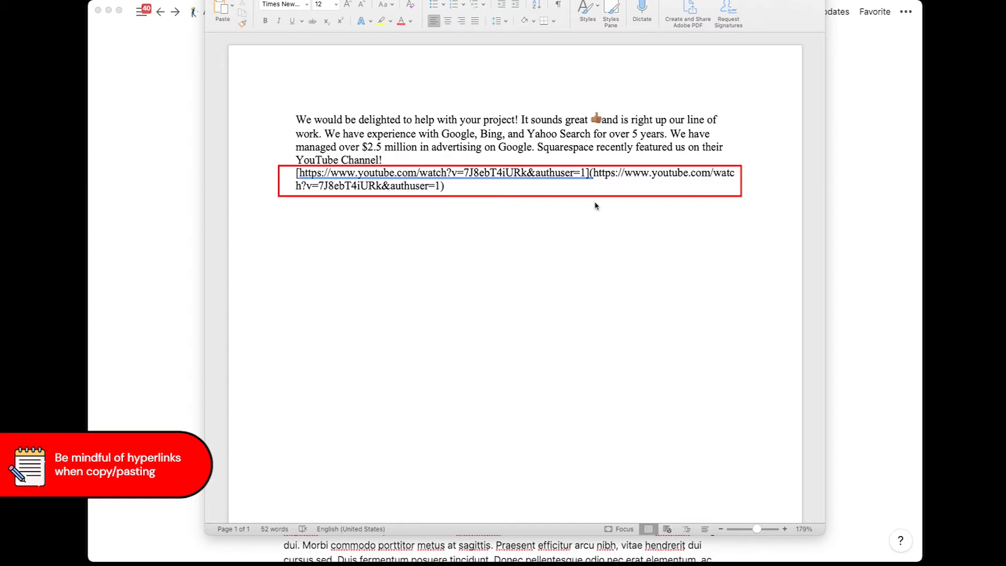
Step: Delete the '](https…authuser=1)' markup and leading '[' so only the YouTube link remains
{"action": "left_click", "coordinate": [464, 188]}
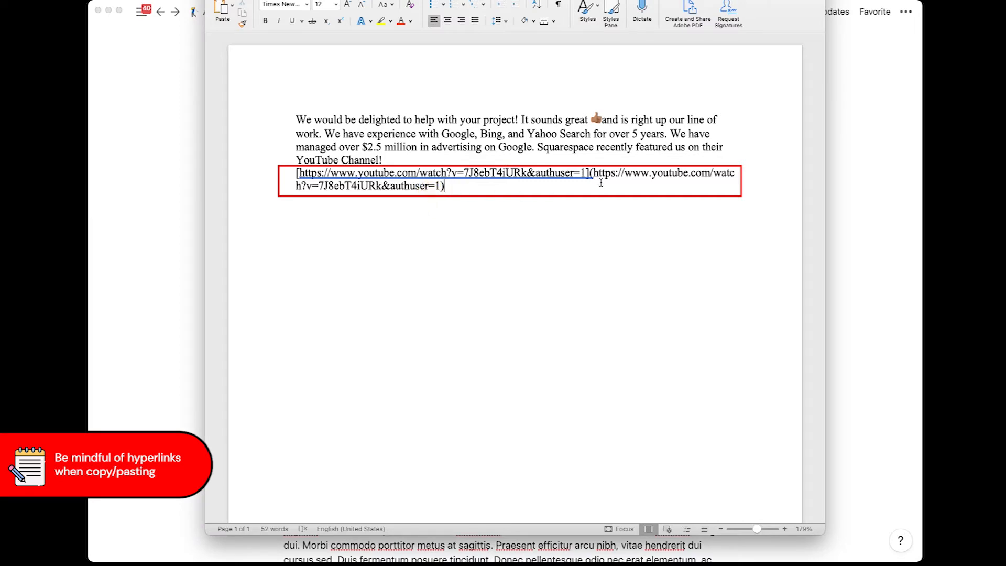
{"action": "scroll", "coordinate": [561, 178], "scroll_direction": "up", "scroll_amount": 1}
{"action": "left_click", "coordinate": [517, 240]}
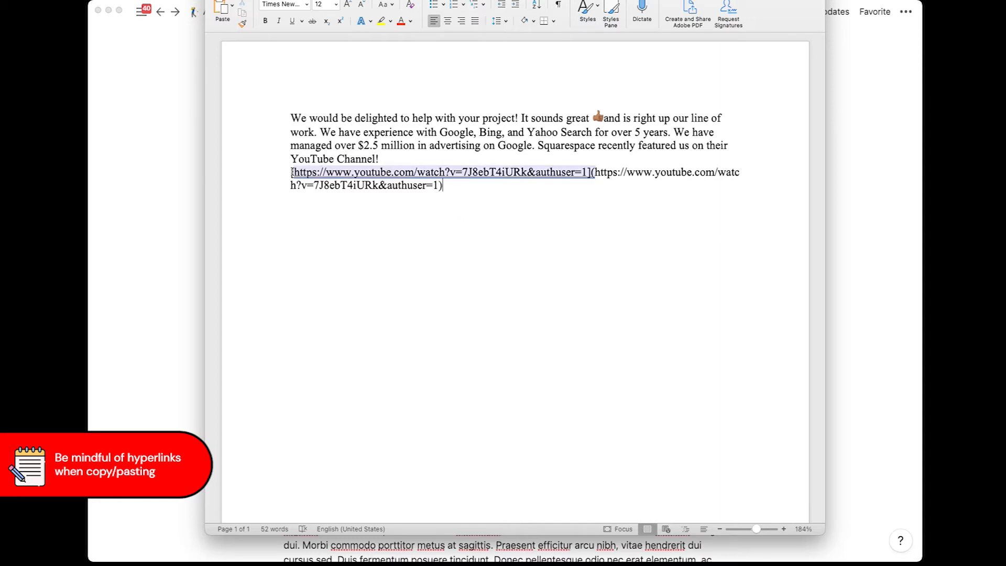
{"action": "left_click", "coordinate": [527, 194]}
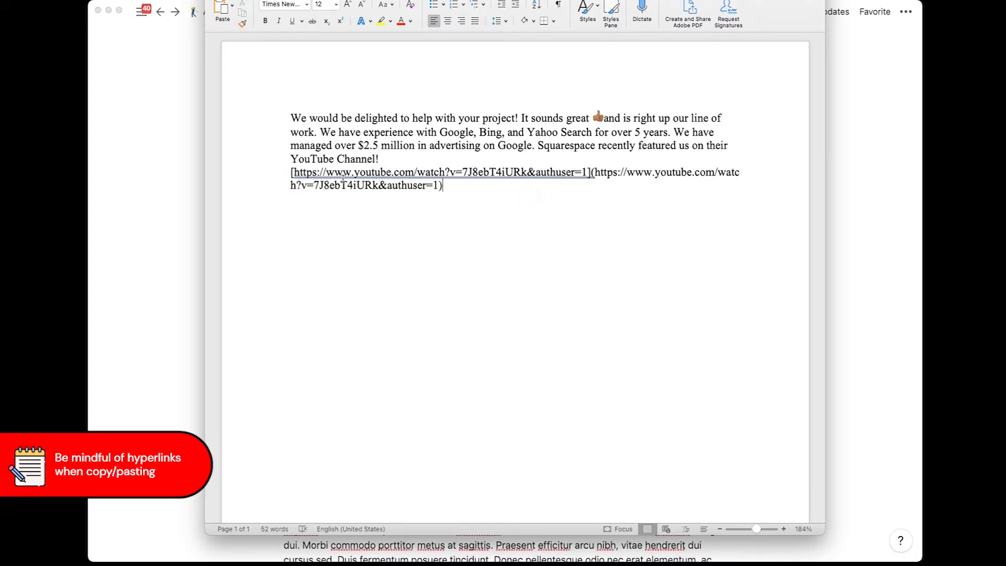
{"action": "left_click", "coordinate": [596, 170]}
{"action": "left_click_drag", "start_coordinate": [587, 172], "coordinate": [601, 208]}
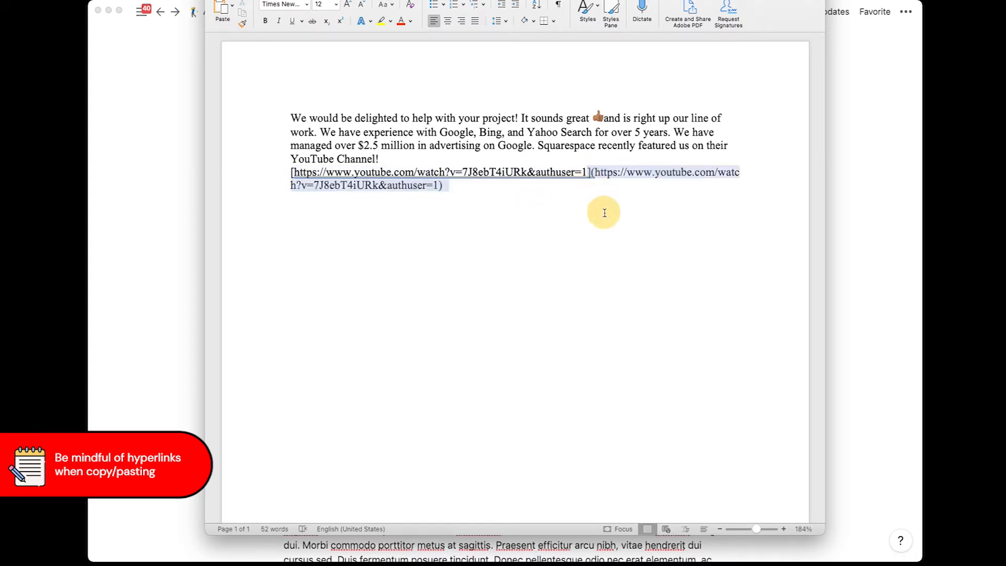
{"action": "key", "text": "BackSpace"}
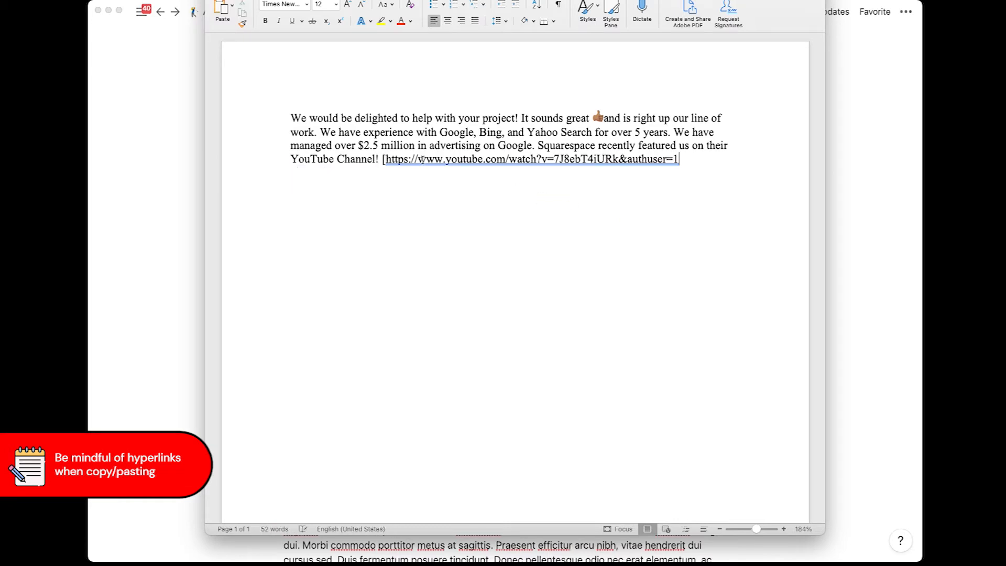
{"action": "left_click", "coordinate": [385, 159], "text": "shift"}
{"action": "key", "text": "BackSpace"}
{"action": "left_click", "coordinate": [384, 217]}
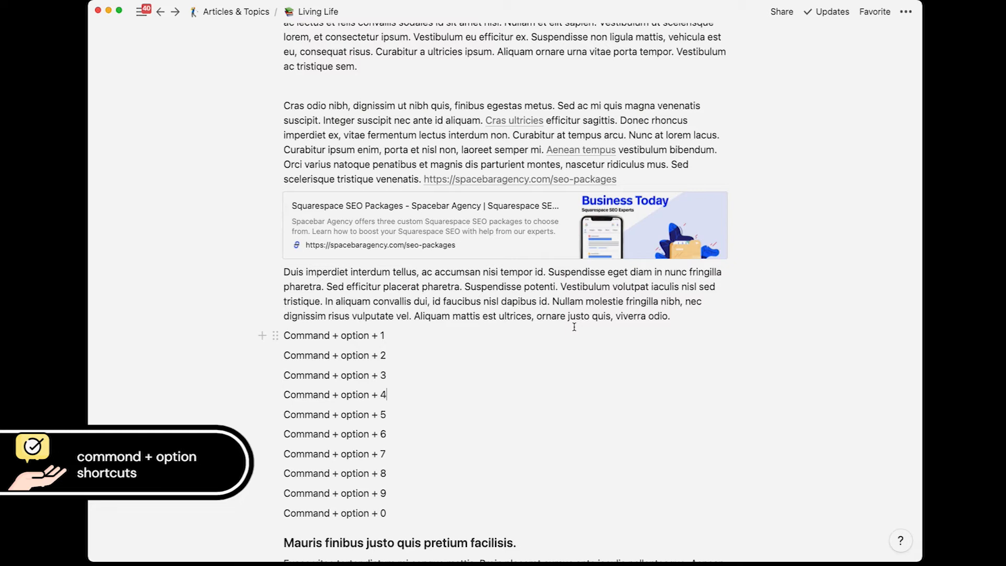
Step: Turn the Command + option + 1 line into Heading 1
{"action": "scroll", "coordinate": [657, 303], "scroll_direction": "down", "scroll_amount": 3}
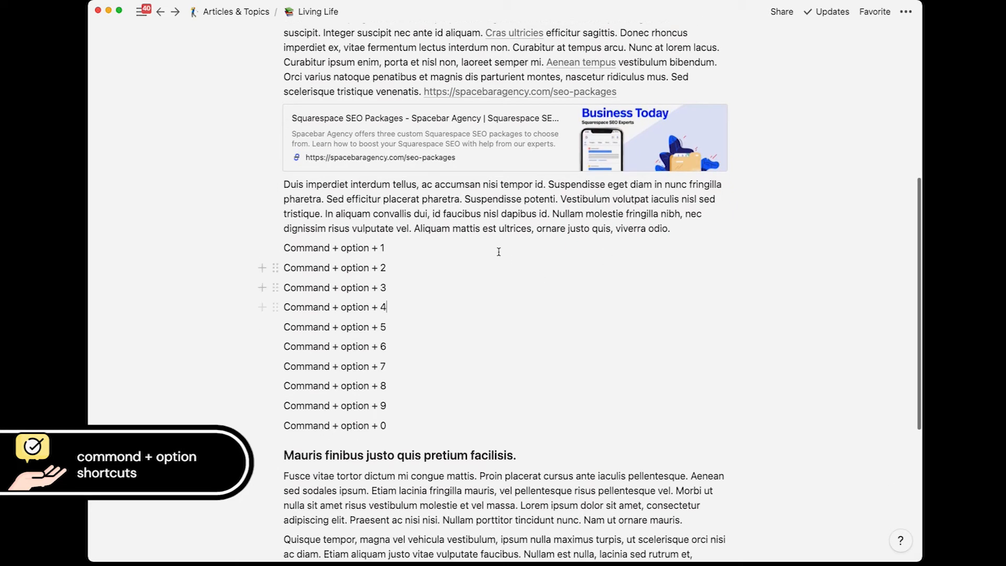
{"action": "left_click", "coordinate": [398, 248]}
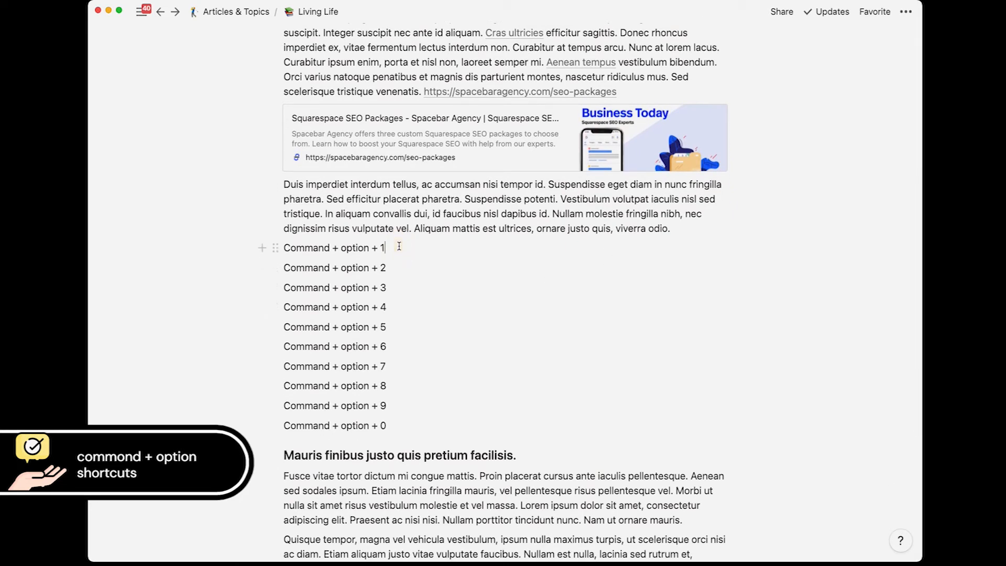
{"action": "key", "text": "super+alt+1"}
{"action": "left_click", "coordinate": [434, 271]}
{"action": "left_click_drag", "start_coordinate": [425, 270], "coordinate": [350, 271]}
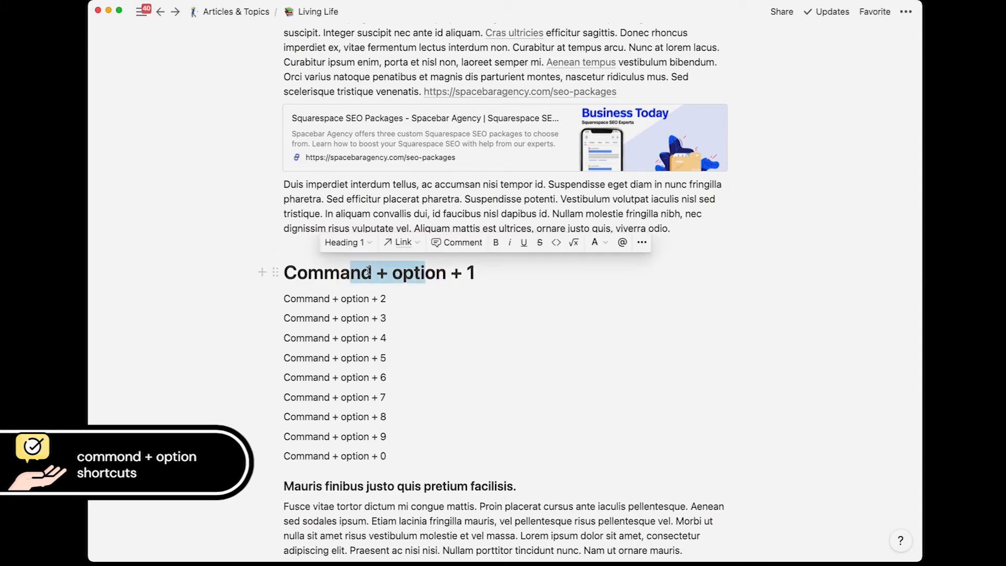
{"action": "left_click", "coordinate": [367, 245]}
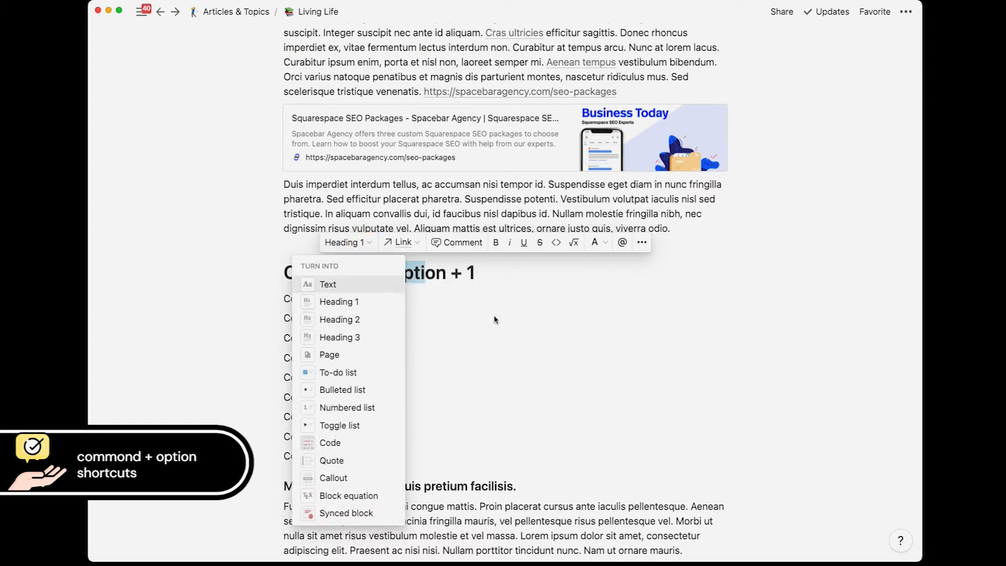
Step: Make the Command + option + 2 and + 3 lines Heading 2 and Heading 3
{"action": "left_click", "coordinate": [526, 346]}
{"action": "left_click", "coordinate": [339, 297]}
{"action": "key", "text": "super+alt+2"}
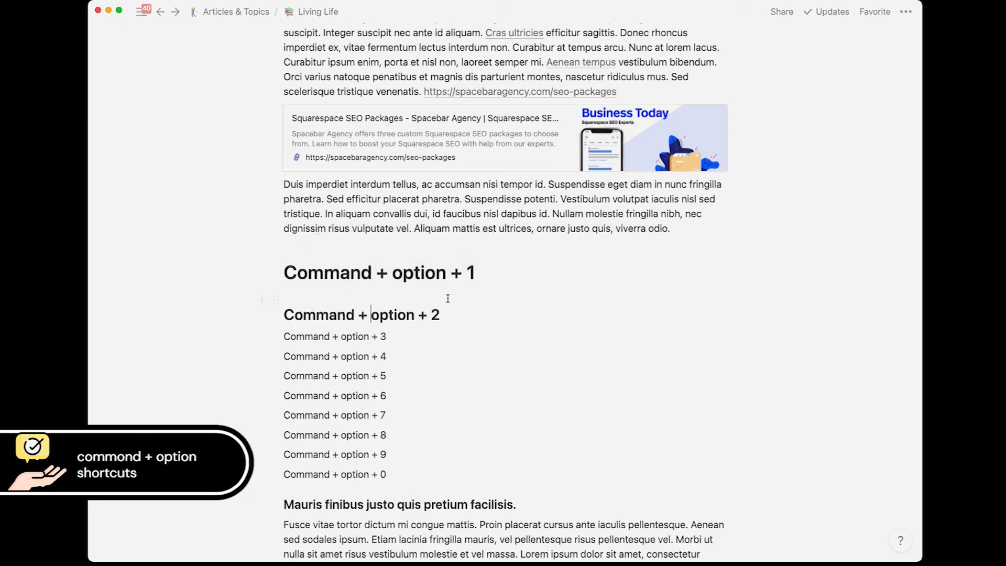
{"action": "left_click", "coordinate": [380, 335]}
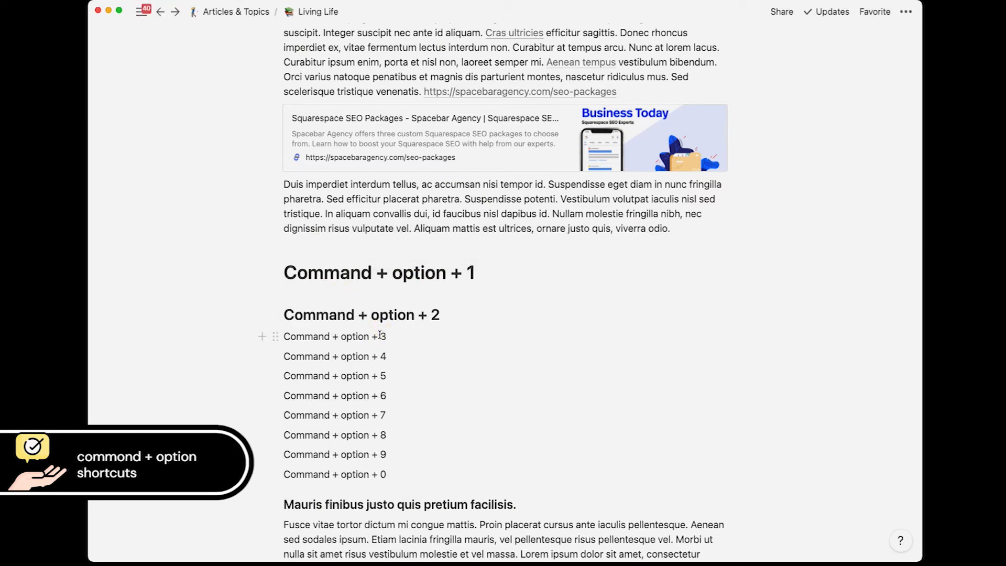
{"action": "key", "text": "super+alt+3"}
Step: Turn the Command + option + 4 line into a to-do, testing its checkbox
{"action": "scroll", "coordinate": [500, 334], "scroll_direction": "down", "scroll_amount": 3}
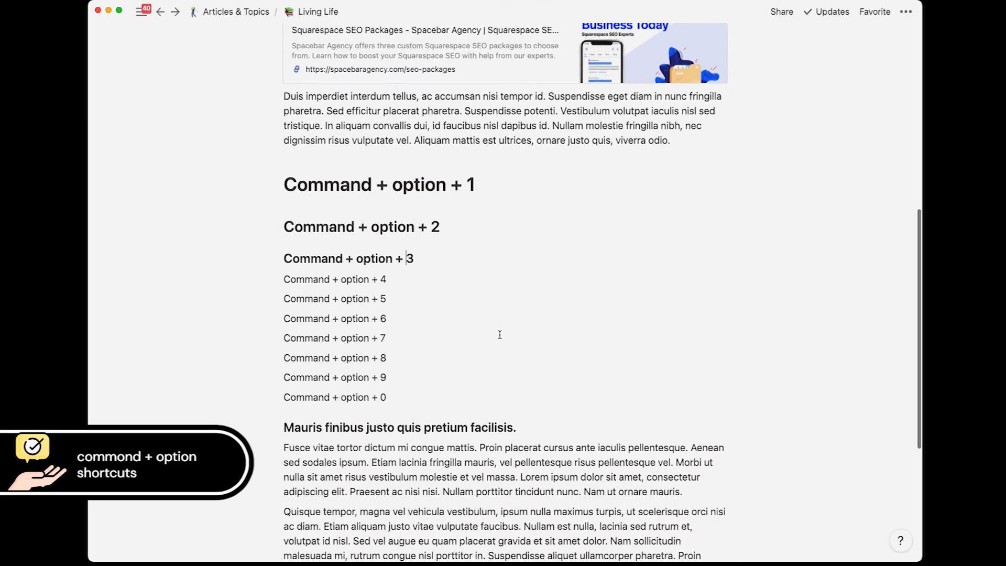
{"action": "left_click", "coordinate": [365, 279]}
{"action": "key", "text": "super+alt+4"}
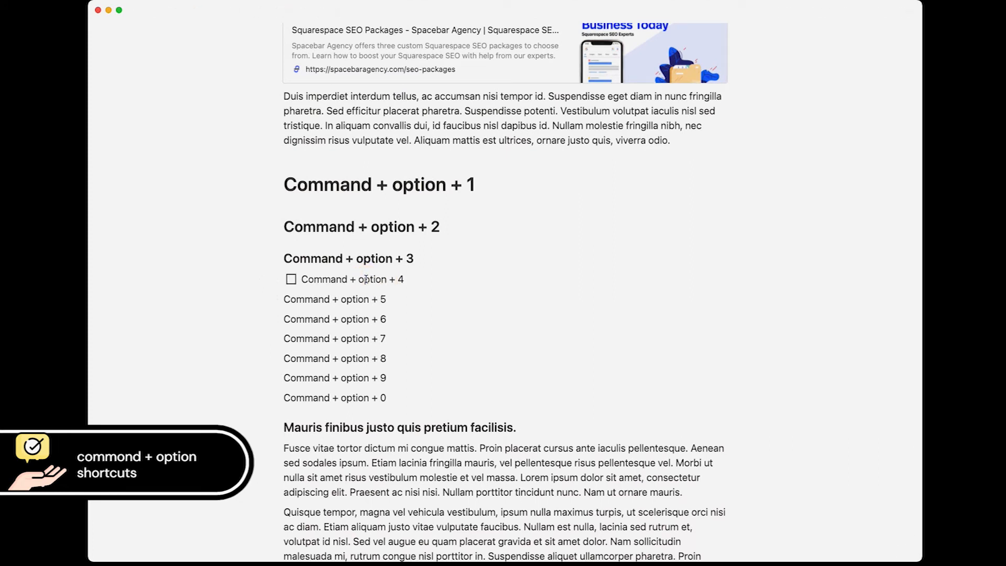
{"action": "left_click", "coordinate": [291, 280]}
{"action": "left_click", "coordinate": [292, 281]}
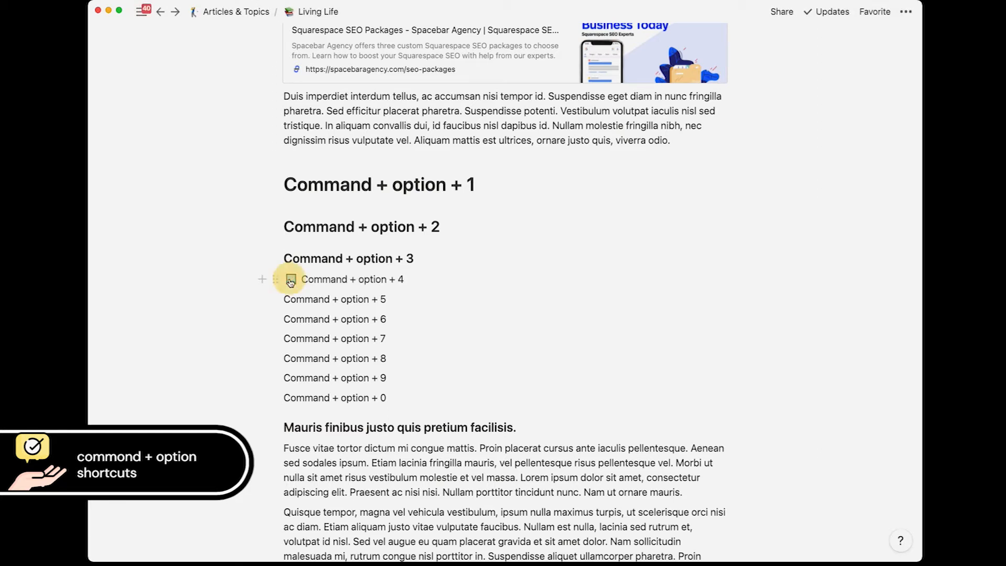
Step: Convert lines + 5, + 6 and + 7 into a bullet, numbered item and toggle
{"action": "left_click", "coordinate": [312, 299]}
{"action": "key", "text": "super+alt+5"}
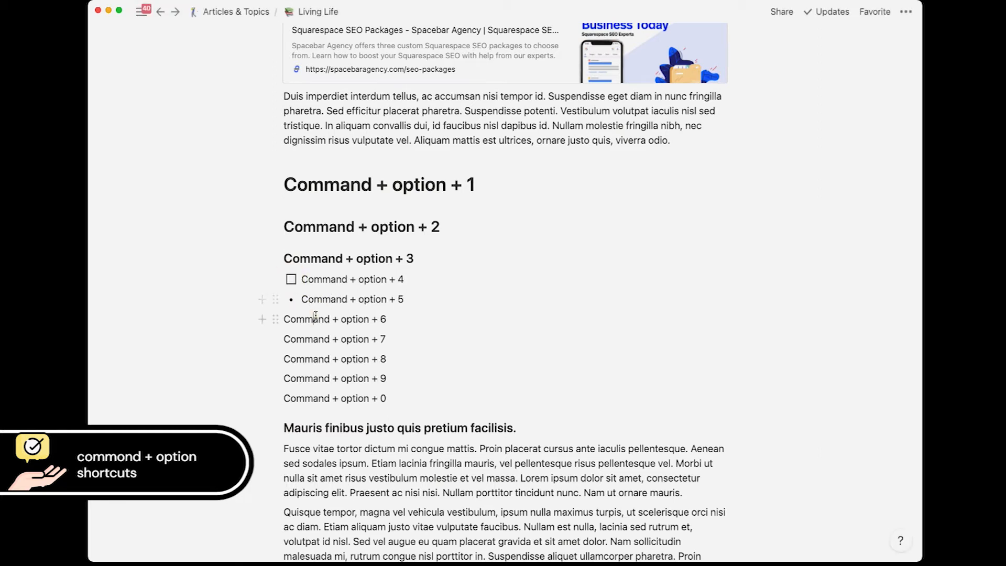
{"action": "left_click", "coordinate": [315, 317]}
{"action": "key", "text": "super+alt+6"}
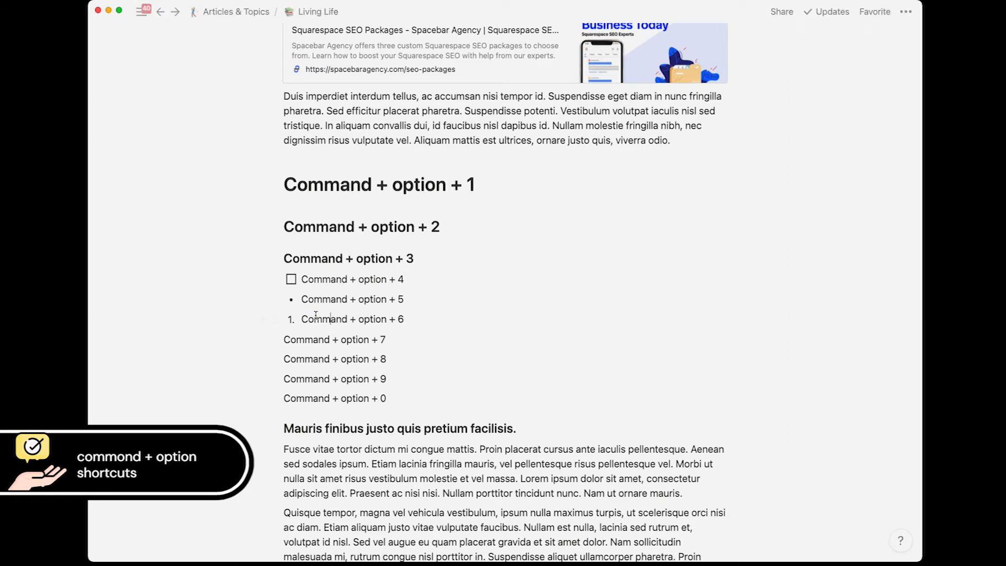
{"action": "left_click", "coordinate": [317, 338]}
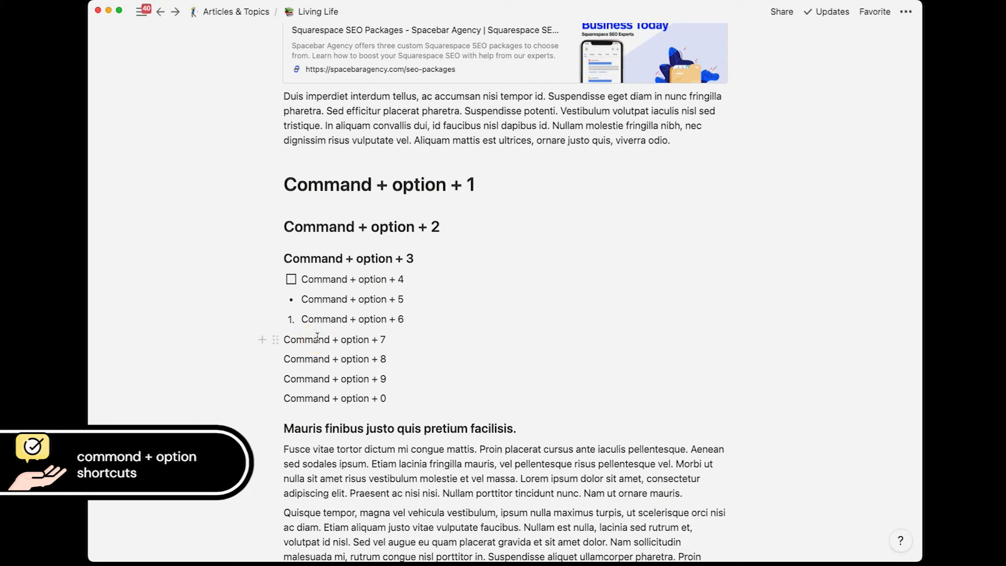
{"action": "key", "text": "super+alt+7"}
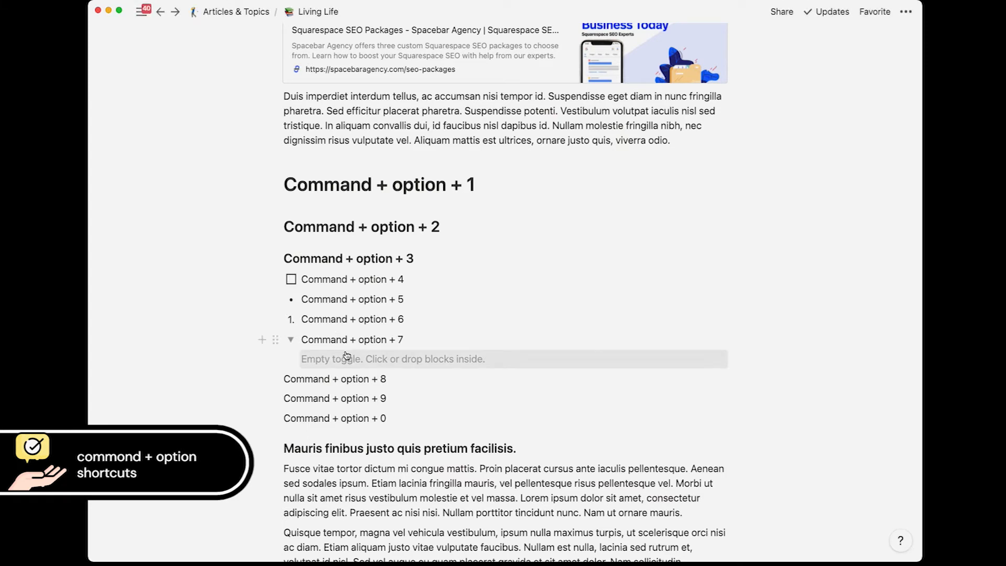
Step: Make line + 8 a code block and line + 9 a sub-page, then return from it
{"action": "scroll", "coordinate": [347, 356], "scroll_direction": "down", "scroll_amount": 1}
{"action": "left_click", "coordinate": [315, 339]}
{"action": "key", "text": "super+alt+8"}
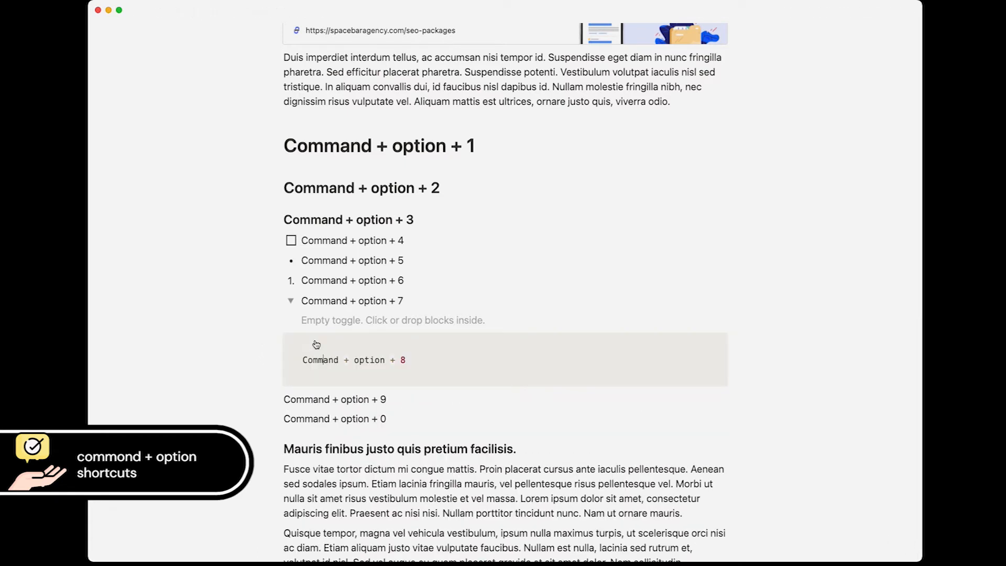
{"action": "scroll", "coordinate": [336, 344], "scroll_direction": "down", "scroll_amount": 2}
{"action": "left_click", "coordinate": [353, 333]}
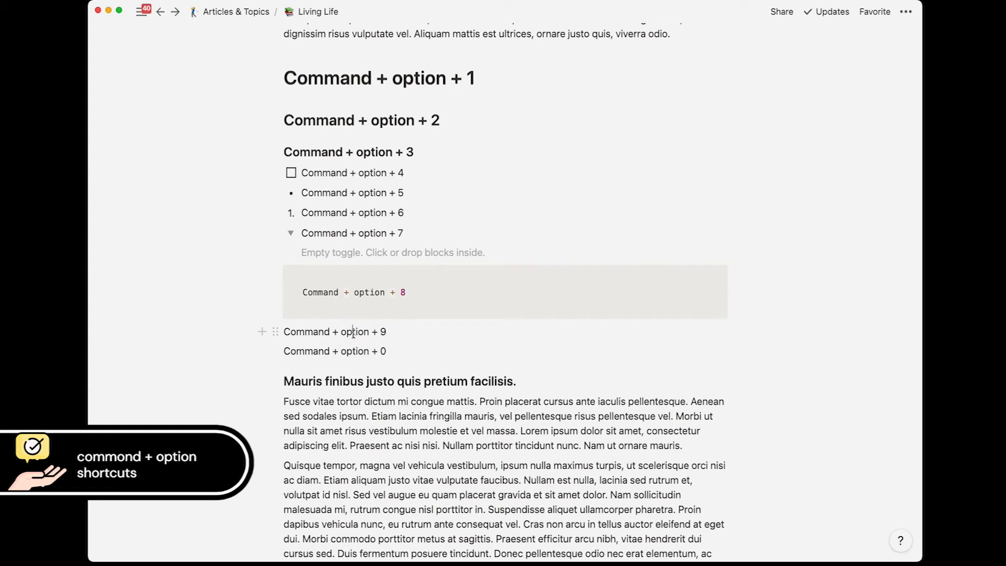
{"action": "key", "text": "super+alt+9"}
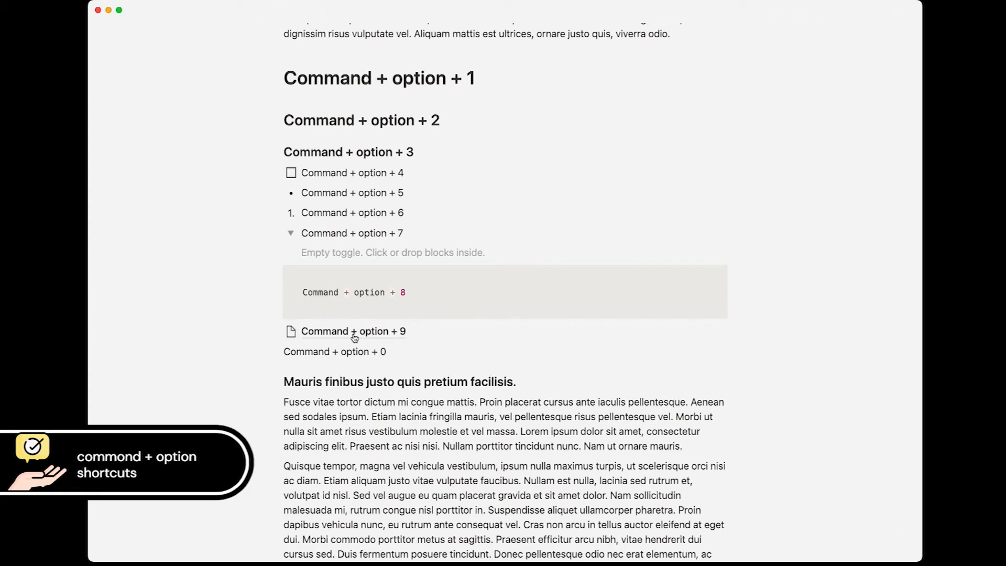
{"action": "left_click", "coordinate": [355, 338]}
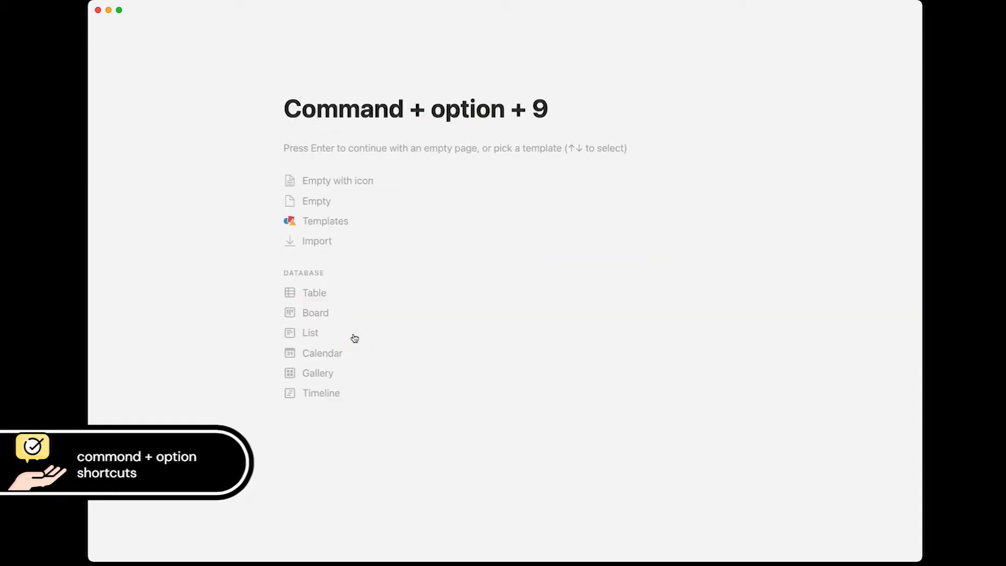
{"action": "key", "text": "super+["}
Step: Try Heading 1 and sub-page on the Command + option + 0 line, then revert it to text
{"action": "scroll", "coordinate": [354, 338], "scroll_direction": "down", "scroll_amount": 1}
{"action": "left_click", "coordinate": [371, 343]}
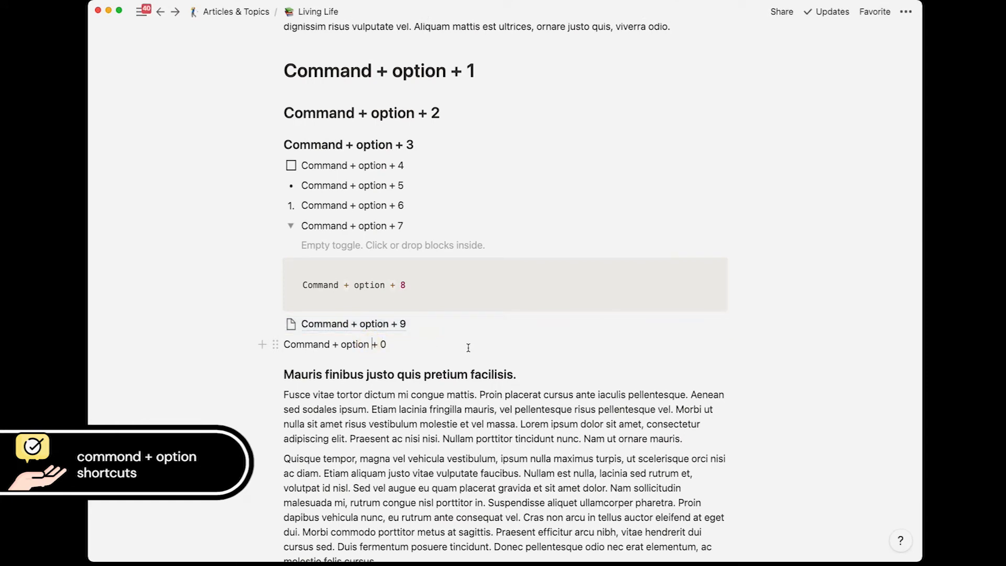
{"action": "key", "text": "super+alt+1"}
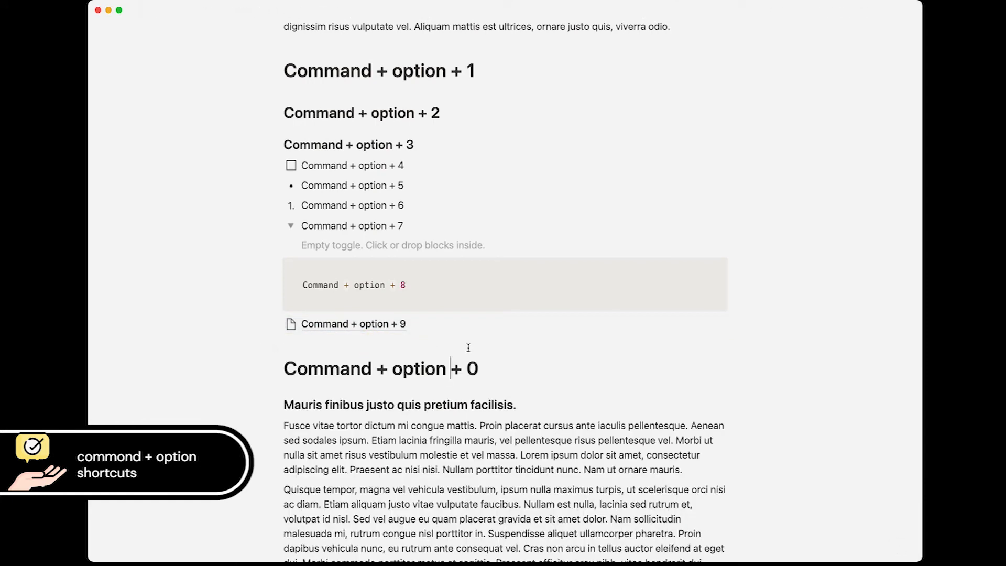
{"action": "key", "text": "super+alt+9"}
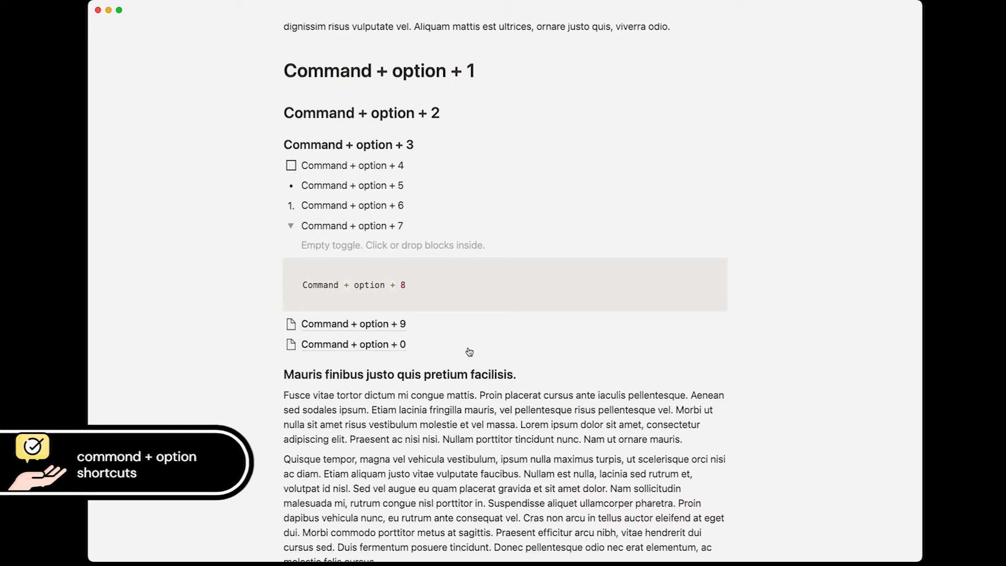
{"action": "key", "text": "super+alt+0"}
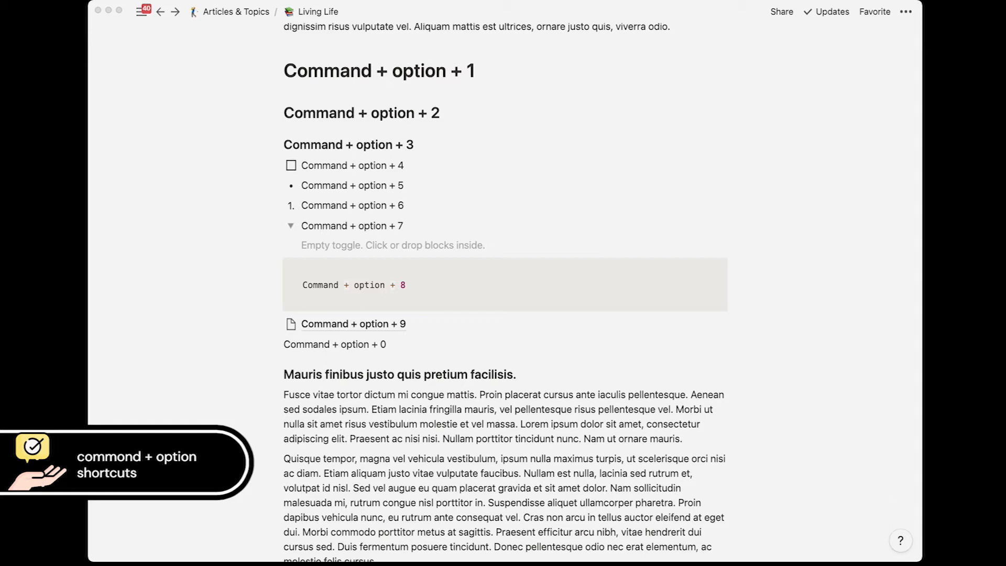
{"action": "left_click", "coordinate": [372, 224]}
{"action": "scroll", "coordinate": [332, 223], "scroll_direction": "down", "scroll_amount": 5}
Step: Add a 'Toggle List' toggle below the last paragraph containing 'Description text here'
{"action": "left_click", "coordinate": [390, 371]}
{"action": "key", "text": "Return"}
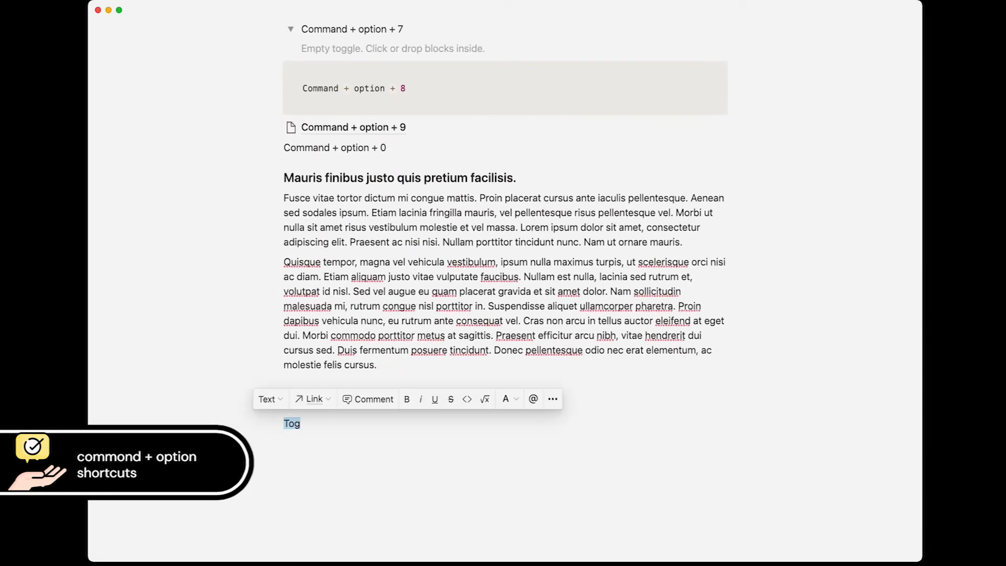
{"action": "type", "text": "Toggle List"}
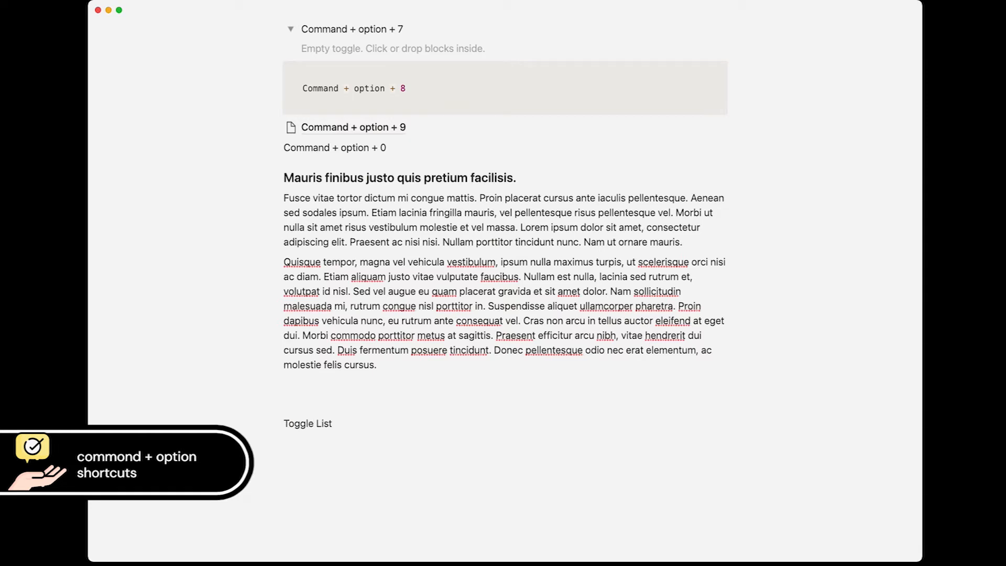
{"action": "key", "text": "super+alt+7"}
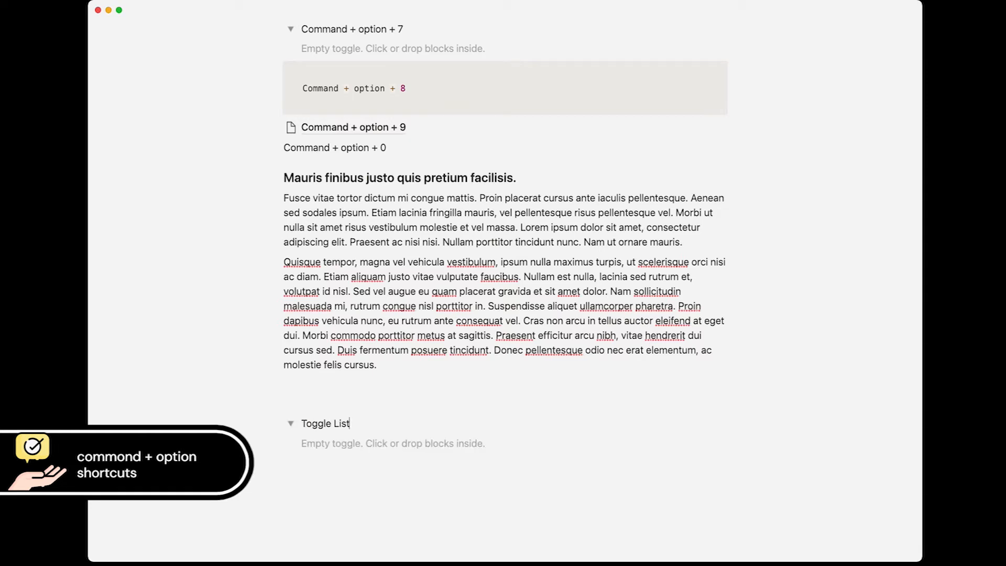
{"action": "key", "text": "Return"}
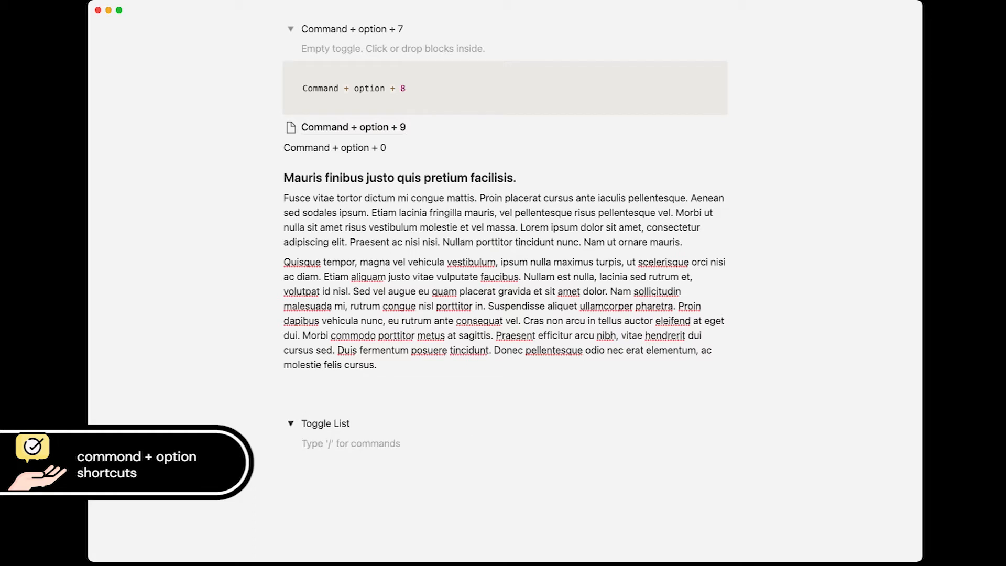
{"action": "key", "text": "BackSpace"}
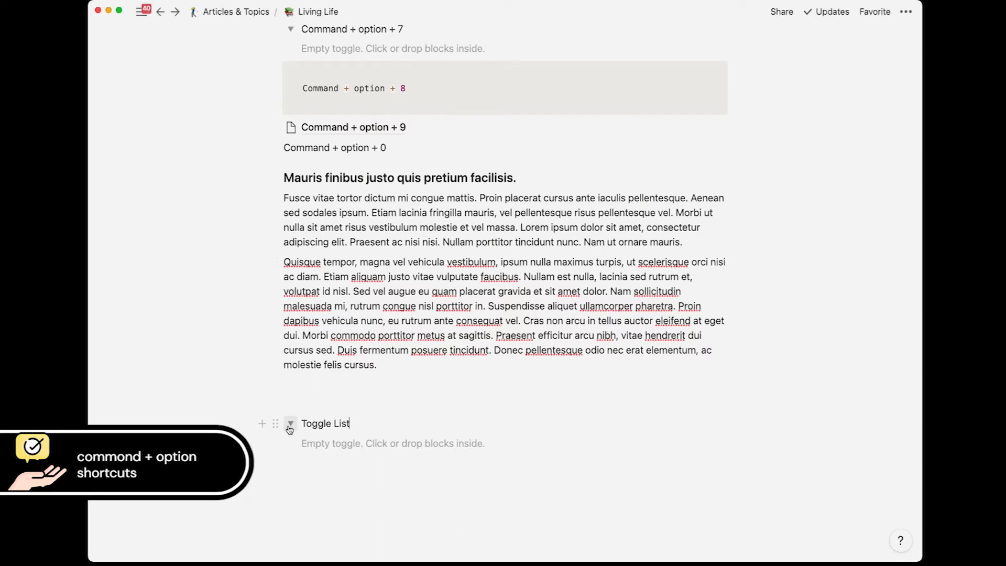
{"action": "key", "text": "Return"}
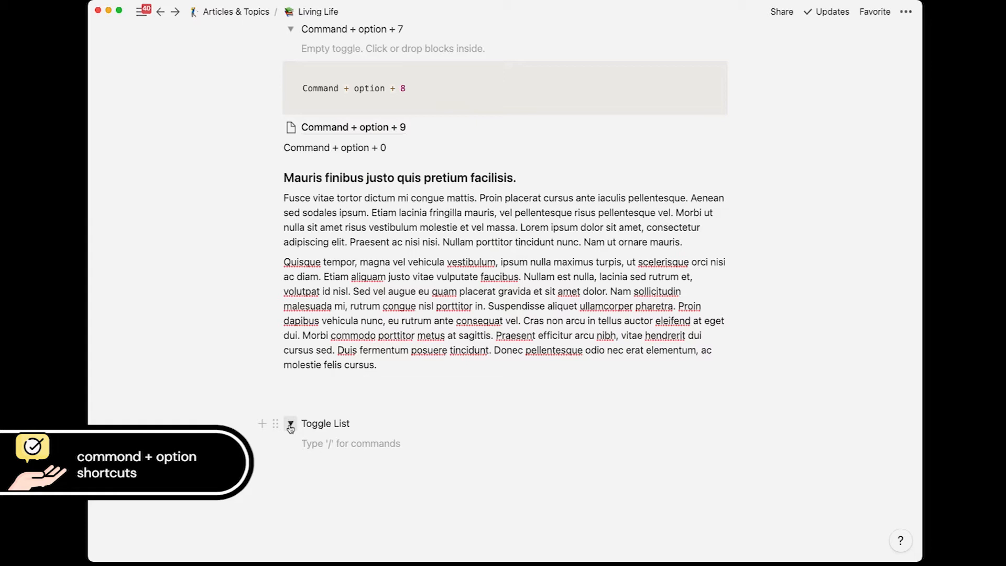
{"action": "type", "text": "Description text here"}
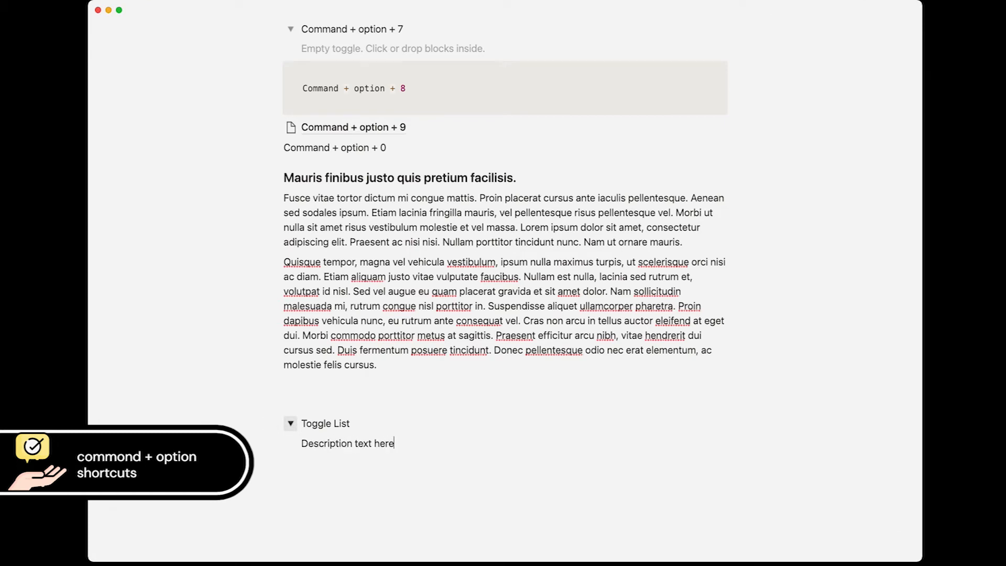
Step: Add a numbered list inside it: 'Started my list' plus three 'More here' items
{"action": "key", "text": "Return"}
{"action": "type", "text": "1."}
{"action": "type", "text": " Start"}
{"action": "type", "text": "ed my list"}
{"action": "key", "text": "Return"}
{"action": "type", "text": "More here"}
{"action": "key", "text": "Return"}
{"action": "type", "text": "More here"}
{"action": "key", "text": "Return"}
{"action": "type", "text": "More here"}
{"action": "scroll", "coordinate": [365, 341], "scroll_direction": "down", "scroll_amount": 3}
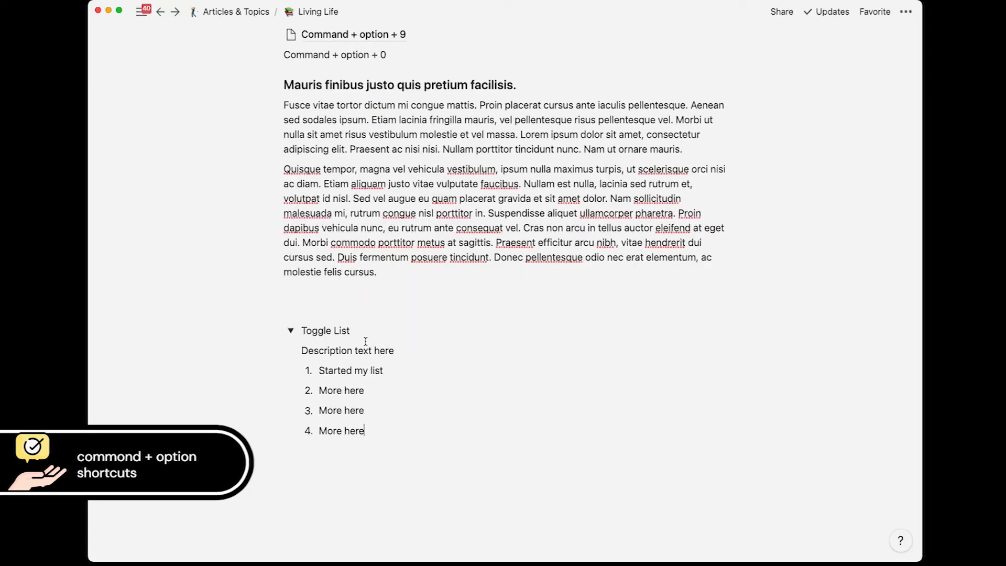
Step: Nest to-dos Item 1, Item 2, Item 3 and Item 4 under 'Started my list'
{"action": "left_click", "coordinate": [400, 370]}
{"action": "key", "text": "Return"}
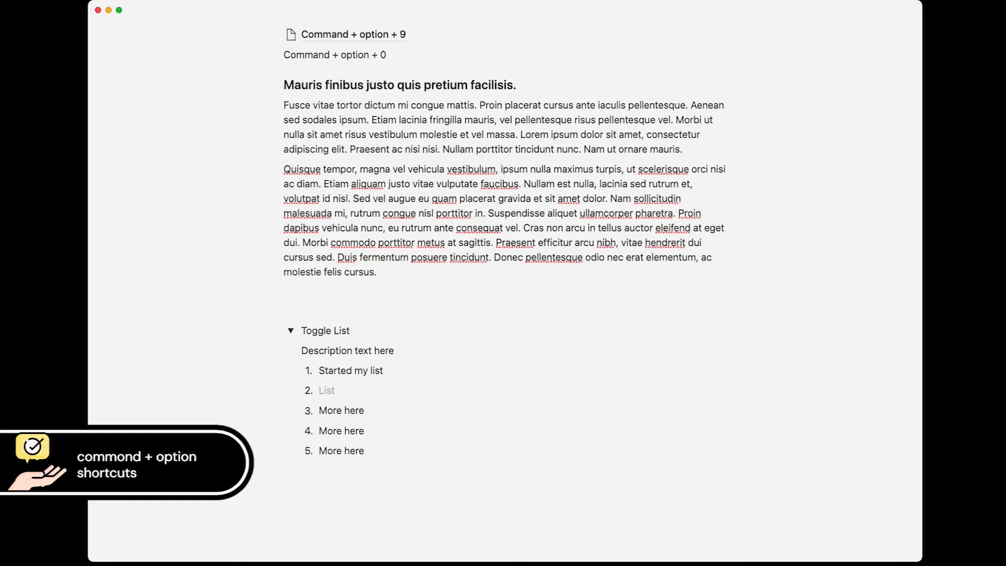
{"action": "key", "text": "Tab"}
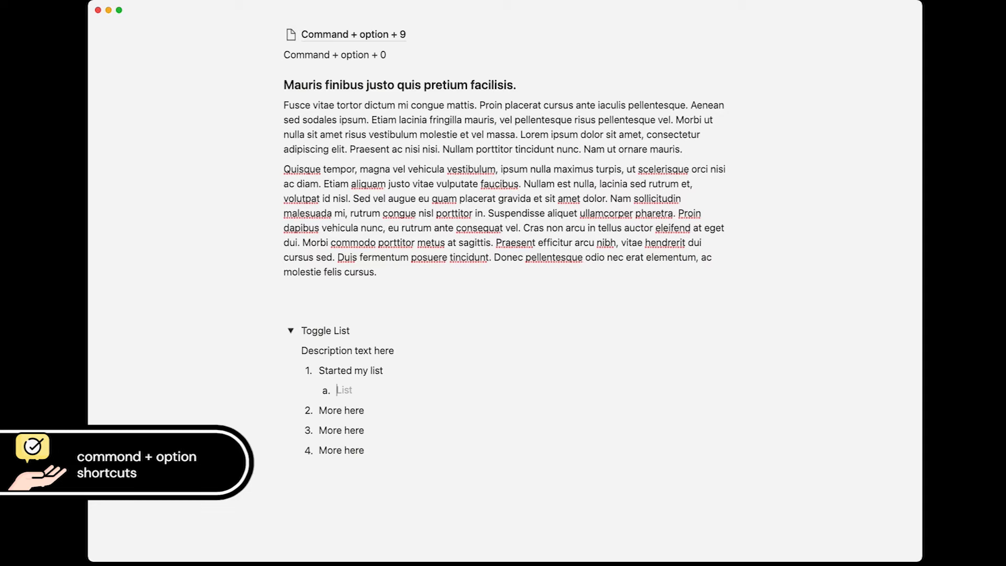
{"action": "key", "text": "super+alt+4"}
{"action": "type", "text": "Item 1"}
{"action": "key", "text": "Return"}
{"action": "type", "text": "Item 2"}
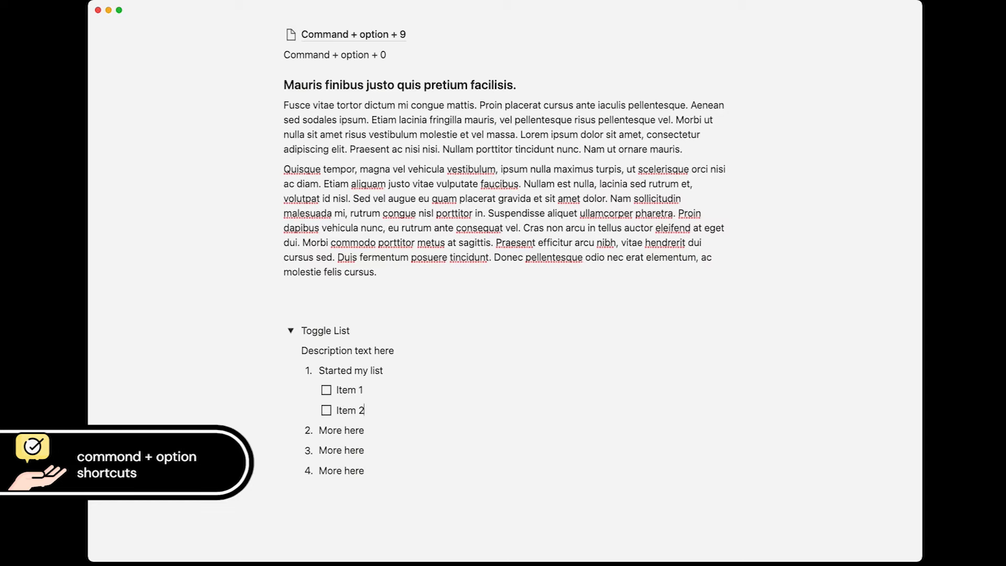
{"action": "key", "text": "Return"}
{"action": "type", "text": "Item 3"}
{"action": "key", "text": "Return"}
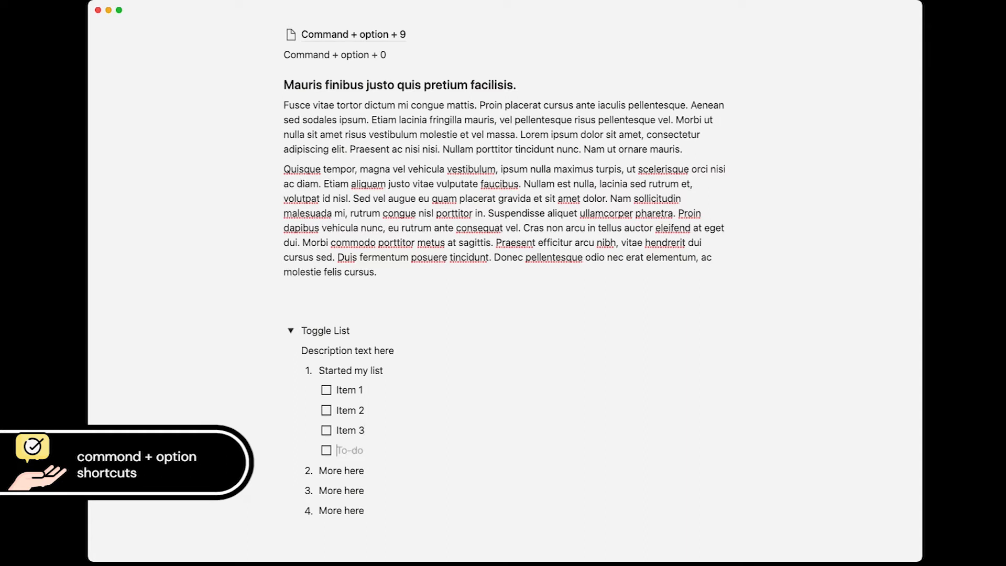
{"action": "type", "text": "Item 4"}
Step: Under Item 4 add an 'Add whatever you like' bullet holding to-dos Item 1 and Item 2
{"action": "key", "text": "Return"}
{"action": "key", "text": "Tab"}
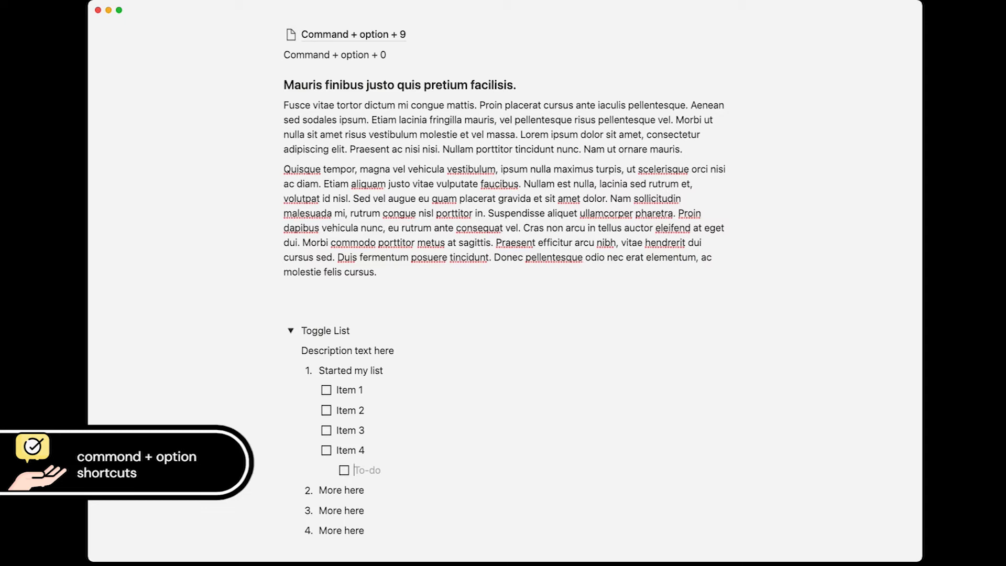
{"action": "key", "text": "super+alt+5"}
{"action": "type", "text": "Add whatever you like"}
{"action": "key", "text": "Return"}
{"action": "key", "text": "Tab"}
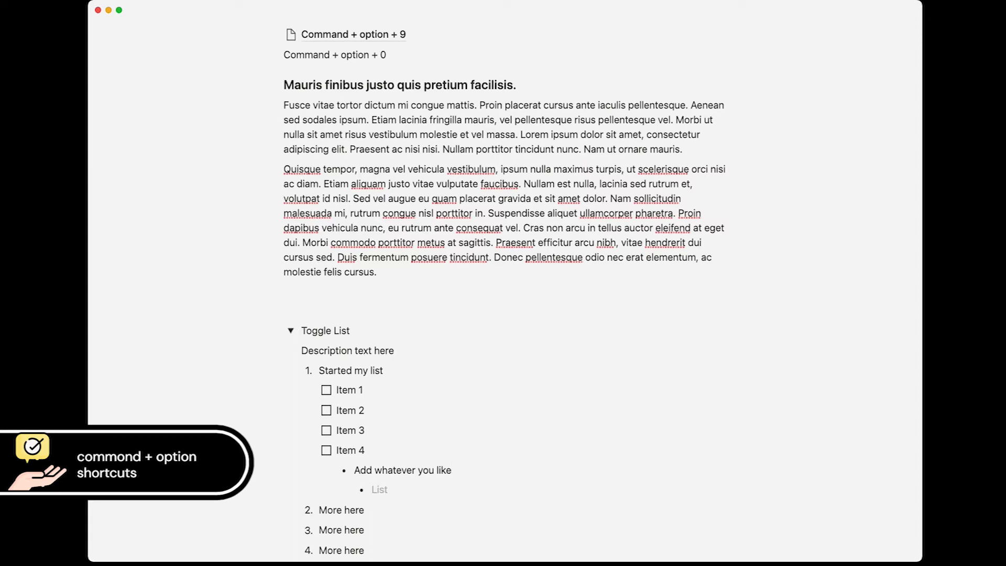
{"action": "key", "text": "super+alt+4"}
{"action": "type", "text": "Item 1"}
{"action": "key", "text": "Return"}
{"action": "type", "text": "Item 2"}
{"action": "key", "text": "Return"}
Step: Under the inner Item 3, nest a numbered list: 'Start my list', 'More here', 'More here'
{"action": "type", "text": "Item 3"}
{"action": "scroll", "coordinate": [503, 283], "scroll_direction": "down", "scroll_amount": 5}
{"action": "key", "text": "Return"}
{"action": "key", "text": "Tab"}
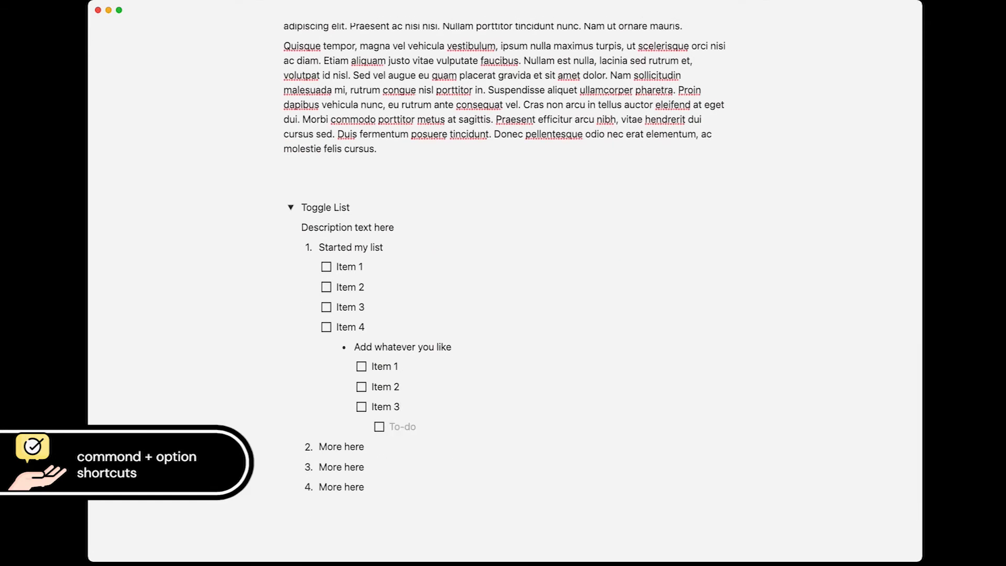
{"action": "key", "text": "super+alt+5"}
{"action": "key", "text": "super+alt+6"}
{"action": "type", "text": "Start my list"}
{"action": "key", "text": "Return"}
{"action": "type", "text": "More here"}
{"action": "key", "text": "Return"}
{"action": "type", "text": "More here"}
Step: End the list with a 'More Information Here' toggle holding the numbered item 'I can do that here as well!'
{"action": "key", "text": "Return"}
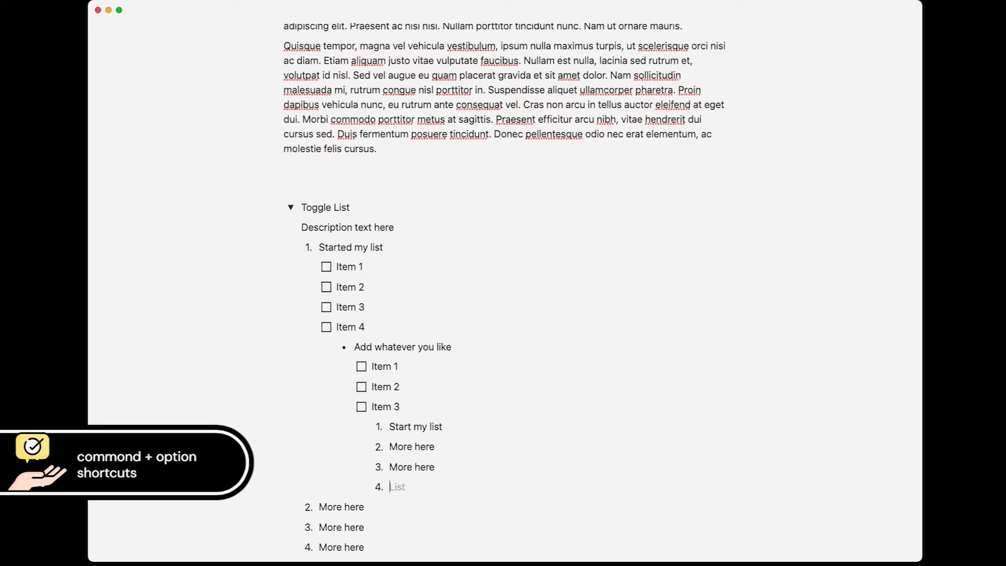
{"action": "key", "text": "super+alt+7"}
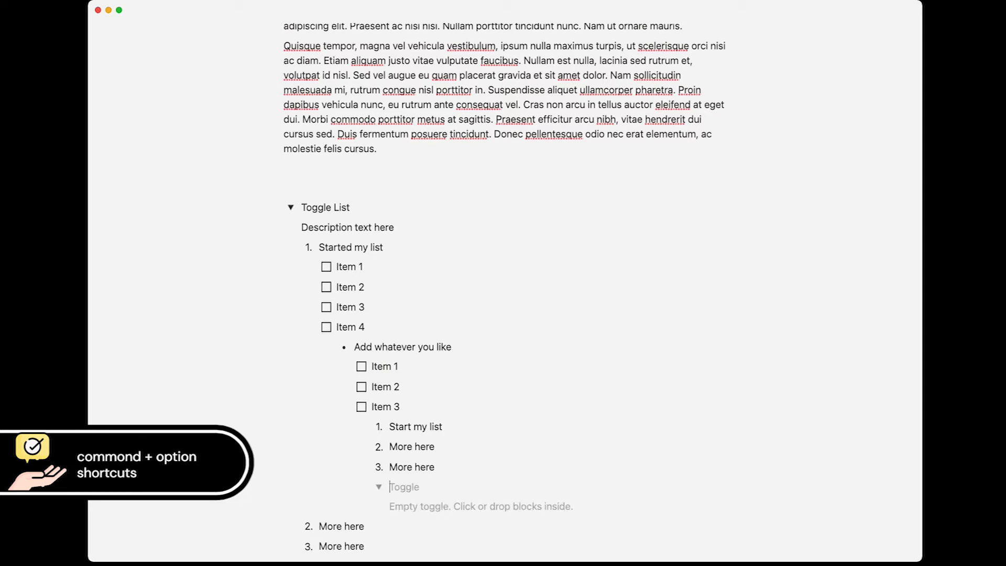
{"action": "type", "text": "More Information Here"}
{"action": "key", "text": "Return"}
{"action": "key", "text": "super+alt+5"}
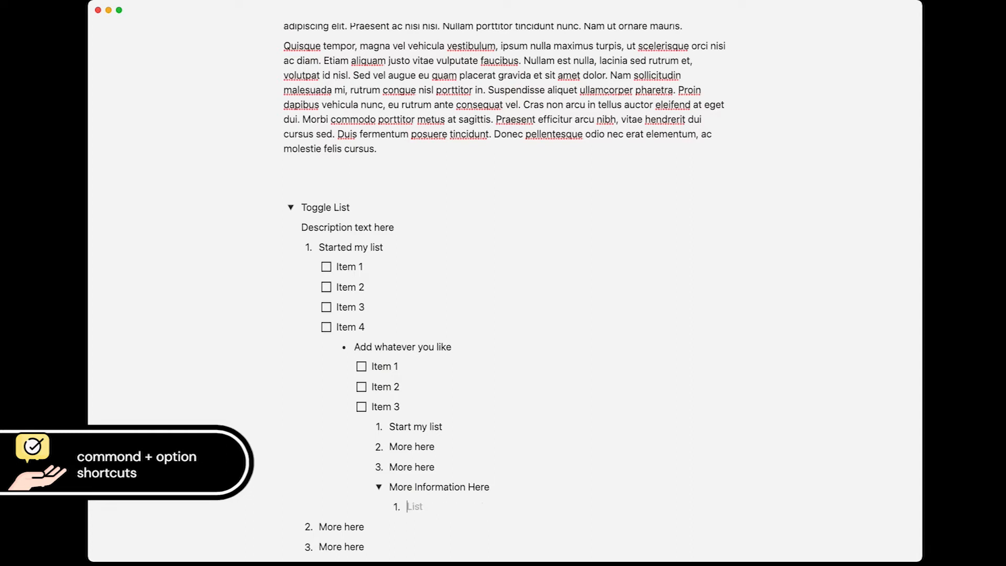
{"action": "type", "text": "I can do that here as well!"}
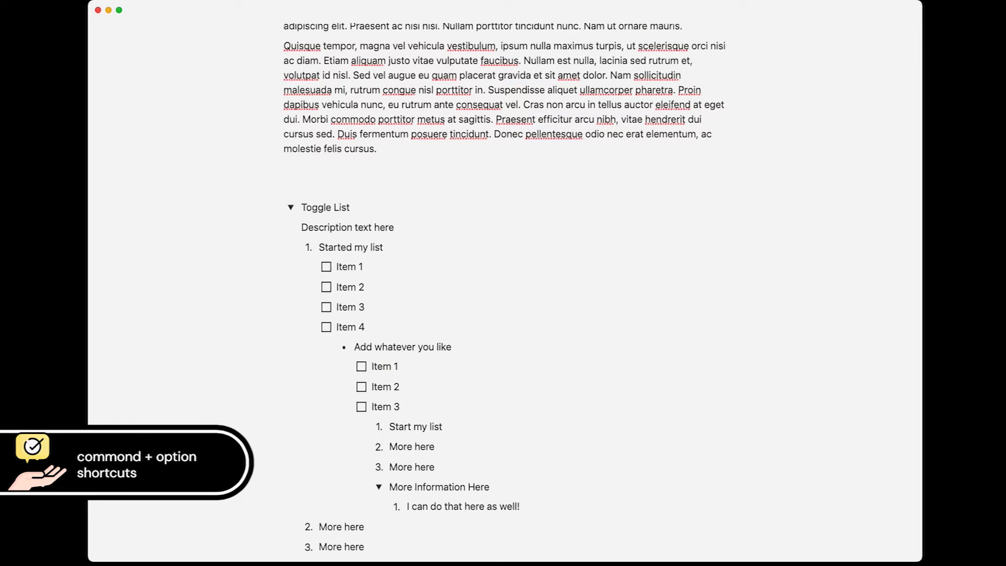
{"action": "scroll", "coordinate": [483, 381], "scroll_direction": "down", "scroll_amount": 2}
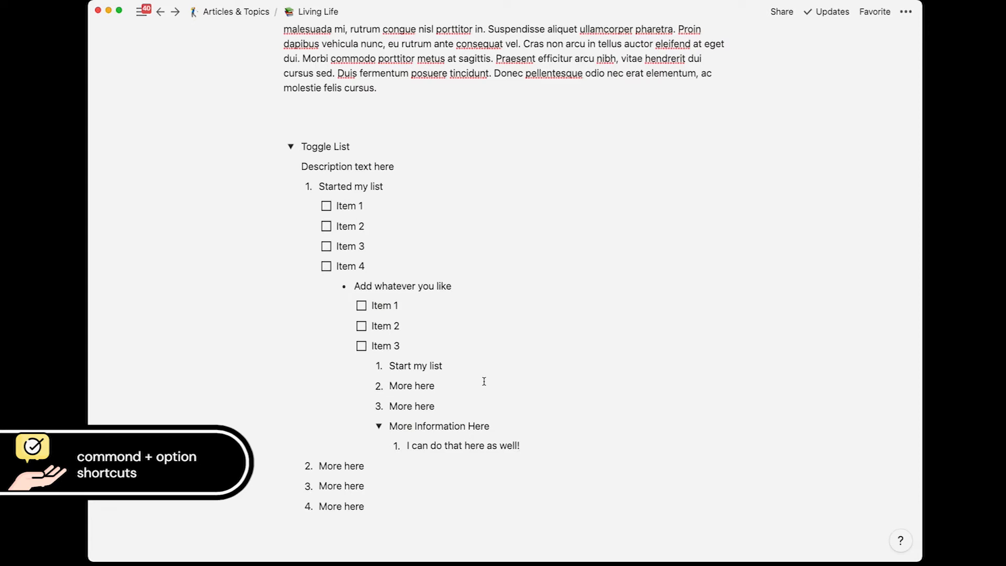
Step: Insert an empty numbered item '4.' directly below the upper Item 3 to-do
{"action": "left_click", "coordinate": [369, 246]}
{"action": "key", "text": "Return"}
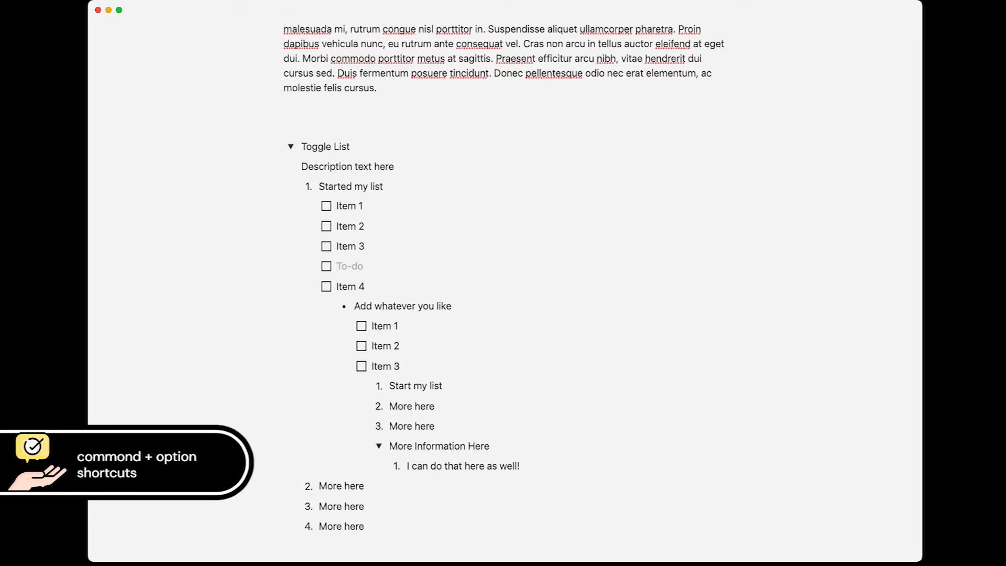
{"action": "key", "text": "super+alt+0"}
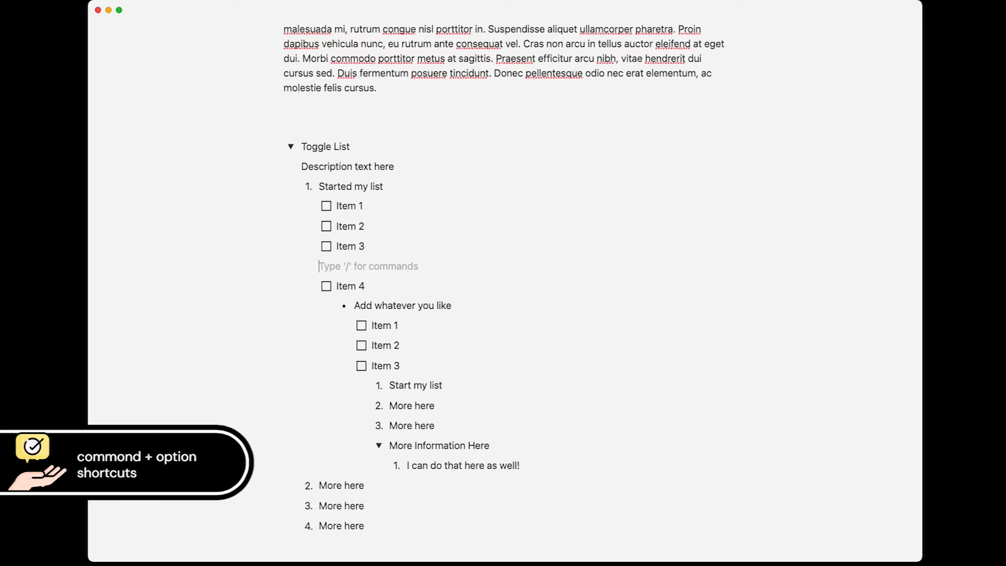
{"action": "type", "text": "4."}
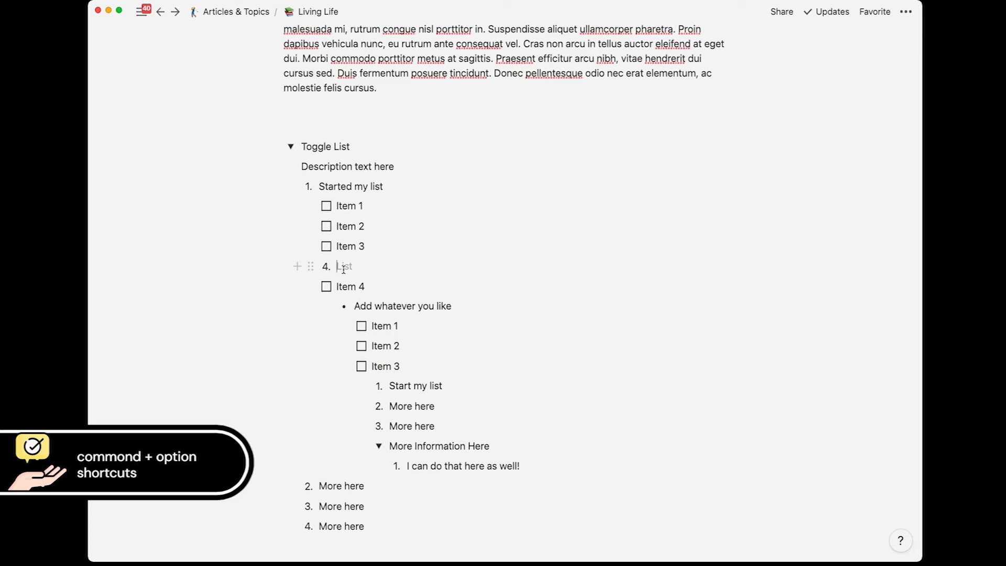
Step: Below the 'molestie felis cursus.' paragraph, add numbered item 1 with the prepared linked paragraph
{"action": "left_click", "coordinate": [422, 80]}
{"action": "key", "text": "Return"}
{"action": "type", "text": "1."}
{"action": "type", "text": "Cras odio nibh, dignissim ut nibh quis, finibus egestas metus. Sed ac mi quis magna venenatis suscipit. Integer suscipit nec ante id aliquam. Cras ultricies efficitur sagittis. Donec rhoncus imperdiet ex, vitae fermentum lectus interdum non. Curabitur at tempus arcu. Nunc at lorem lacus. Curabitur ipsum enim, porta et nisl non, laoreet semper mi. Aenean tempus vestibulum bibendum. Orci varius natoque penatibus et magnis dis parturient montes, nascetur ridiculus mus. Sed scelerisque tristique venenatis. https://spacebaragency.com/seo-packages"}
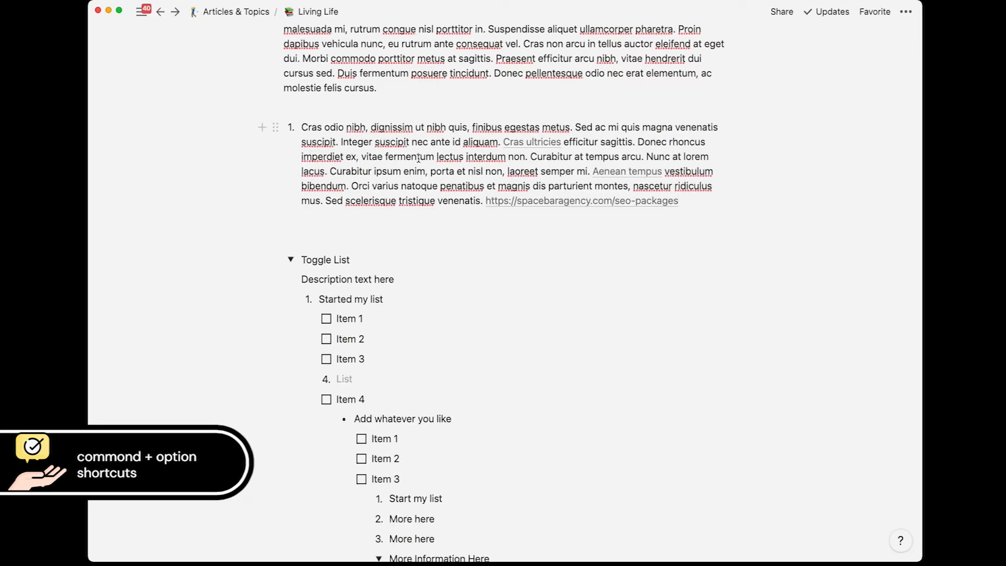
{"action": "key", "text": "Return"}
{"action": "key", "text": "Return"}
{"action": "key", "text": "Return"}
Step: Insert an Unsplash image of hands garnishing a pan of greens
{"action": "key", "text": "Return"}
{"action": "key", "text": "Return"}
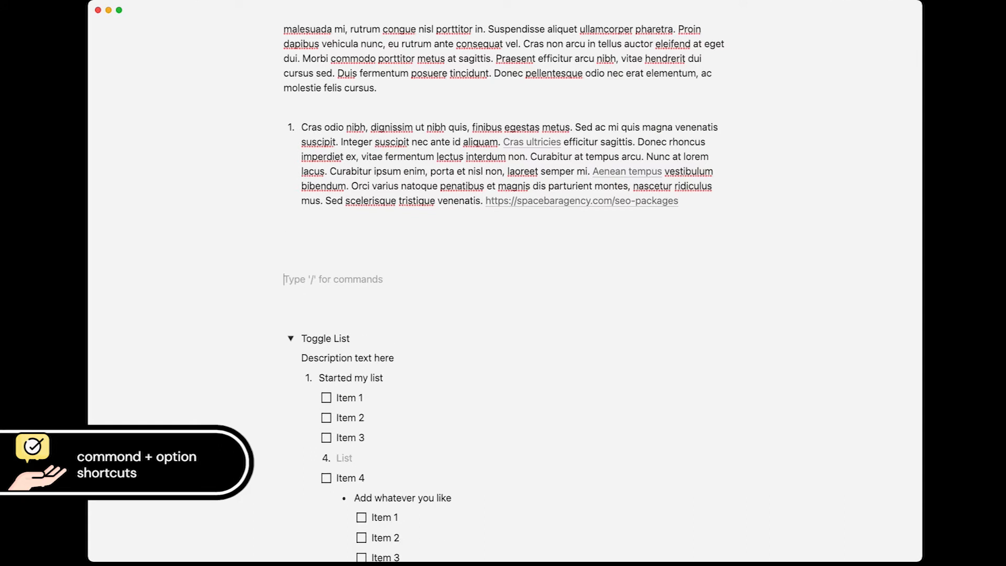
{"action": "type", "text": "/image"}
{"action": "key", "text": "Return"}
{"action": "left_click", "coordinate": [454, 321]}
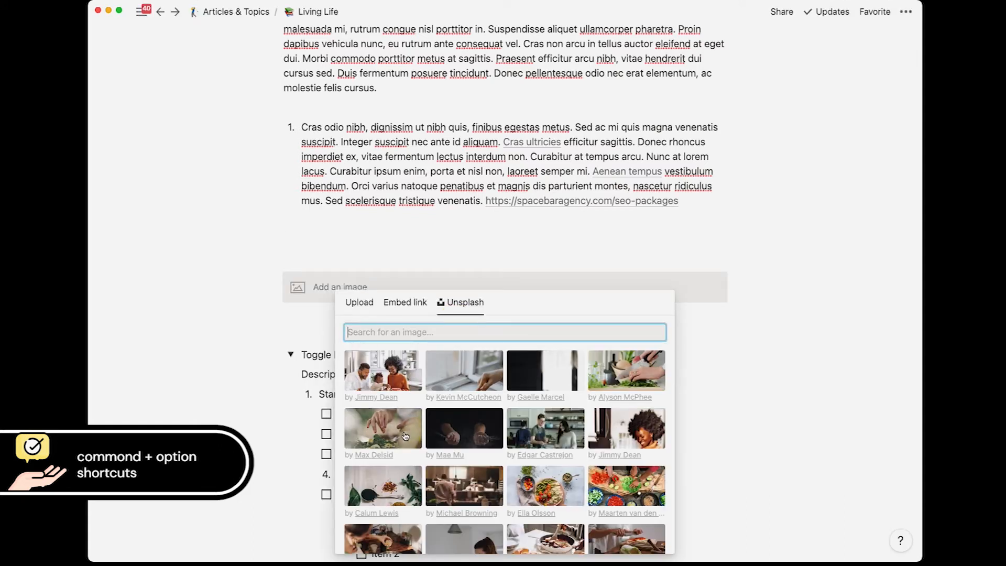
{"action": "left_click", "coordinate": [387, 428]}
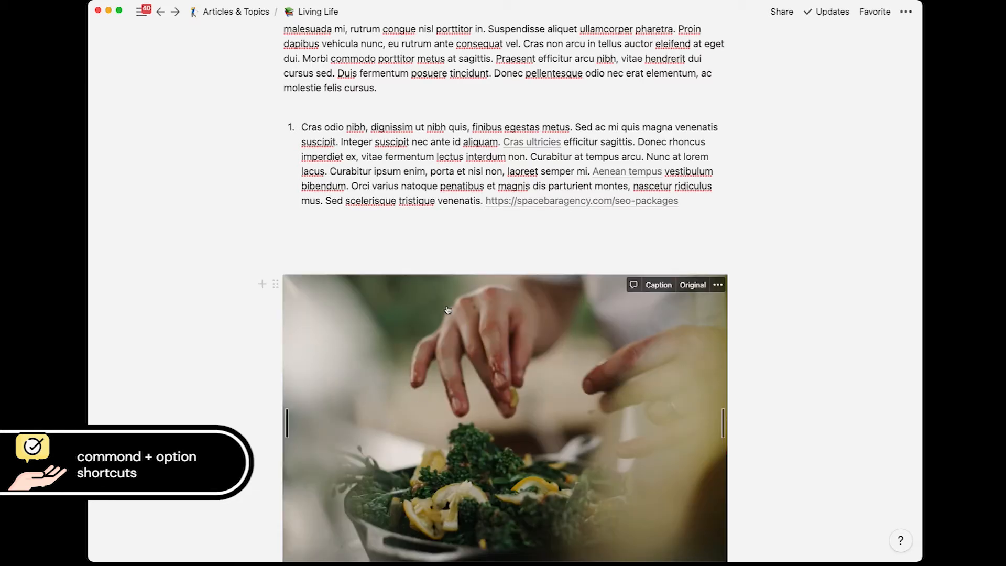
{"action": "scroll", "coordinate": [413, 408], "scroll_direction": "down", "scroll_amount": 4}
Step: Start an empty numbered item '2.' below the photo
{"action": "left_click", "coordinate": [312, 395]}
{"action": "key", "text": "Return"}
{"action": "key", "text": "Return"}
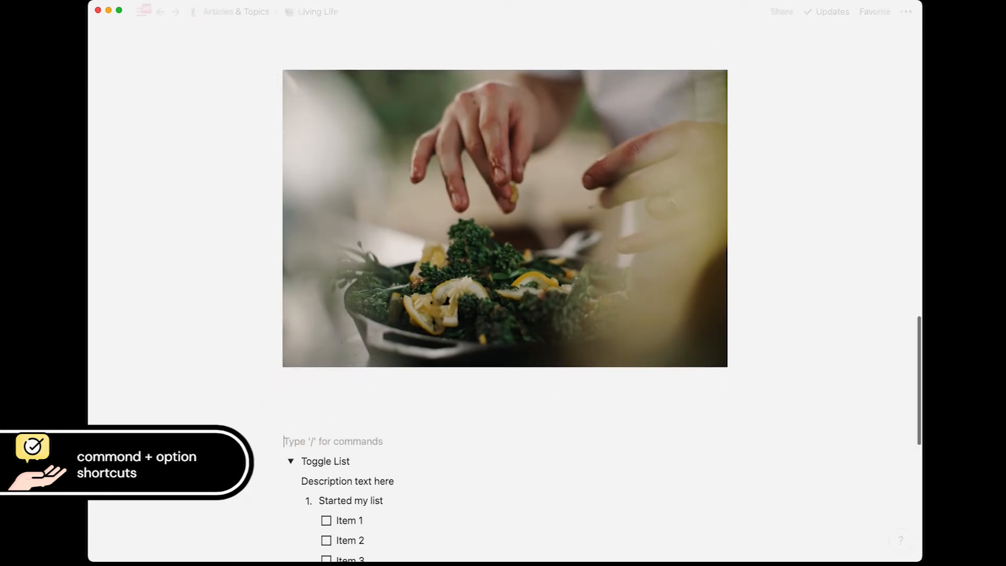
{"action": "key", "text": "Up"}
{"action": "key", "text": "Up"}
{"action": "key", "text": "Return"}
{"action": "type", "text": "2."}
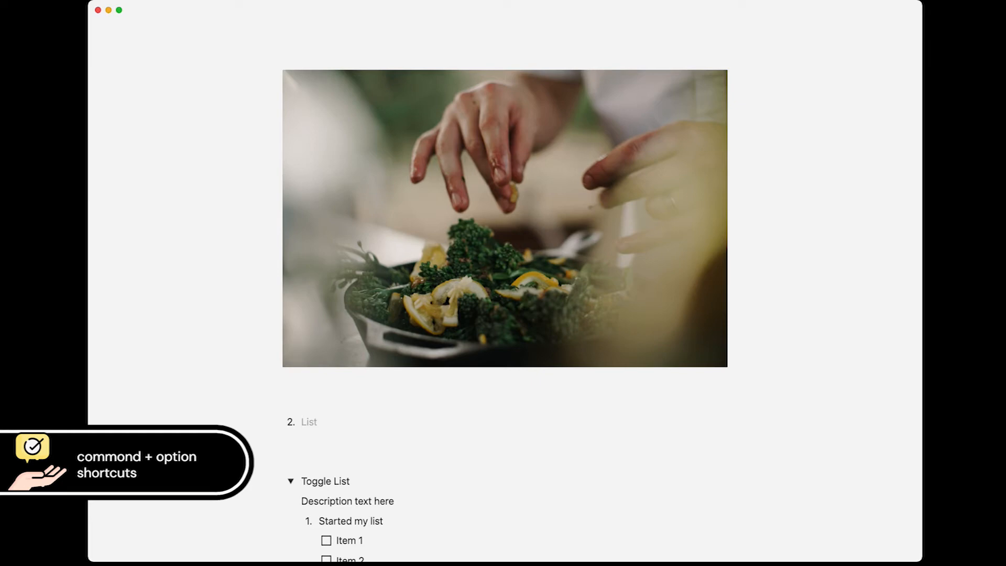
Step: Paste the Cras odio paragraph with the spacebaragency.com/seo-packages link into item 2
{"action": "type", "text": "Cras odio nibh, dignissim ut nibh quis, finibus egestas metus. Sed ac mi quis magna venenatis suscipit. Integer suscipit nec ante id aliquam. Cras ultricies efficitur sagittis. Donec rhoncus imperdiet ex, vitae fermentum lectus interdum non. Curabitur at tempus arcu. Nunc at lorem lacus. Curabitur ipsum enim, porta et nisl non, laoreet semper mi. Aenean tempus vestibulum bibendum. Orci varius natoque penatibus et magnis dis parturient montes, nascetur ridiculus mus. Sed scelerisque tristique venenatis. https://spacebaragency.com/seo-packages"}
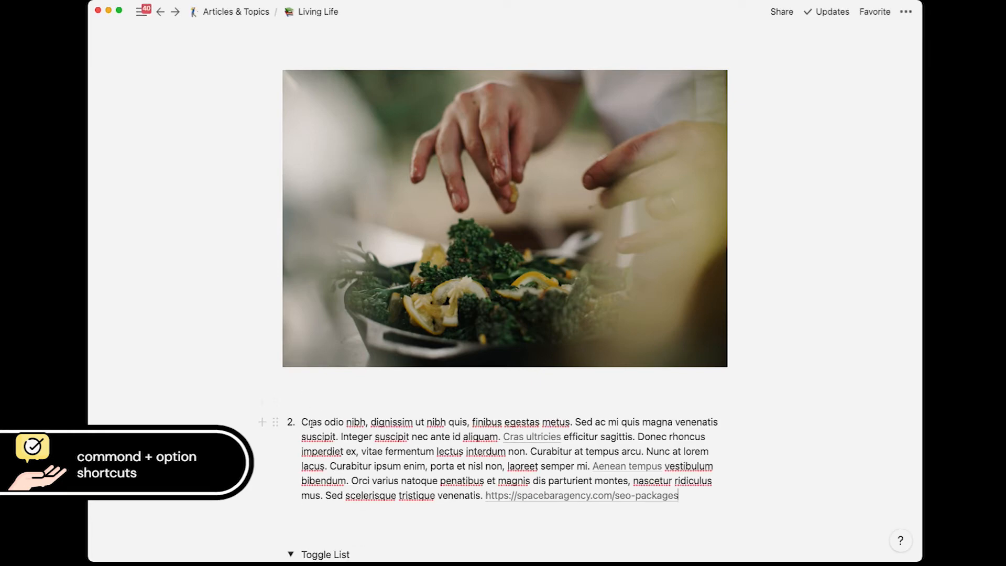
{"action": "scroll", "coordinate": [311, 428], "scroll_direction": "up", "scroll_amount": 3}
{"action": "scroll", "coordinate": [311, 429], "scroll_direction": "up", "scroll_amount": 2}
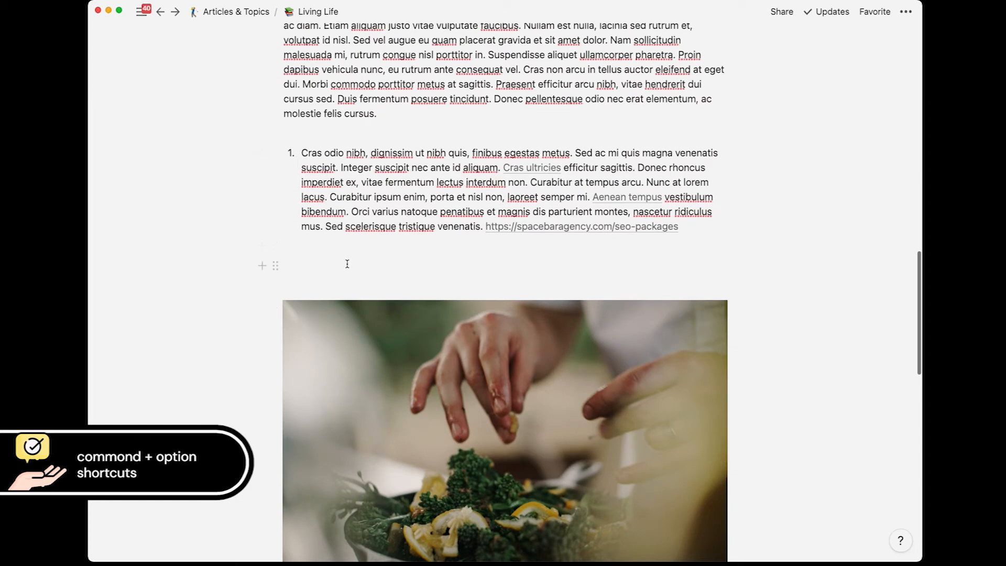
{"action": "scroll", "coordinate": [346, 265], "scroll_direction": "down", "scroll_amount": 7}
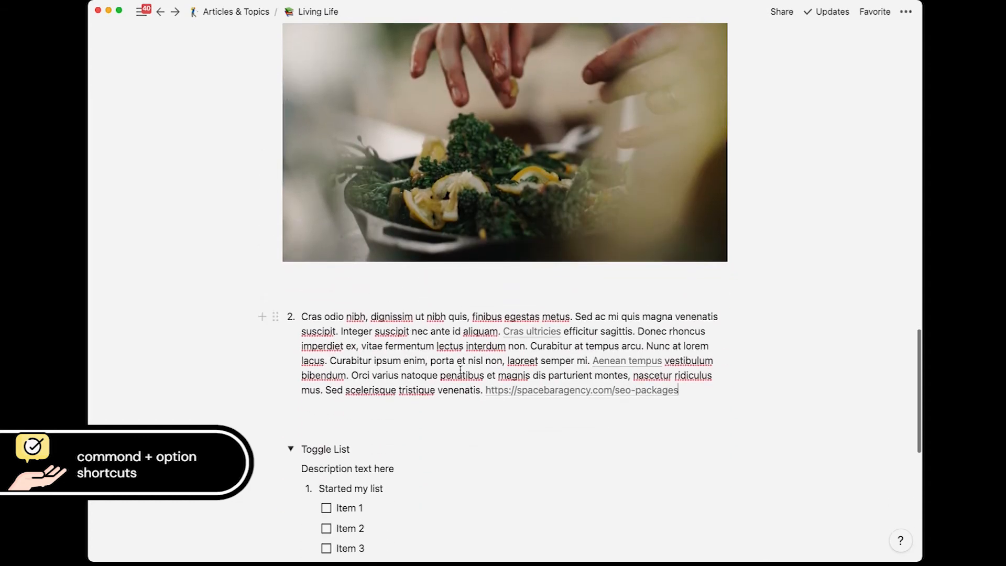
{"action": "scroll", "coordinate": [461, 373], "scroll_direction": "up", "scroll_amount": 5}
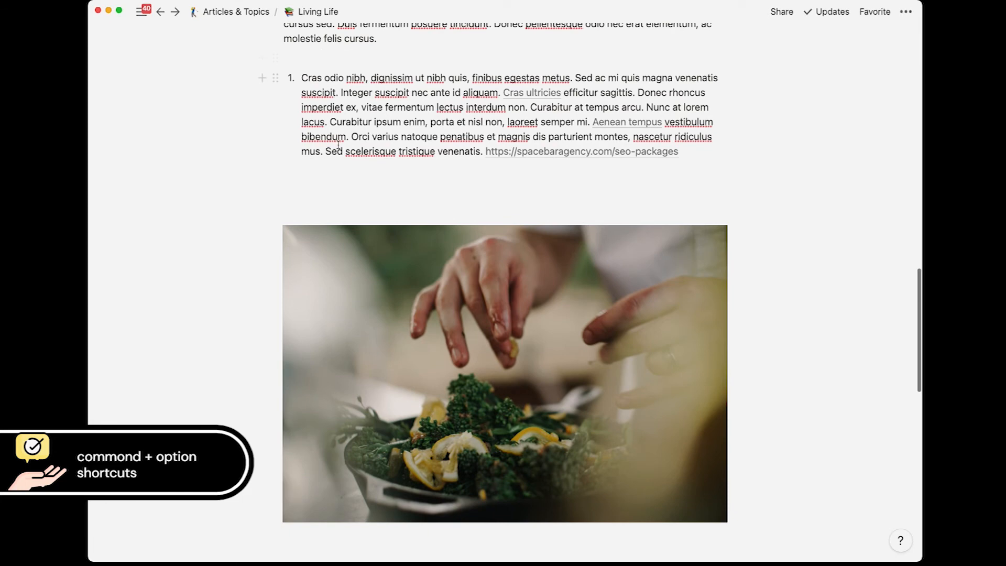
{"action": "scroll", "coordinate": [350, 175], "scroll_direction": "down", "scroll_amount": 10}
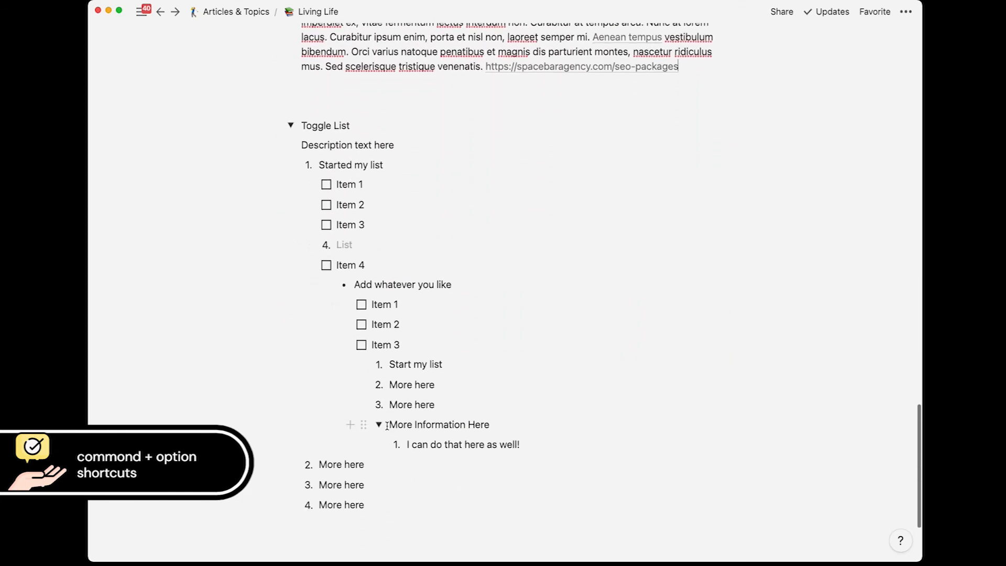
Step: Collapse the More Information Here toggle and the Toggle List
{"action": "left_click", "coordinate": [379, 425]}
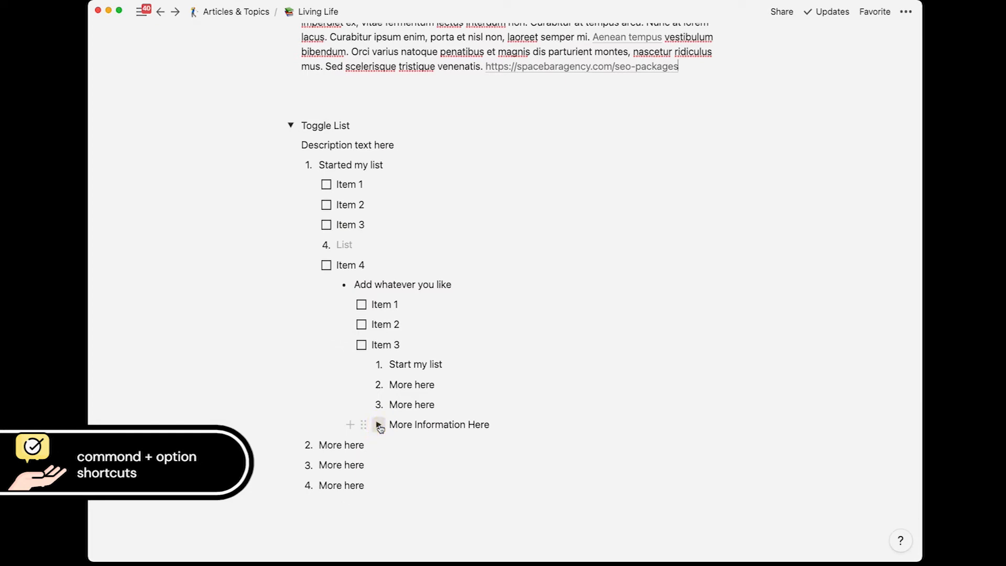
{"action": "left_click", "coordinate": [290, 126]}
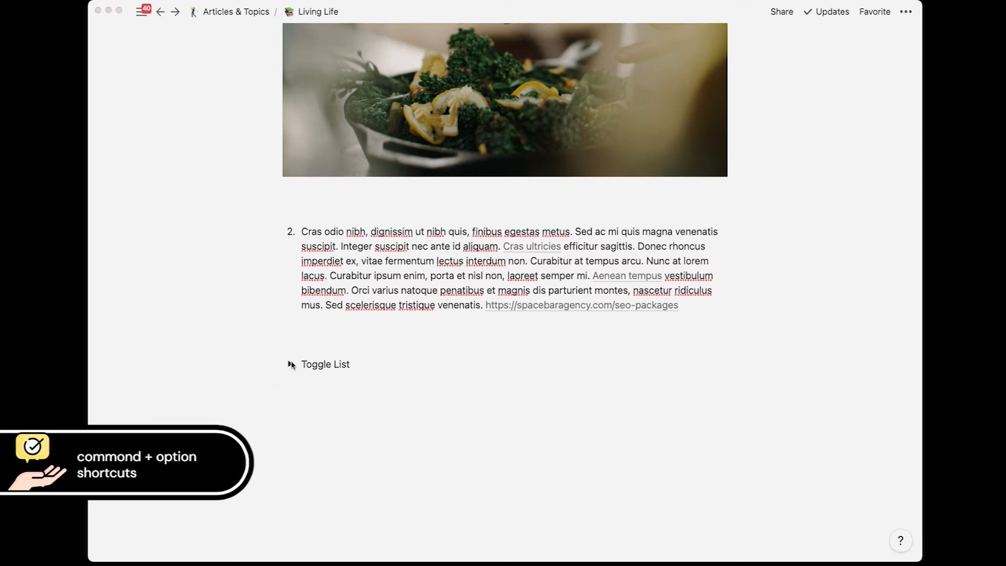
{"action": "left_click", "coordinate": [291, 365]}
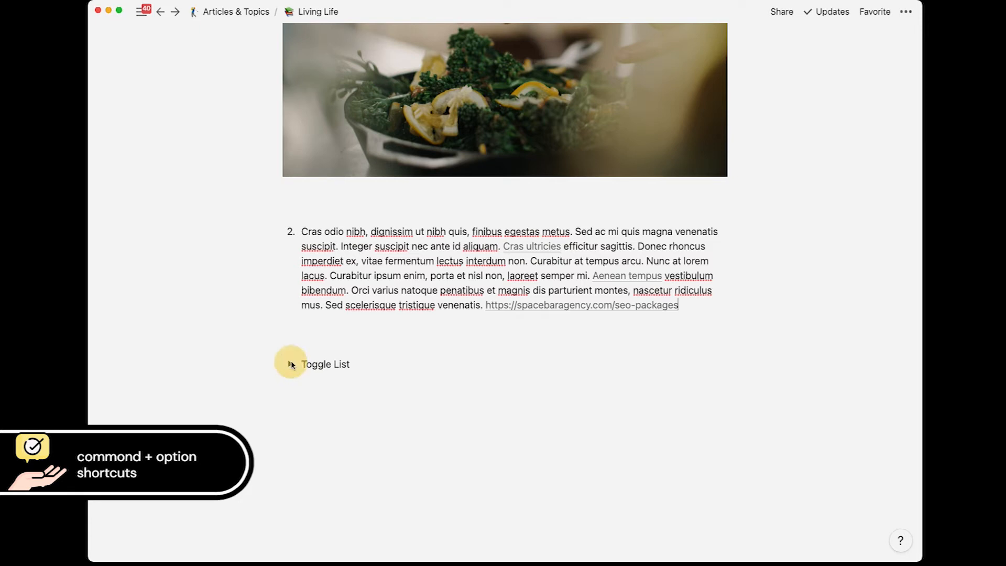
{"action": "left_click", "coordinate": [291, 365]}
{"action": "scroll", "coordinate": [291, 365], "scroll_direction": "down", "scroll_amount": 5}
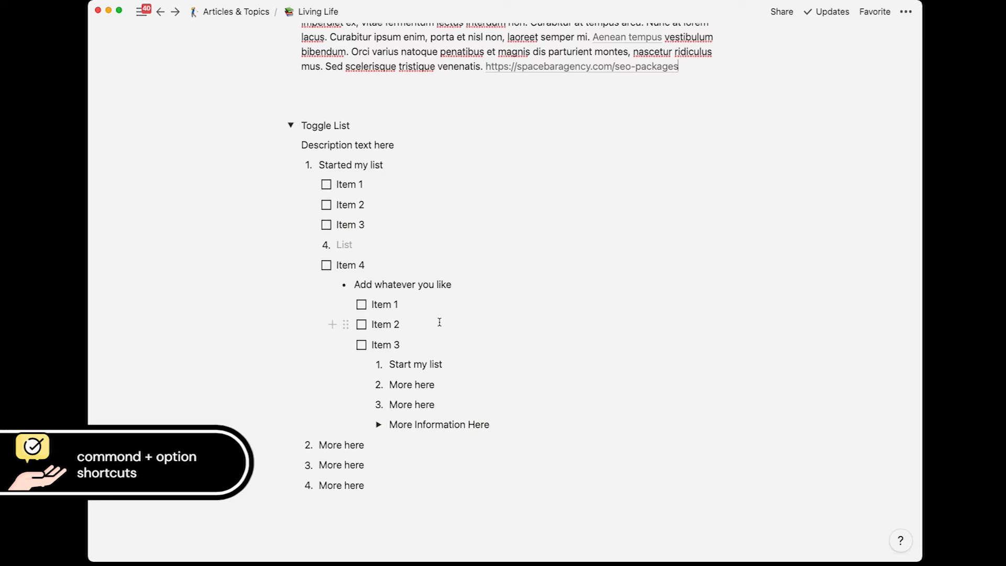
{"action": "left_click", "coordinate": [290, 125]}
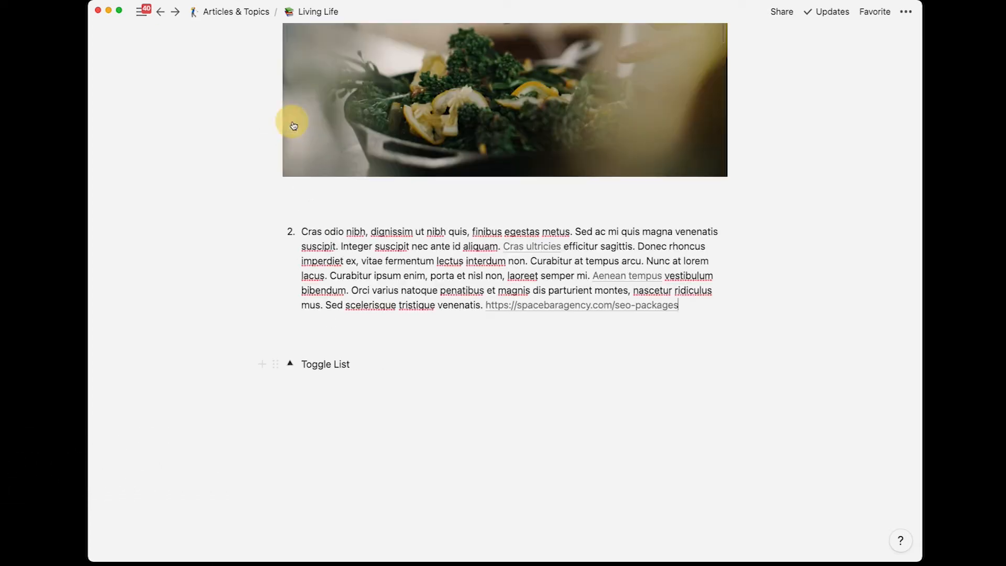
{"action": "left_click", "coordinate": [365, 407]}
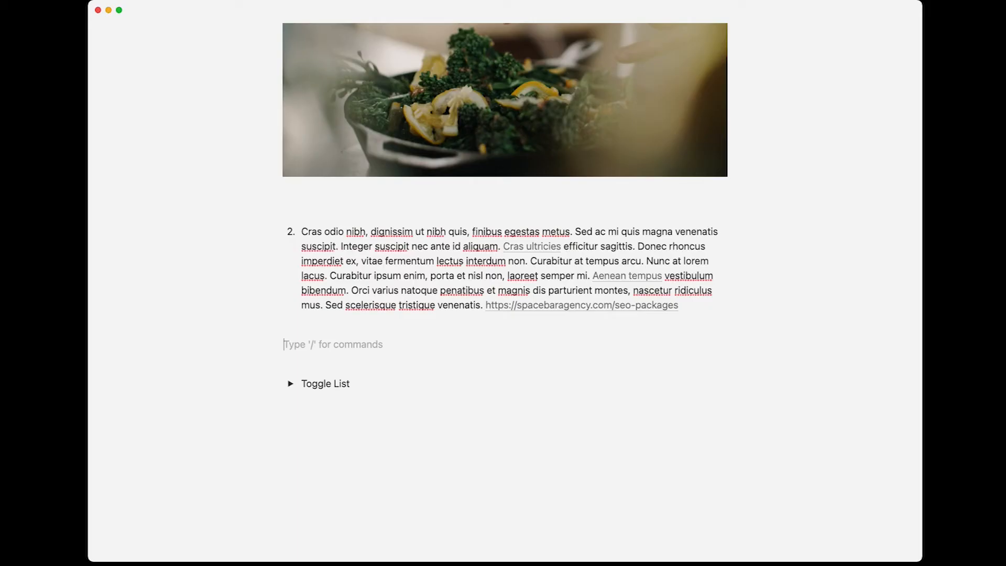
Step: Add a 'This is a new section' line with a yellow background
{"action": "type", "text": "T"}
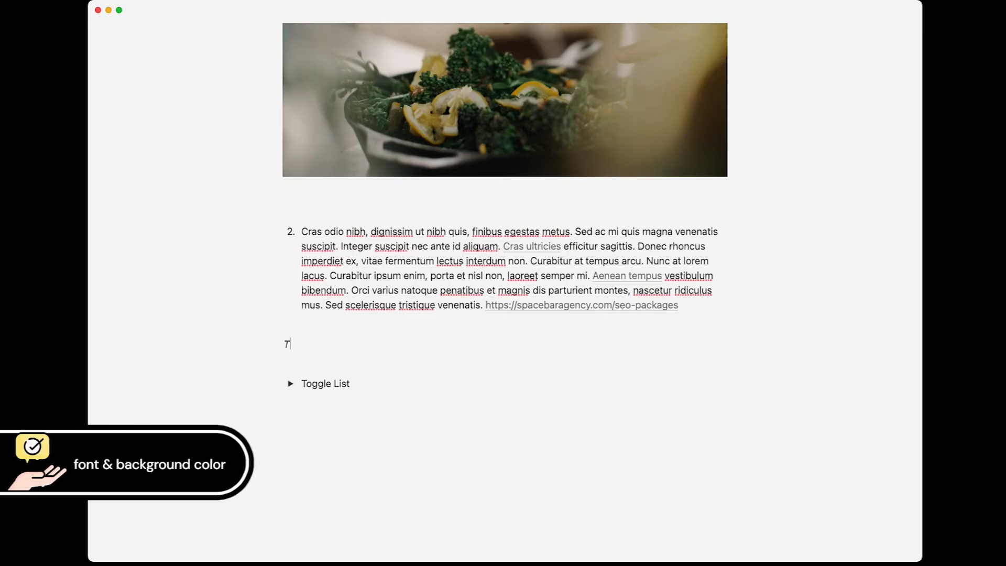
{"action": "type", "text": "his is a new section"}
{"action": "triple_click", "coordinate": [390, 345]}
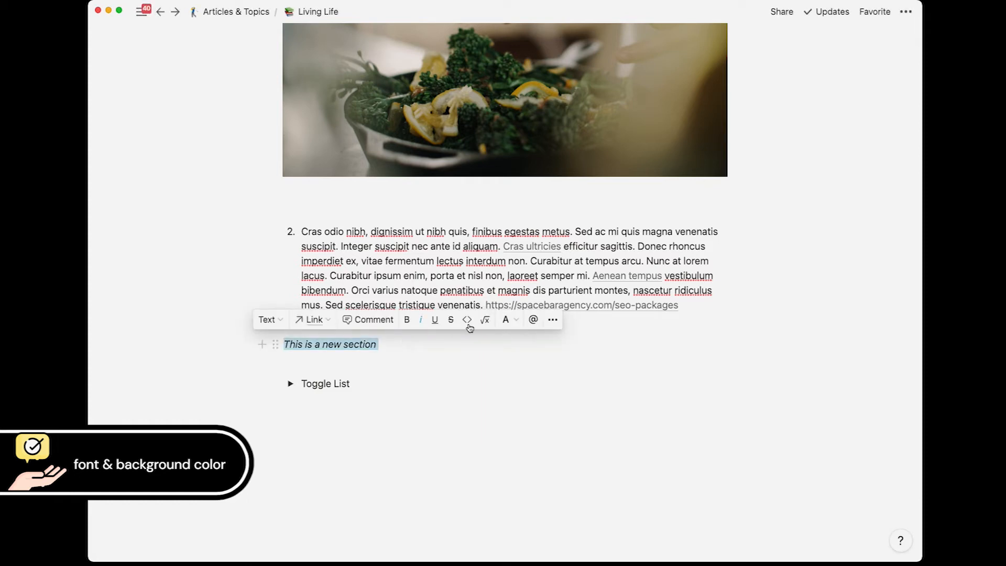
{"action": "left_click", "coordinate": [381, 346]}
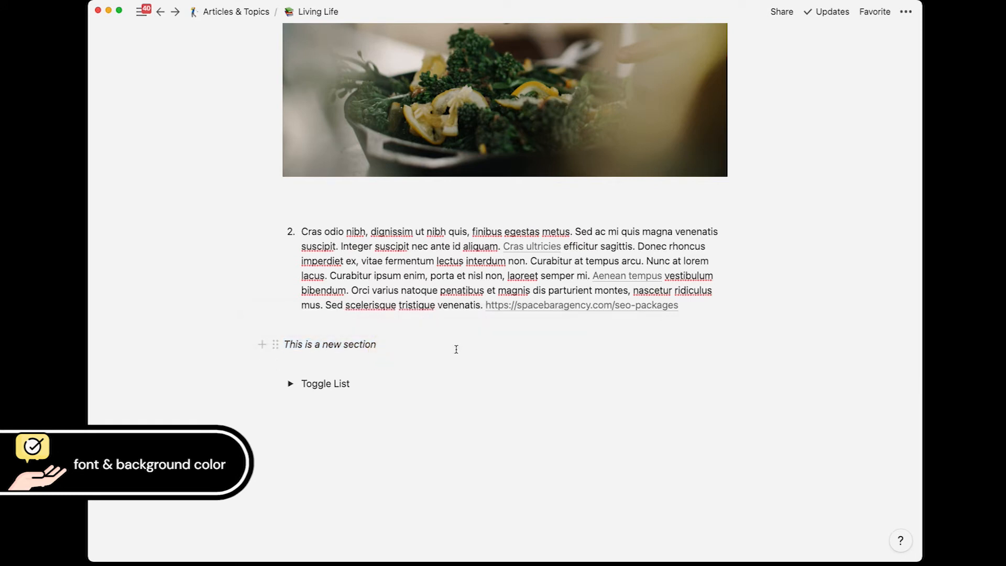
{"action": "type", "text": "/"}
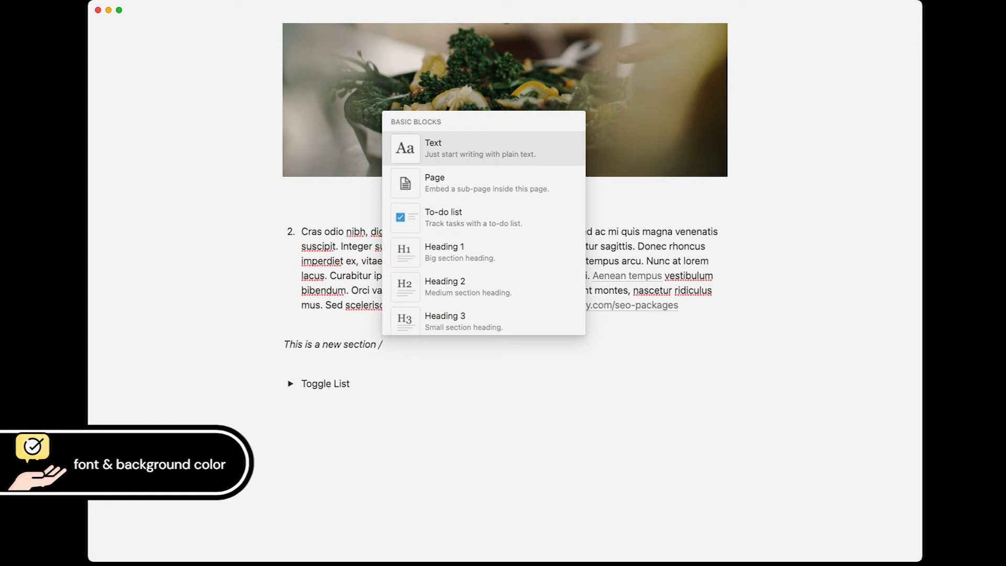
{"action": "type", "text": "yellow"}
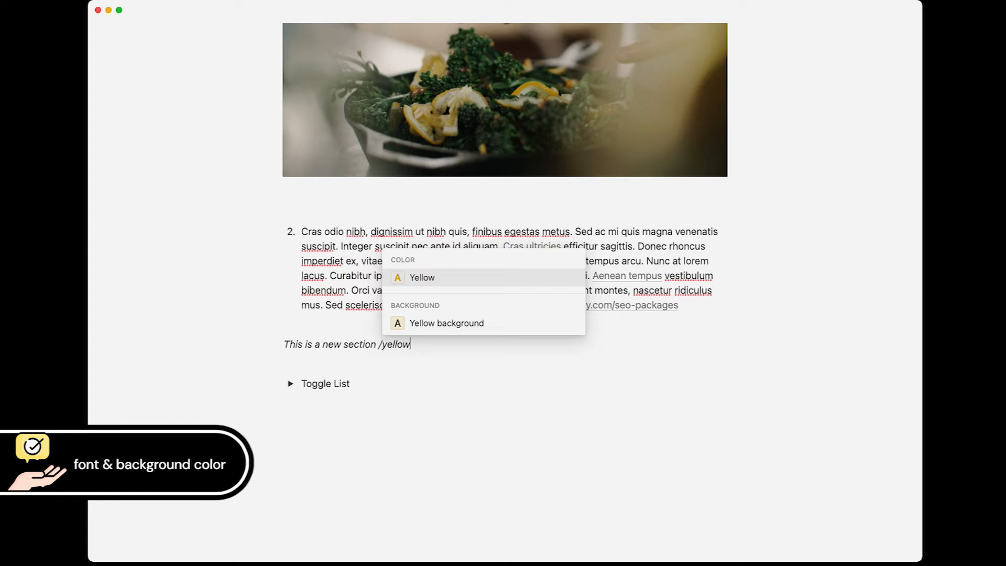
{"action": "key", "text": "Down"}
{"action": "key", "text": "Return"}
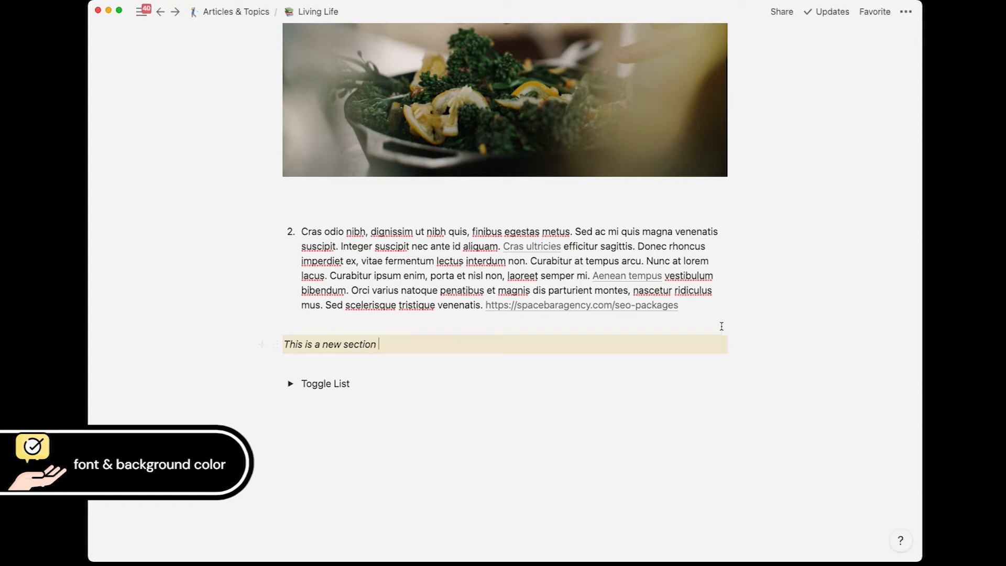
Step: Give the numbered Lorem ipsum paragraph a green background
{"action": "left_click", "coordinate": [696, 306]}
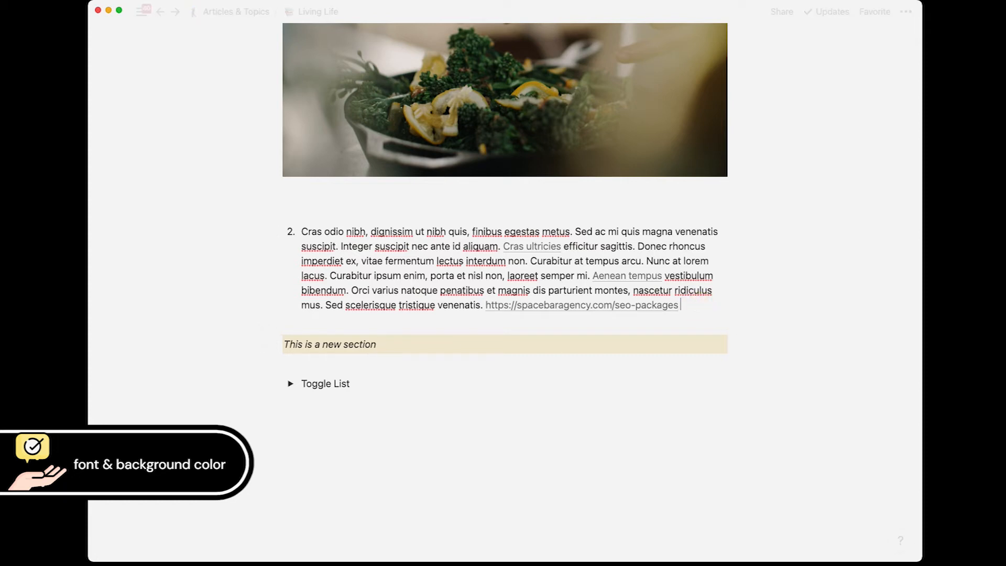
{"action": "type", "text": "/green"}
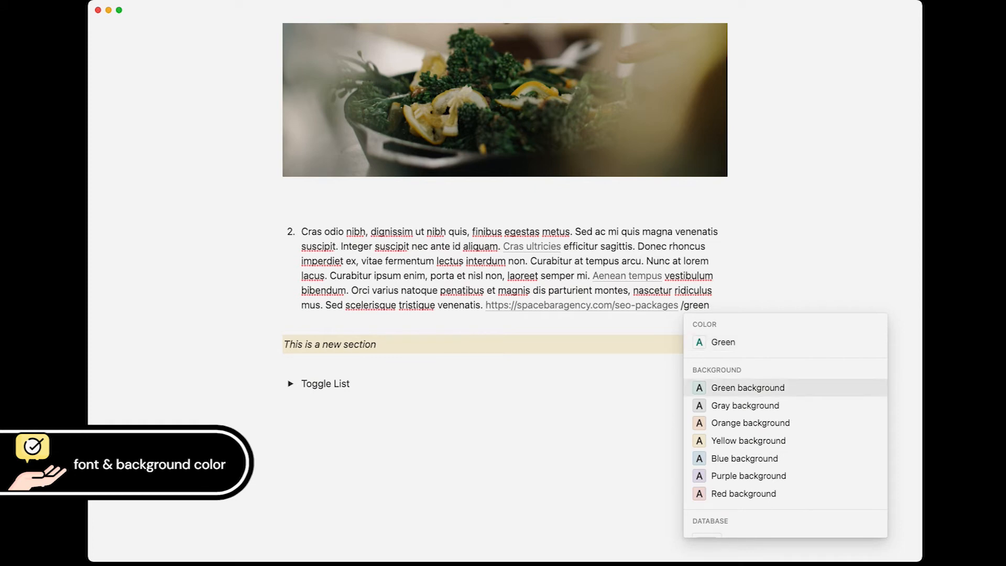
{"action": "key", "text": "Return"}
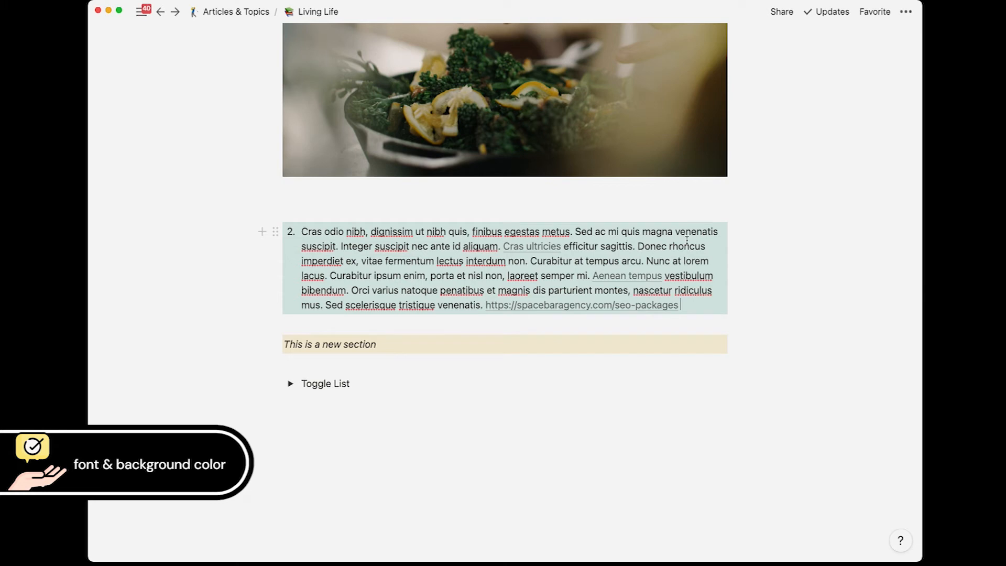
{"action": "scroll", "coordinate": [513, 379], "scroll_direction": "down", "scroll_amount": 1}
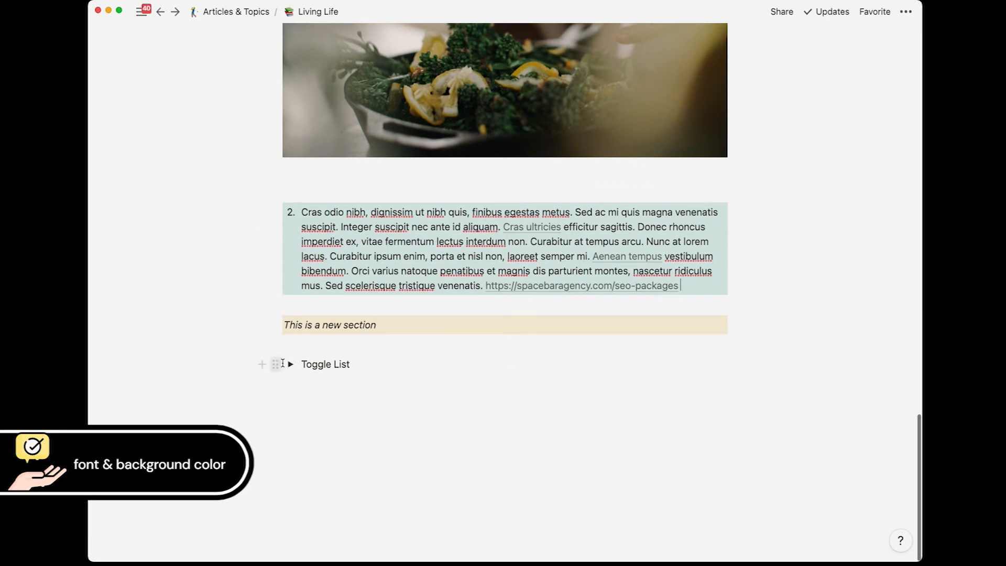
Step: Give the expanded Toggle List a gray background
{"action": "left_click", "coordinate": [290, 365]}
{"action": "scroll", "coordinate": [377, 259], "scroll_direction": "down", "scroll_amount": 5}
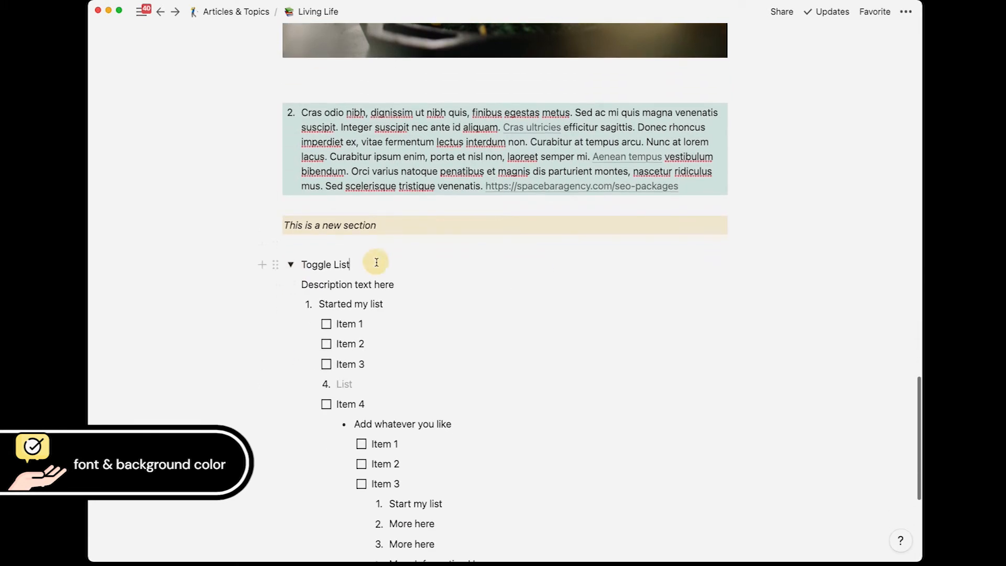
{"action": "left_click", "coordinate": [376, 262]}
{"action": "type", "text": "/"}
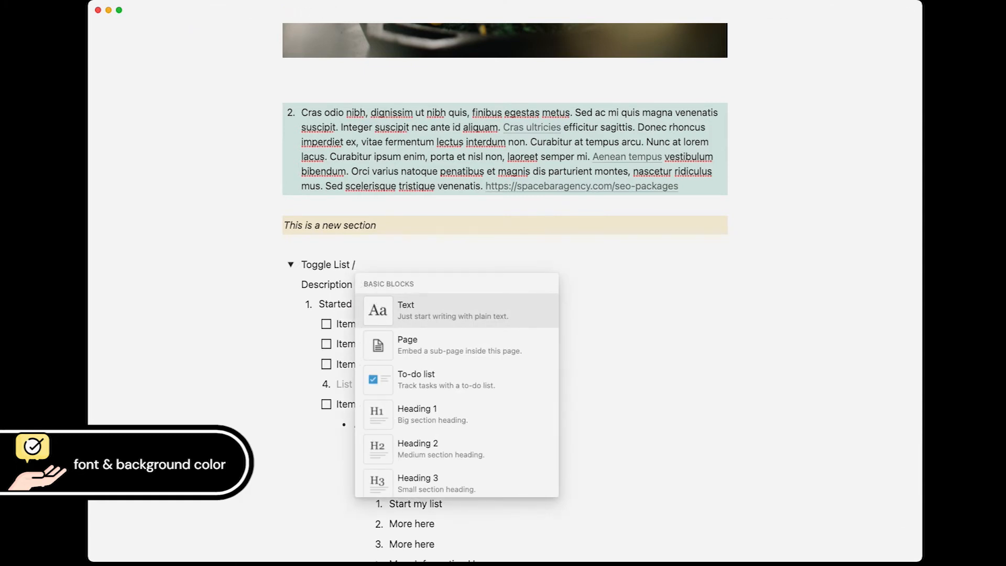
{"action": "type", "text": "gray"}
{"action": "key", "text": "Down"}
{"action": "key", "text": "Return"}
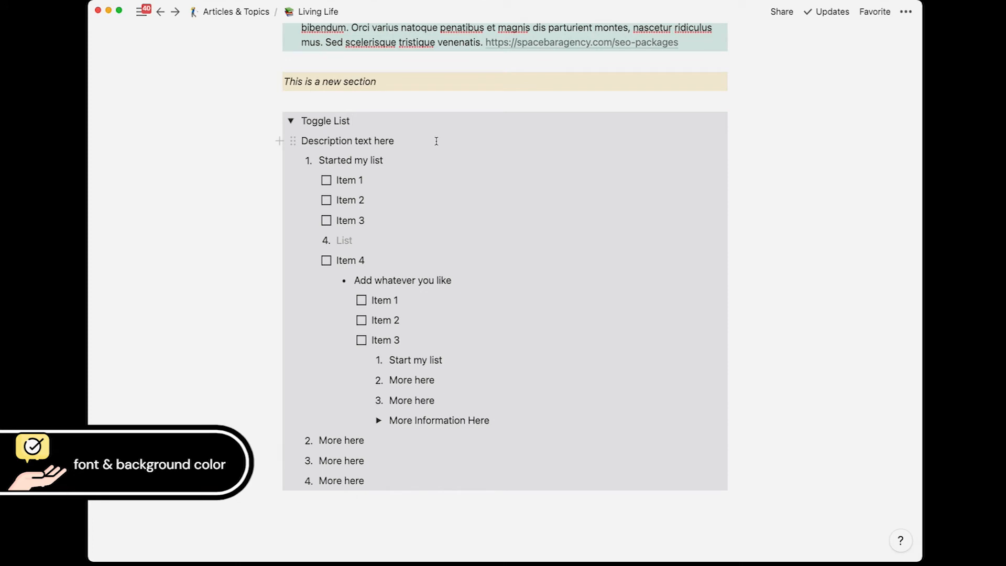
{"action": "scroll", "coordinate": [460, 192], "scroll_direction": "down", "scroll_amount": 2}
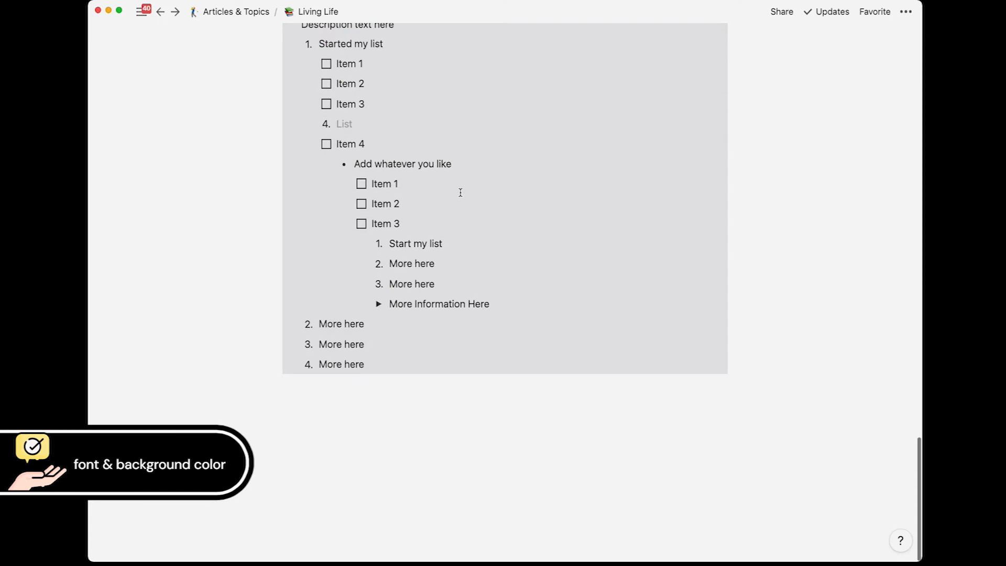
{"action": "scroll", "coordinate": [460, 193], "scroll_direction": "up", "scroll_amount": 7}
{"action": "scroll", "coordinate": [461, 193], "scroll_direction": "down", "scroll_amount": 4}
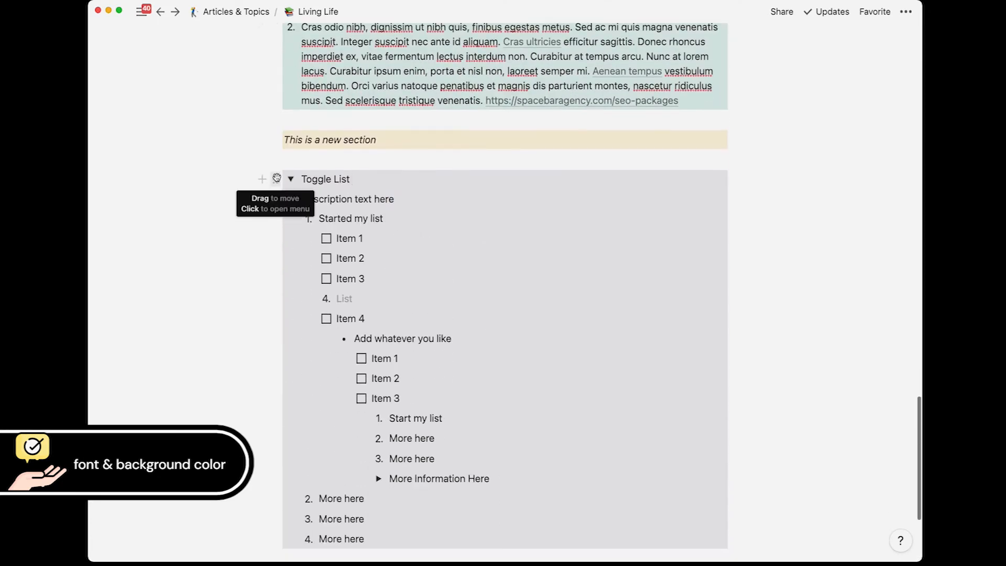
Step: Duplicate the Toggle List and give the copy a blue background
{"action": "left_click", "coordinate": [275, 178]}
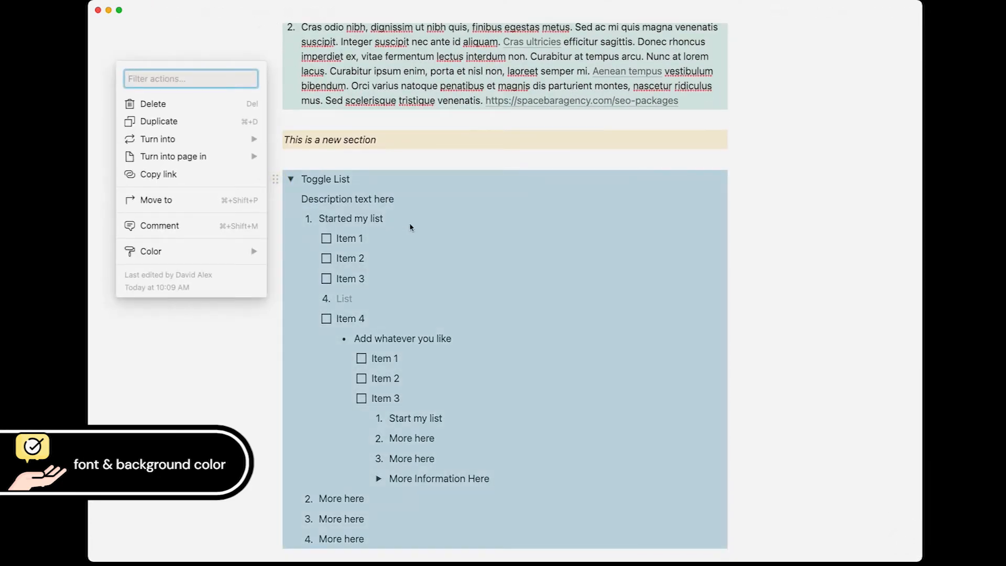
{"action": "key", "text": "super+d"}
{"action": "scroll", "coordinate": [410, 223], "scroll_direction": "down", "scroll_amount": 3}
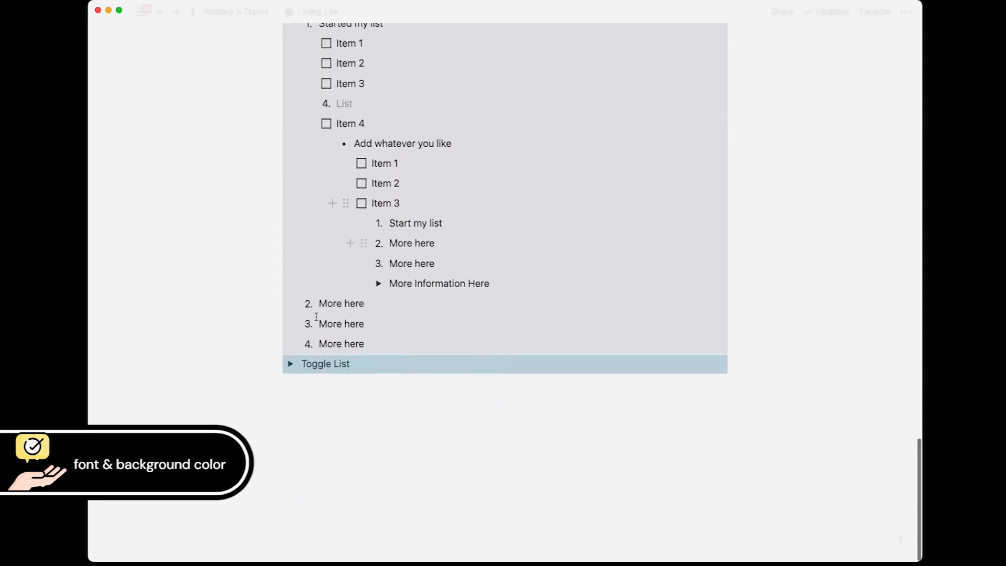
{"action": "left_click", "coordinate": [291, 362]}
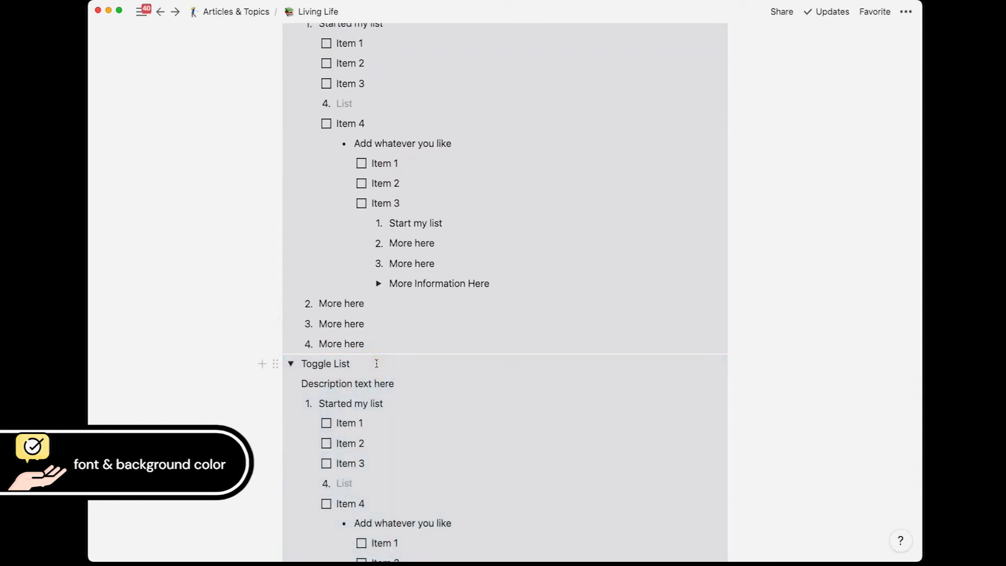
{"action": "type", "text": "/blue"}
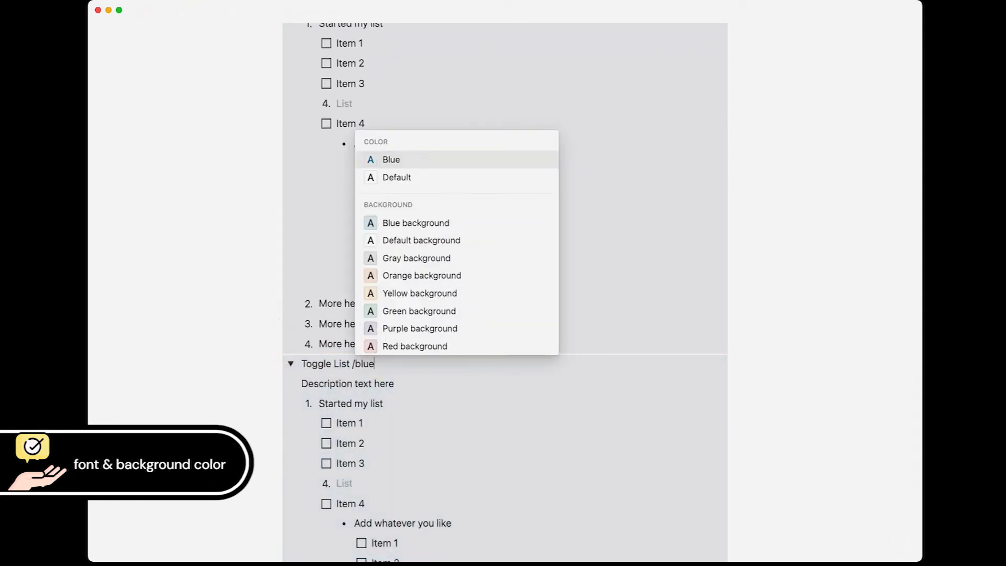
{"action": "key", "text": "Down"}
{"action": "key", "text": "Down"}
{"action": "key", "text": "Return"}
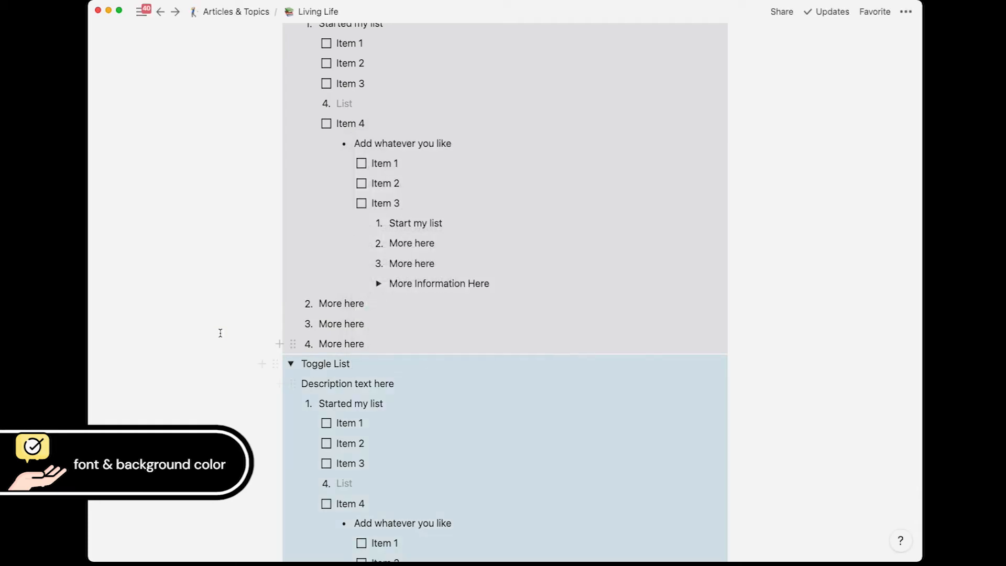
{"action": "scroll", "coordinate": [220, 332], "scroll_direction": "up", "scroll_amount": 3}
{"action": "scroll", "coordinate": [220, 332], "scroll_direction": "down", "scroll_amount": 6}
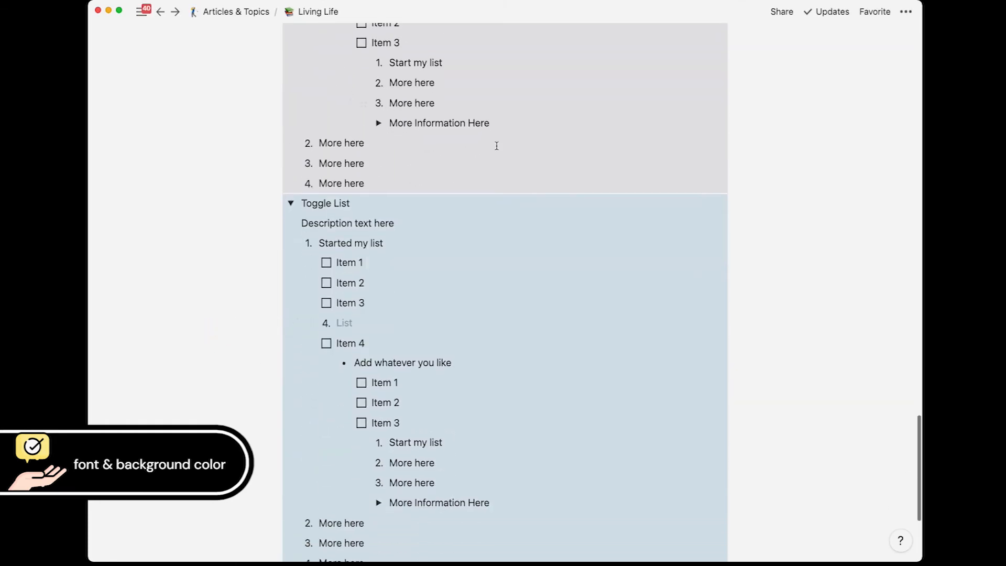
{"action": "scroll", "coordinate": [485, 227], "scroll_direction": "up", "scroll_amount": 1}
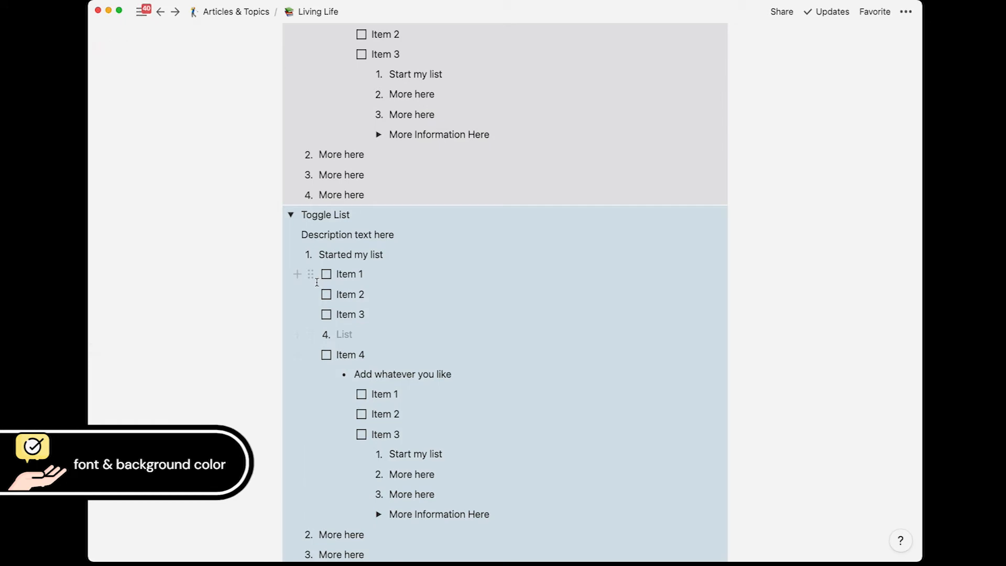
Step: Reset the copied Toggle List's background to default
{"action": "left_click", "coordinate": [391, 213]}
{"action": "type", "text": "/"}
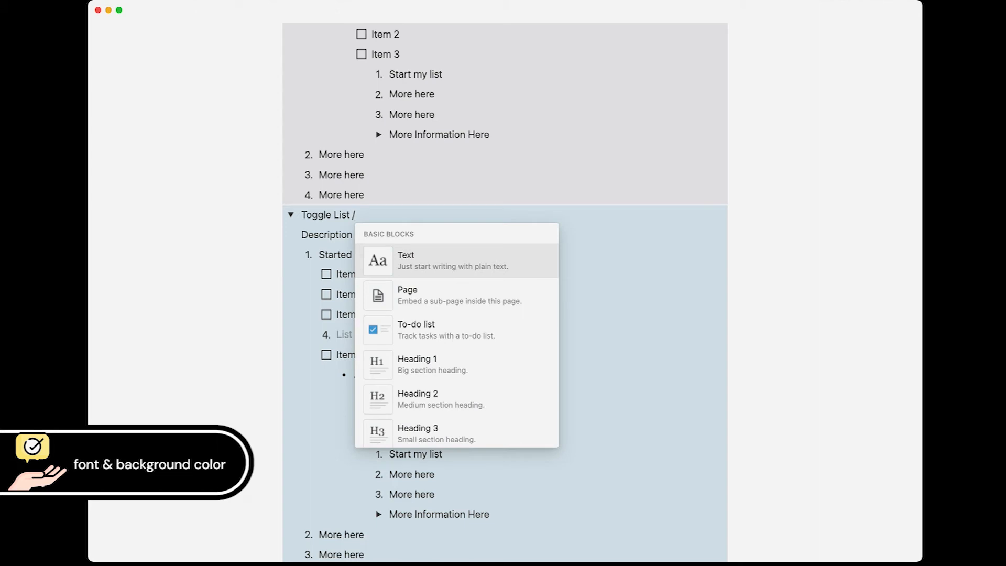
{"action": "type", "text": "colo"}
{"action": "type", "text": "r"}
{"action": "key", "text": "BackSpace"}
{"action": "type", "text": "or"}
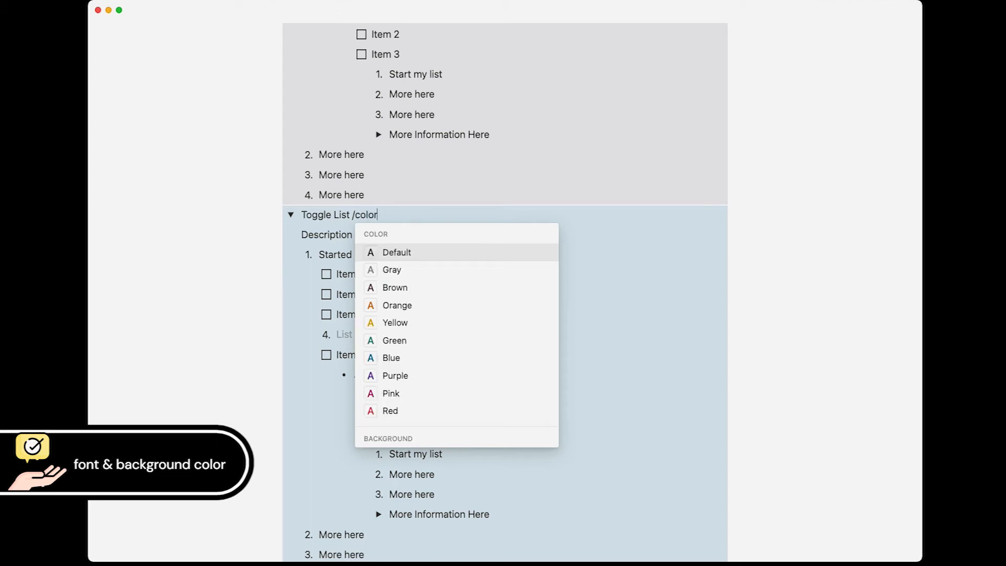
{"action": "key", "text": "BackSpace"}
{"action": "key", "text": "BackSpace"}
{"action": "key", "text": "BackSpace"}
{"action": "key", "text": "BackSpace"}
{"action": "key", "text": "BackSpace"}
{"action": "type", "text": "def"}
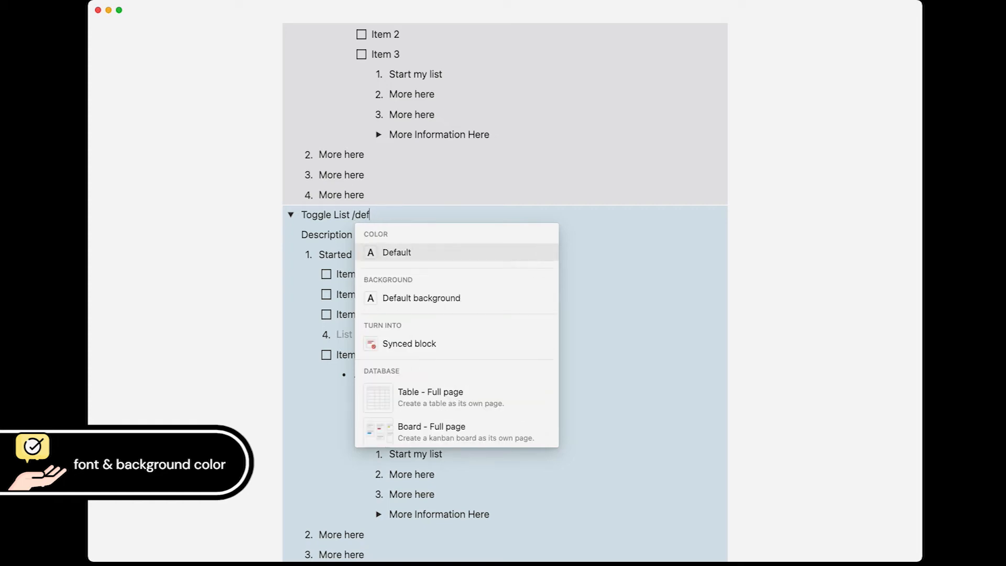
{"action": "key", "text": "Down"}
{"action": "key", "text": "Return"}
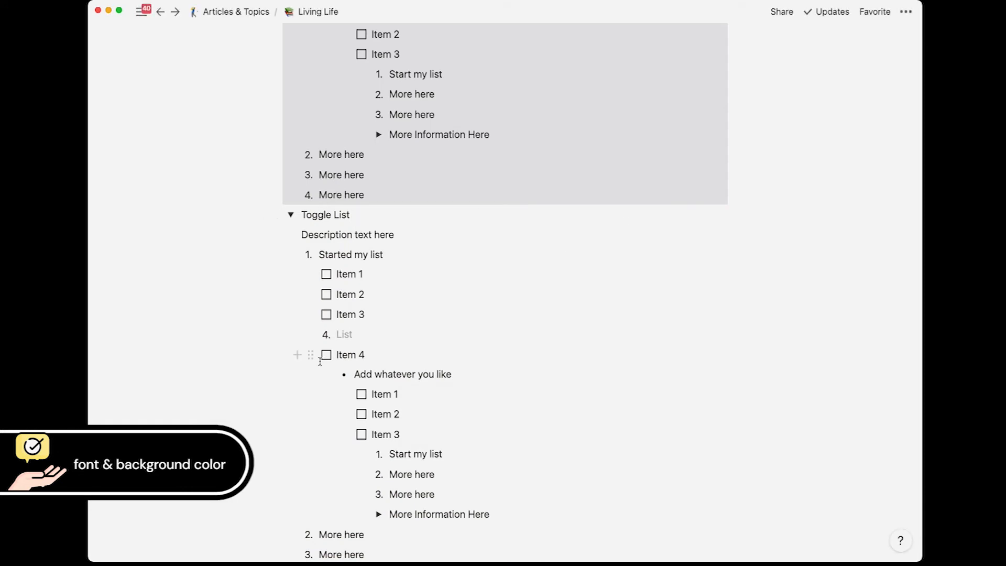
{"action": "left_click", "coordinate": [572, 333]}
{"action": "scroll", "coordinate": [464, 324], "scroll_direction": "up", "scroll_amount": 10}
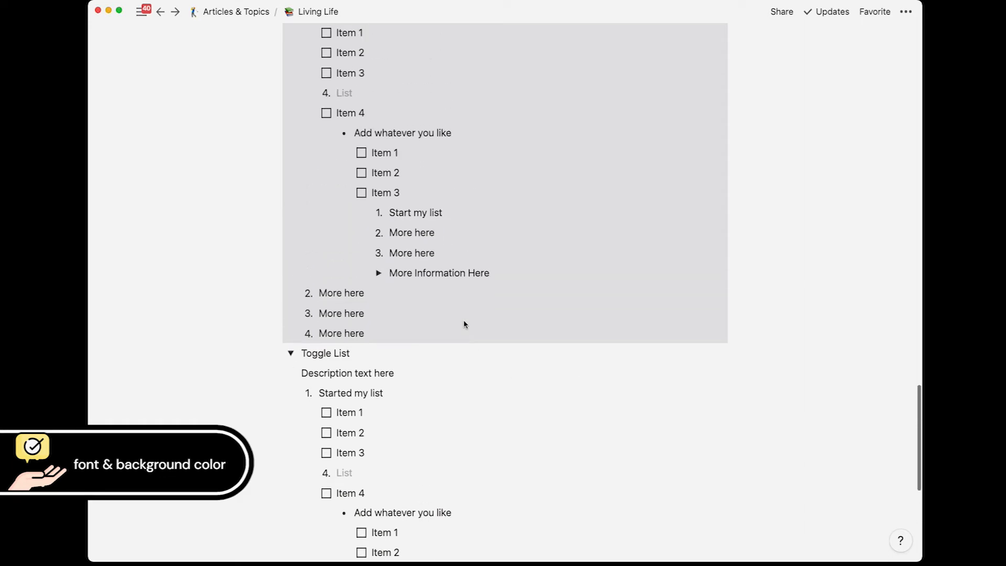
{"action": "left_click", "coordinate": [394, 155]}
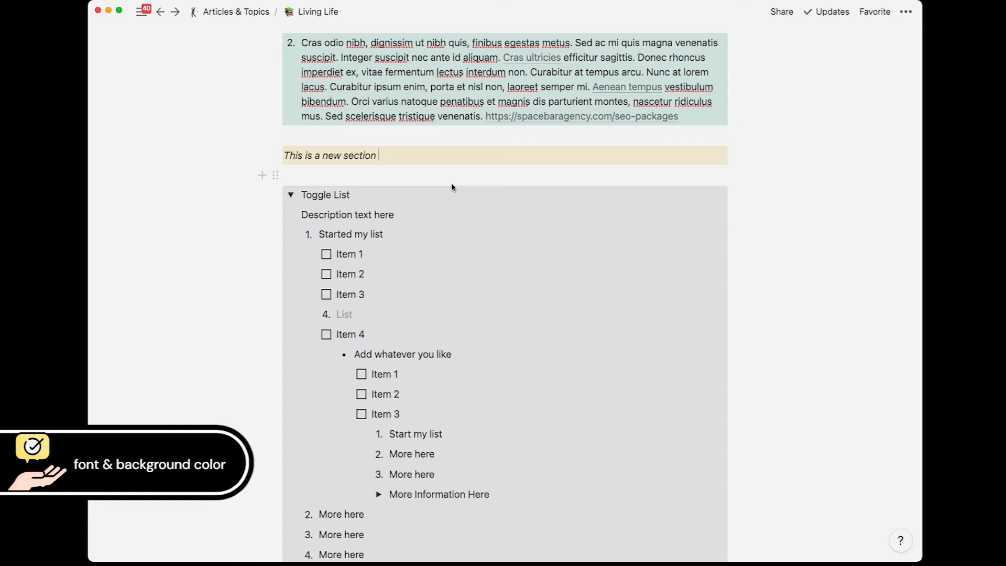
Step: Discard a stray quote block, then use /turn to convert 'This is a new section' into a lightbulb callout
{"action": "type", "text": "/quo"}
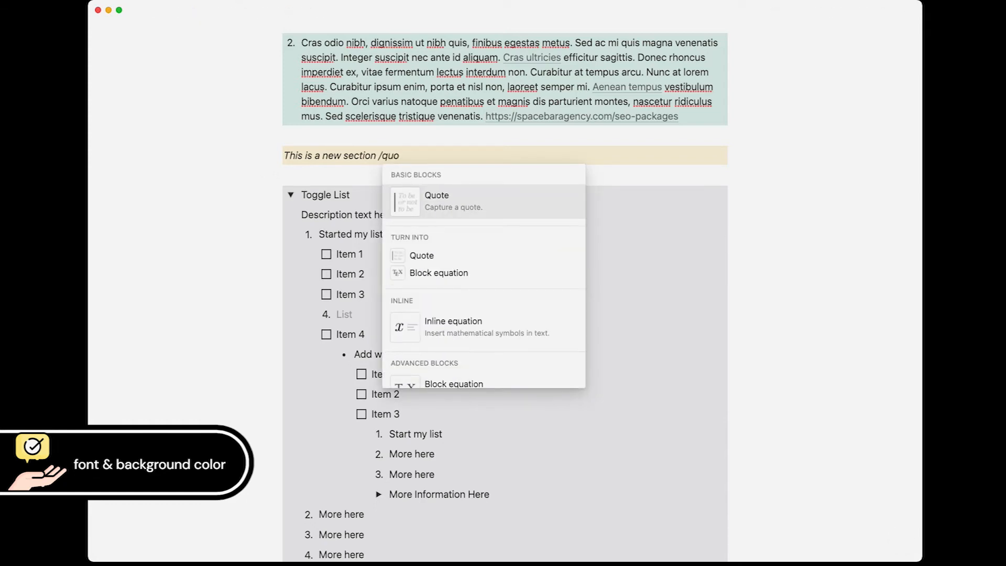
{"action": "key", "text": "Return"}
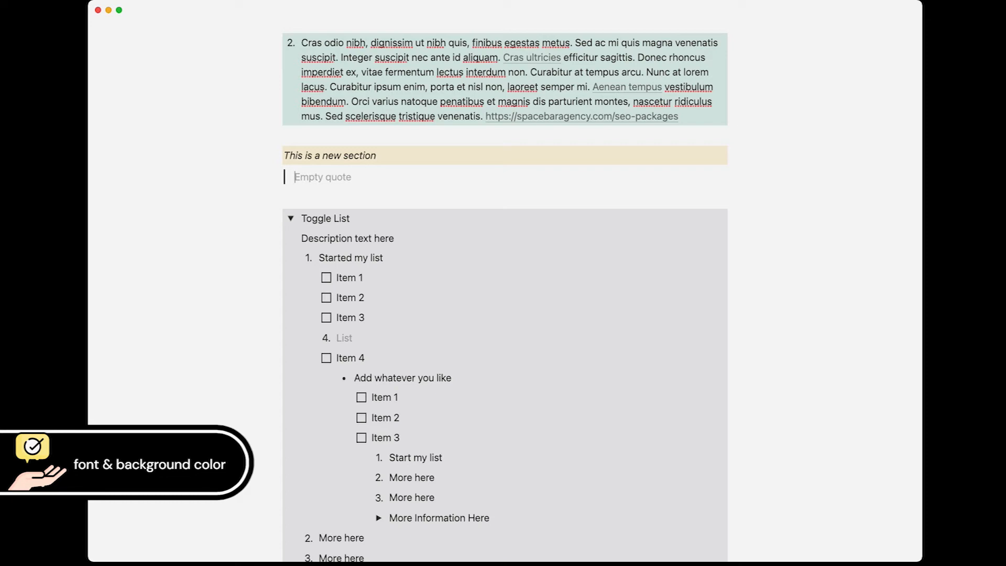
{"action": "key", "text": "BackSpace"}
{"action": "type", "text": "/quo"}
{"action": "key", "text": "BackSpace"}
{"action": "key", "text": "BackSpace"}
{"action": "key", "text": "BackSpace"}
{"action": "key", "text": "BackSpace"}
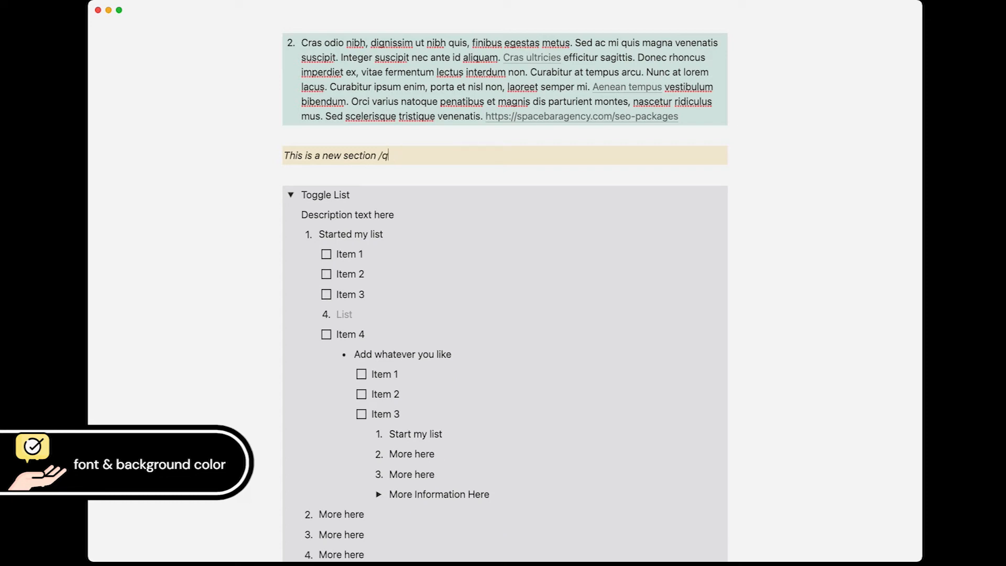
{"action": "type", "text": "/"}
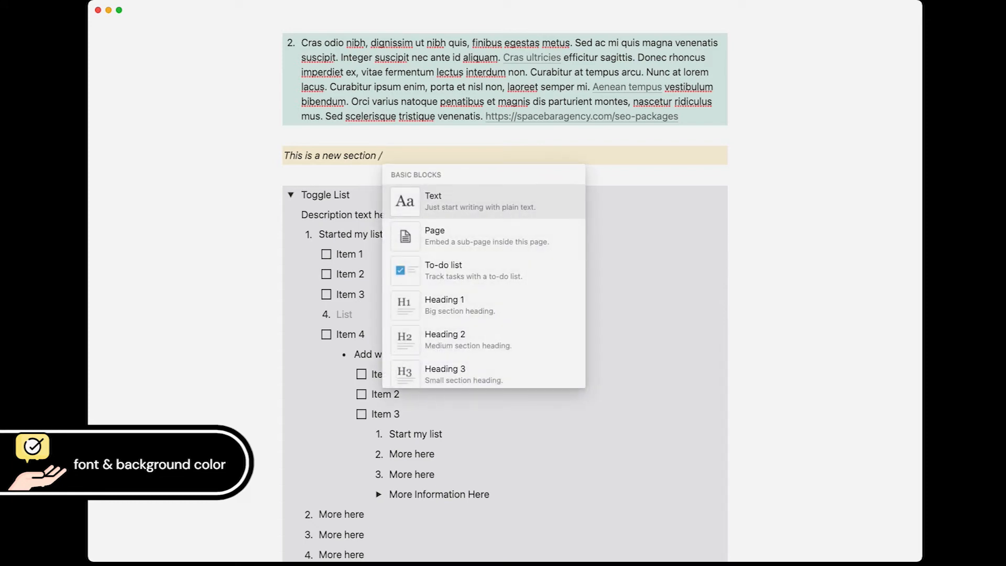
{"action": "type", "text": "turn"}
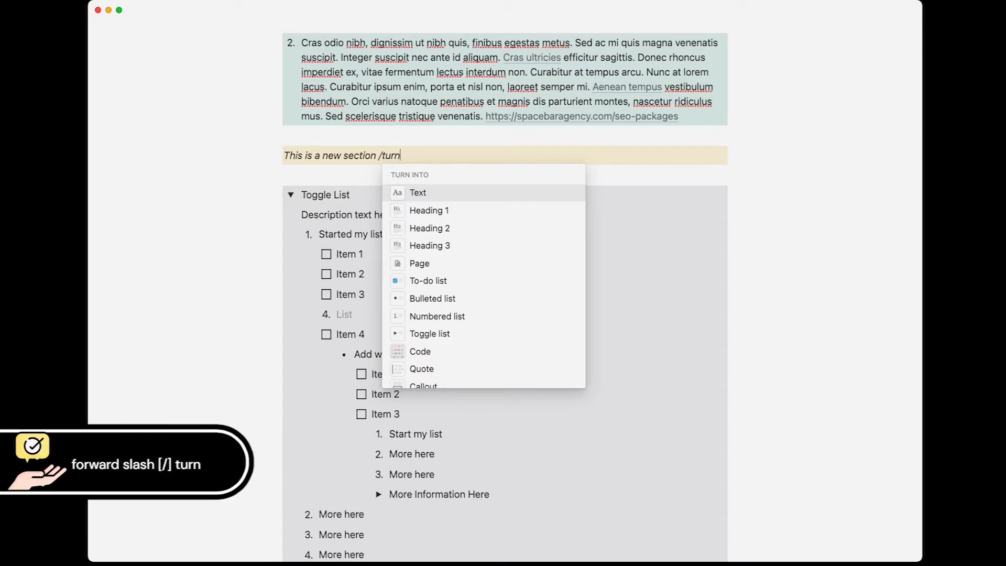
{"action": "type", "text": "qu"}
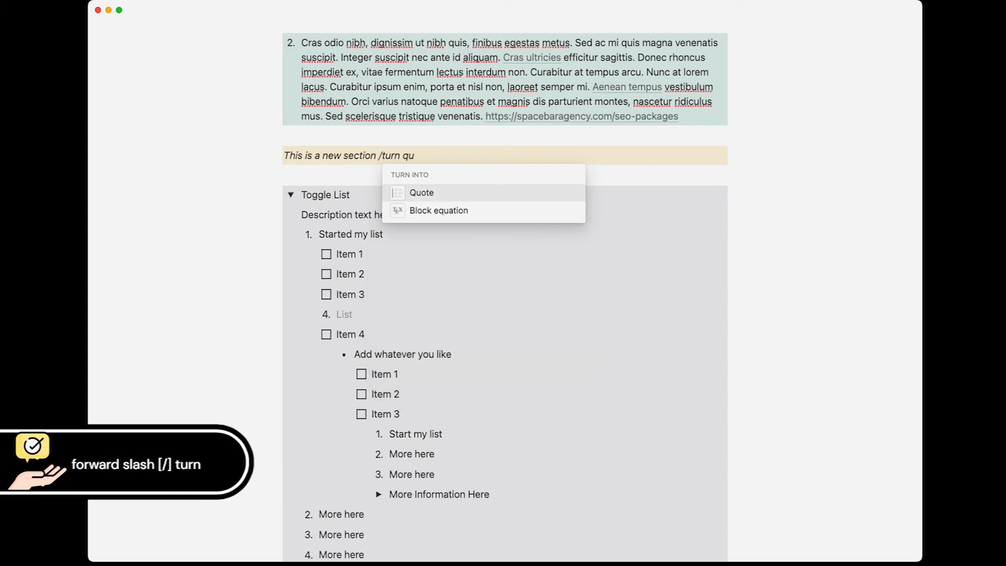
{"action": "key", "text": "Return"}
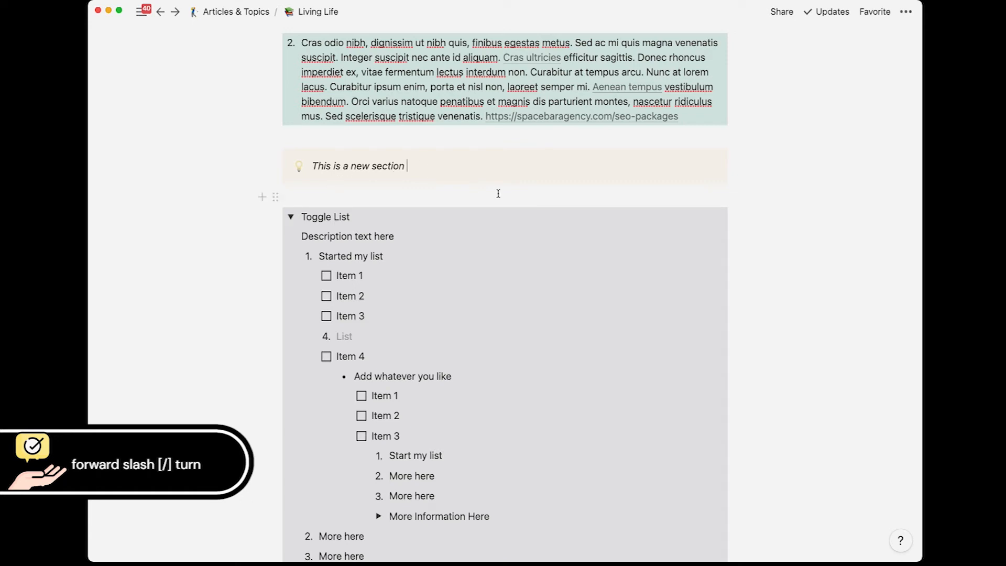
Step: Add an 'Add more text here' line inside the callout
{"action": "key", "text": "Return"}
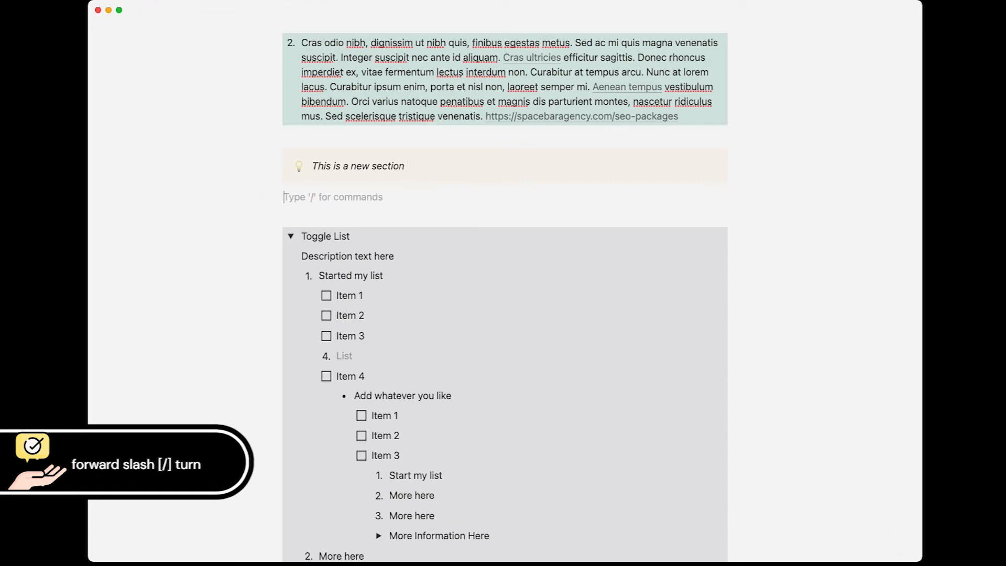
{"action": "left_click", "coordinate": [487, 164]}
{"action": "key", "text": "shift+Return"}
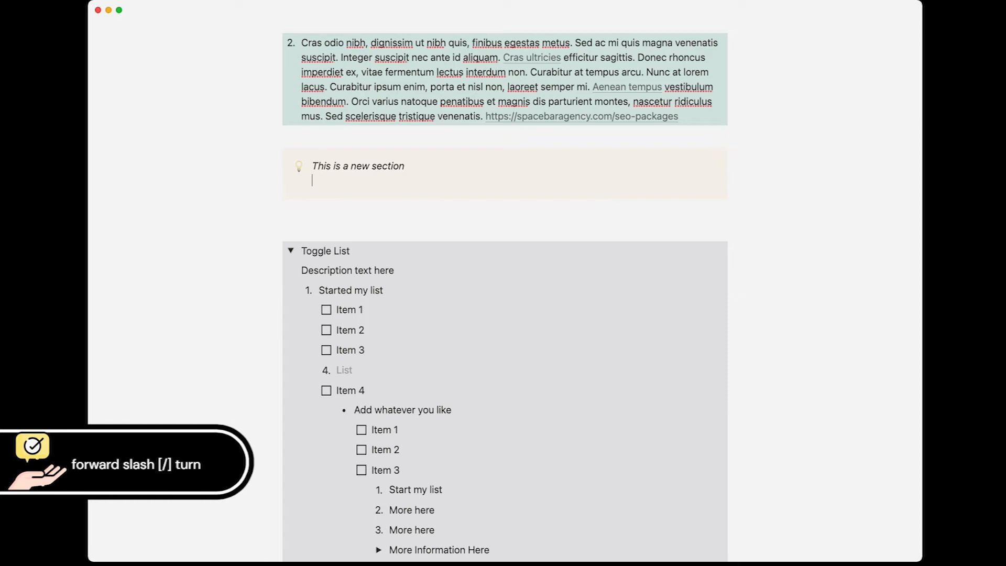
{"action": "type", "text": "Add more text here"}
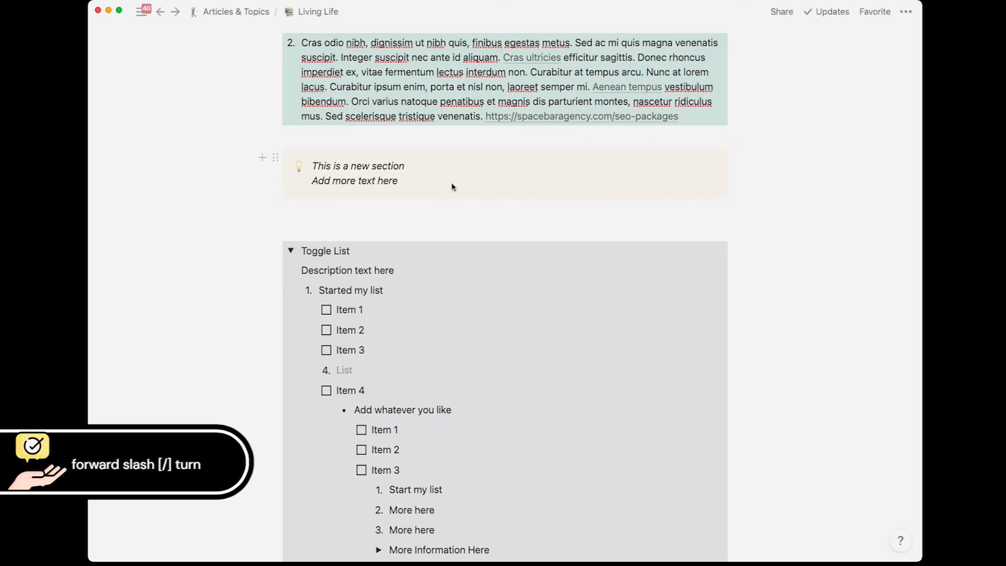
Step: Make the callout heading 'This is a new section' bold
{"action": "left_click_drag", "start_coordinate": [406, 168], "coordinate": [314, 171]}
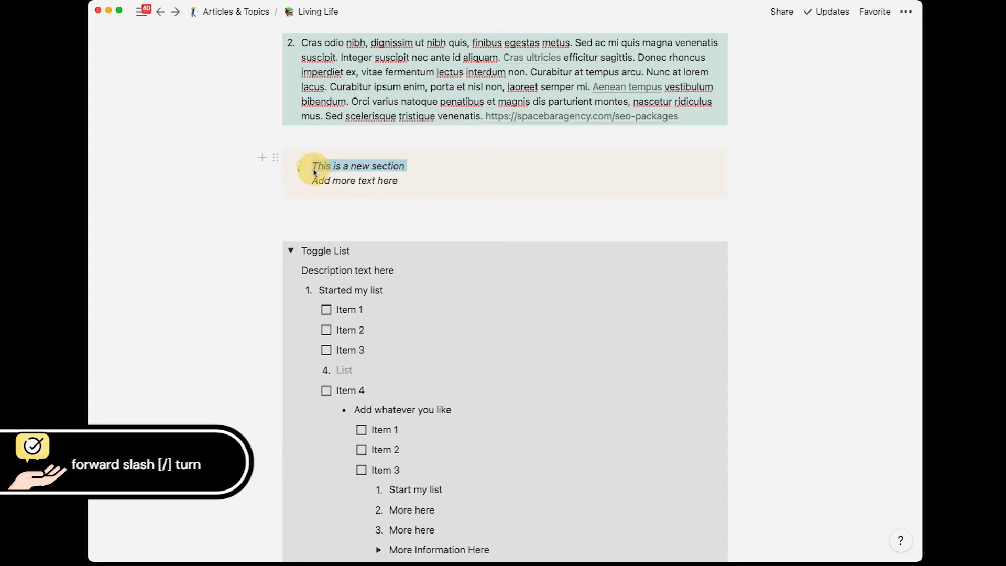
{"action": "key", "text": "super+i"}
{"action": "key", "text": "super+b"}
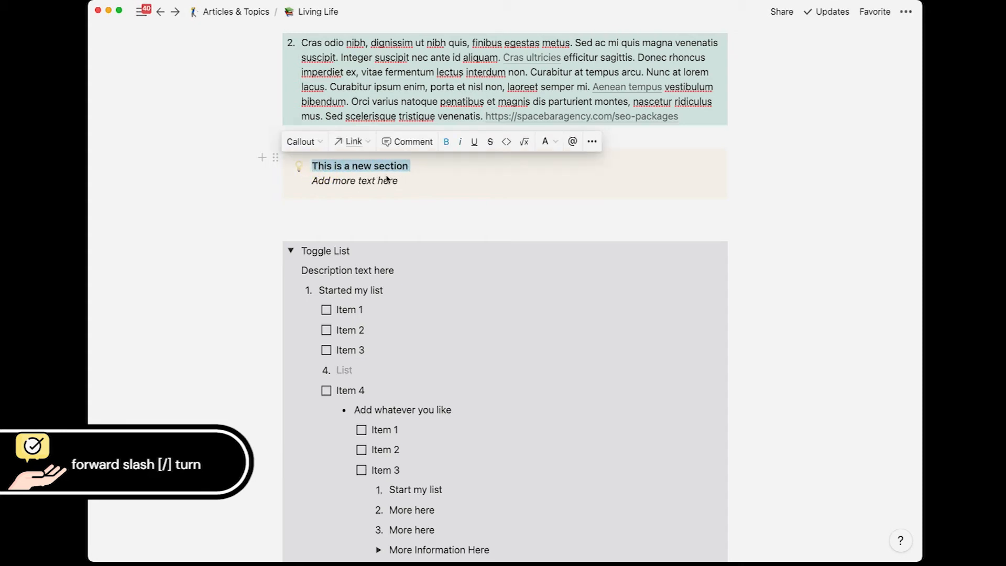
{"action": "left_click", "coordinate": [409, 181]}
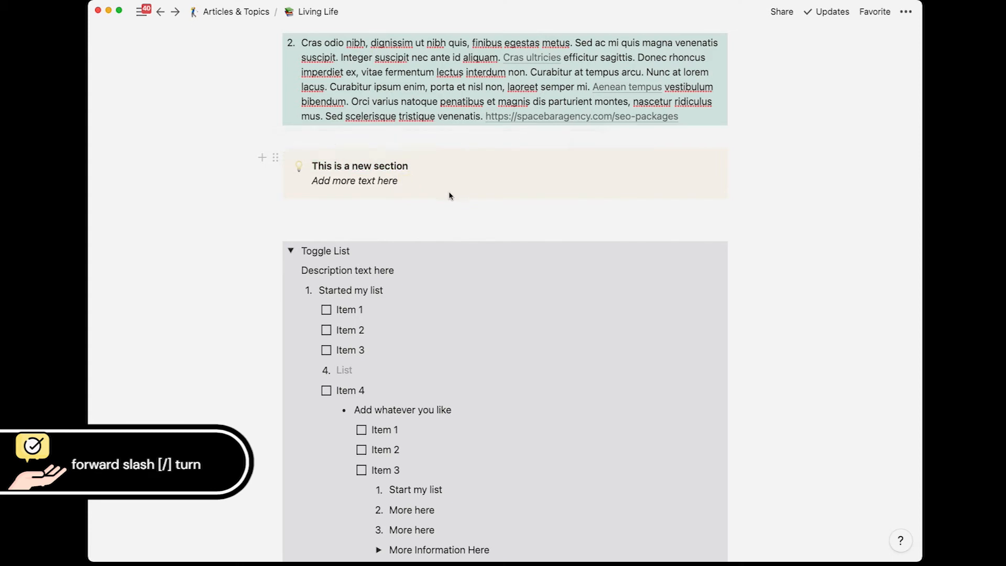
Step: Paste 'Add more text here' twice more and add a 'For this section' line
{"action": "left_click", "coordinate": [316, 185], "text": "shift"}
{"action": "left_click_drag", "start_coordinate": [315, 185], "coordinate": [312, 184]}
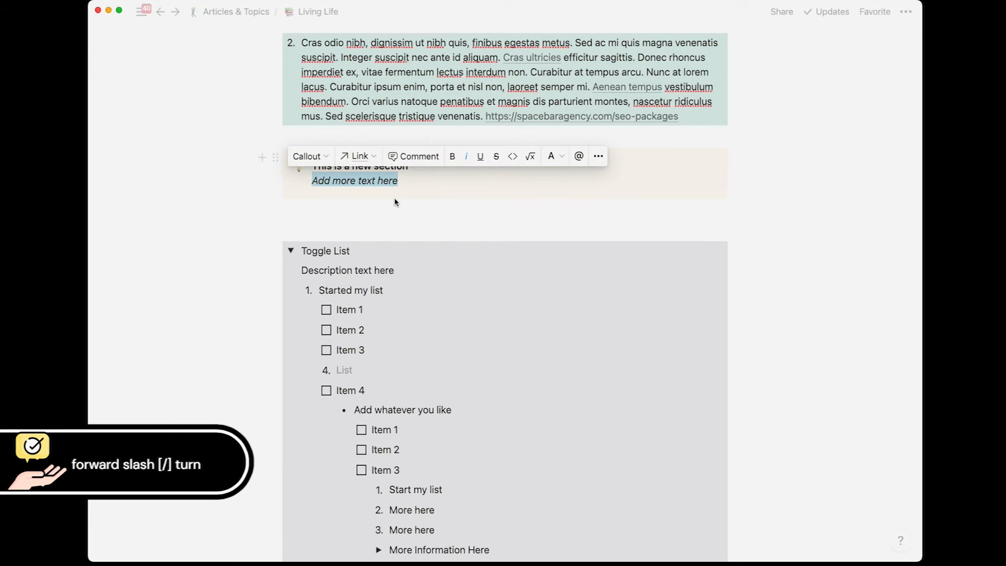
{"action": "key", "text": "ctrl+c"}
{"action": "key", "text": "Right"}
{"action": "key", "text": "ctrl+v"}
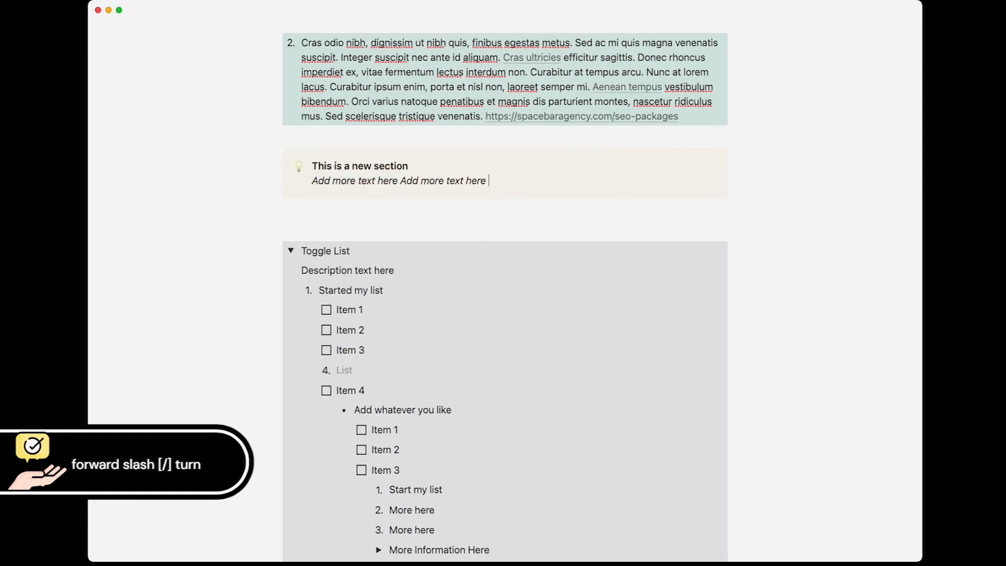
{"action": "key", "text": "super+v"}
{"action": "key", "text": "Return"}
{"action": "key", "text": "Return"}
{"action": "key", "text": "Return"}
{"action": "key", "text": "Return"}
{"action": "key", "text": "Return"}
{"action": "key", "text": "Return"}
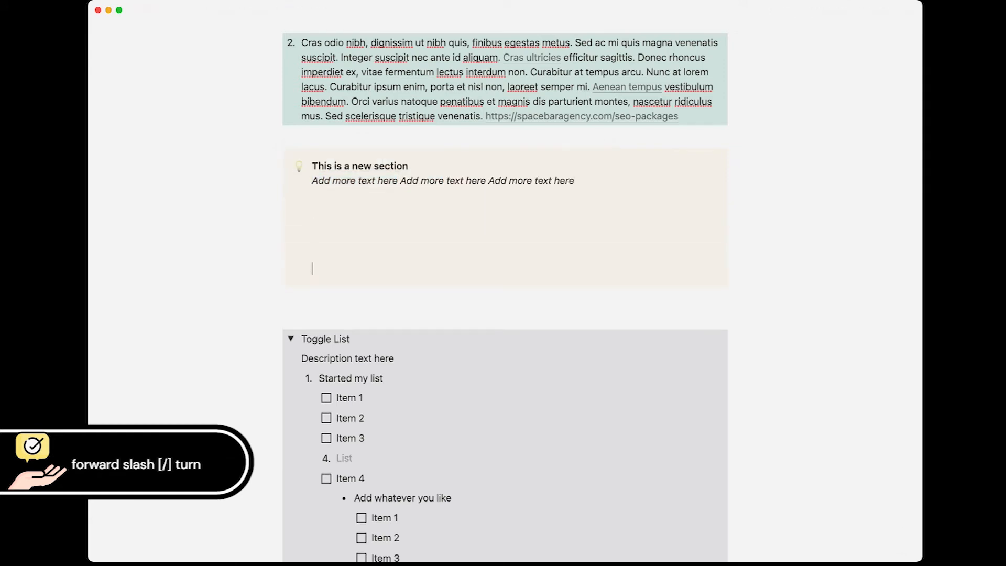
{"action": "key", "text": "Return"}
{"action": "type", "text": "For this"}
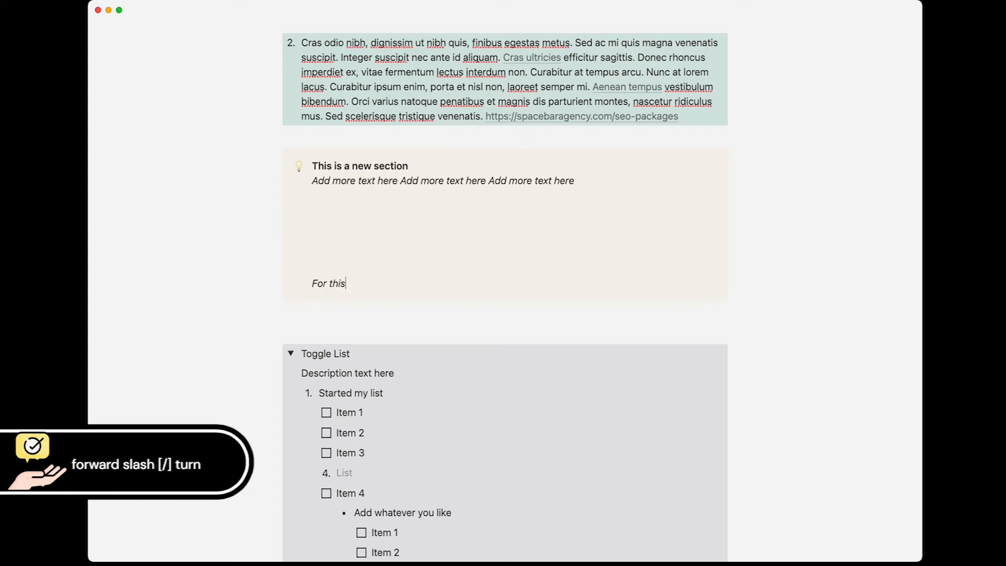
{"action": "type", "text": " section"}
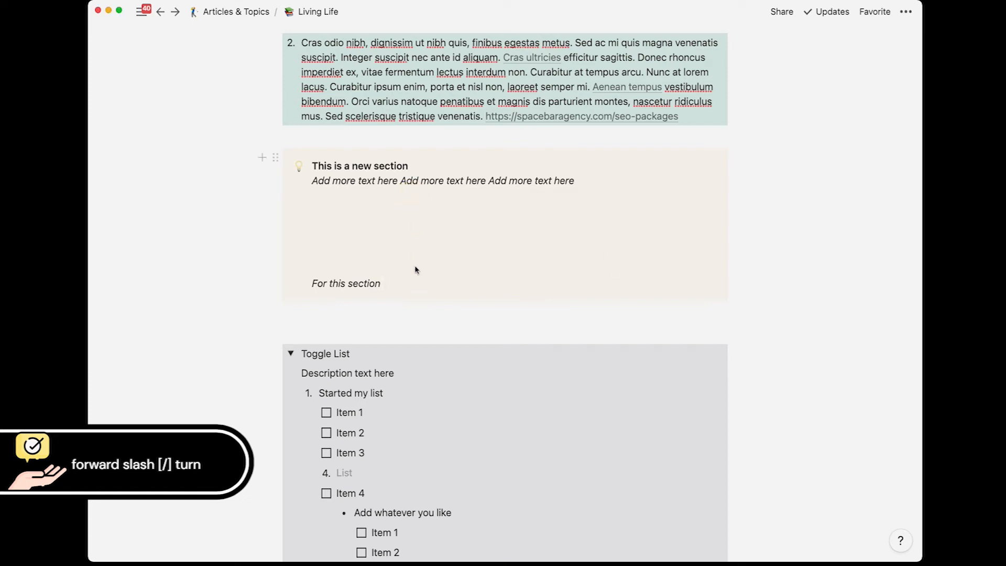
{"action": "scroll", "coordinate": [412, 246], "scroll_direction": "up", "scroll_amount": 5}
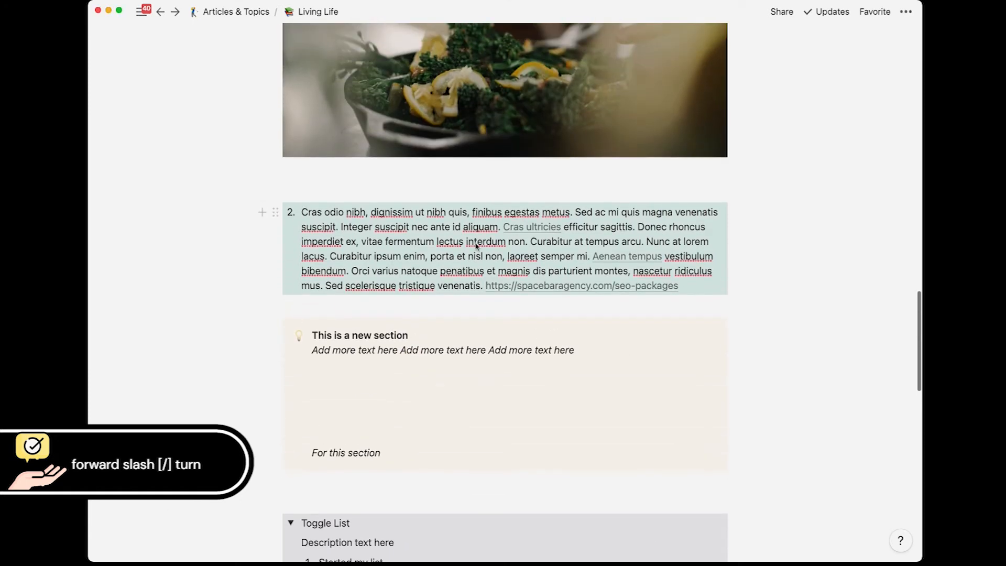
{"action": "scroll", "coordinate": [430, 247], "scroll_direction": "down", "scroll_amount": 5}
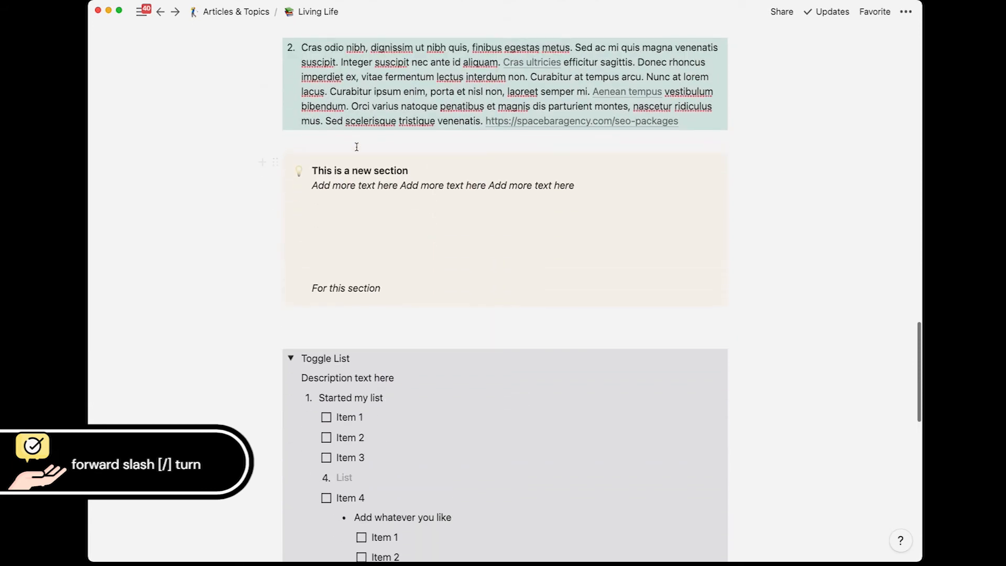
{"action": "scroll", "coordinate": [356, 147], "scroll_direction": "up", "scroll_amount": 2}
{"action": "left_click", "coordinate": [693, 180]}
Step: Add numbered item 3 'Add more text here' with a green background matching item 2
{"action": "key", "text": "Return"}
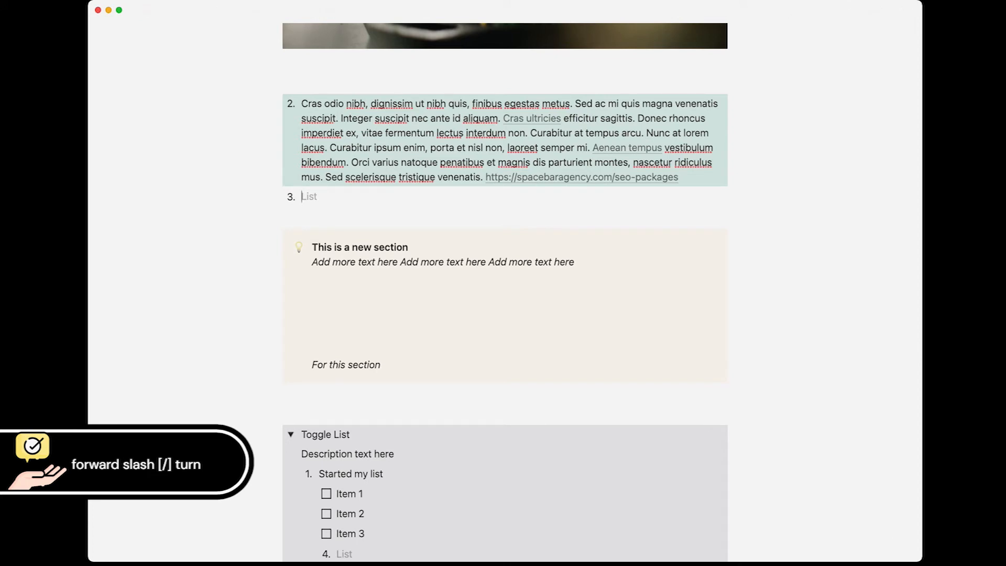
{"action": "type", "text": "green"}
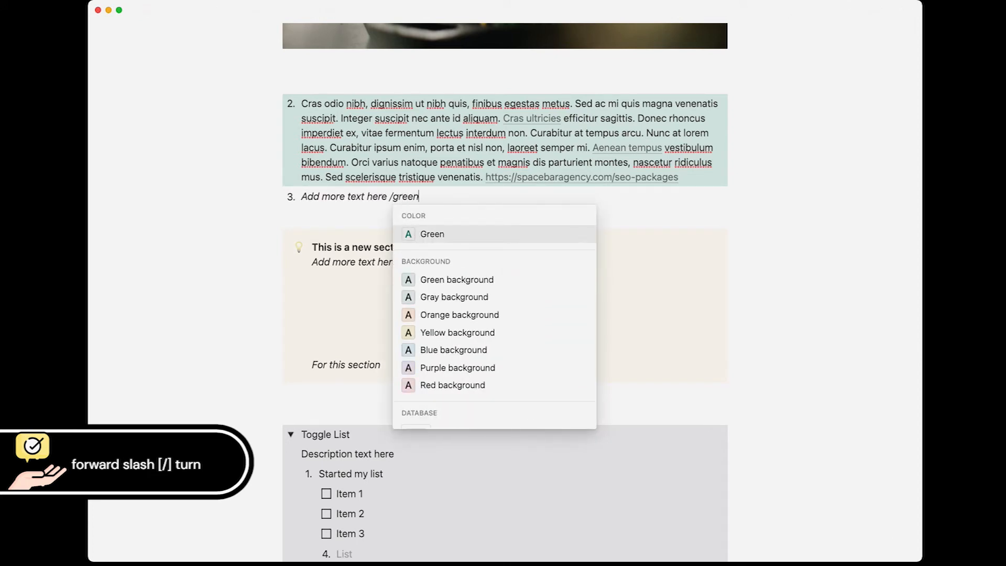
{"action": "key", "text": "Down"}
{"action": "key", "text": "Return"}
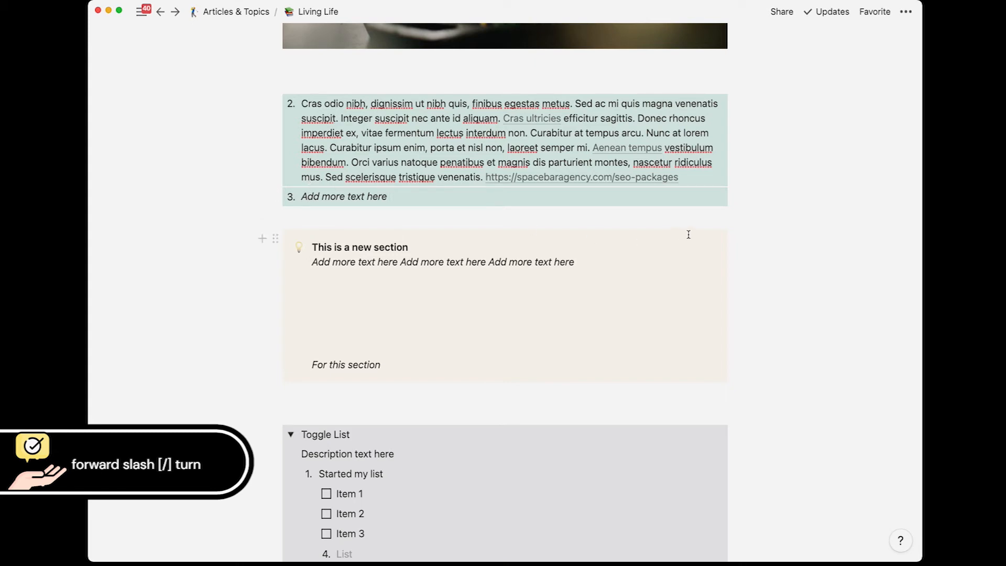
{"action": "left_click", "coordinate": [681, 178]}
{"action": "key", "text": "shift+Return"}
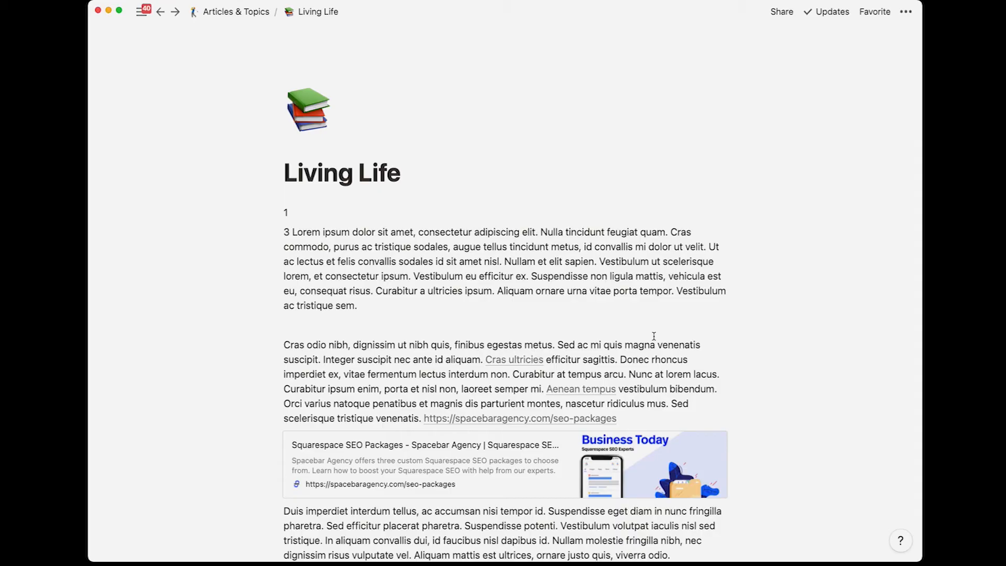
Step: Copy the Living Life page's link to the clipboard with Cmd+L
{"action": "left_click", "coordinate": [503, 301]}
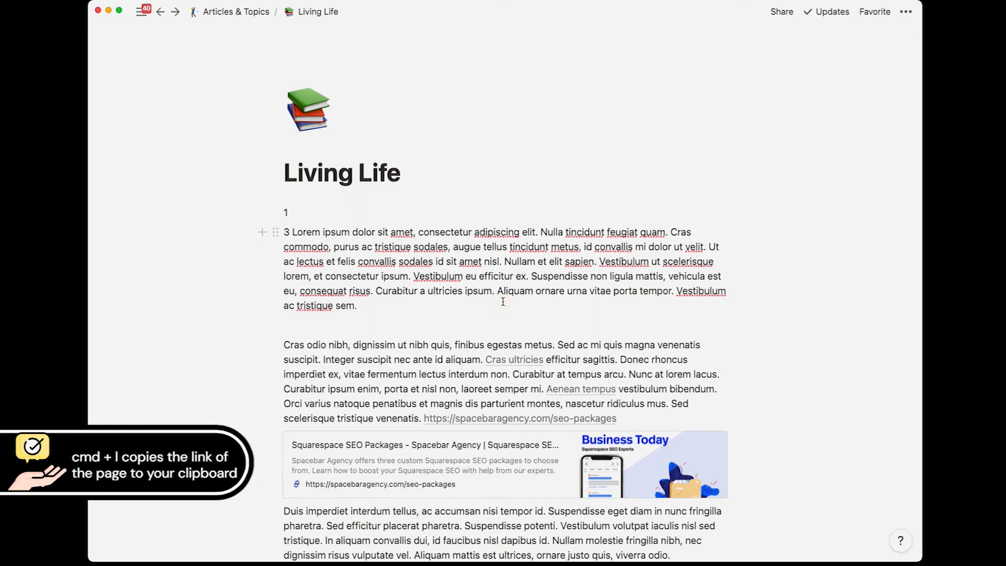
{"action": "key", "text": "super+l"}
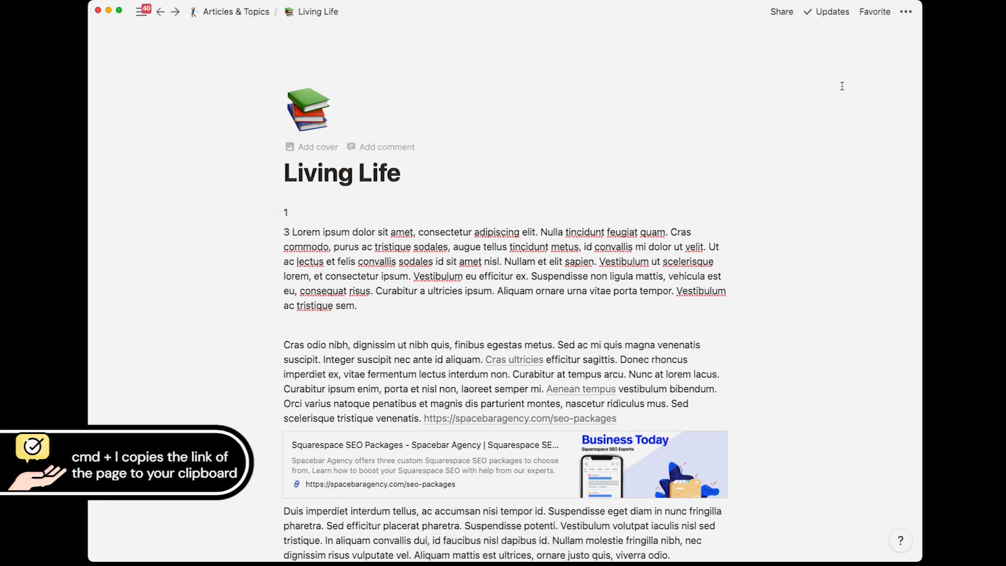
{"action": "left_click", "coordinate": [906, 13]}
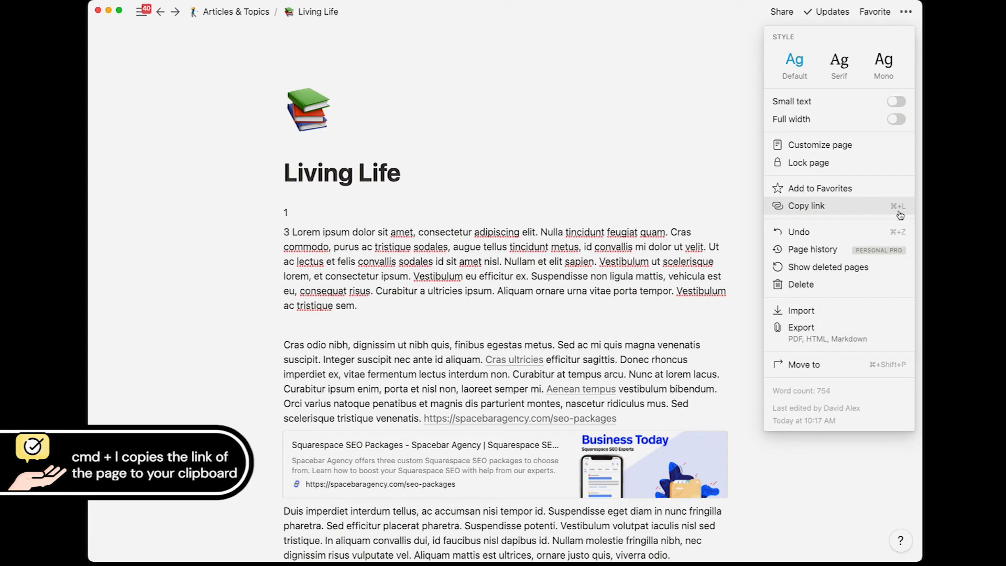
{"action": "left_click", "coordinate": [633, 171]}
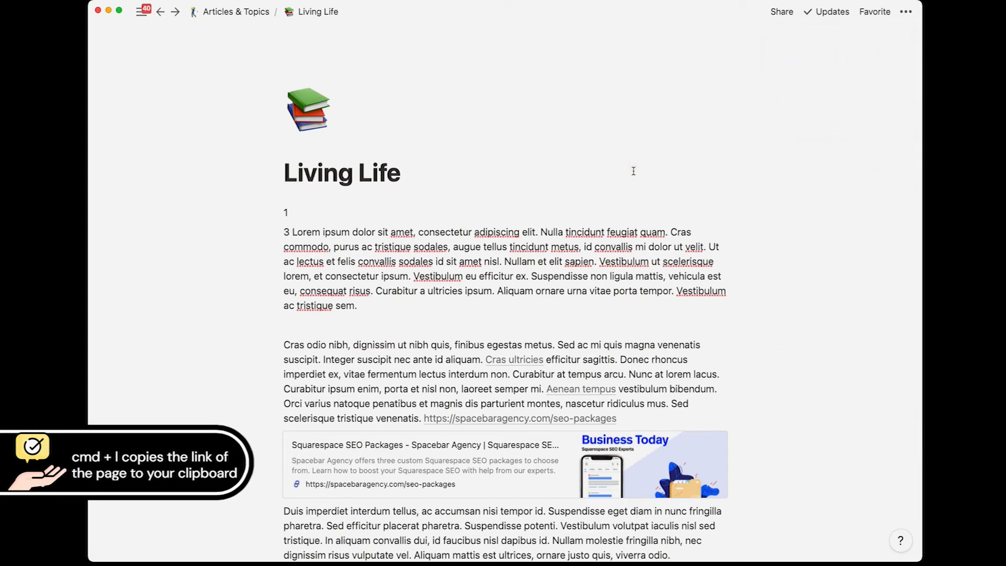
Step: Paste the Living Life page link onto 'consequat risus' in the closing paragraph, then follow it
{"action": "left_click", "coordinate": [236, 12]}
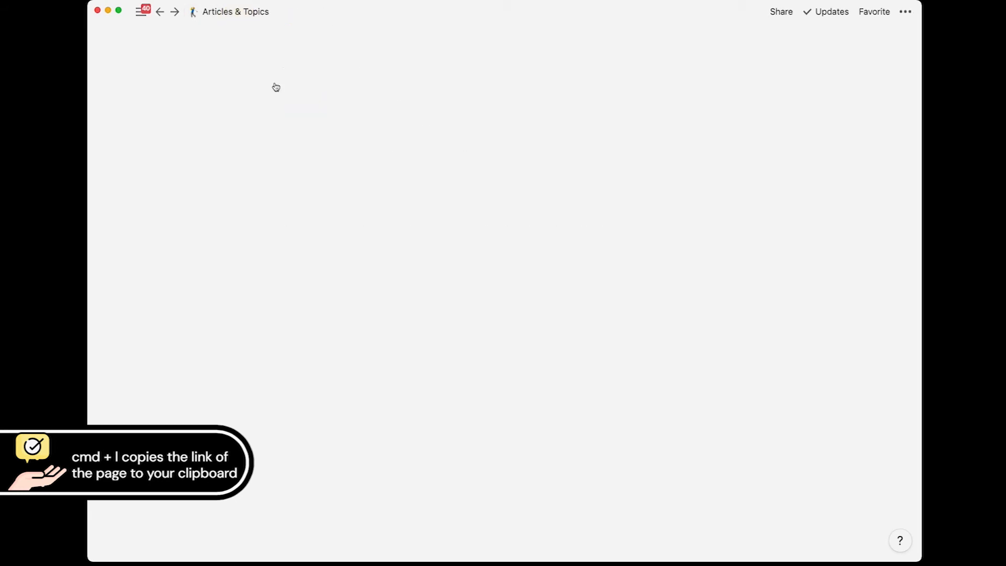
{"action": "scroll", "coordinate": [382, 312], "scroll_direction": "down", "scroll_amount": 10}
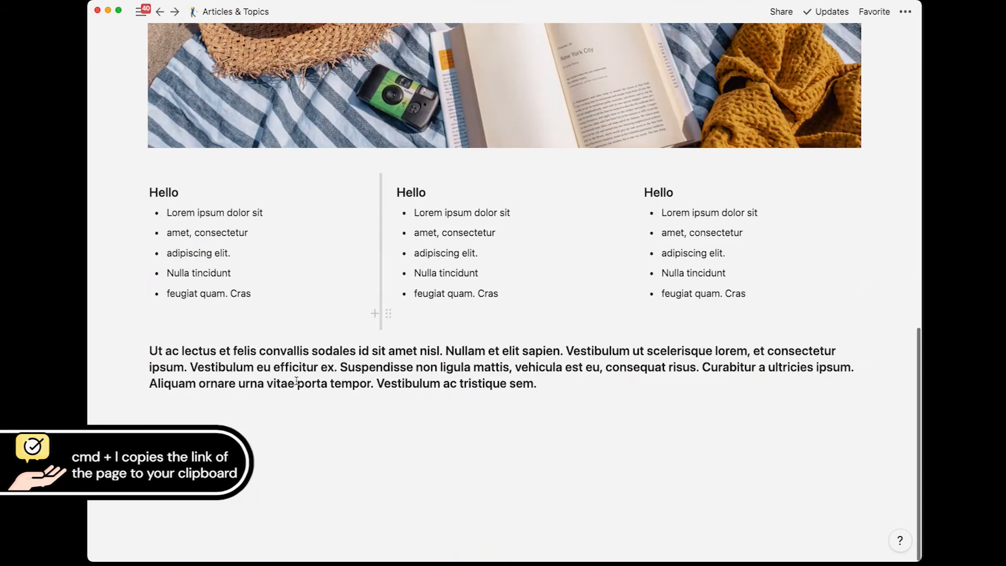
{"action": "left_click", "coordinate": [561, 389]}
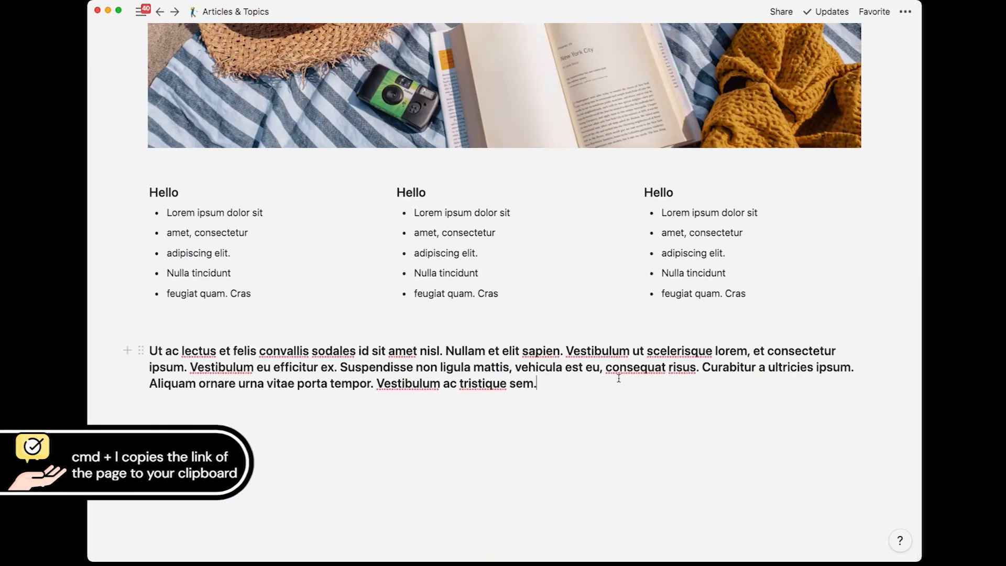
{"action": "left_click_drag", "start_coordinate": [695, 373], "coordinate": [606, 371]}
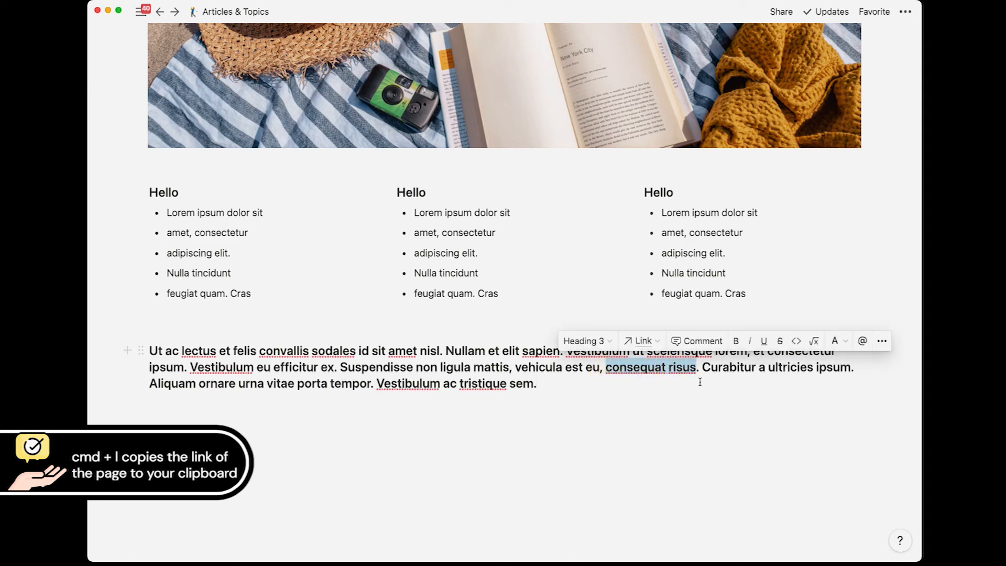
{"action": "key", "text": "super+v"}
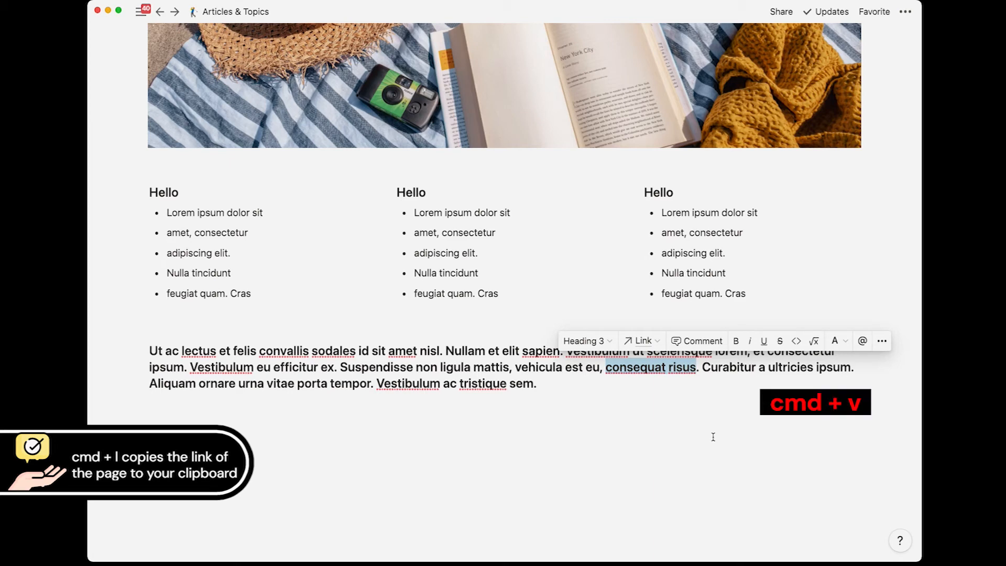
{"action": "left_click", "coordinate": [667, 401]}
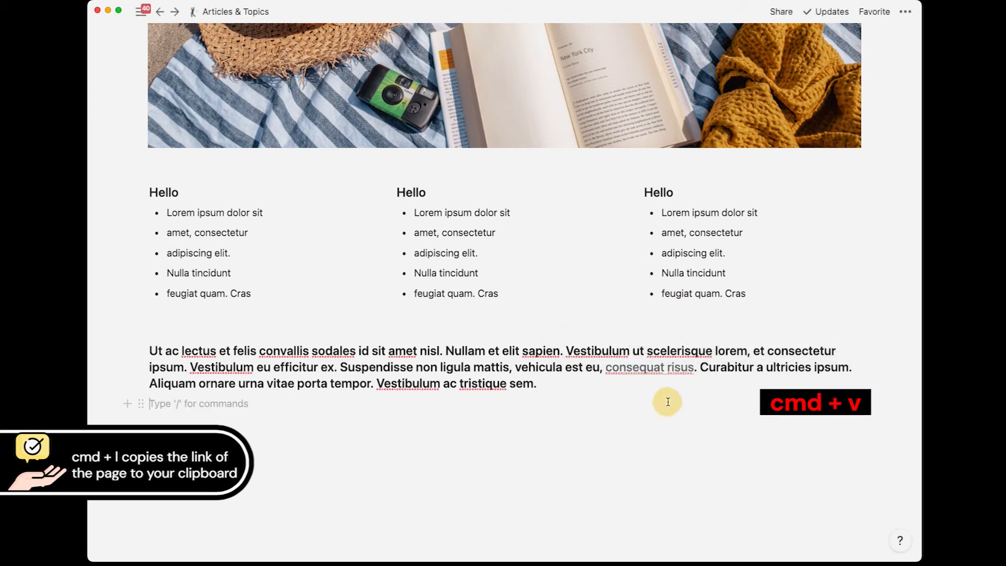
{"action": "mouse_move", "coordinate": [637, 373]}
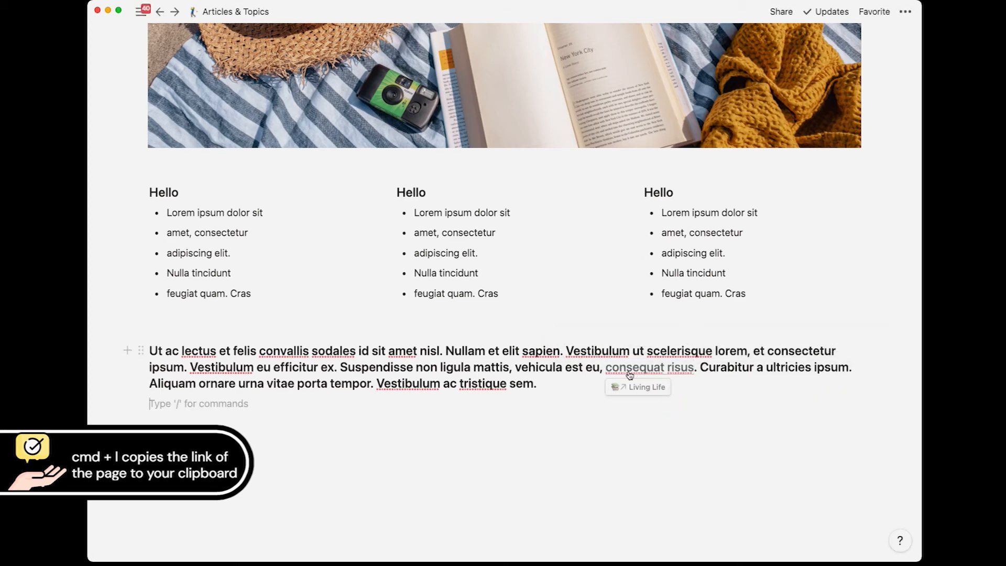
{"action": "left_click", "coordinate": [632, 369]}
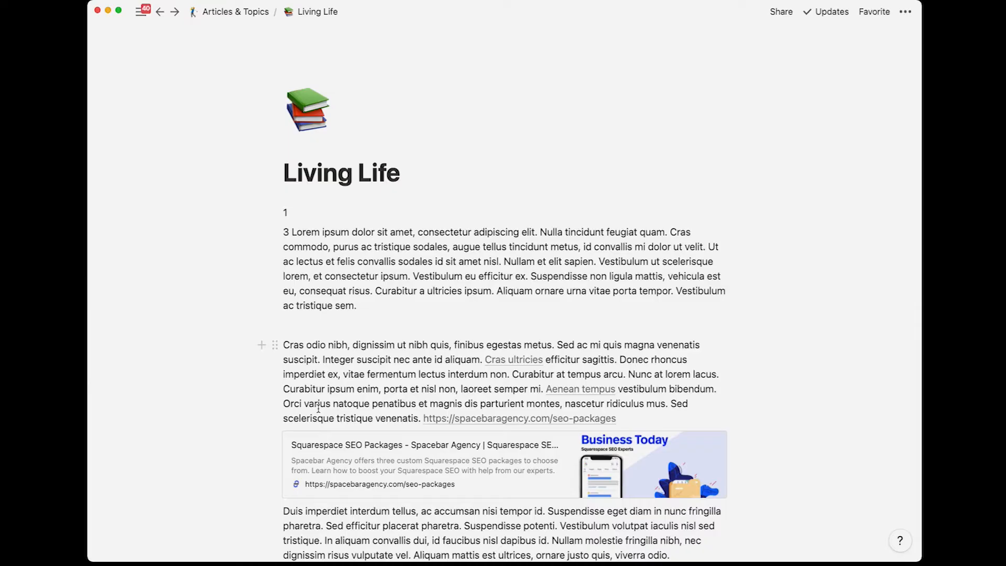
Step: Copy the Toggle List block's link on Living Life, then go back with Cmd+[
{"action": "scroll", "coordinate": [319, 412], "scroll_direction": "down", "scroll_amount": 2}
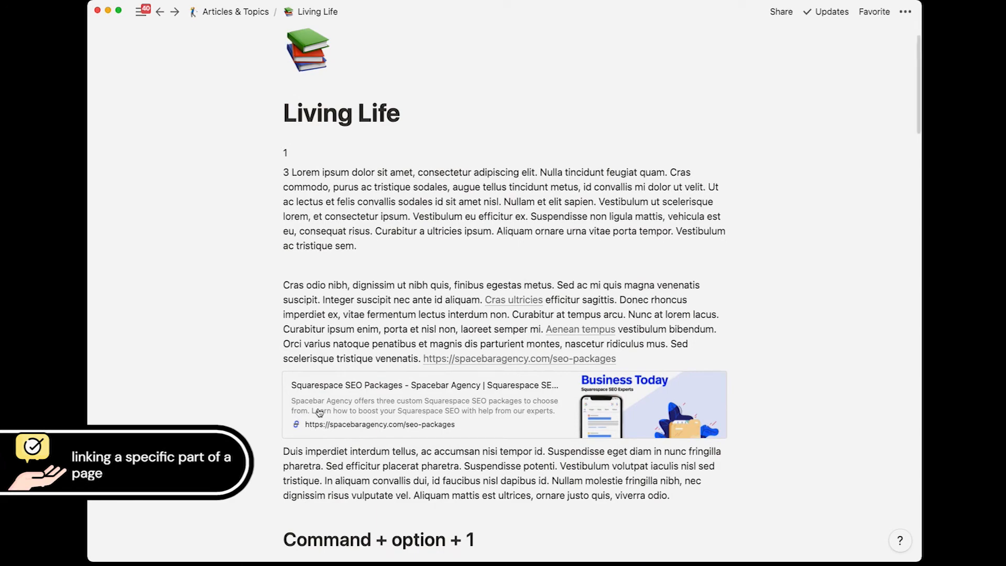
{"action": "scroll", "coordinate": [319, 412], "scroll_direction": "down", "scroll_amount": 2}
{"action": "scroll", "coordinate": [318, 408], "scroll_direction": "down", "scroll_amount": 15}
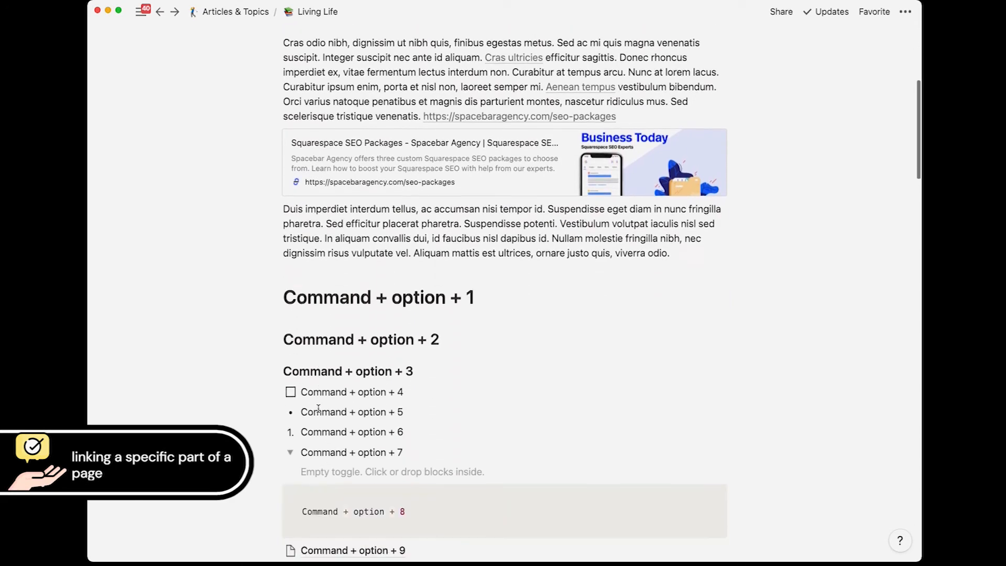
{"action": "scroll", "coordinate": [319, 413], "scroll_direction": "down", "scroll_amount": 20}
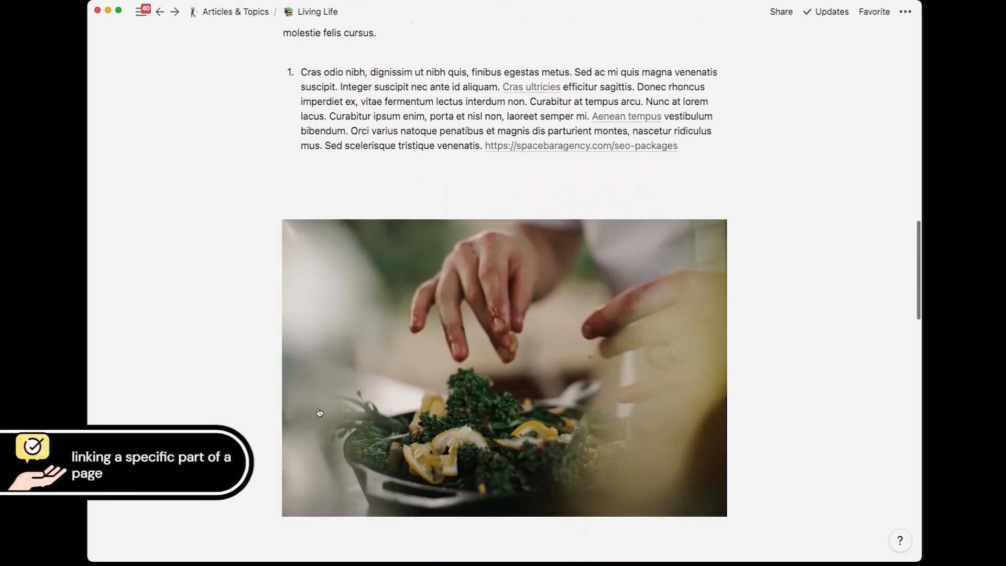
{"action": "scroll", "coordinate": [318, 408], "scroll_direction": "down", "scroll_amount": 2}
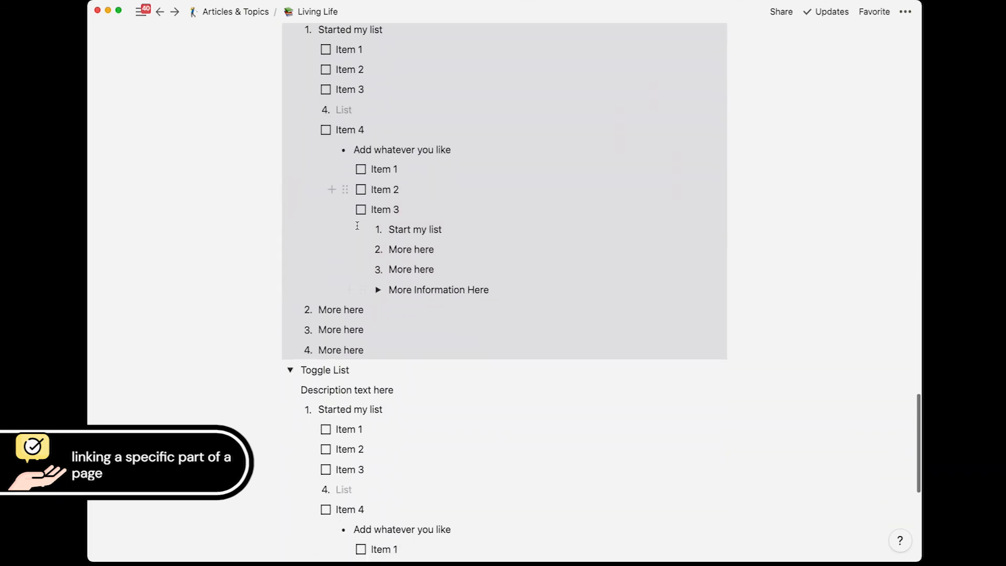
{"action": "scroll", "coordinate": [307, 344], "scroll_direction": "up", "scroll_amount": 5}
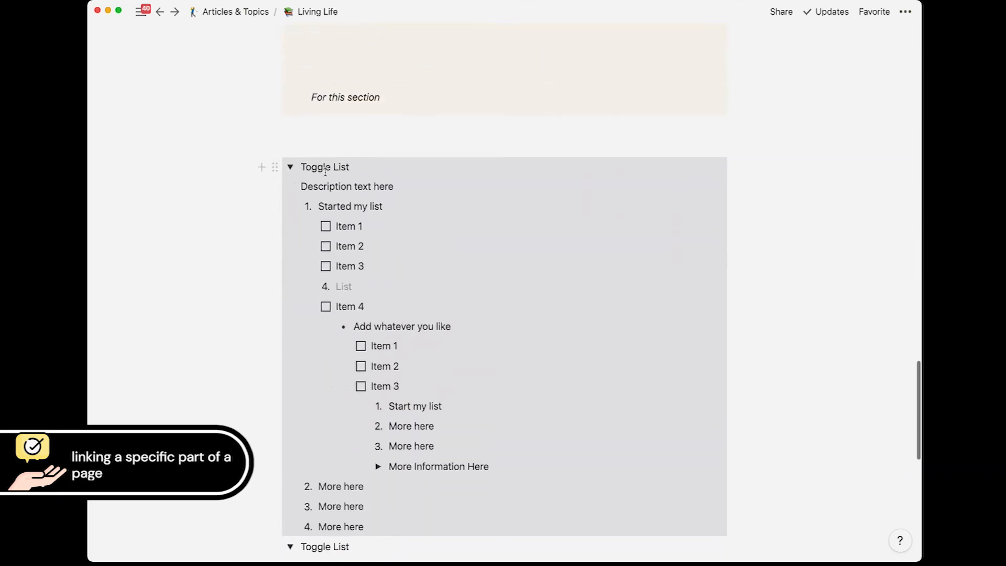
{"action": "left_click", "coordinate": [275, 170]}
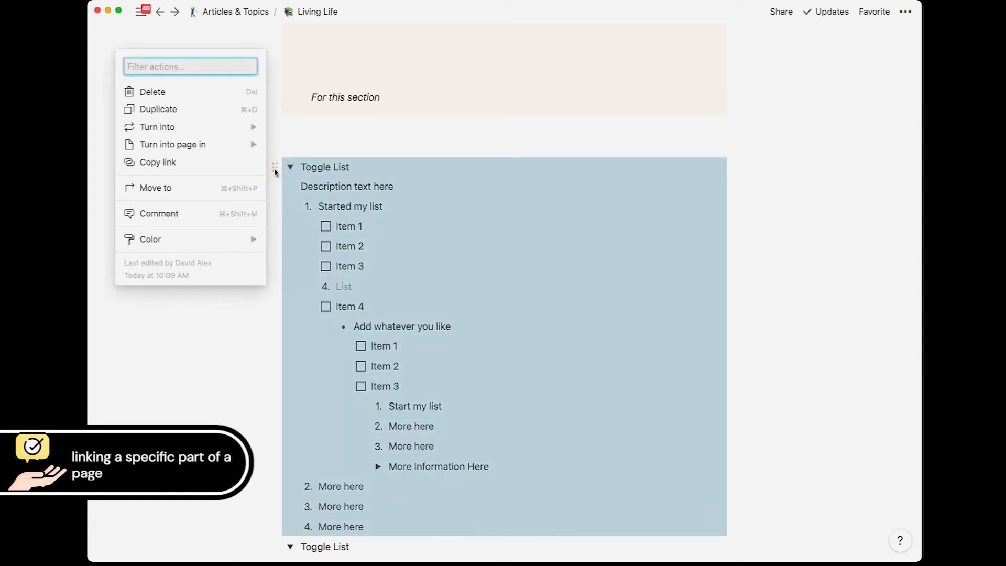
{"action": "left_click", "coordinate": [156, 163]}
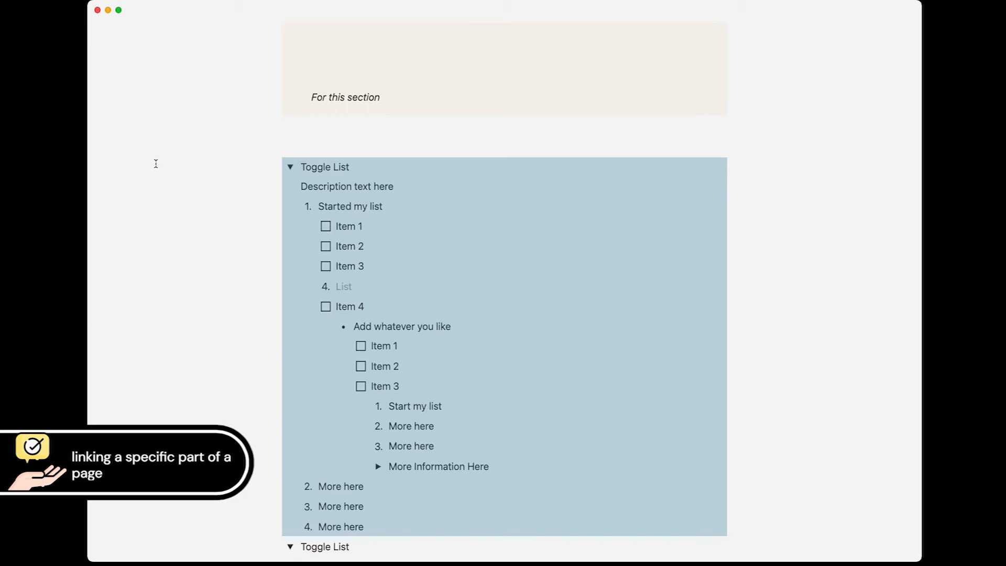
{"action": "key", "text": "super+["}
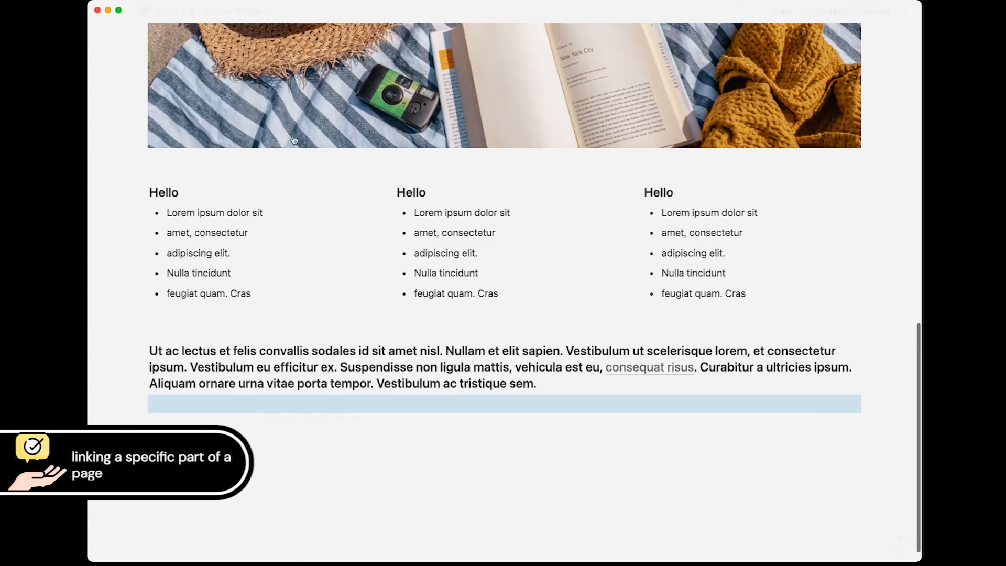
Step: Paste the Toggle List block link onto 'ultricies ipsum' in the bold paragraph and follow it
{"action": "left_click", "coordinate": [751, 370]}
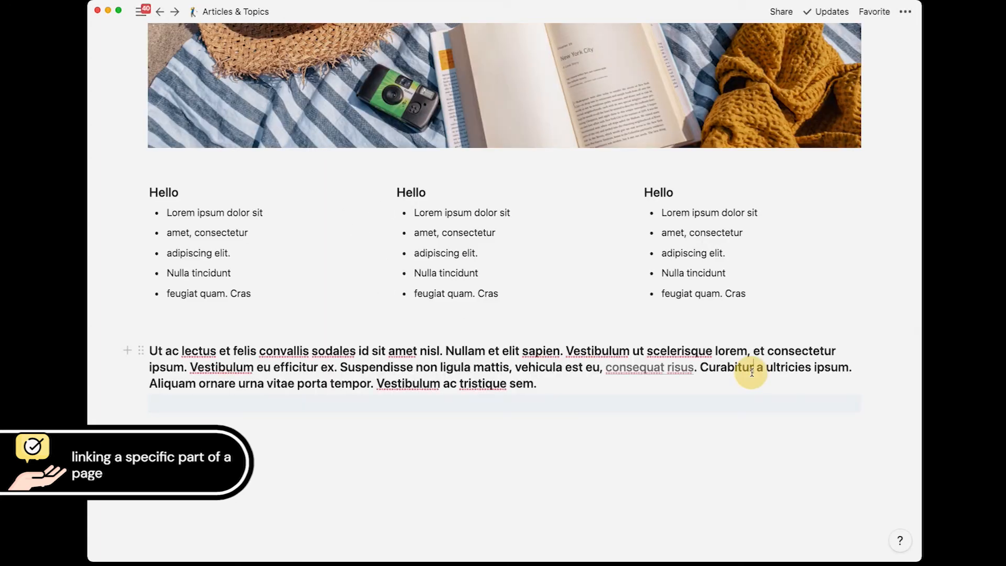
{"action": "left_click_drag", "start_coordinate": [849, 368], "coordinate": [767, 368]}
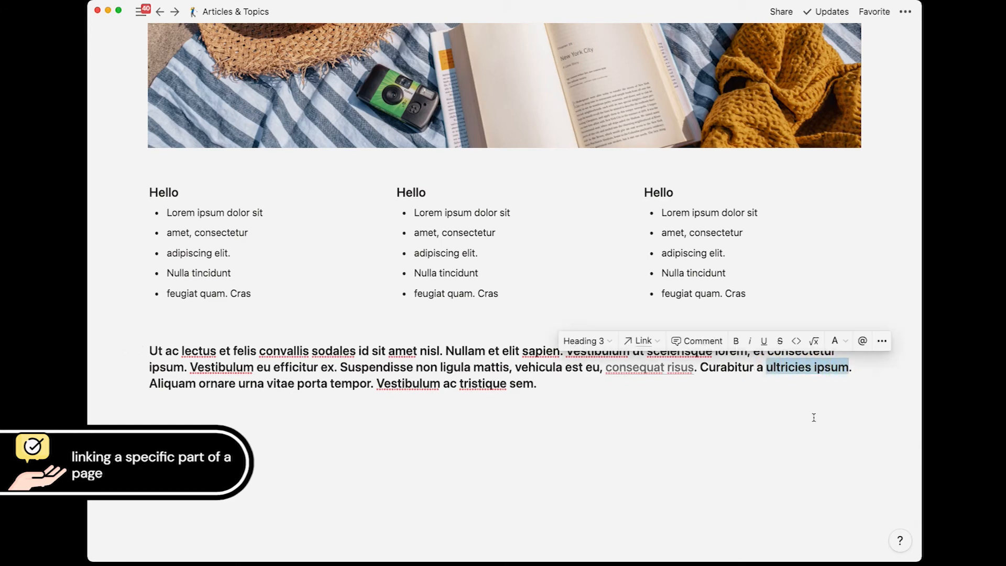
{"action": "key", "text": "super+v"}
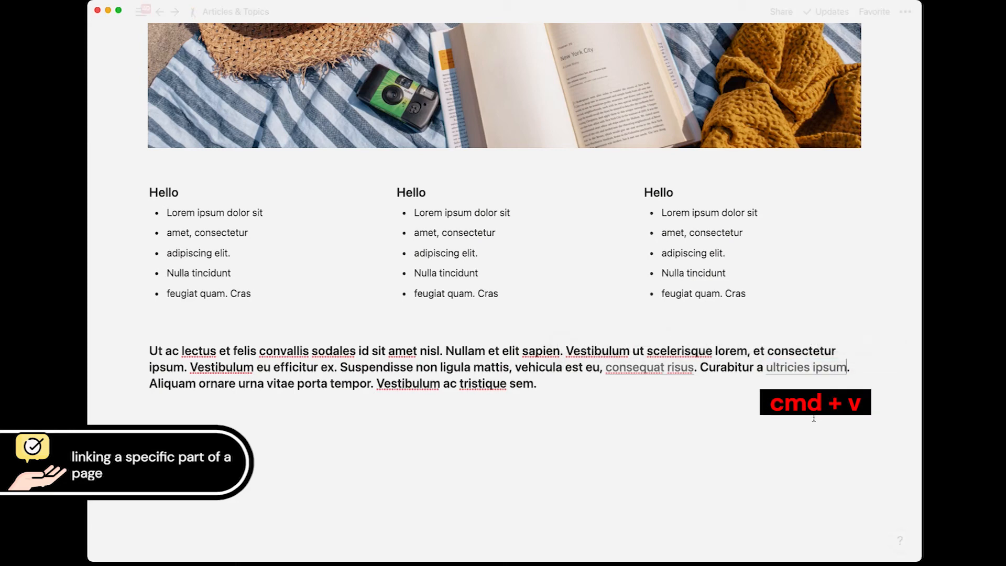
{"action": "mouse_move", "coordinate": [804, 372]}
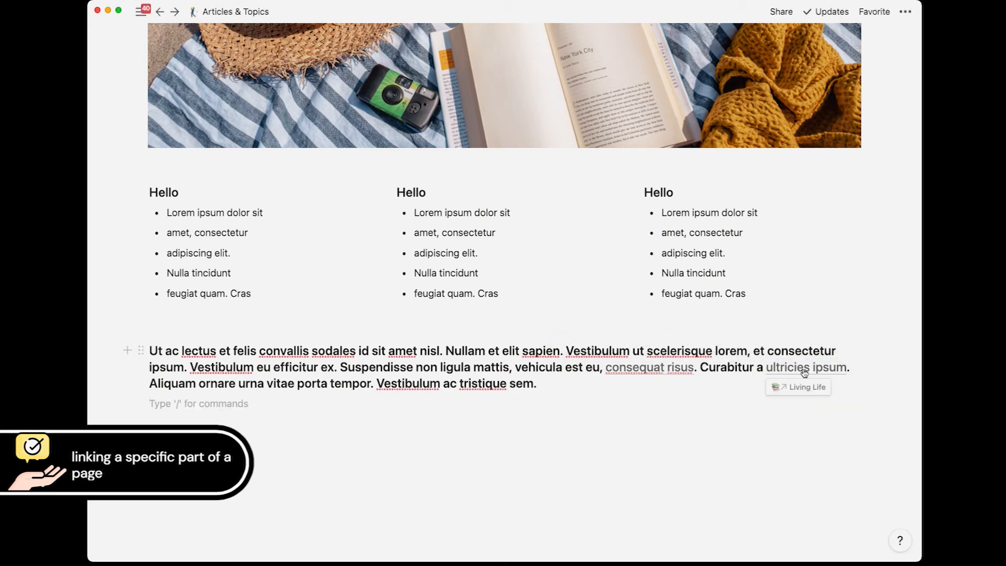
{"action": "left_click", "coordinate": [804, 370]}
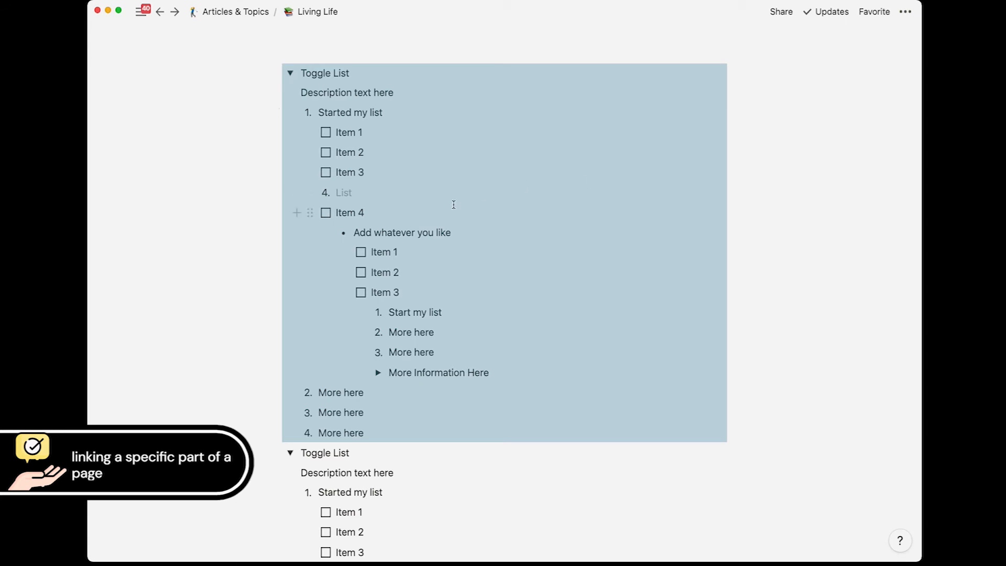
Step: Copy a link to the 'Add whatever you like' block on Living Life
{"action": "left_click", "coordinate": [378, 79]}
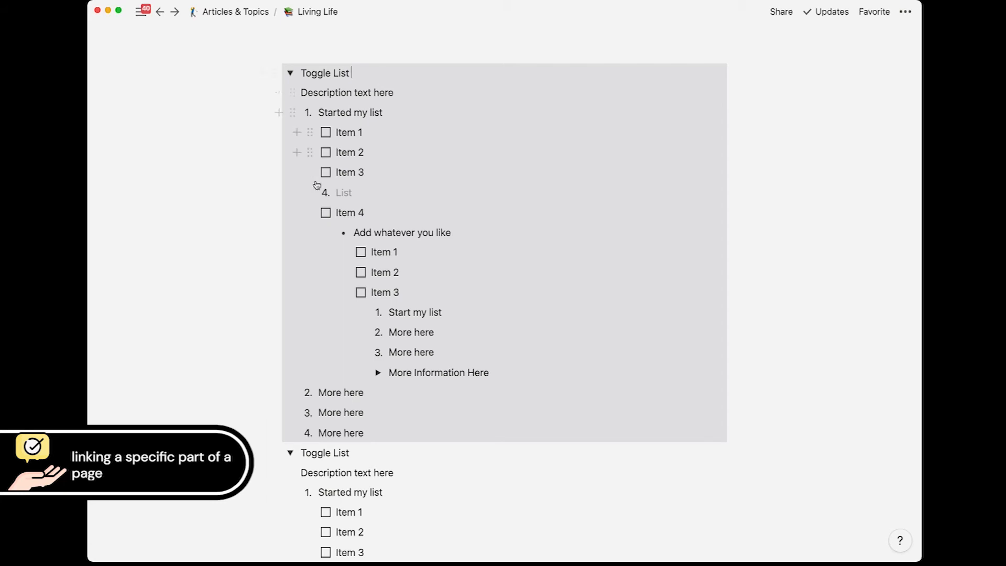
{"action": "left_click", "coordinate": [327, 234]}
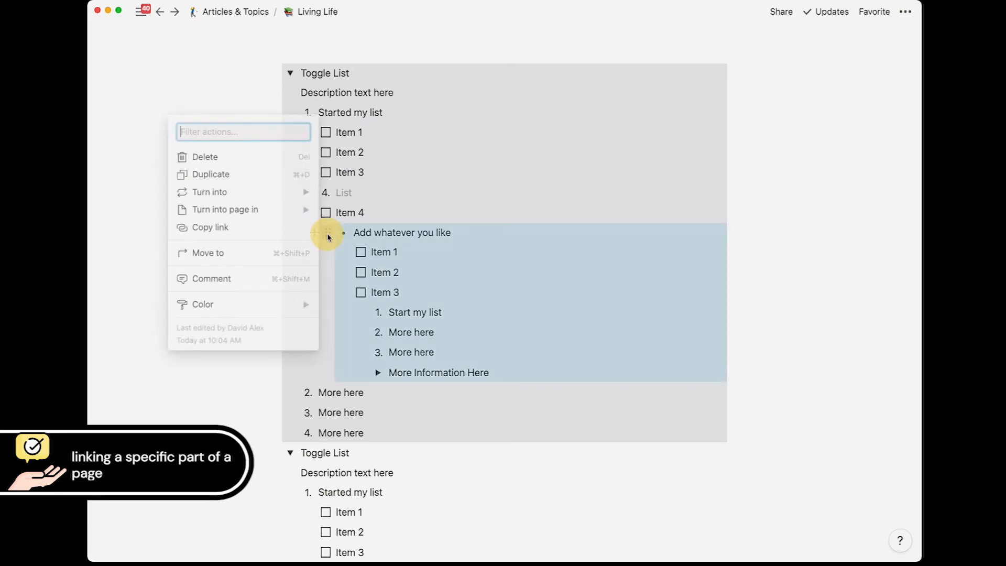
{"action": "left_click", "coordinate": [226, 228]}
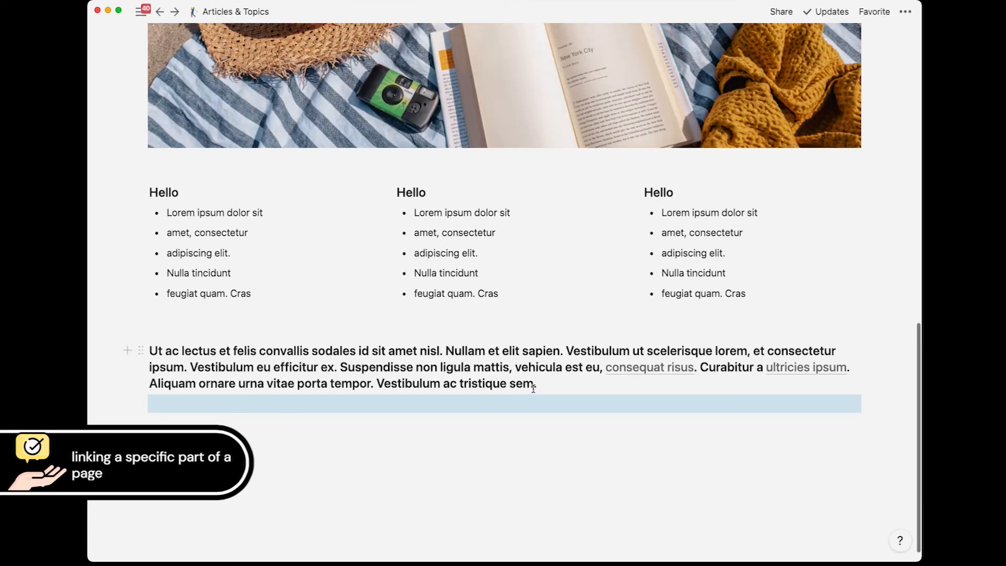
Step: Paste that block link onto 'tristique sem' on Articles & Topics and follow it
{"action": "left_click_drag", "start_coordinate": [533, 387], "coordinate": [461, 390]}
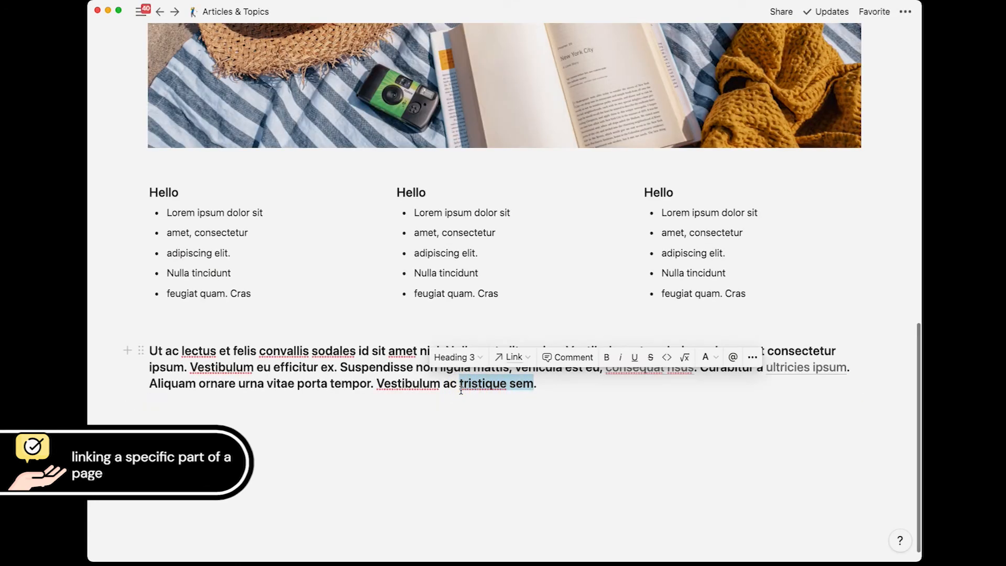
{"action": "key", "text": "super+v"}
{"action": "left_click", "coordinate": [559, 414]}
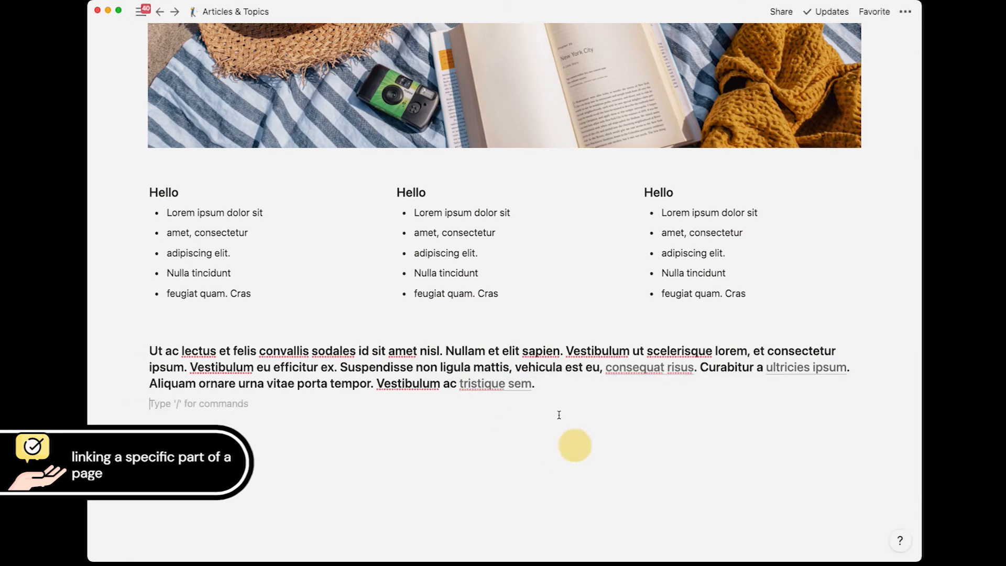
{"action": "left_click", "coordinate": [511, 387]}
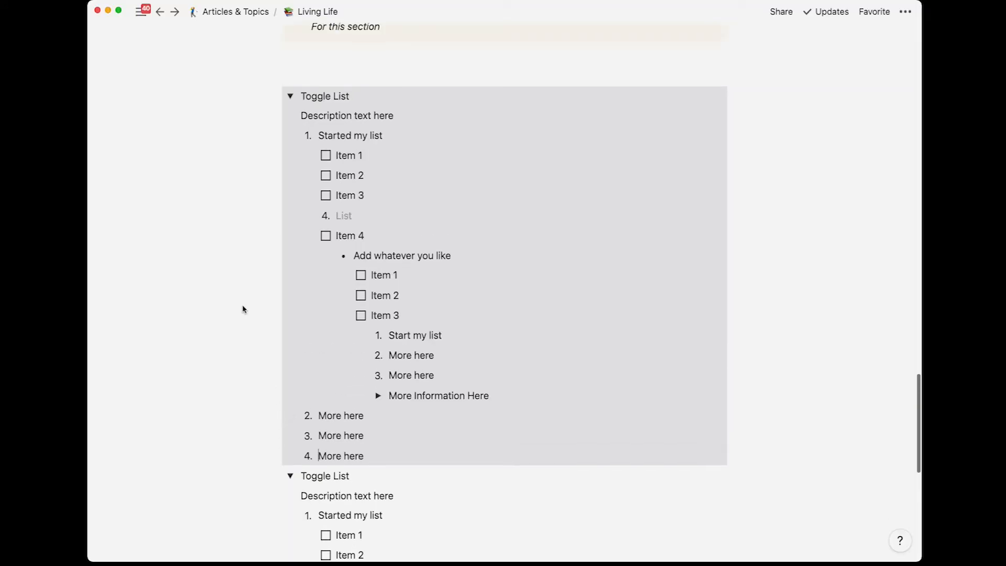
Step: Select and copy the whole Toggle List block on Living Life
{"action": "scroll", "coordinate": [420, 134], "scroll_direction": "up", "scroll_amount": 2}
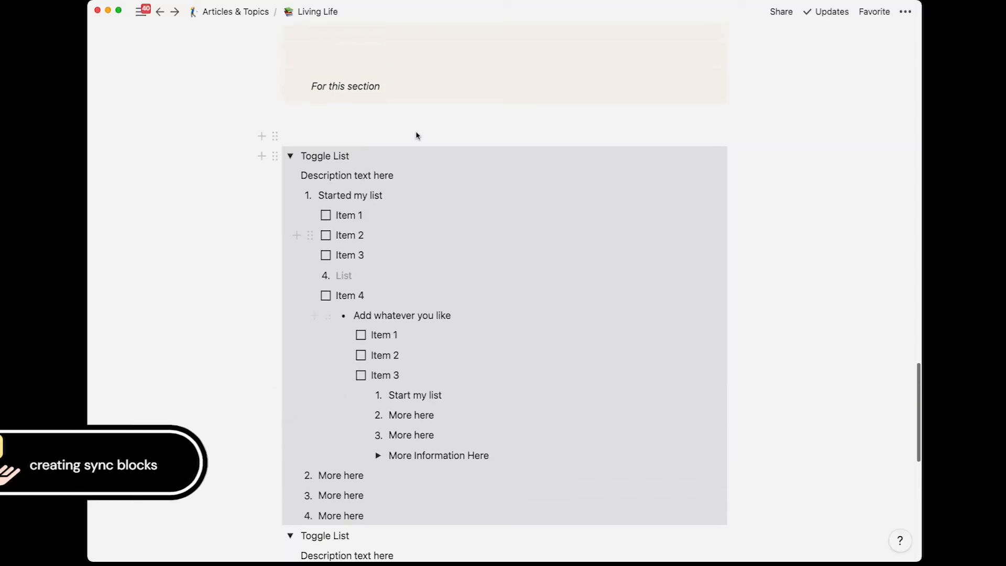
{"action": "left_click", "coordinate": [275, 157]}
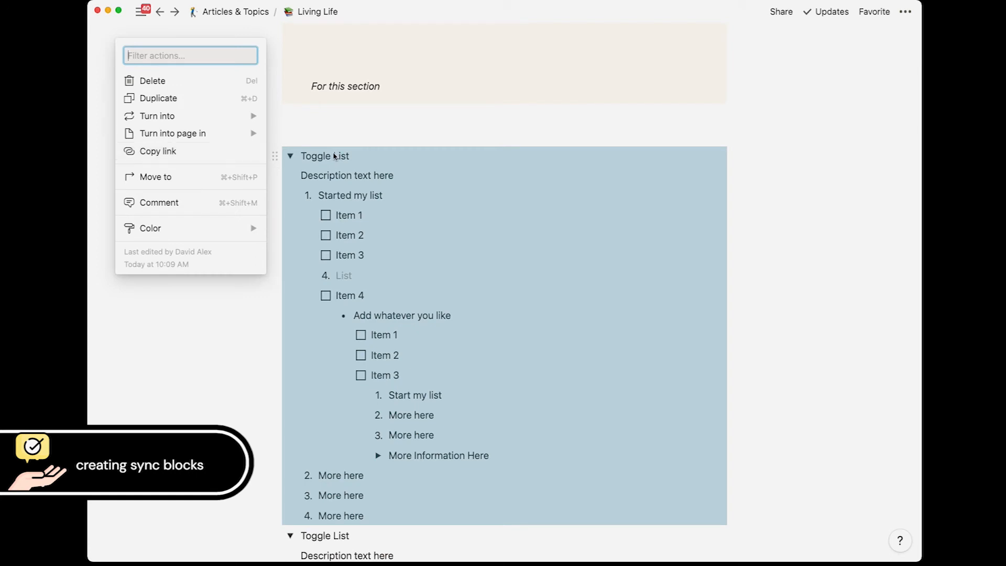
{"action": "key", "text": "super+c"}
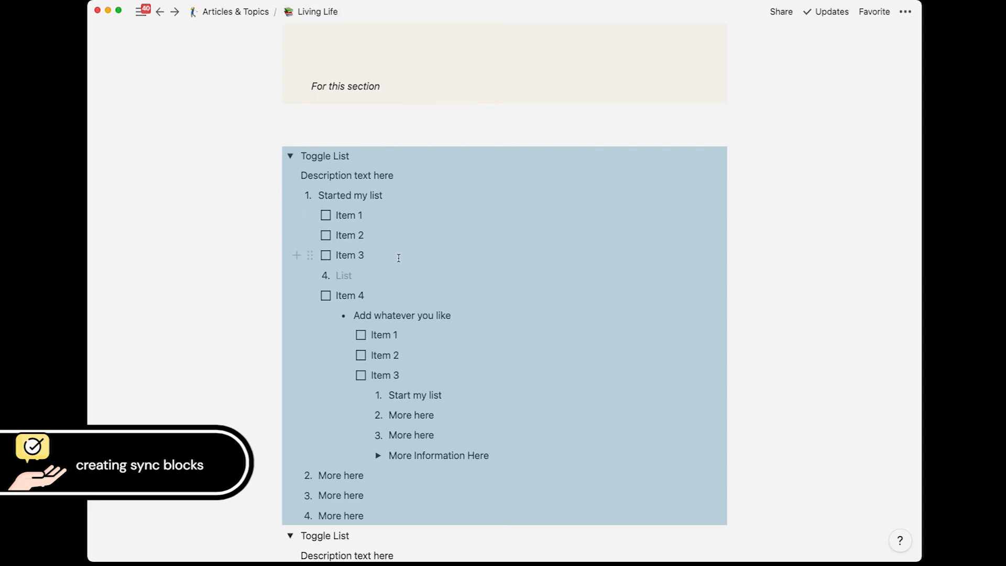
Step: On Articles & Topics, paste the Toggle List into a new block below the bold paragraph
{"action": "left_click", "coordinate": [233, 11]}
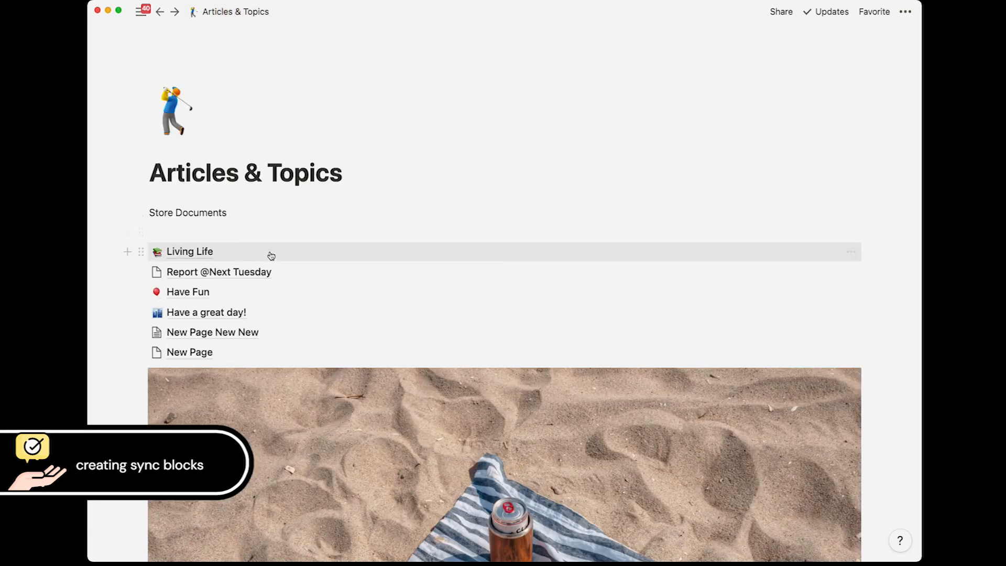
{"action": "scroll", "coordinate": [270, 252], "scroll_direction": "down", "scroll_amount": 10}
{"action": "left_click", "coordinate": [582, 366]}
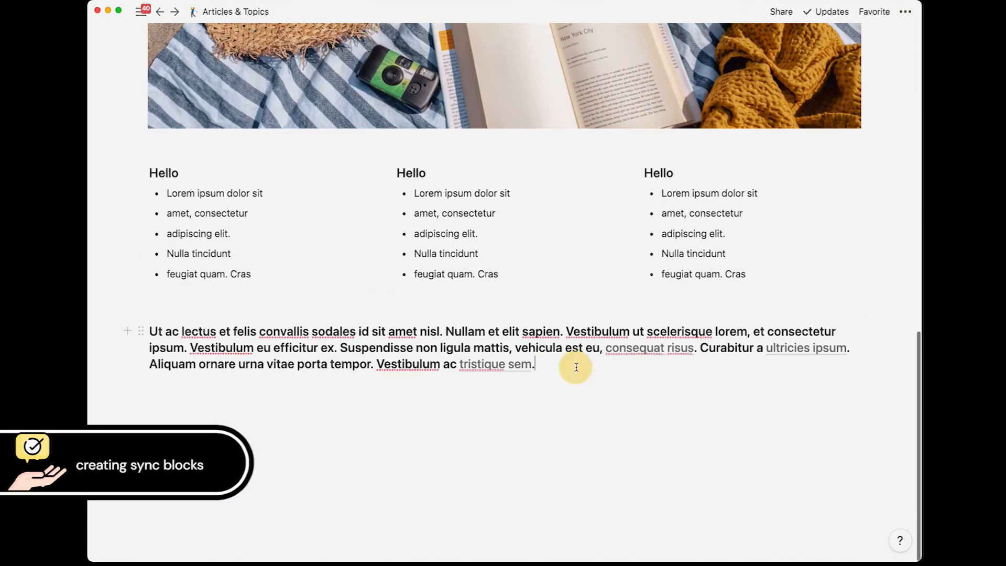
{"action": "key", "text": "Return"}
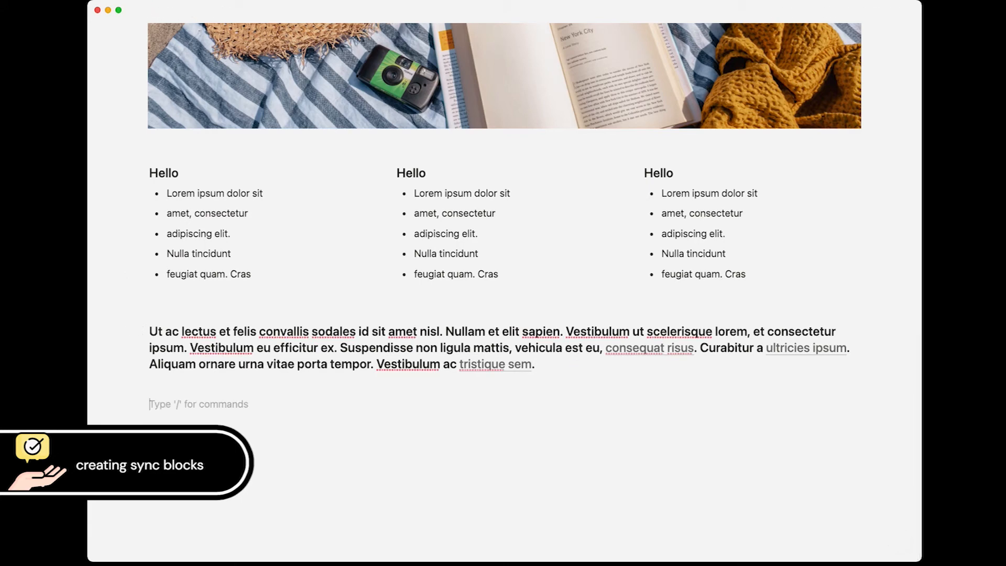
{"action": "key", "text": "super+v"}
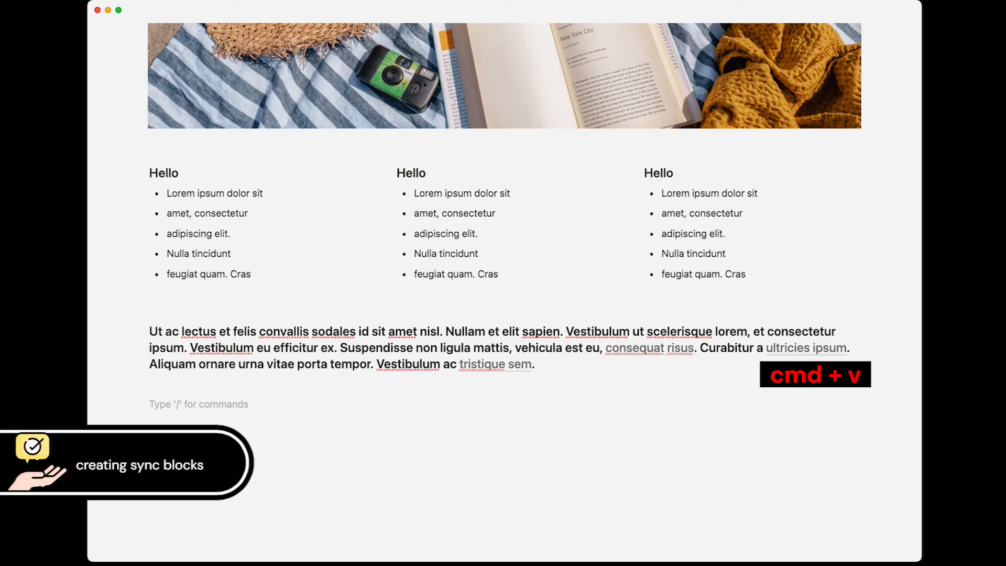
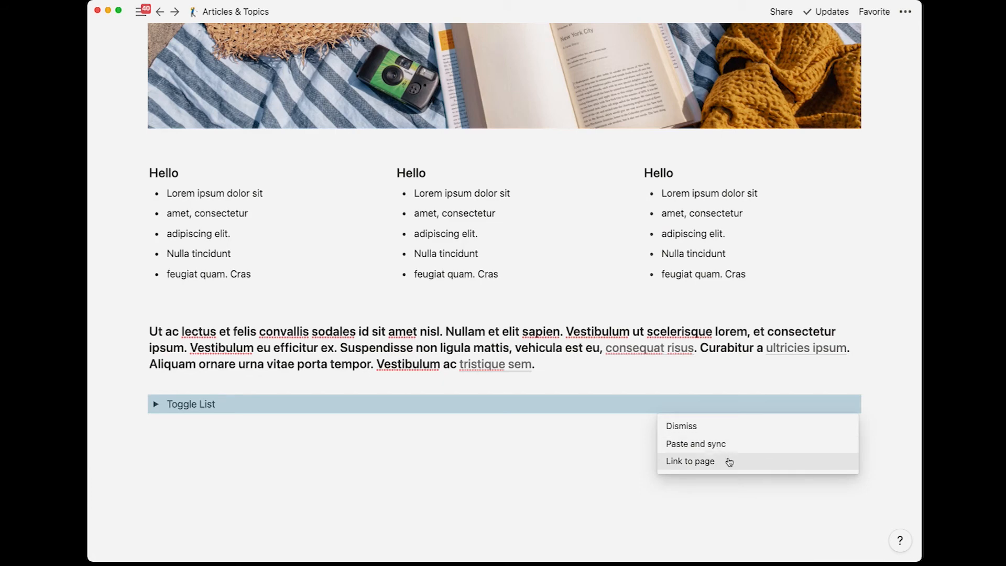
Step: Paste the Toggle List as a page link, follow it to Living Life, and come back
{"action": "left_click", "coordinate": [727, 460]}
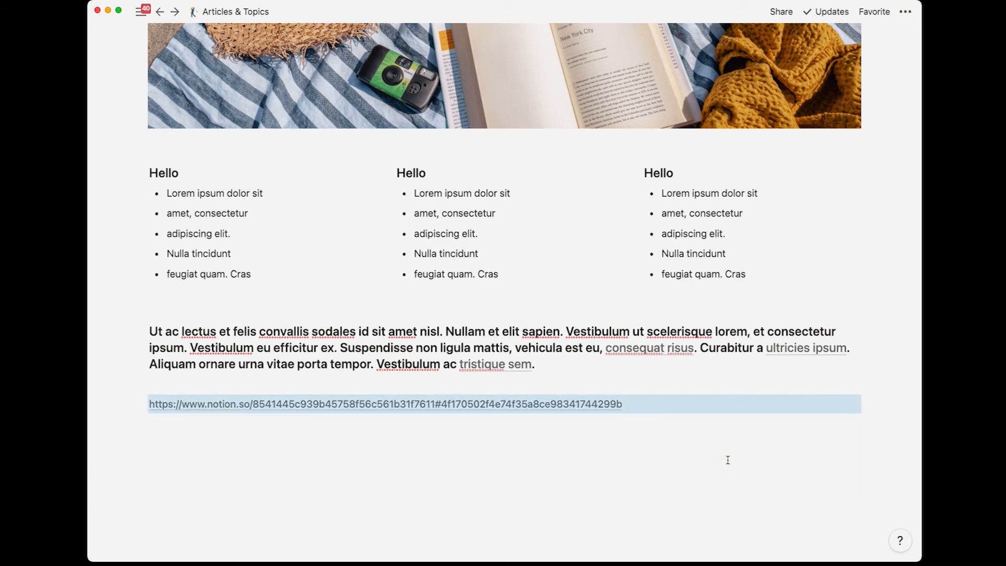
{"action": "left_click", "coordinate": [330, 420]}
{"action": "left_click", "coordinate": [311, 402]}
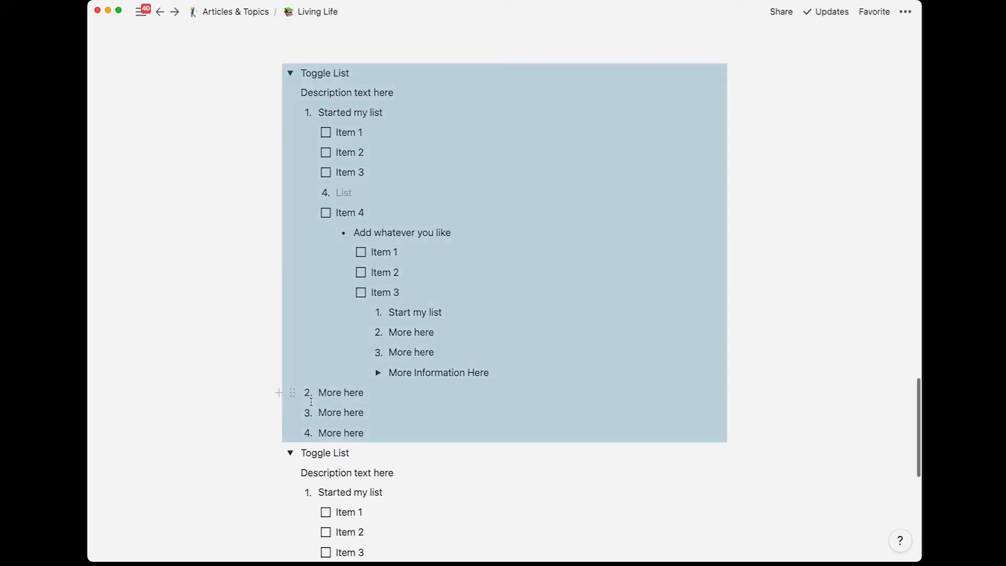
{"action": "key", "text": "super+bracketleft"}
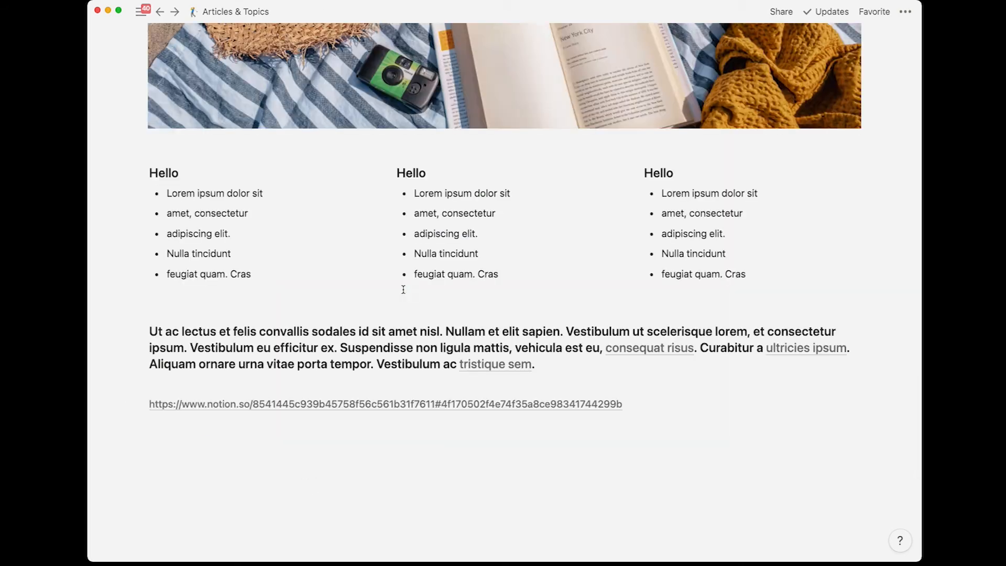
Step: Paste the Toggle List again below the bold paragraph, this time as a synced block
{"action": "key", "text": "super+v"}
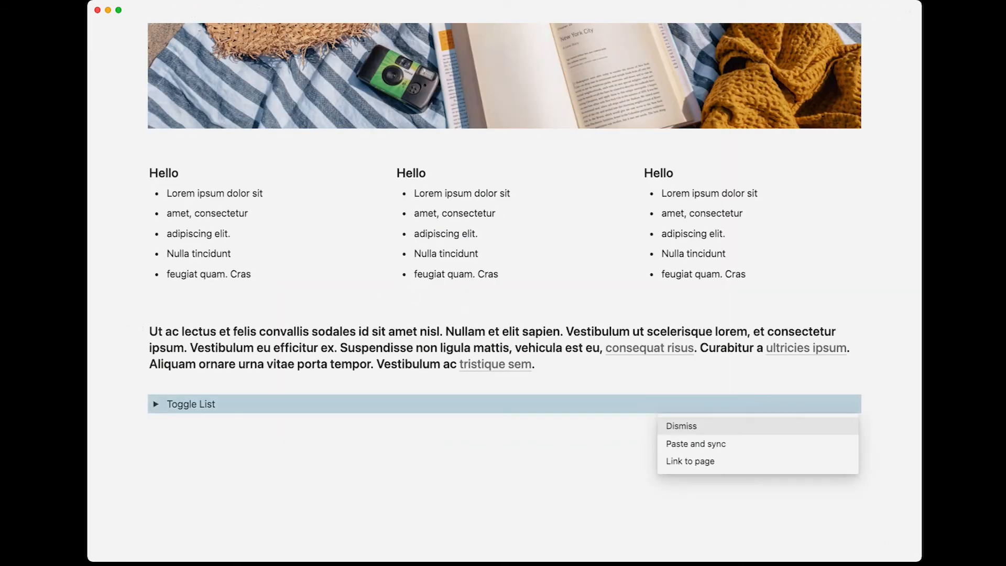
{"action": "left_click", "coordinate": [683, 446]}
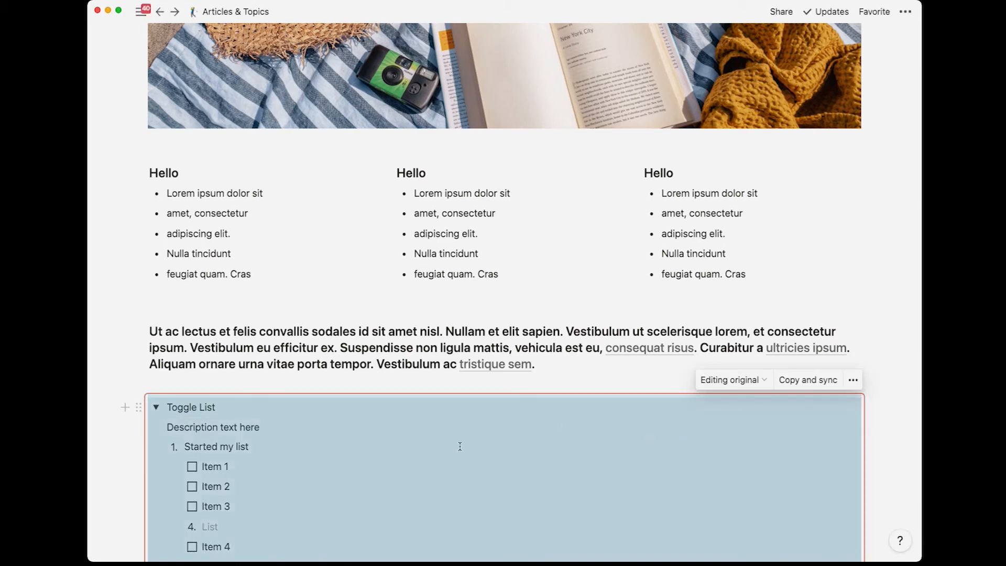
{"action": "scroll", "coordinate": [460, 446], "scroll_direction": "down", "scroll_amount": 5}
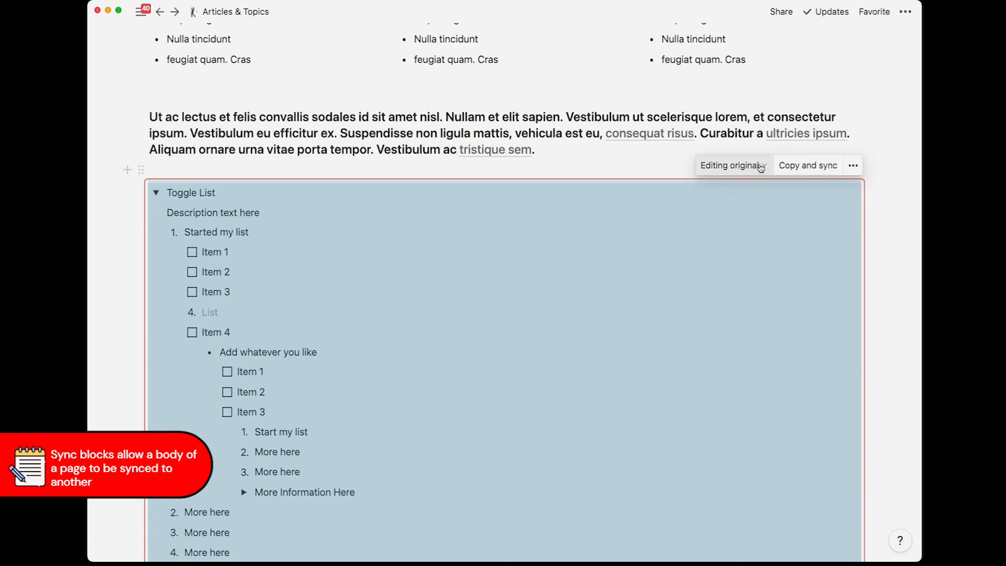
Step: Check where the synced block's original lives and try commenting on its description text
{"action": "left_click", "coordinate": [759, 168]}
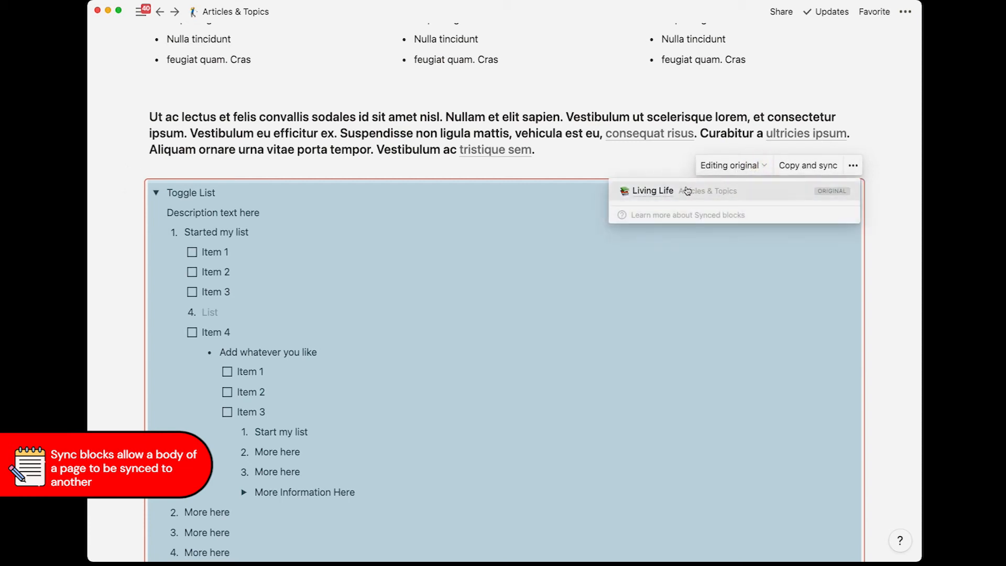
{"action": "left_click", "coordinate": [401, 319]}
{"action": "left_click_drag", "start_coordinate": [166, 212], "coordinate": [229, 204]}
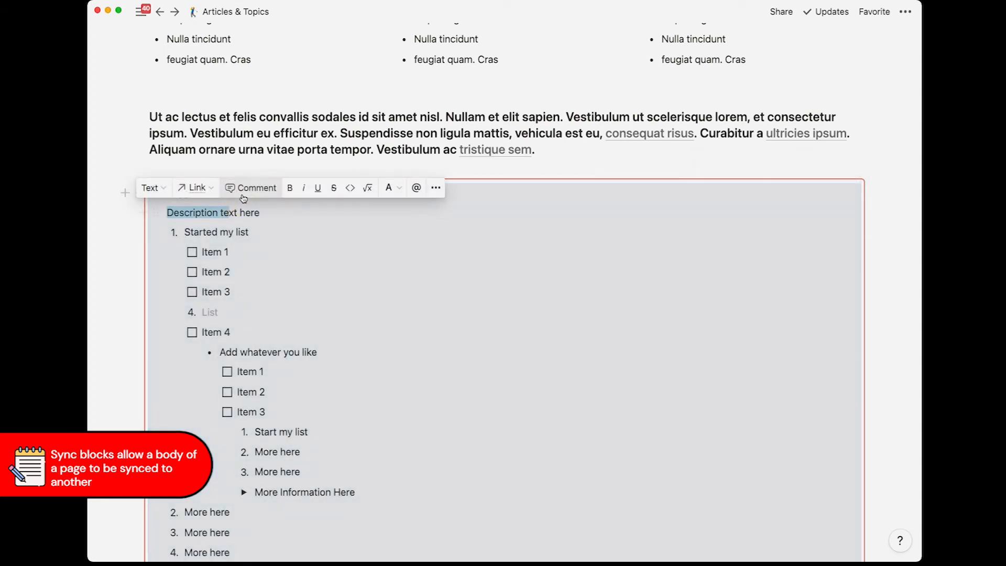
{"action": "left_click", "coordinate": [253, 187]}
{"action": "left_click", "coordinate": [299, 166]}
Step: Append 'ADD NEW TEXT' to the synced Toggle List heading and make it bold on Living Life
{"action": "left_click", "coordinate": [236, 190]}
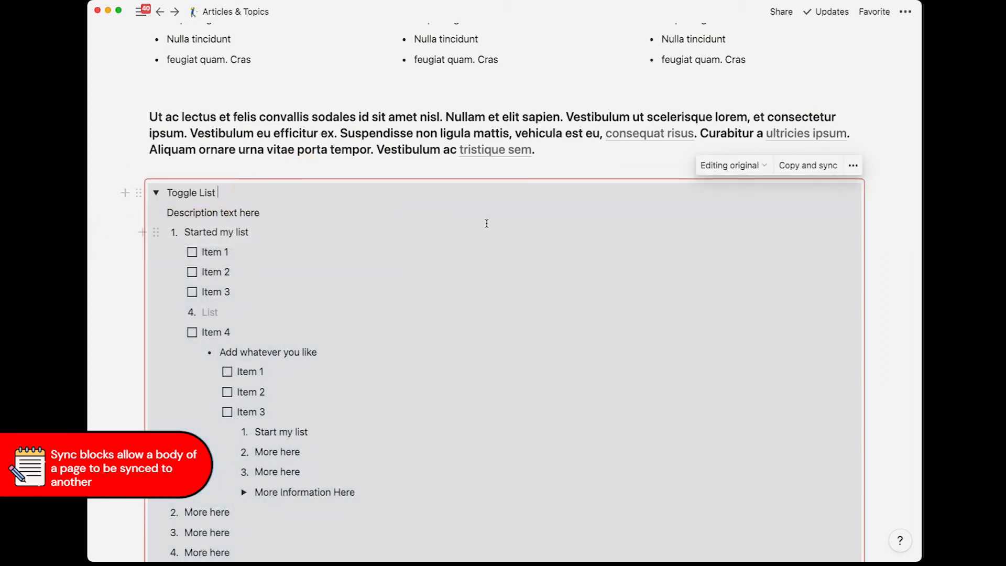
{"action": "type", "text": "ADD NEW"}
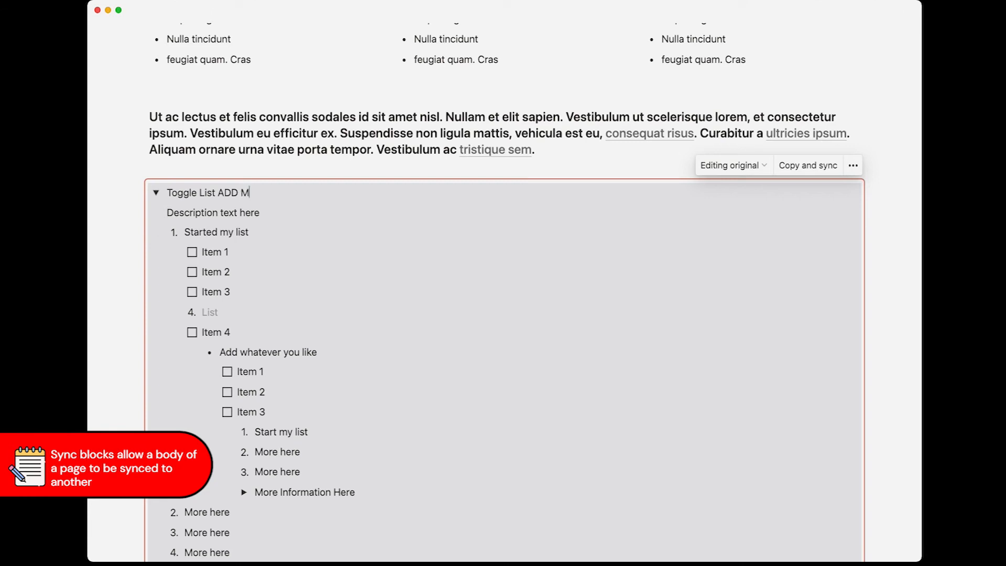
{"action": "type", "text": " TEXT"}
{"action": "left_click", "coordinate": [479, 151]}
{"action": "scroll", "coordinate": [464, 237], "scroll_direction": "up", "scroll_amount": 5}
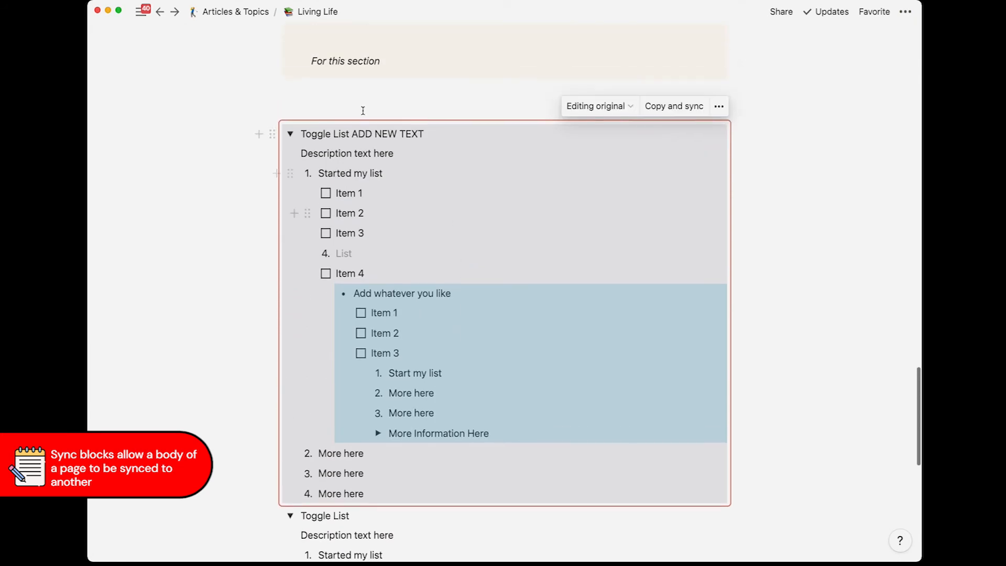
{"action": "left_click_drag", "start_coordinate": [351, 133], "coordinate": [428, 133]}
{"action": "key", "text": "super+b"}
Step: Go back to Articles & Topics and scroll through the page
{"action": "key", "text": "super+["}
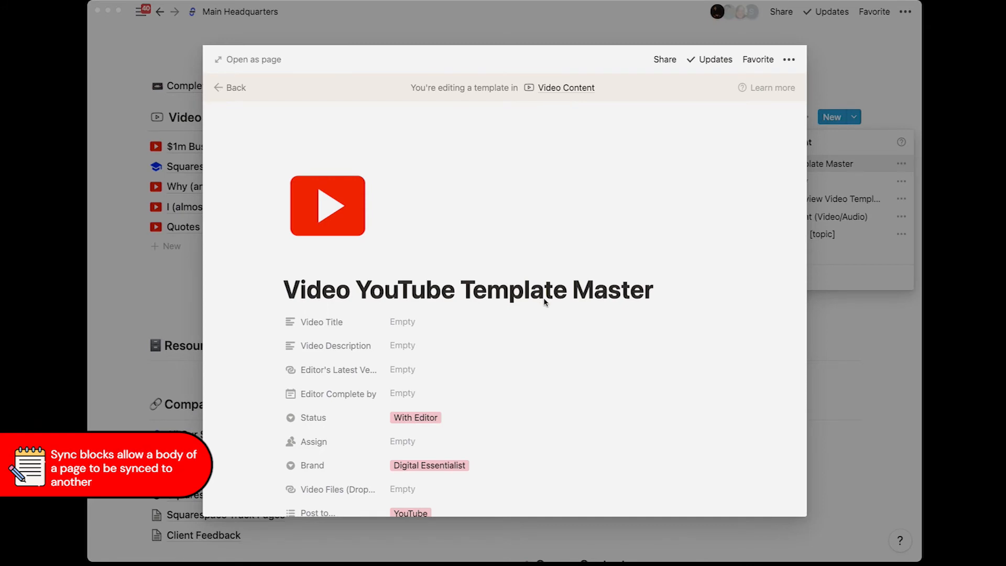
{"action": "scroll", "coordinate": [544, 303], "scroll_direction": "down", "scroll_amount": 3}
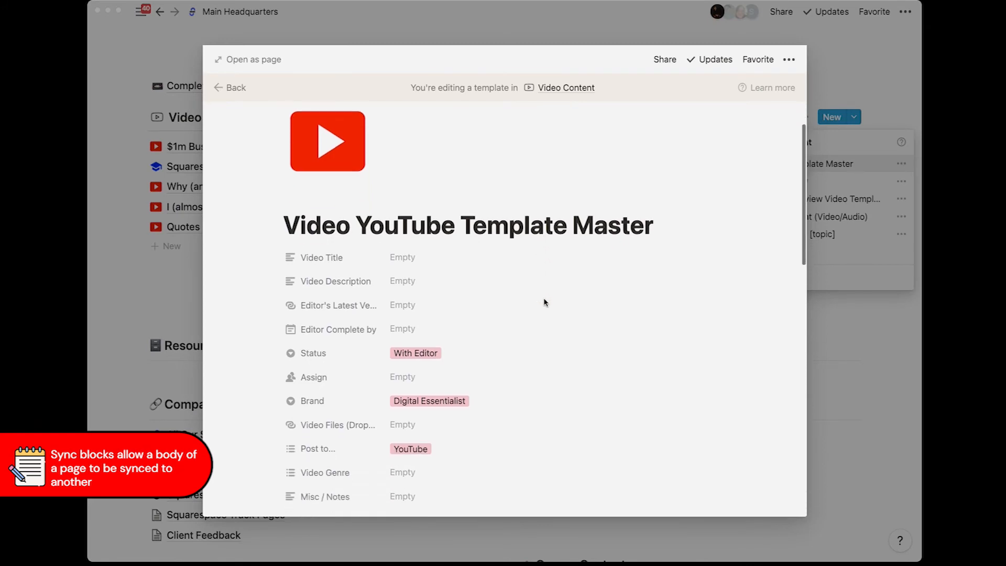
{"action": "scroll", "coordinate": [544, 302], "scroll_direction": "down", "scroll_amount": 15}
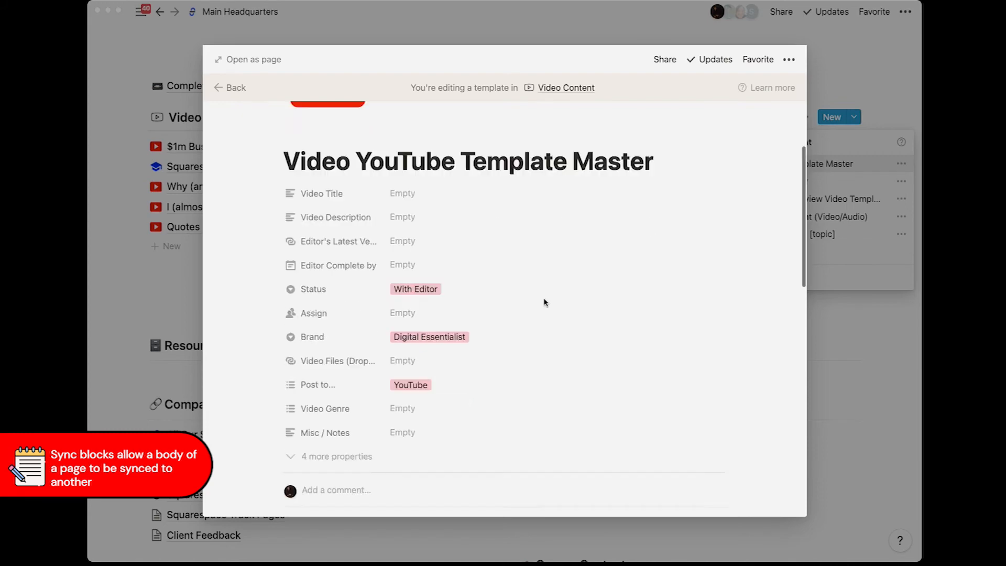
{"action": "scroll", "coordinate": [545, 302], "scroll_direction": "down", "scroll_amount": 3}
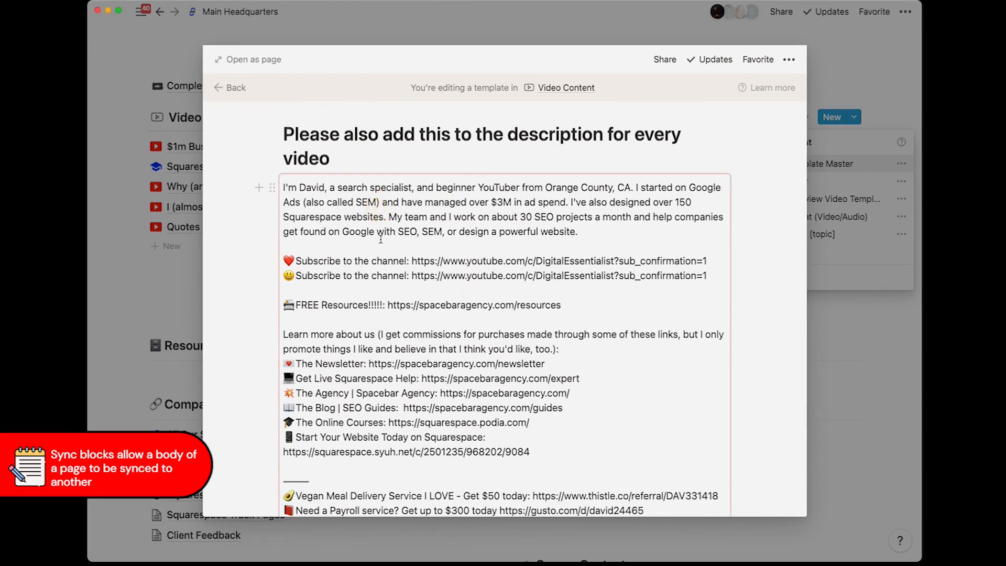
{"action": "scroll", "coordinate": [398, 256], "scroll_direction": "down", "scroll_amount": 4}
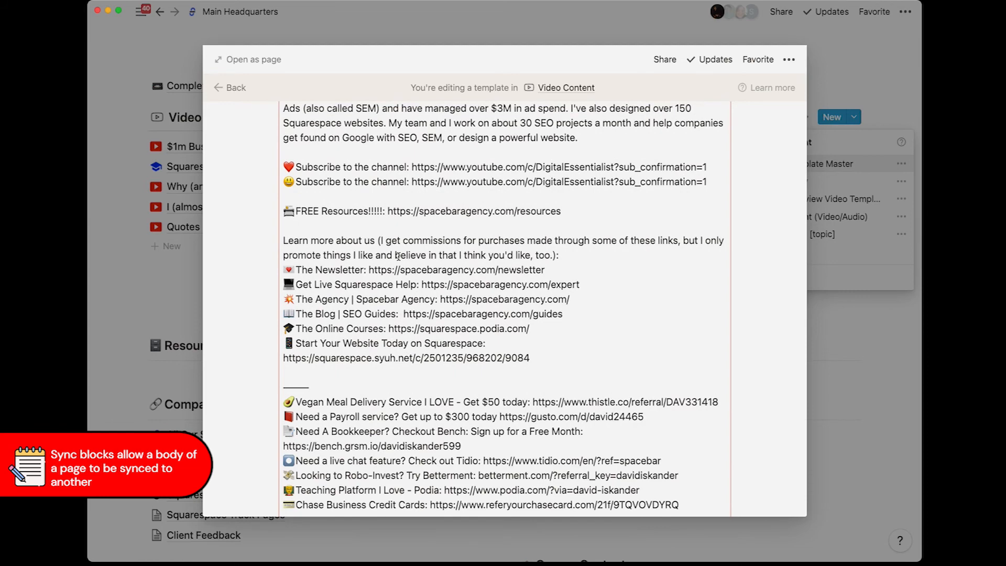
{"action": "scroll", "coordinate": [398, 256], "scroll_direction": "up", "scroll_amount": 3}
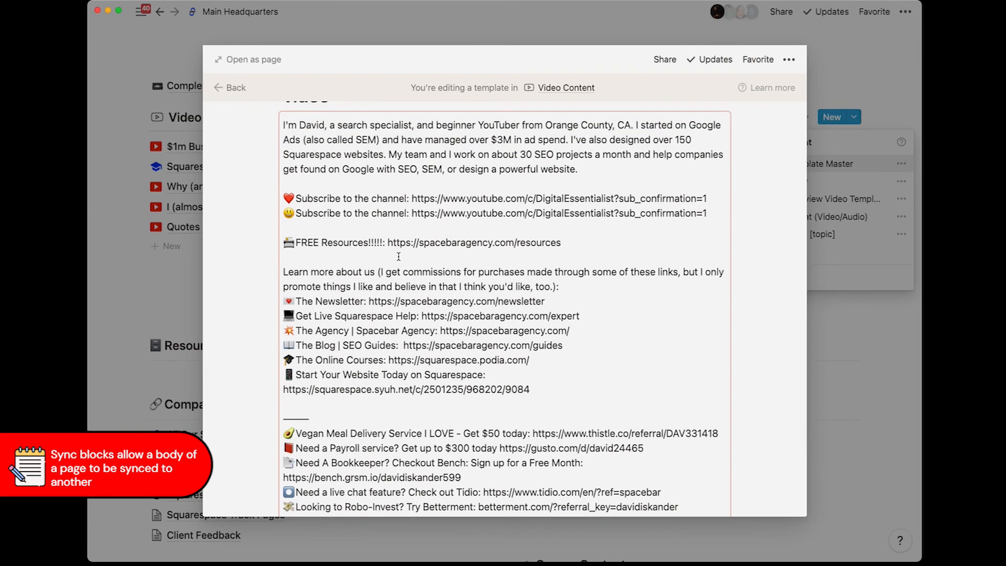
{"action": "scroll", "coordinate": [398, 256], "scroll_direction": "down", "scroll_amount": 2}
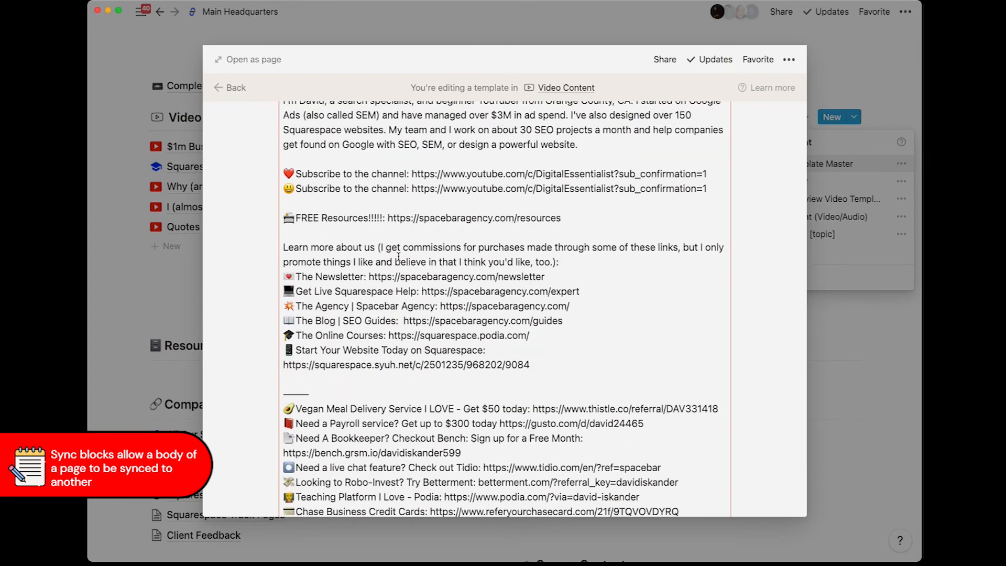
{"action": "scroll", "coordinate": [418, 263], "scroll_direction": "up", "scroll_amount": 2}
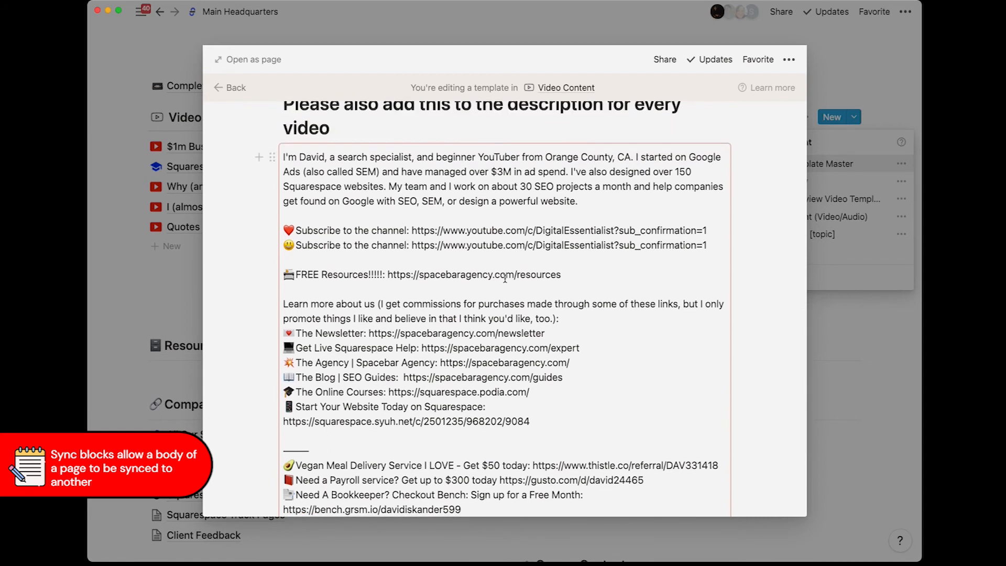
Step: Add a 'New Link:' line with the pasted website.com link below FREE Resources
{"action": "left_click", "coordinate": [588, 278]}
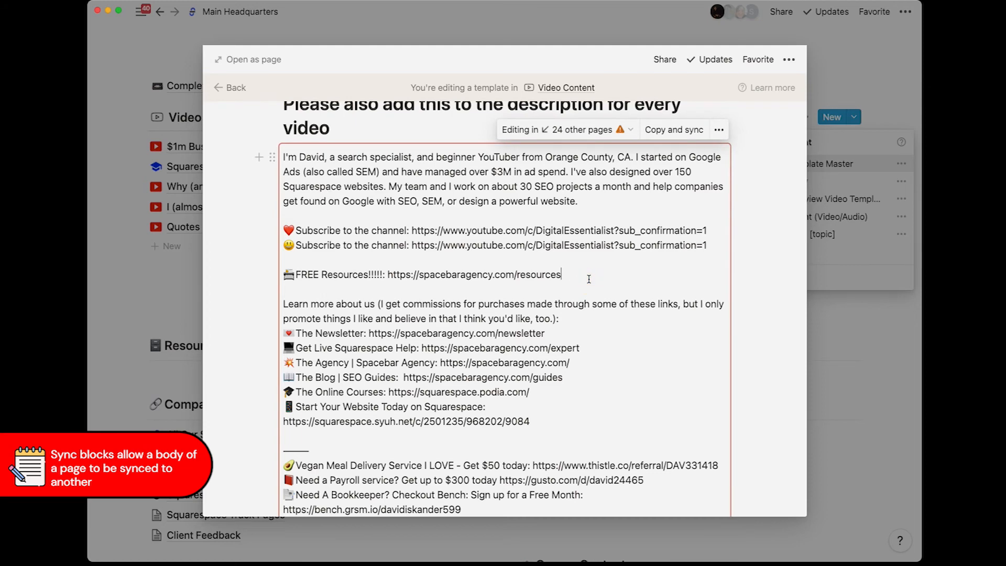
{"action": "key", "text": "Return"}
{"action": "type", "text": "New Link:"}
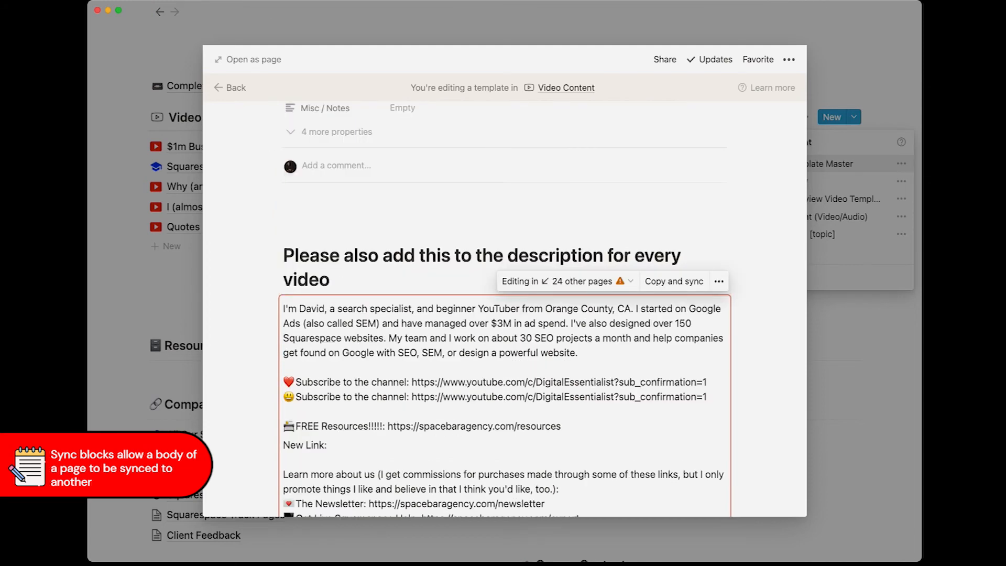
{"action": "type", "text": "website.com"}
{"action": "scroll", "coordinate": [382, 358], "scroll_direction": "down", "scroll_amount": 3}
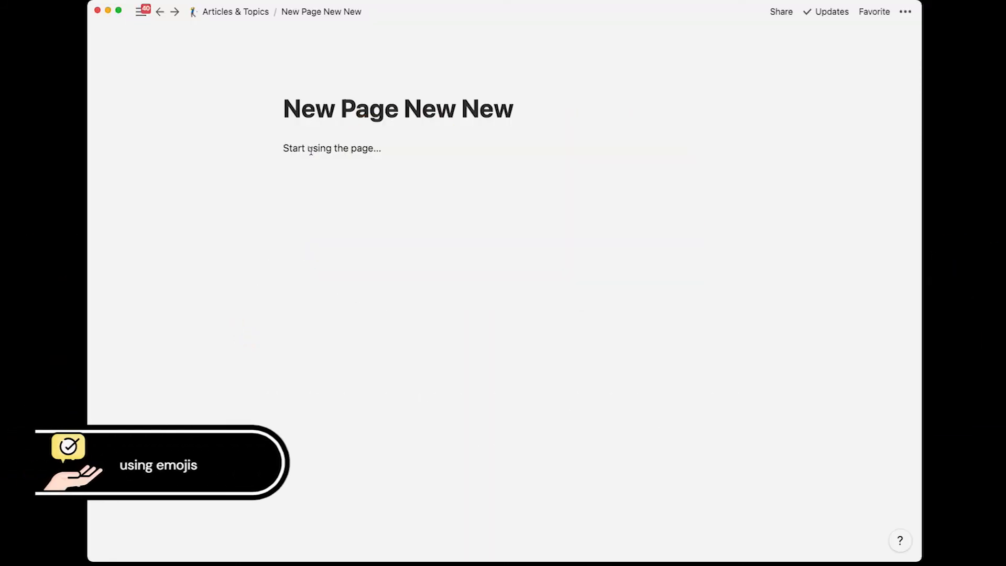
Step: Give New Page New New a random emoji icon, then reopen it from Articles & Topics
{"action": "left_click", "coordinate": [303, 84]}
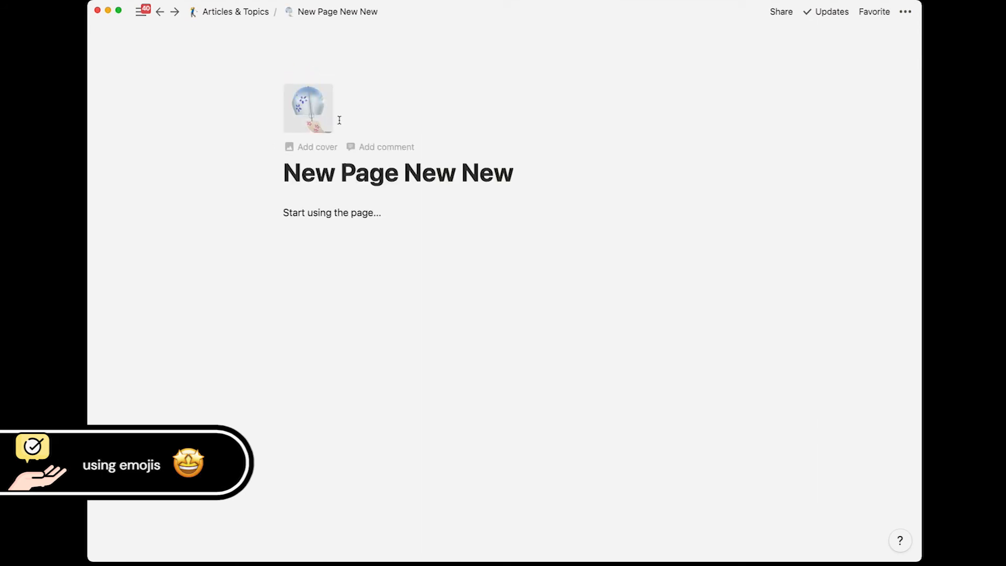
{"action": "left_click", "coordinate": [237, 12]}
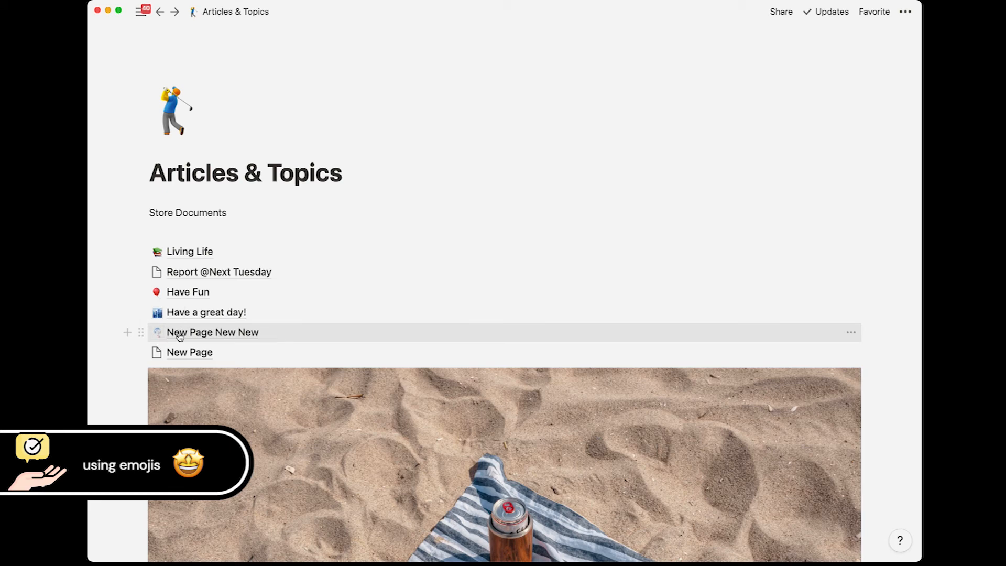
{"action": "left_click", "coordinate": [196, 332]}
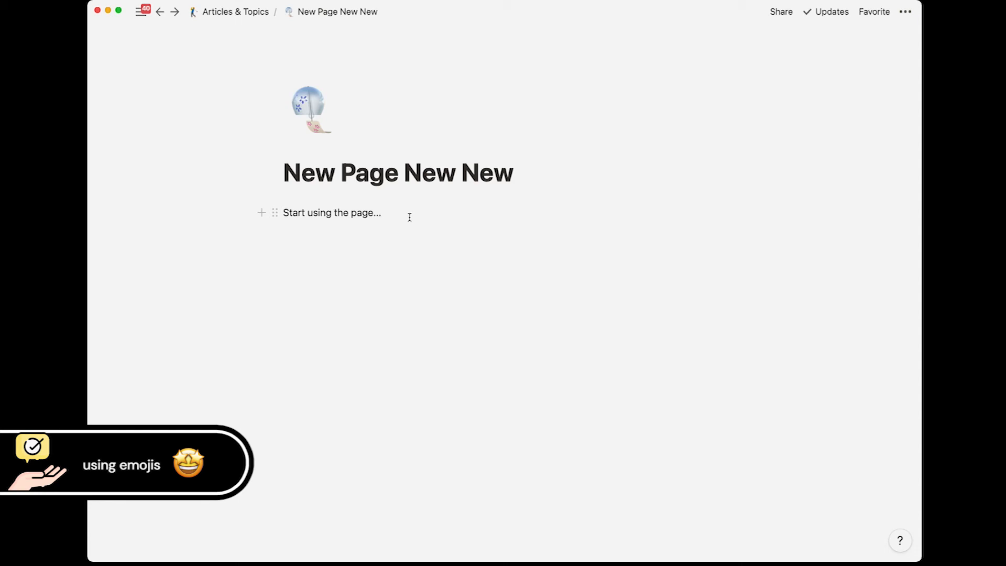
Step: On a new line, insert the Singapore flag, slightly smiling face and four-leaf clover emojis
{"action": "key", "text": "Return"}
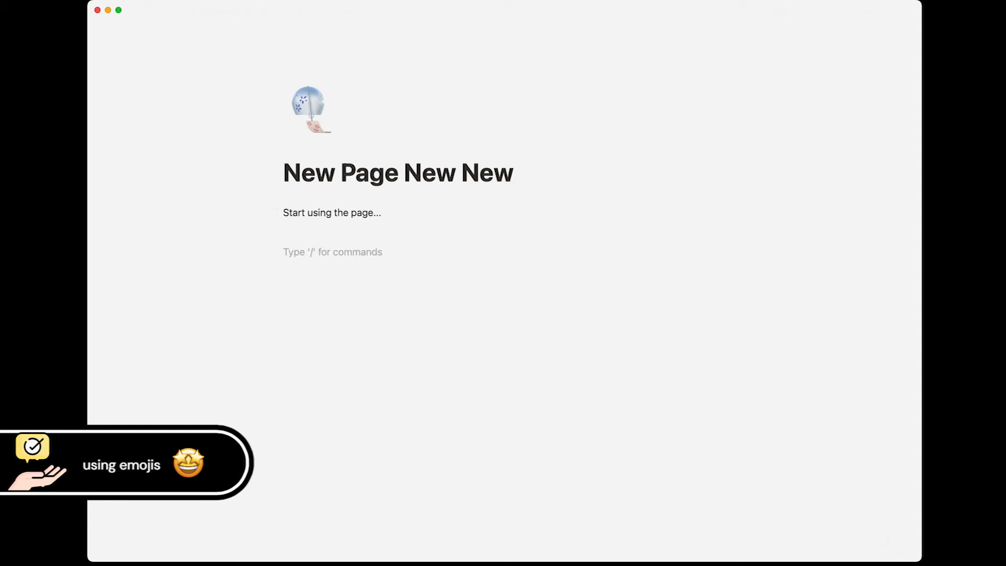
{"action": "type", "text": ":"}
{"action": "type", "text": "singa"}
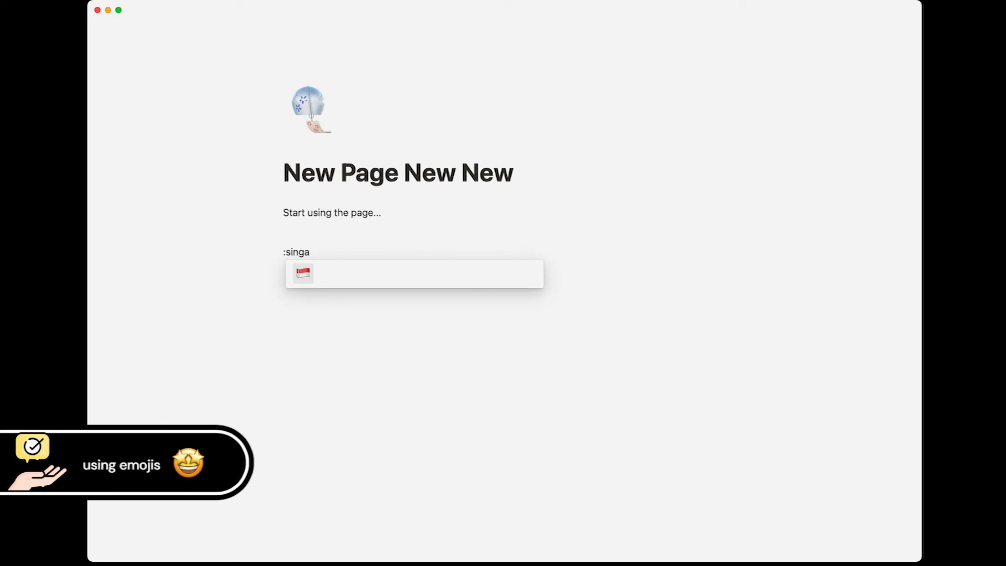
{"action": "key", "text": "Return"}
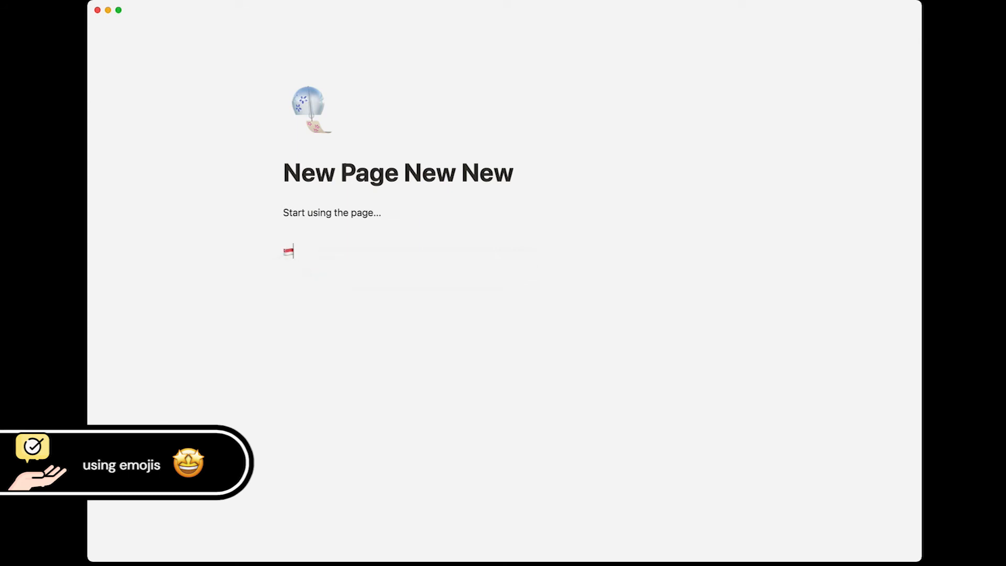
{"action": "type", "text": ":)"}
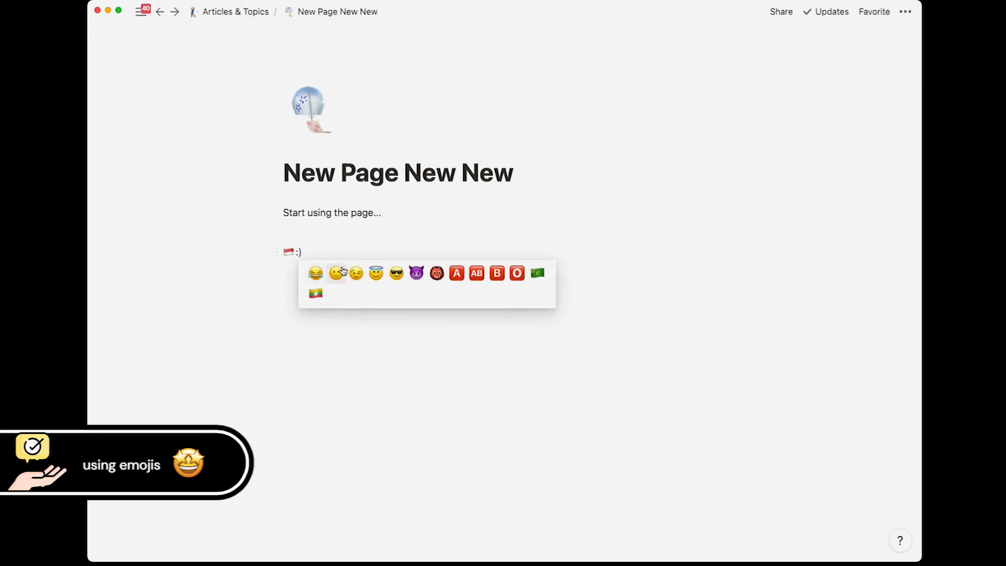
{"action": "left_click", "coordinate": [338, 268]}
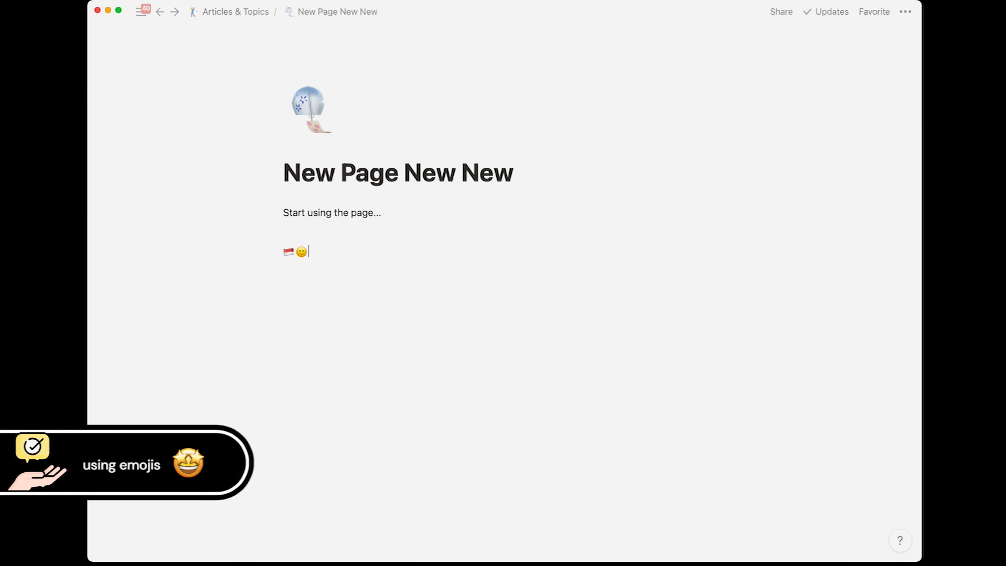
{"action": "type", "text": ":leaf"}
{"action": "key", "text": "Right"}
{"action": "key", "text": "Right"}
{"action": "key", "text": "Right"}
{"action": "key", "text": "Return"}
Step: Add the female technologist and green check emojis to the same line
{"action": "type", "text": ":"}
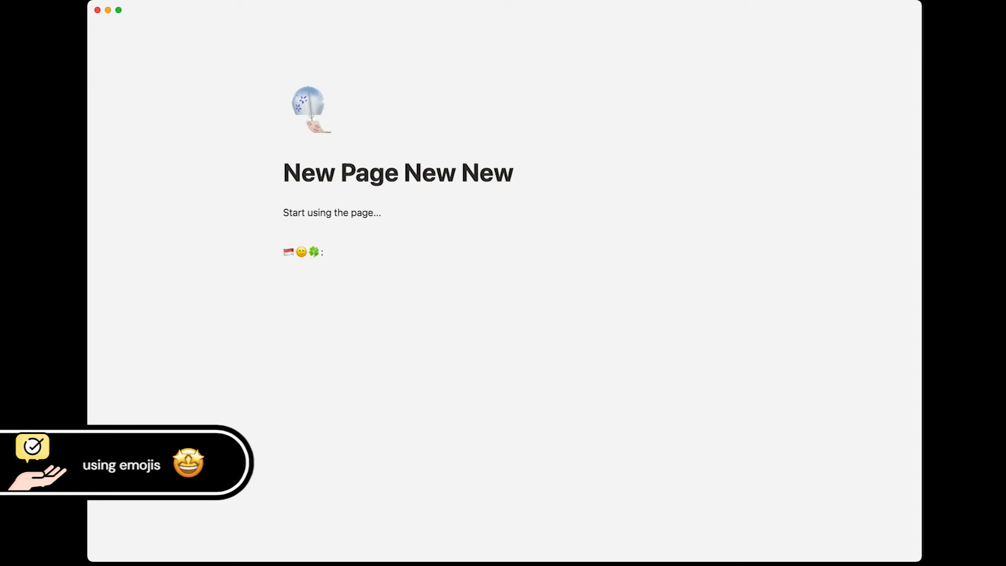
{"action": "type", "text": "w"}
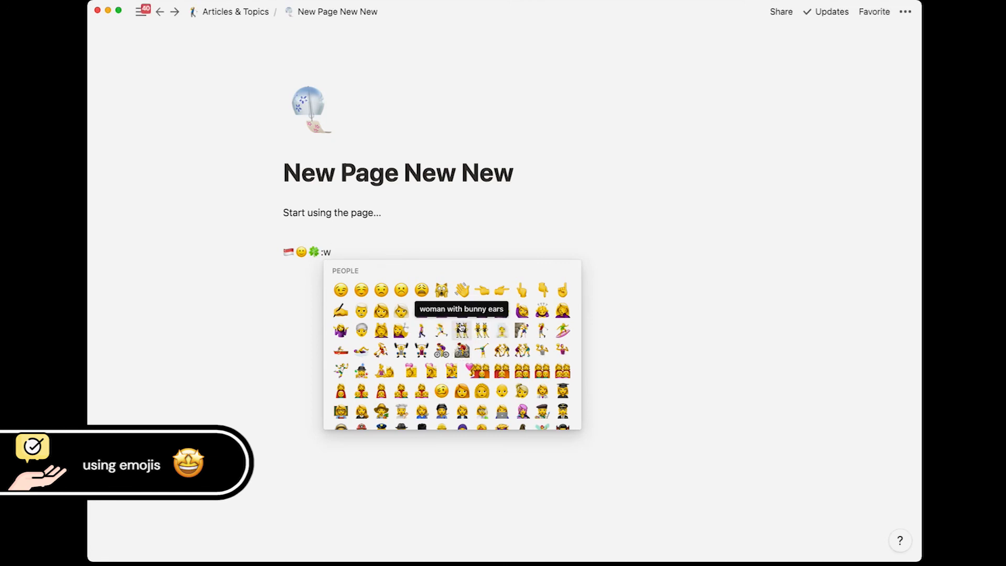
{"action": "mouse_move", "coordinate": [501, 411]}
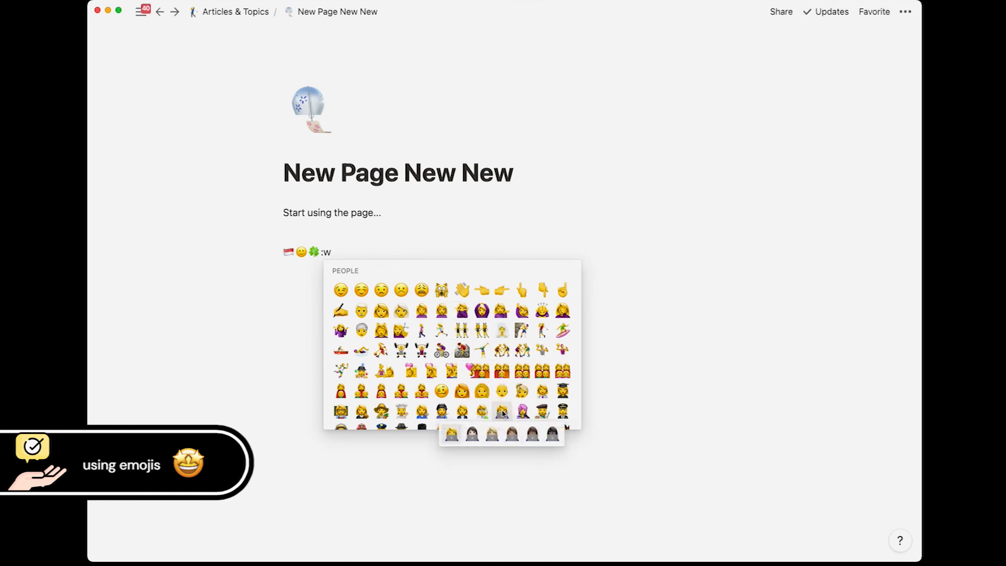
{"action": "left_click", "coordinate": [455, 438]}
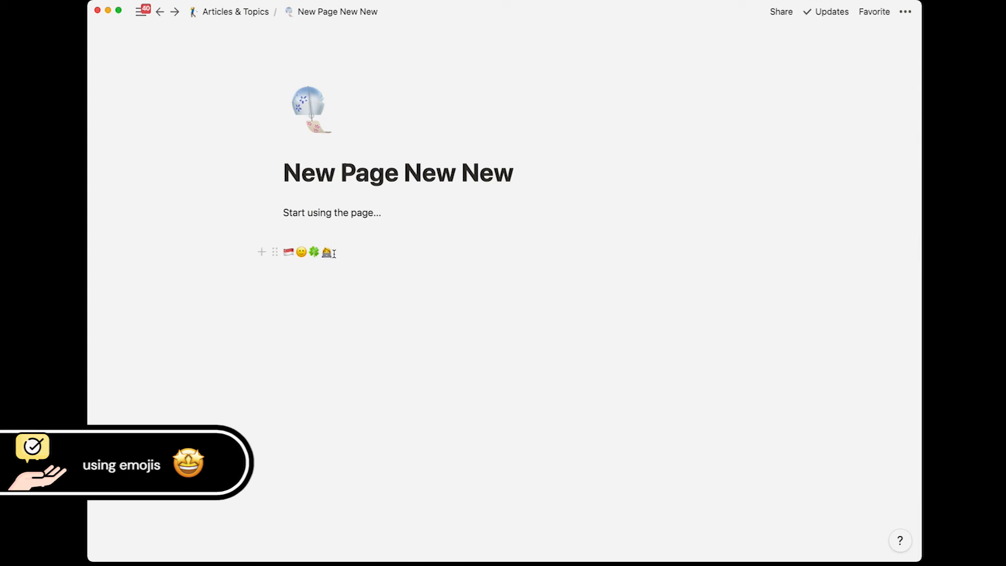
{"action": "type", "text": "K"}
{"action": "key", "text": "BackSpace"}
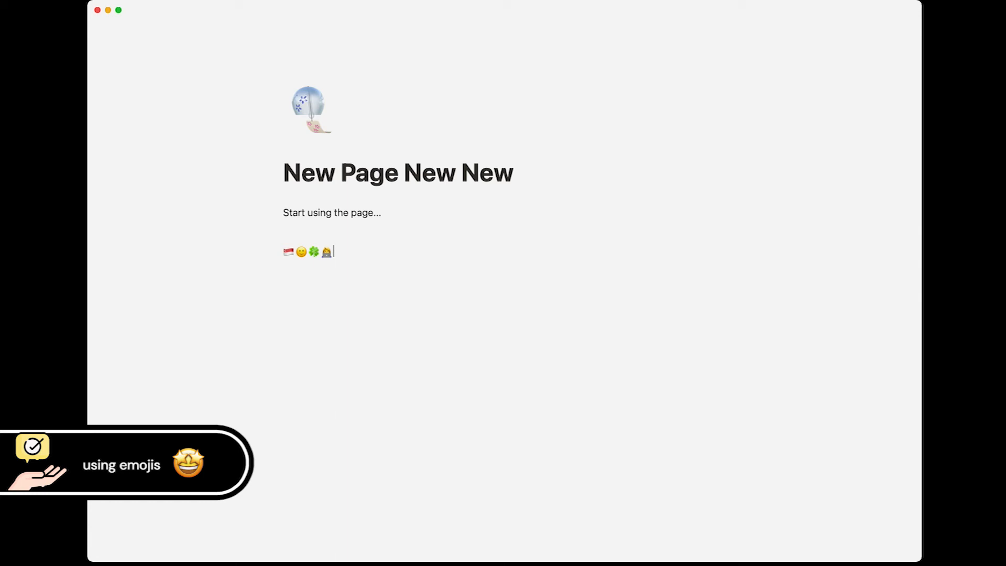
{"action": "type", "text": ":check"}
{"action": "key", "text": "Right"}
{"action": "key", "text": "Right"}
{"action": "key", "text": "Return"}
Step: Turn the emoji line into a Heading 1 and start an empty block below
{"action": "key", "text": "shift+Left"}
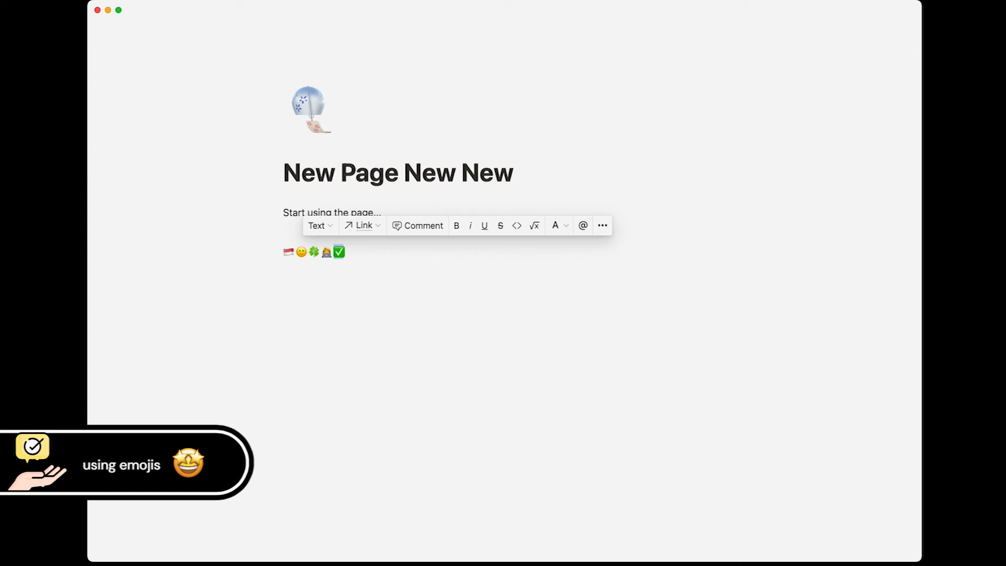
{"action": "key", "text": "super+alt+1"}
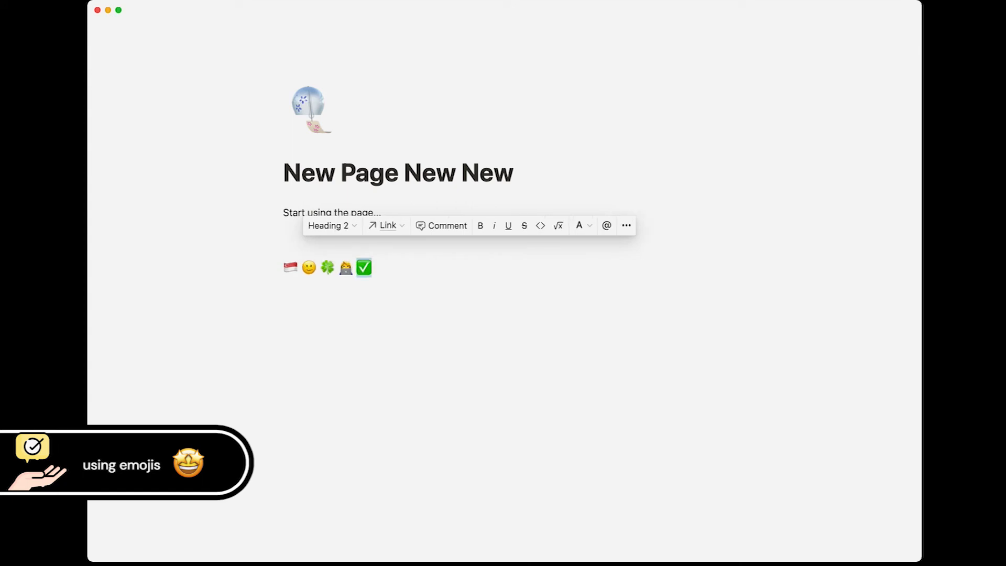
{"action": "left_click", "coordinate": [432, 308]}
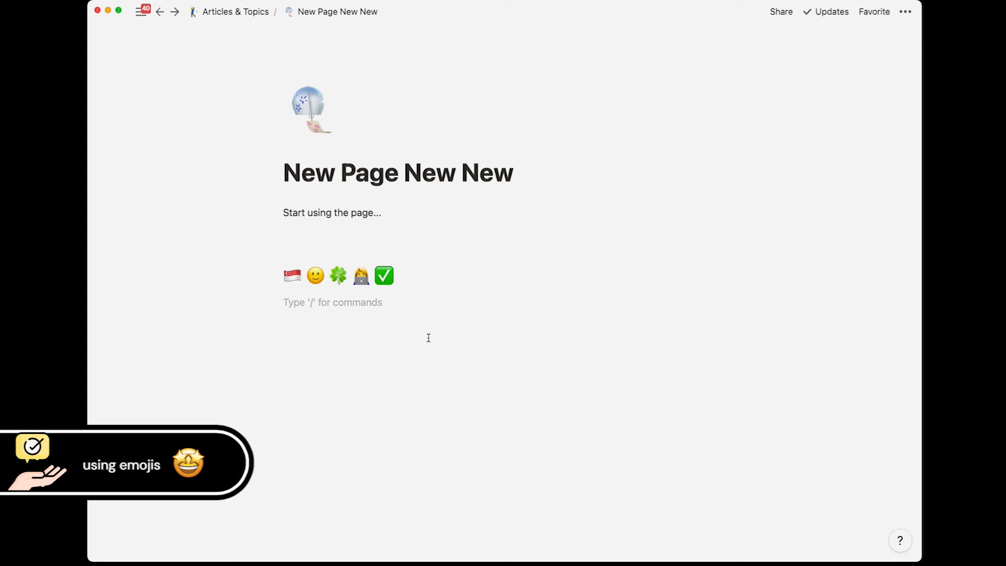
{"action": "left_click", "coordinate": [518, 261]}
{"action": "key", "text": "super+["}
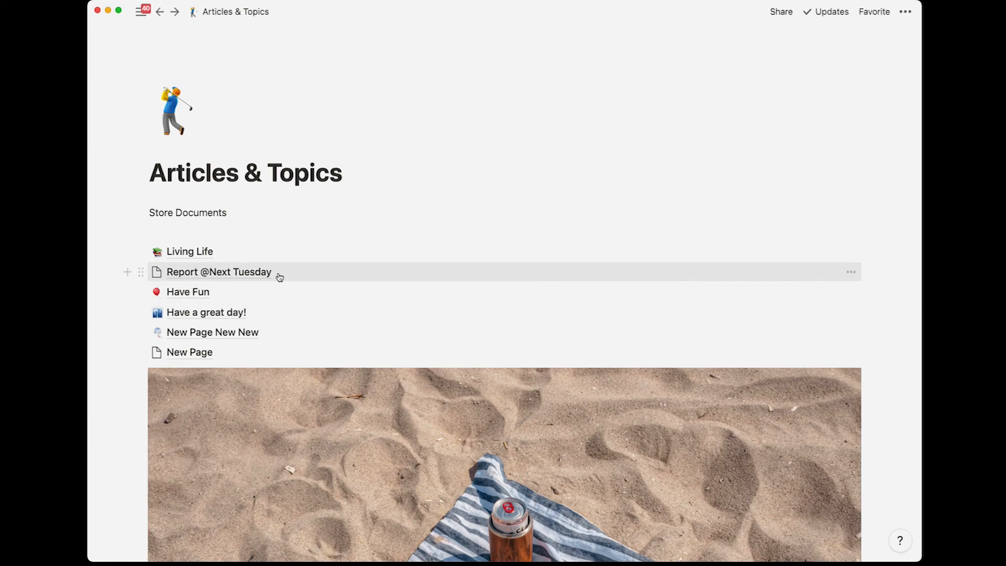
{"action": "left_click", "coordinate": [244, 273]}
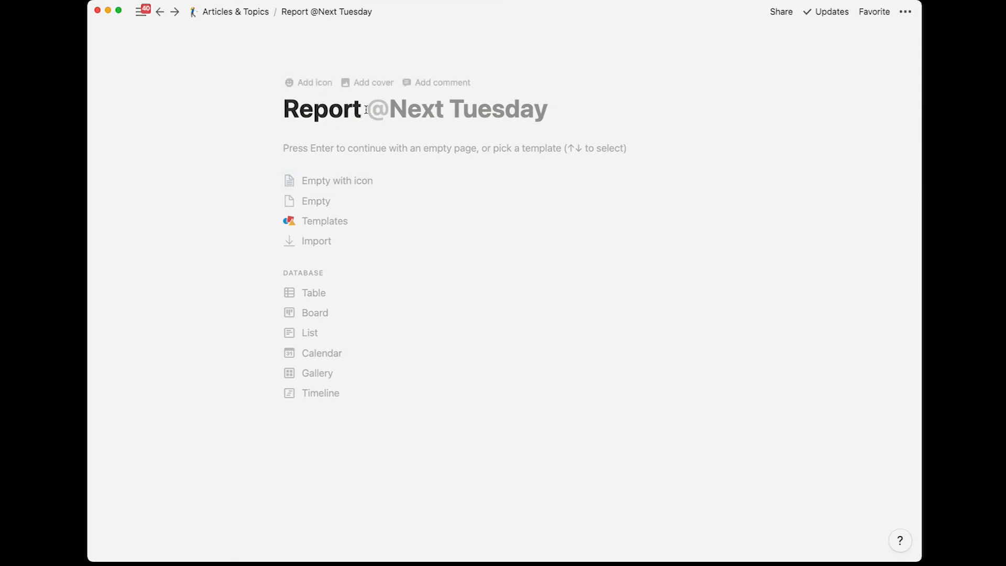
{"action": "mouse_move", "coordinate": [410, 108]}
{"action": "left_click", "coordinate": [394, 110]}
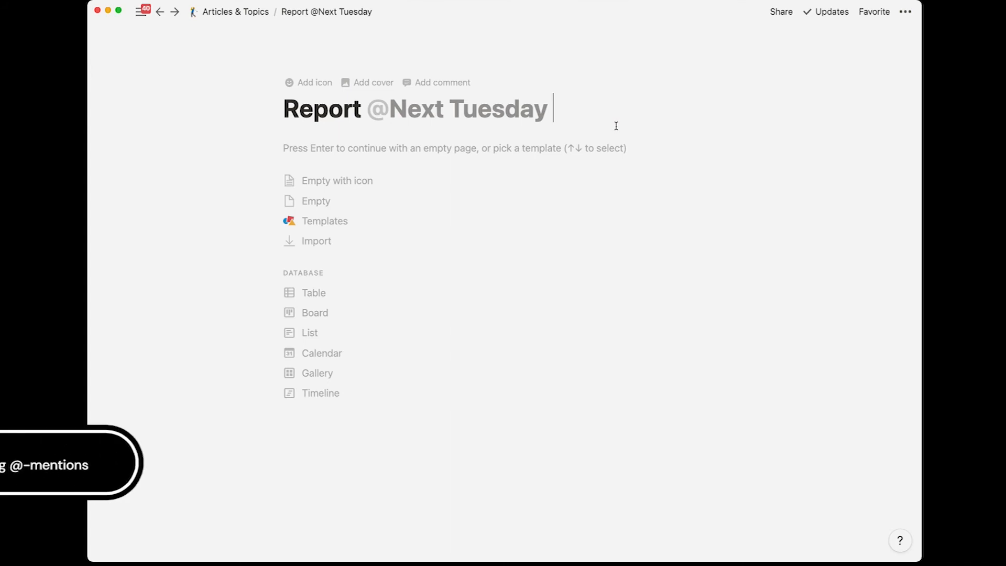
{"action": "key", "text": "Return"}
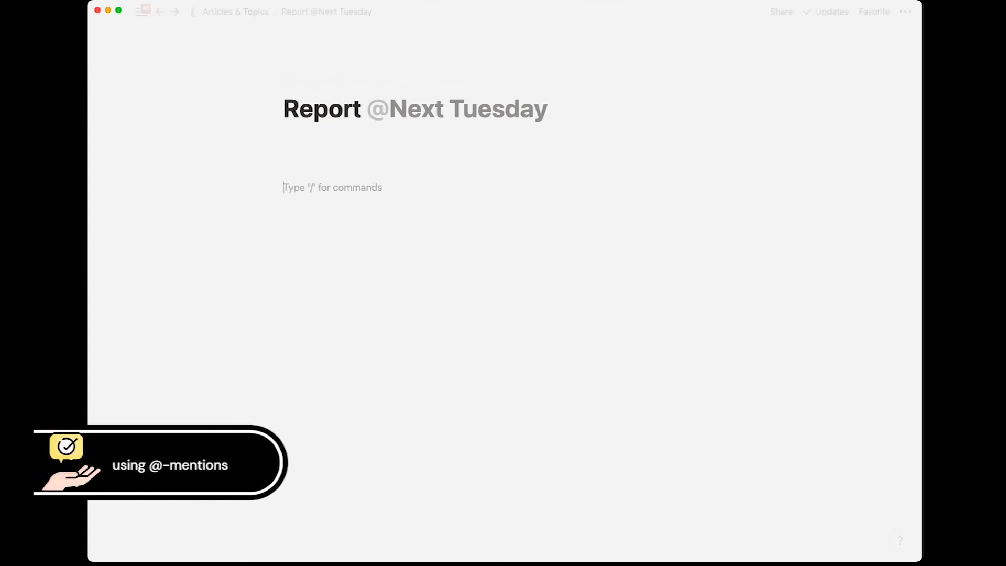
{"action": "type", "text": "@"}
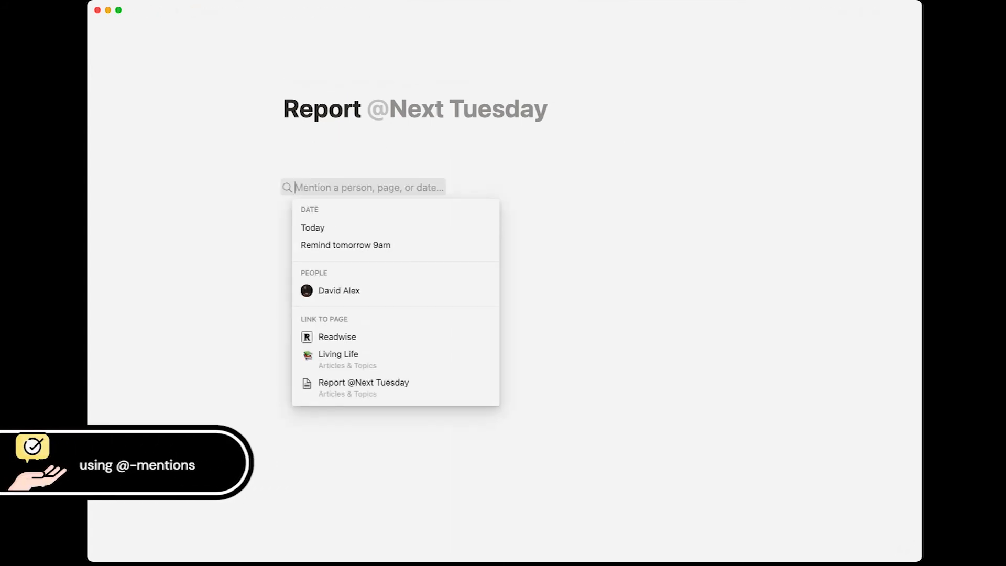
{"action": "key", "text": "Escape"}
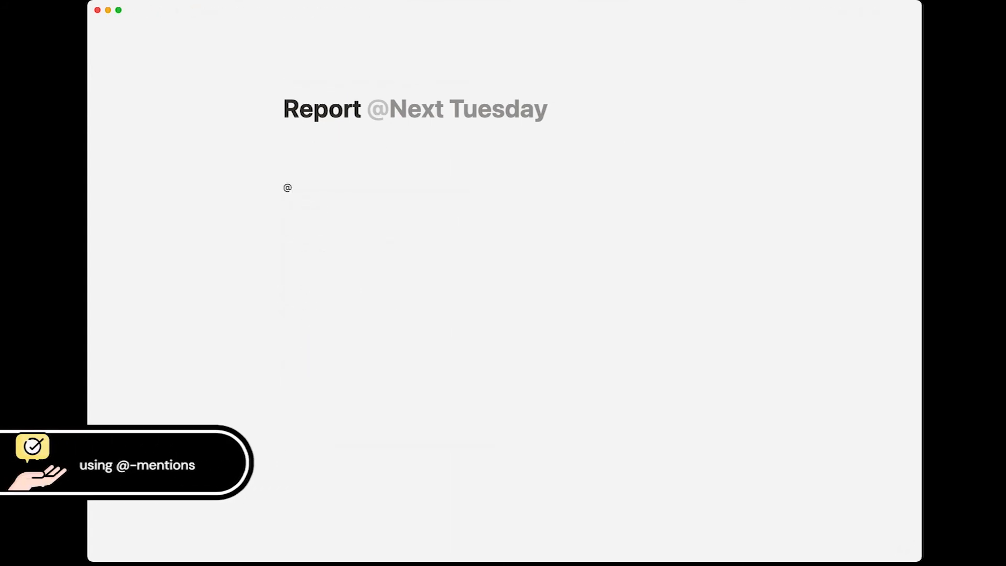
{"action": "key", "text": "BackSpace"}
{"action": "type", "text": "@"}
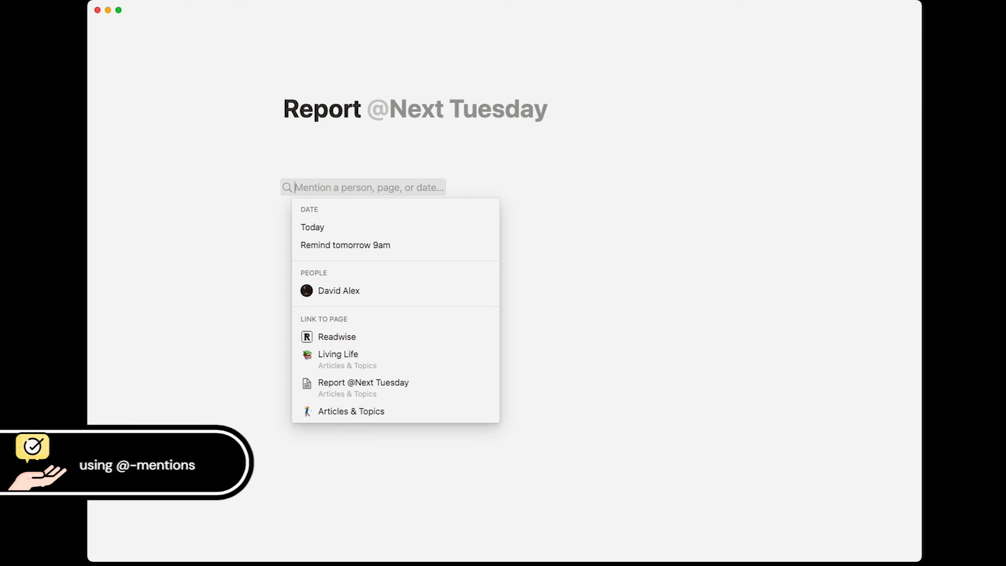
{"action": "type", "text": "today"}
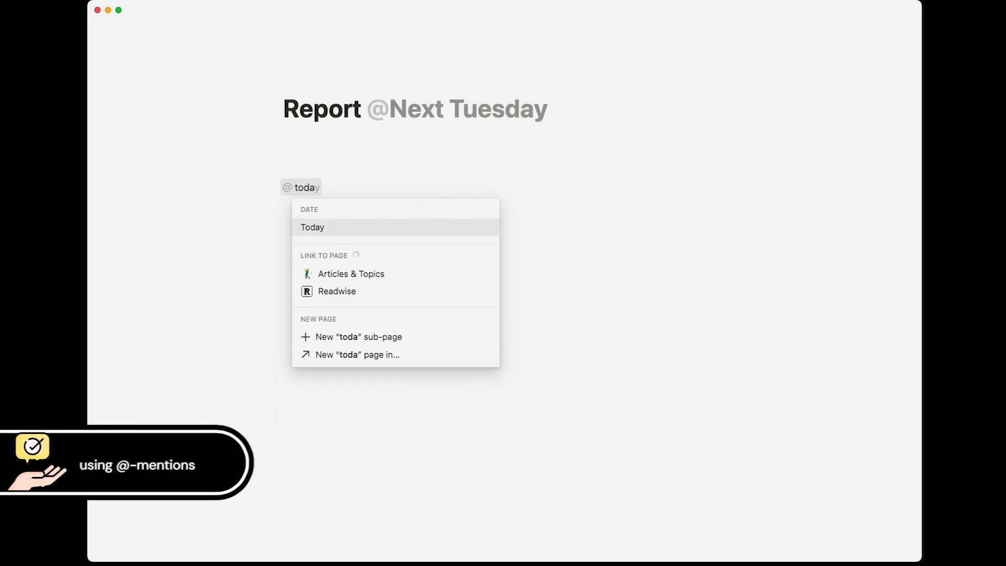
{"action": "key", "text": "BackSpace"}
{"action": "key", "text": "BackSpace"}
{"action": "key", "text": "BackSpace"}
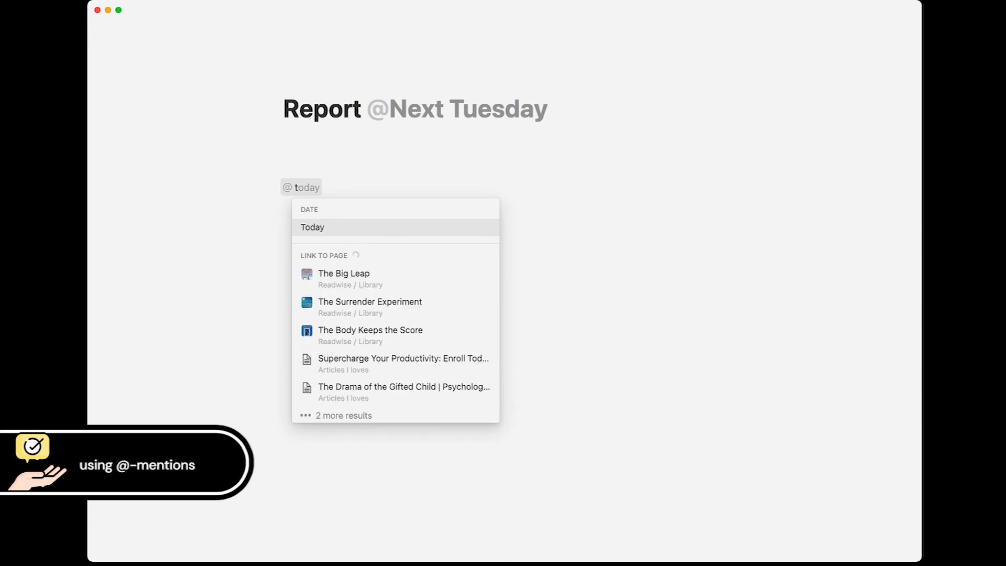
{"action": "key", "text": "Return"}
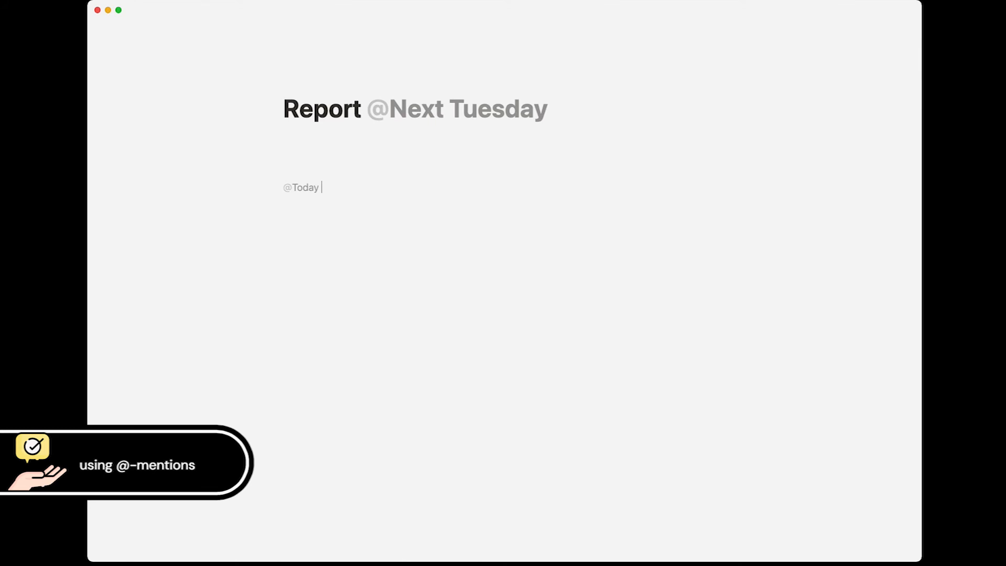
{"action": "type", "text": "@sep"}
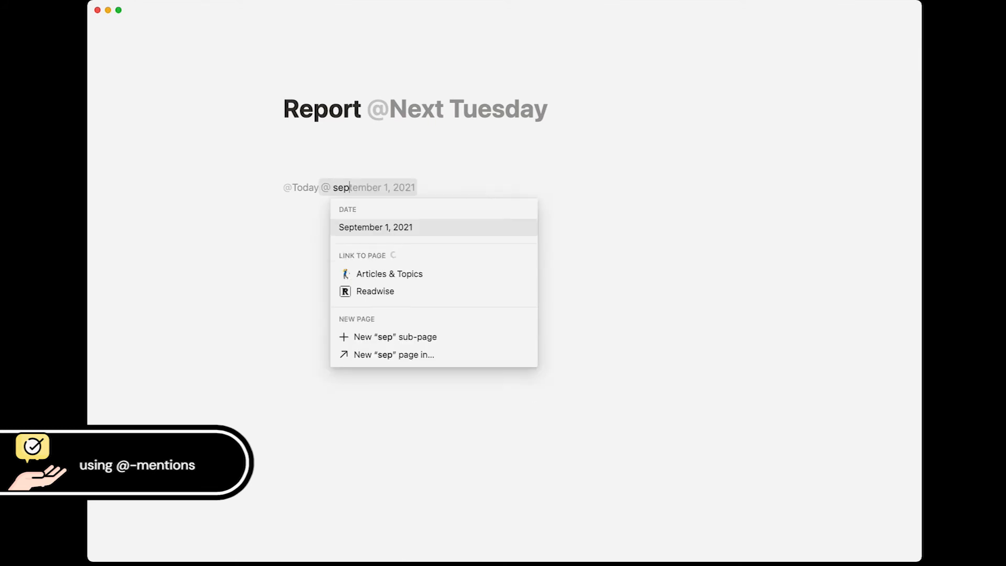
{"action": "key", "text": "Return"}
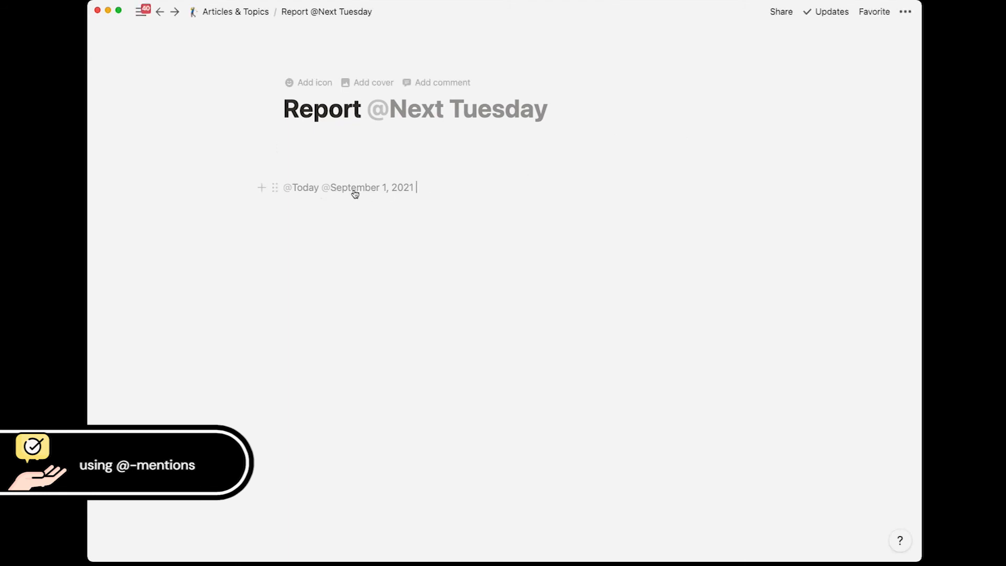
{"action": "key", "text": "Return"}
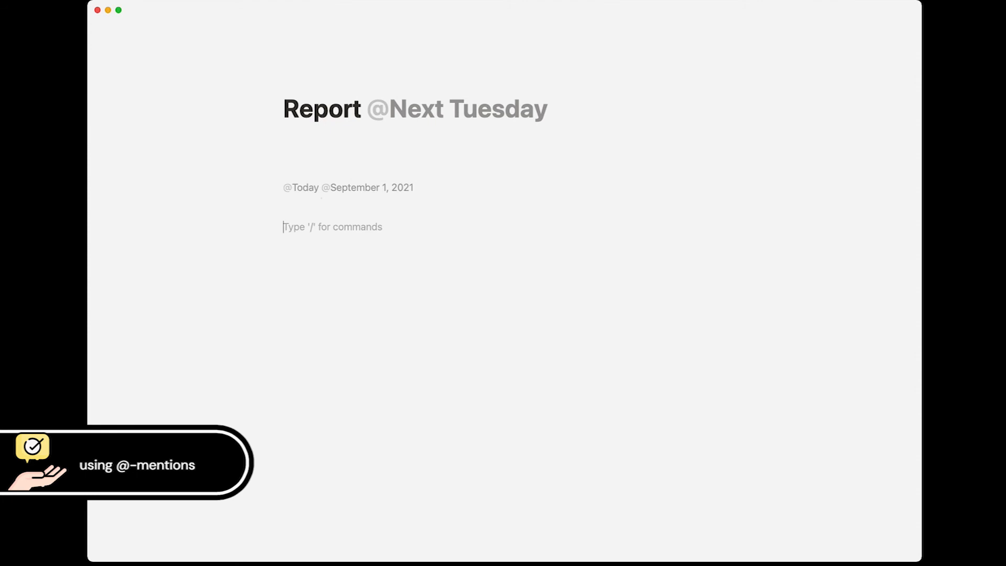
{"action": "type", "text": "@now"}
{"action": "key", "text": "Return"}
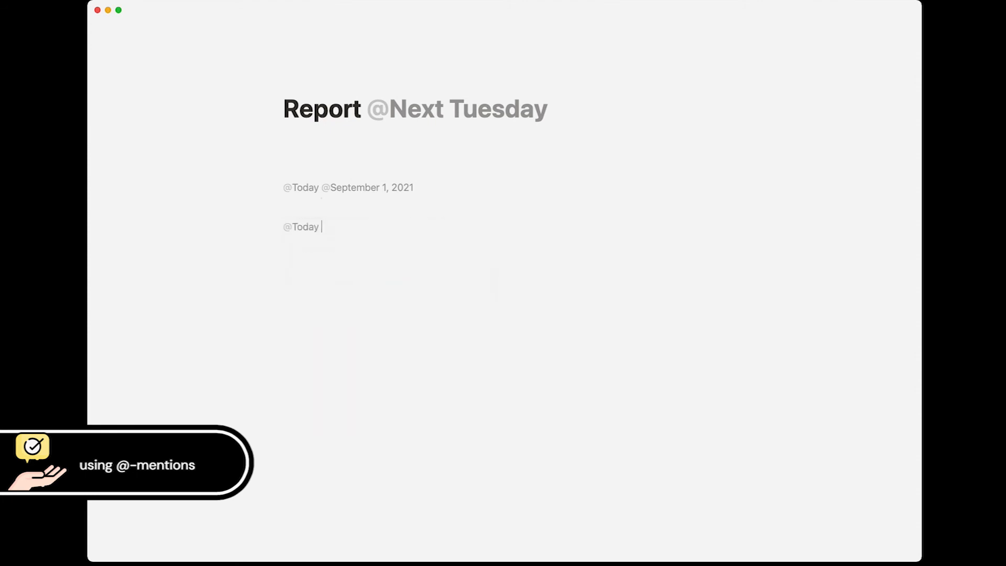
{"action": "type", "text": "was awesome. I can't wait for @next fri"}
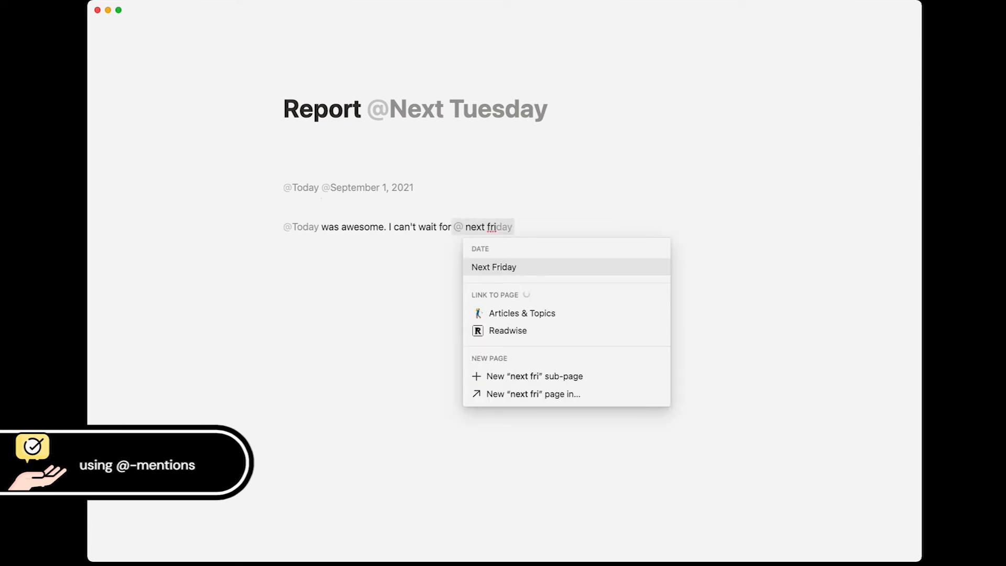
{"action": "key", "text": "Return"}
{"action": "type", "text": "."}
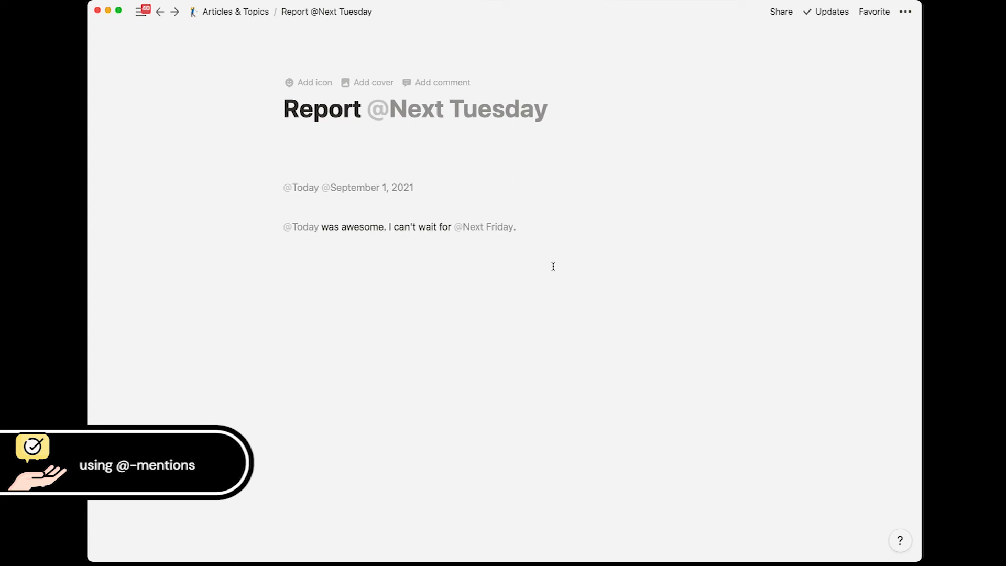
Step: Check the calendar dates behind the Next Friday and Today mentions, then add an empty line
{"action": "left_click", "coordinate": [486, 229]}
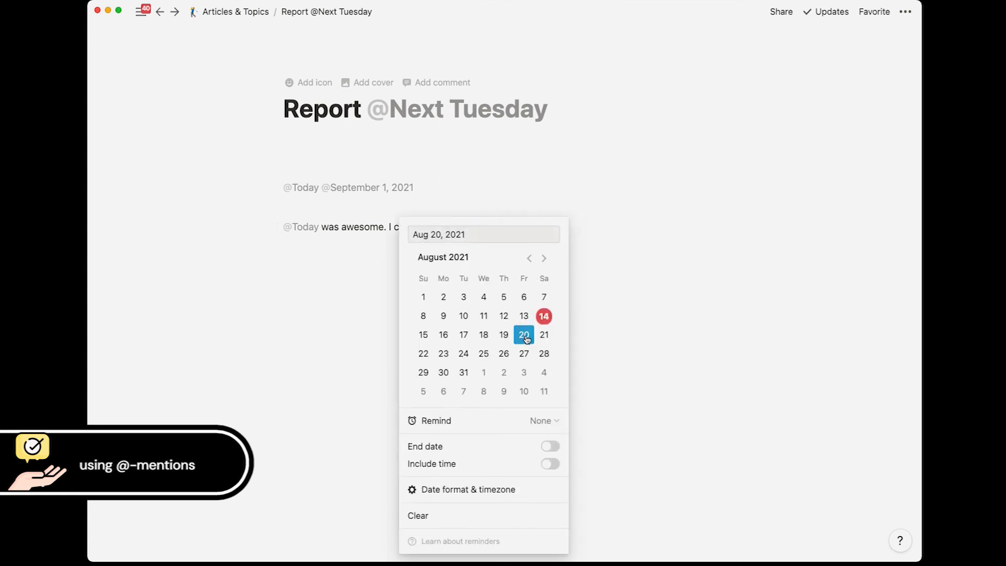
{"action": "left_click", "coordinate": [272, 277]}
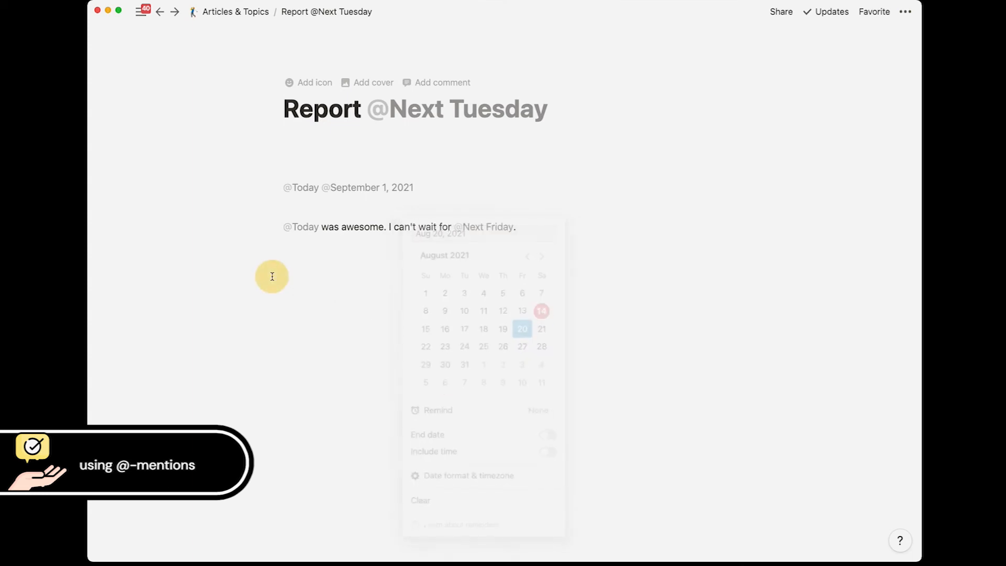
{"action": "left_click", "coordinate": [307, 230]}
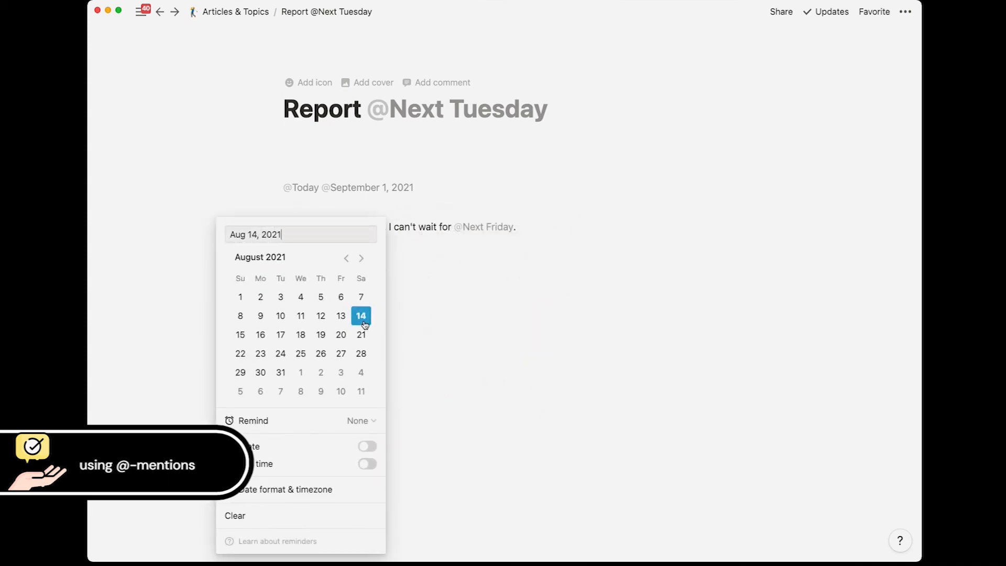
{"action": "left_click", "coordinate": [434, 307]}
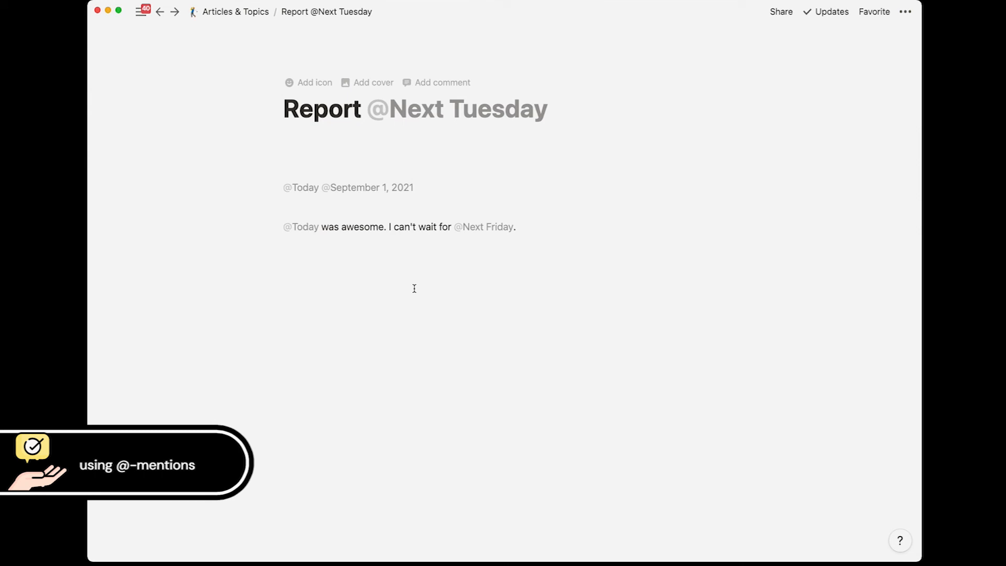
{"action": "left_click", "coordinate": [443, 305]}
Step: On a new line, mention the workspace member and link the New Page New New page inline
{"action": "key", "text": "Return"}
{"action": "type", "text": "@"}
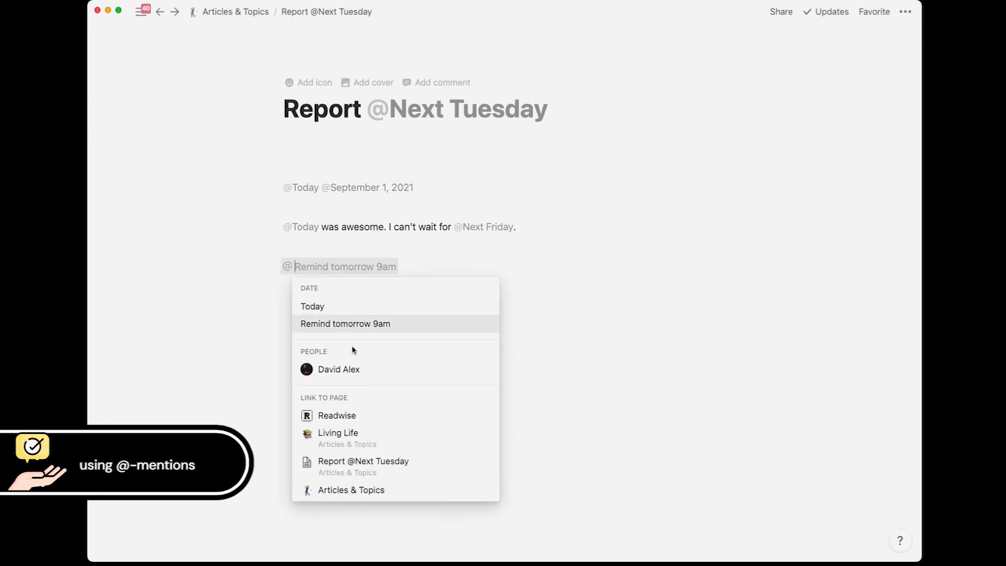
{"action": "left_click", "coordinate": [350, 369]}
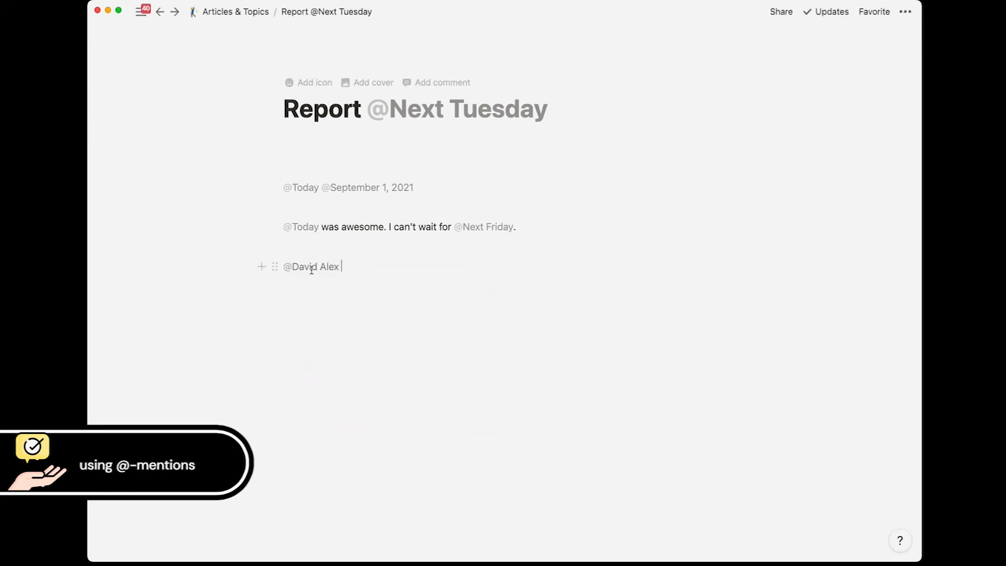
{"action": "type", "text": "@"}
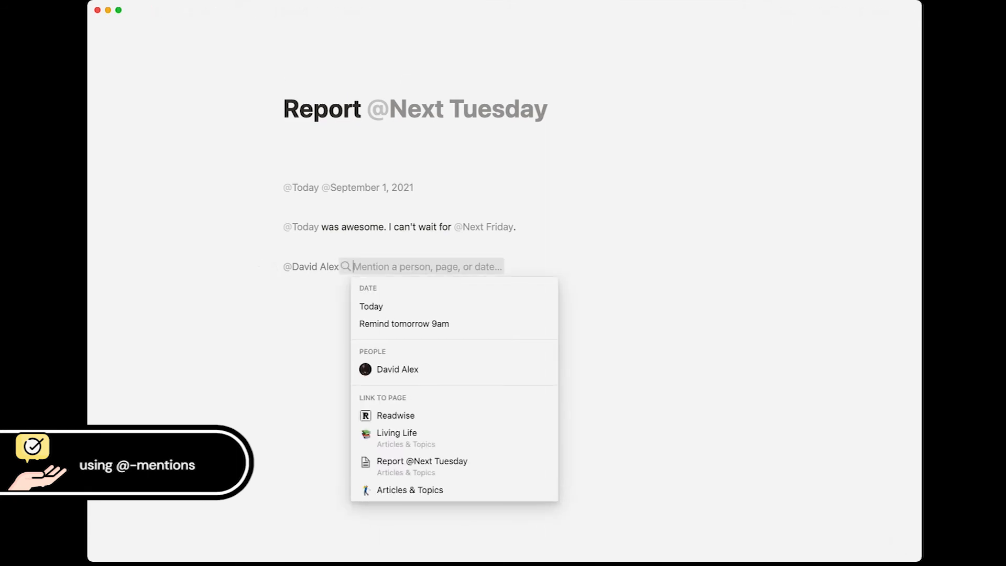
{"action": "type", "text": "New"}
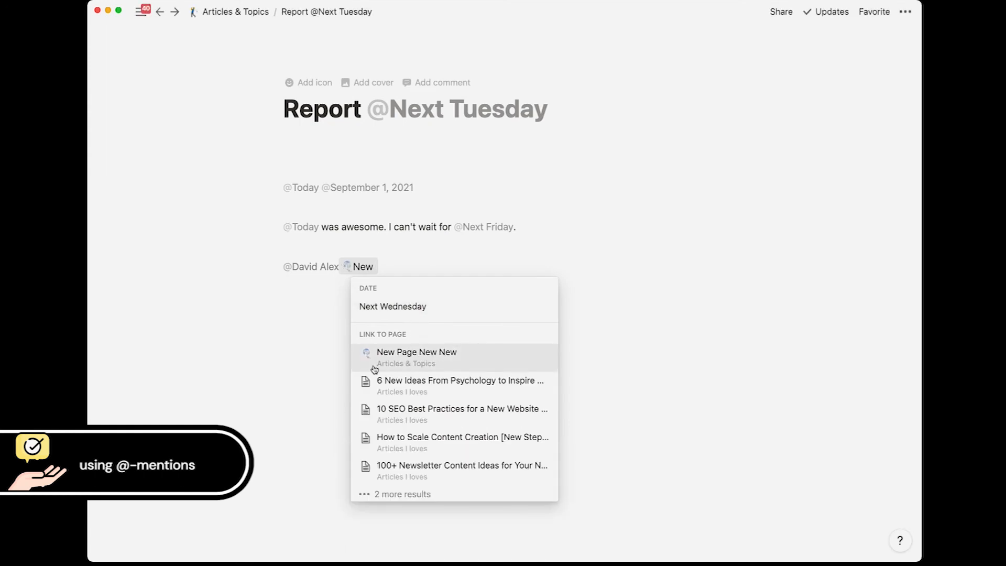
{"action": "left_click", "coordinate": [403, 362]}
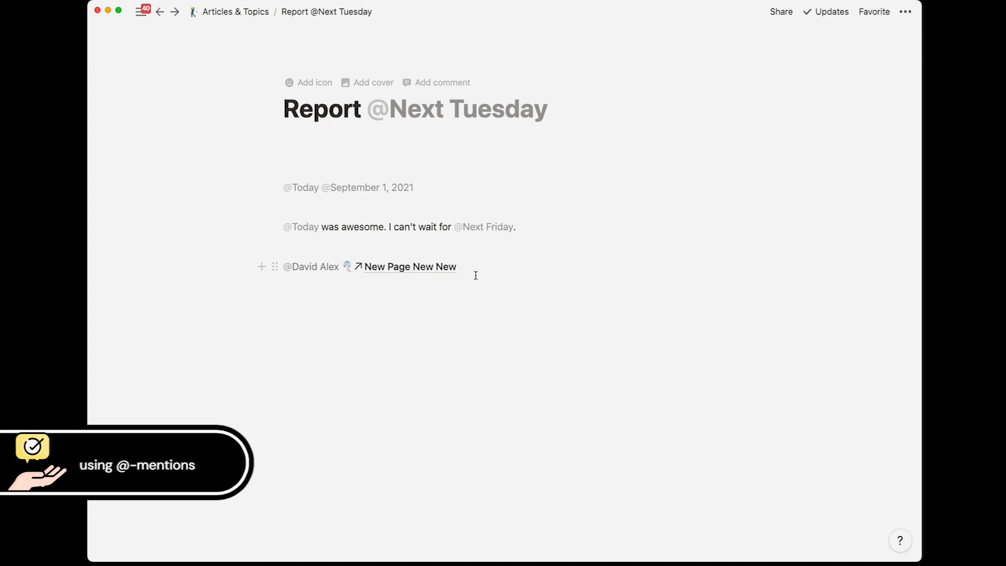
Step: Insert a sub-page named 'New Page' right after 'sapien.' in the bold paragraph on Articles & Topics
{"action": "left_click", "coordinate": [219, 11]}
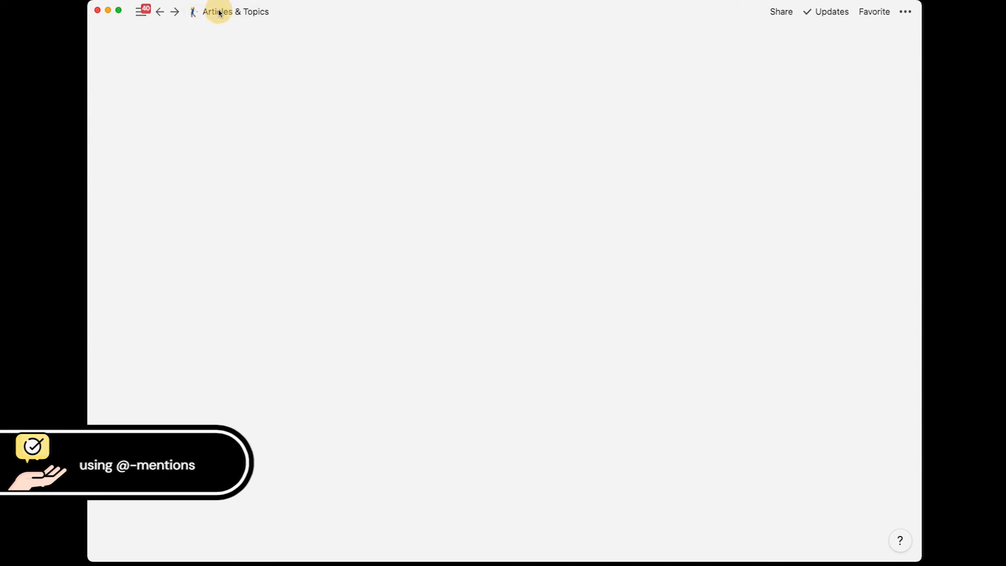
{"action": "scroll", "coordinate": [364, 280], "scroll_direction": "down", "scroll_amount": 10}
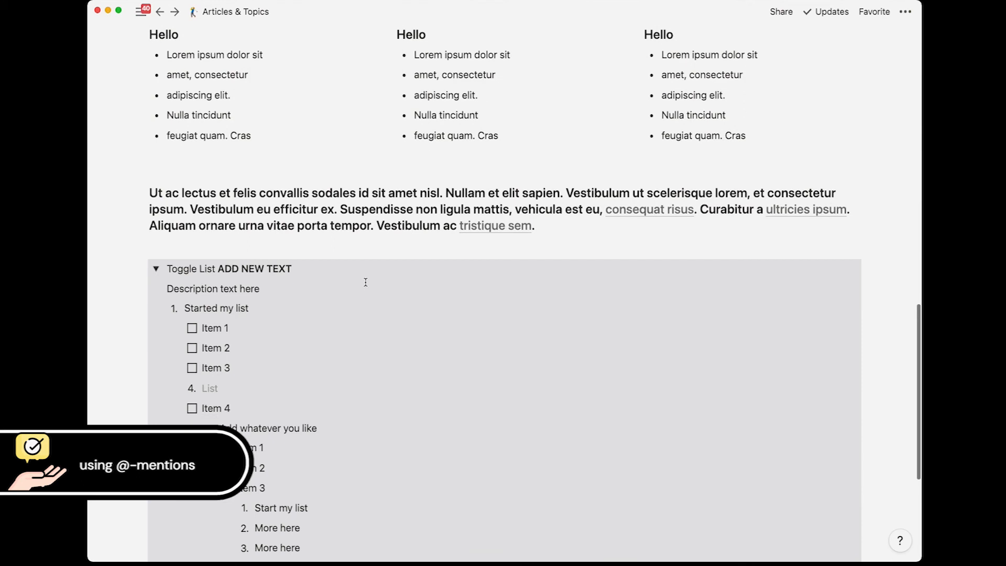
{"action": "left_click", "coordinate": [476, 186]}
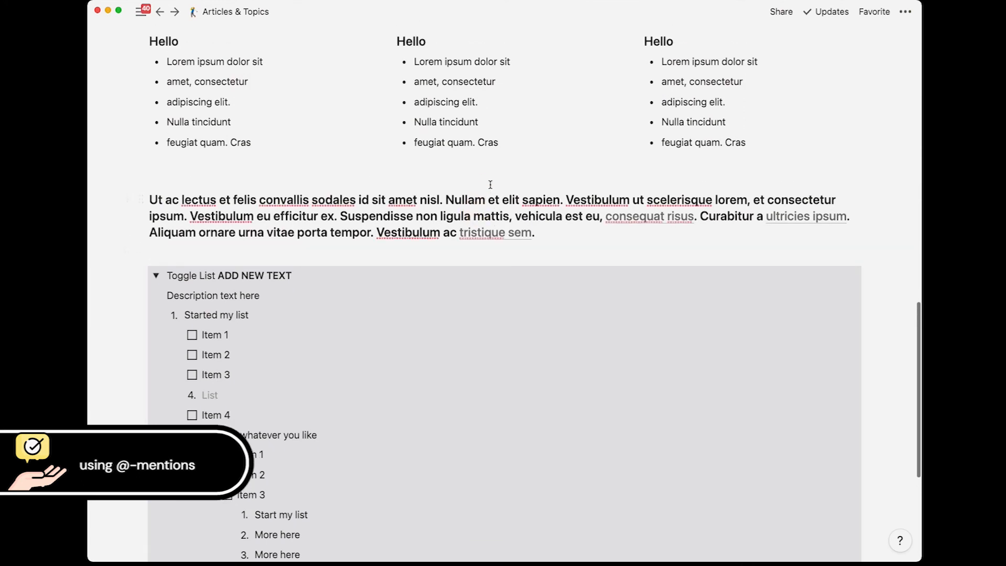
{"action": "left_click", "coordinate": [565, 199]}
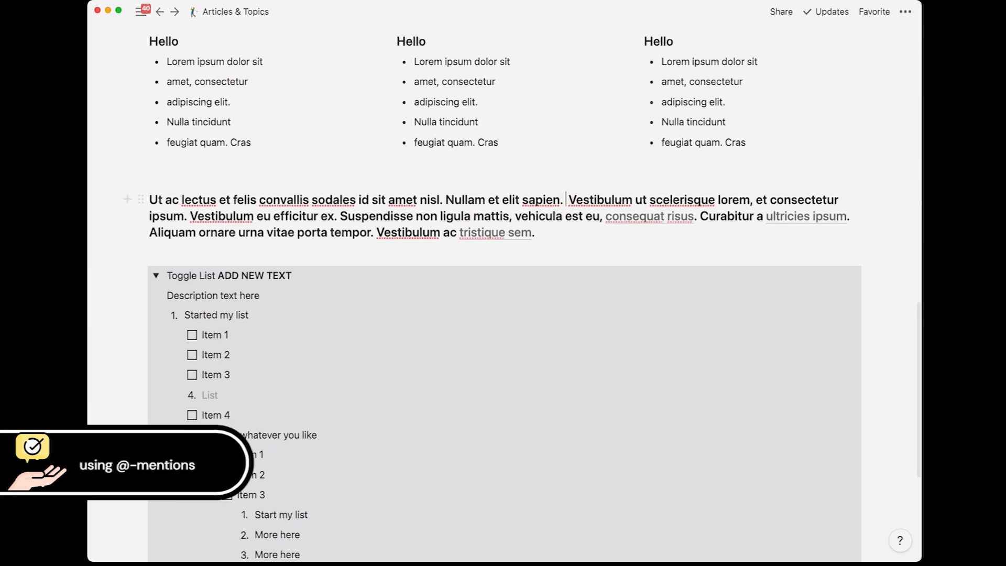
{"action": "type", "text": "/page"}
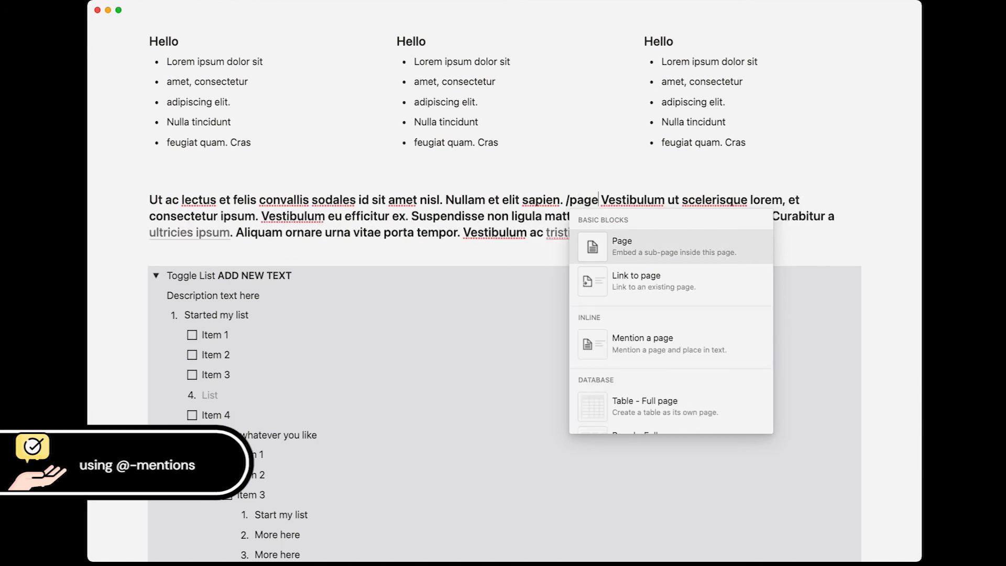
{"action": "key", "text": "Return"}
{"action": "type", "text": "New Page"}
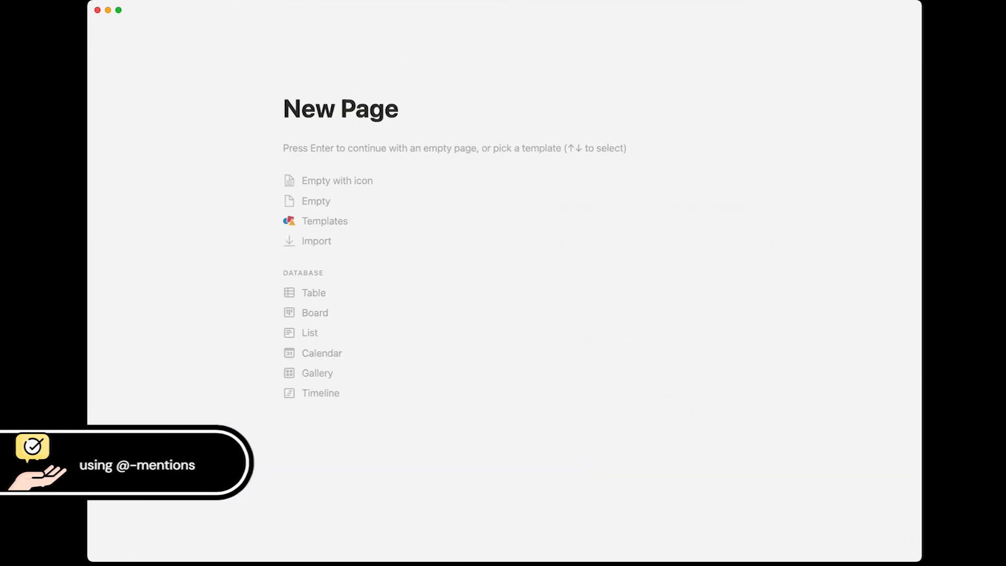
{"action": "key", "text": "super+["}
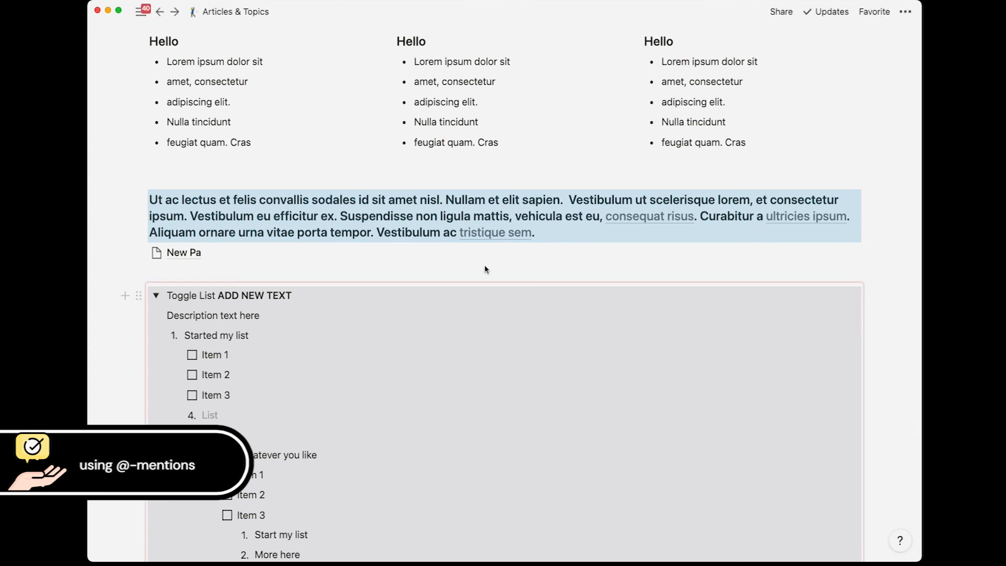
{"action": "left_click", "coordinate": [301, 216]}
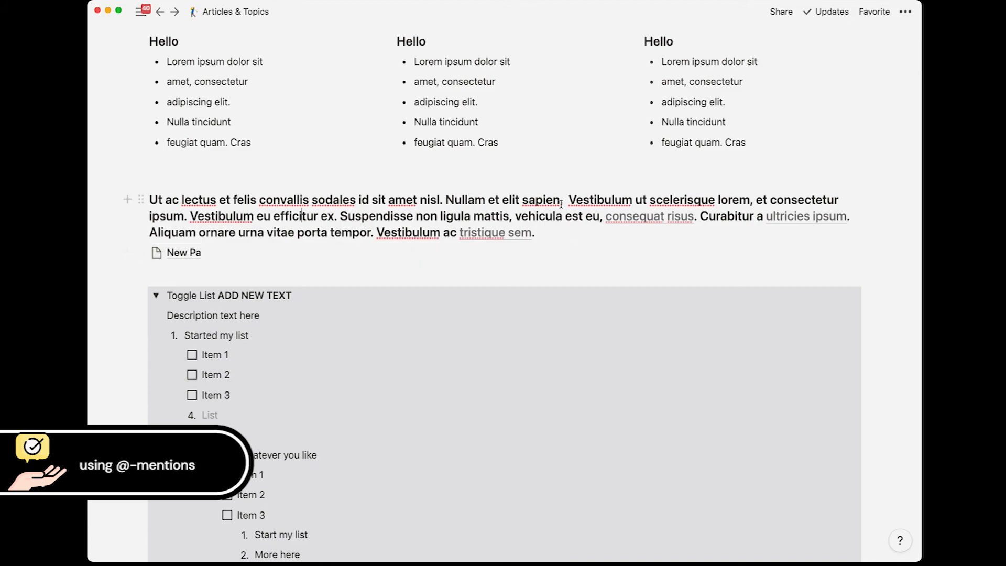
{"action": "scroll", "coordinate": [198, 265], "scroll_direction": "up", "scroll_amount": 15}
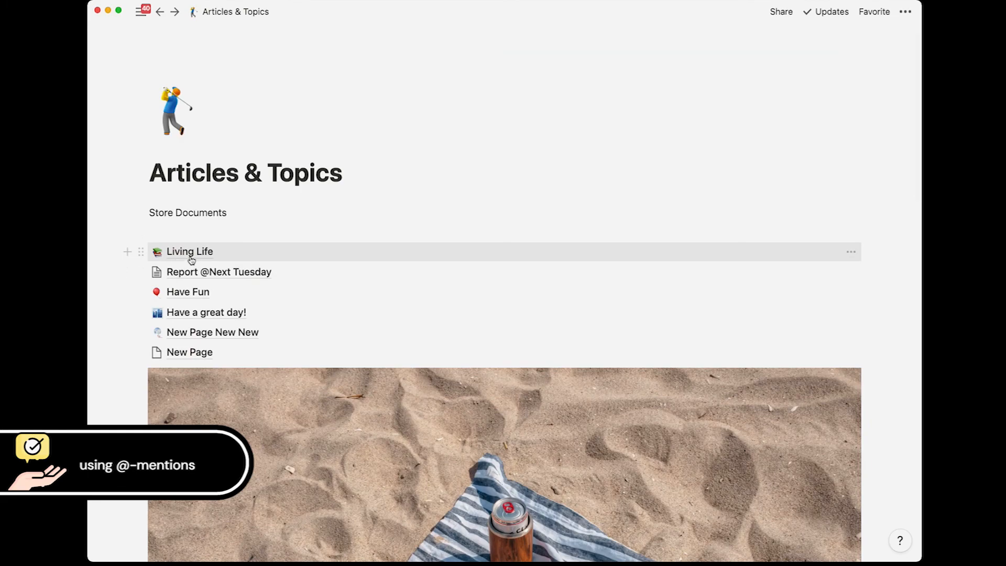
{"action": "scroll", "coordinate": [176, 262], "scroll_direction": "down", "scroll_amount": 15}
{"action": "left_click", "coordinate": [570, 85]}
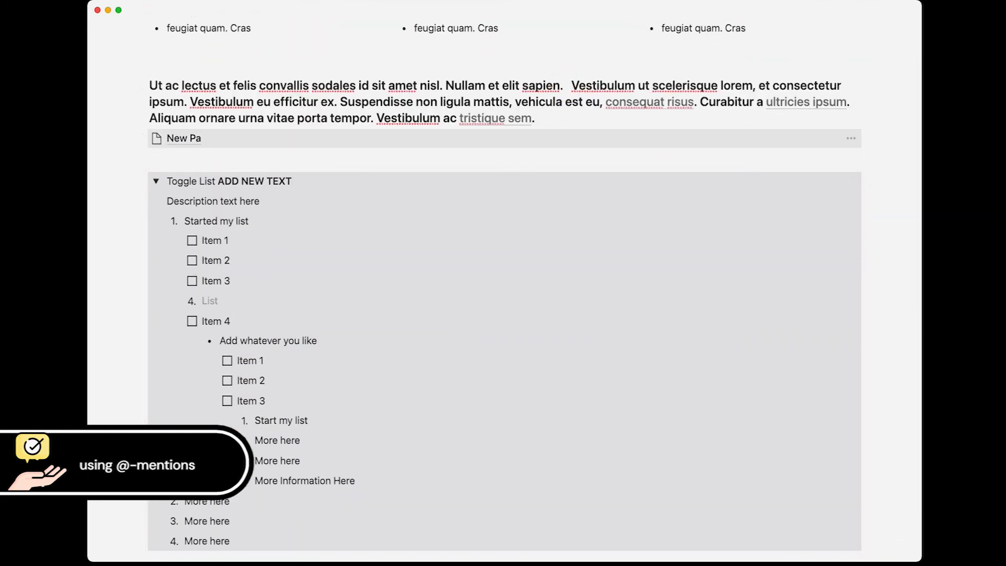
{"action": "type", "text": "@"}
{"action": "type", "text": "Living"}
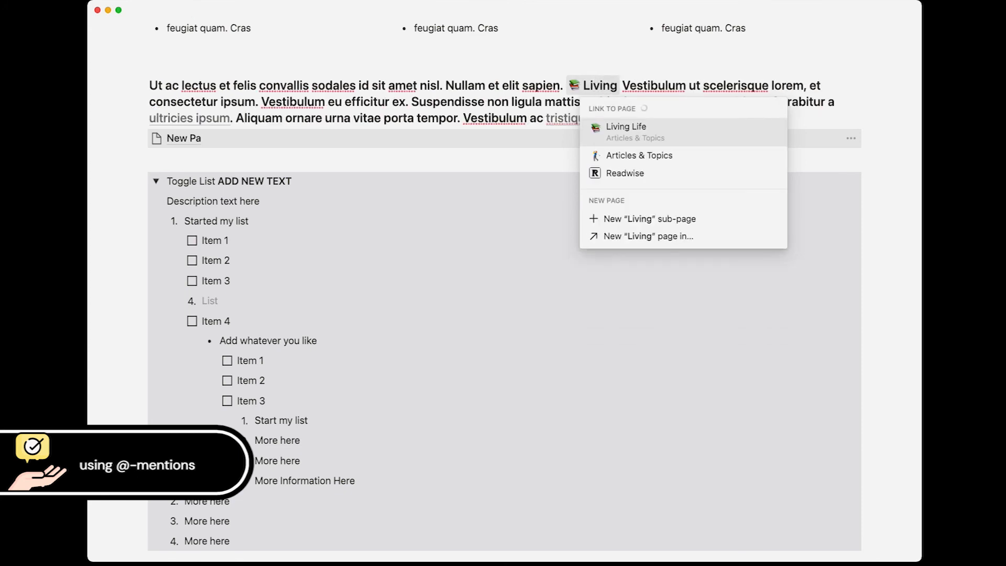
{"action": "key", "text": "Return"}
{"action": "left_click", "coordinate": [535, 88]}
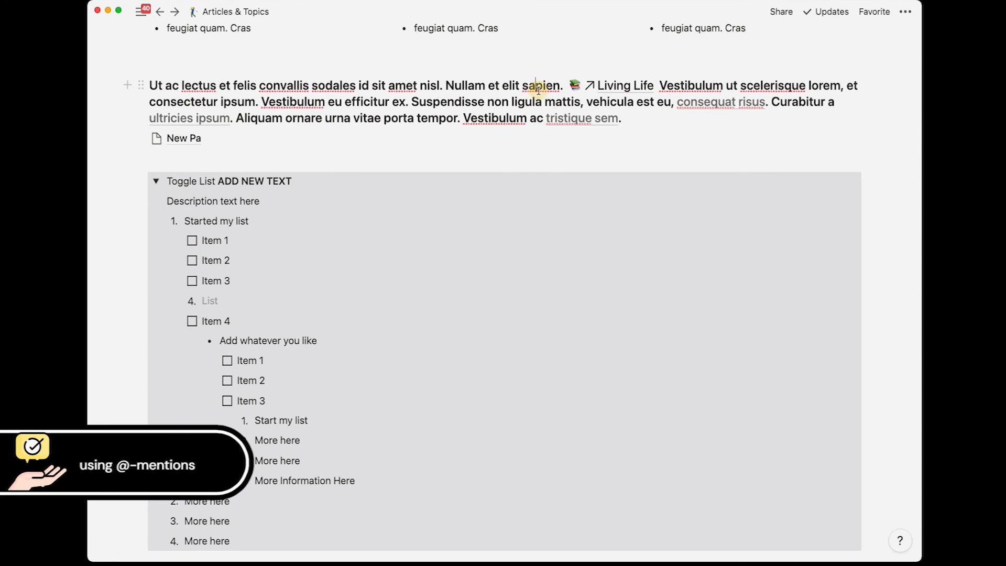
{"action": "scroll", "coordinate": [533, 99], "scroll_direction": "up", "scroll_amount": 1}
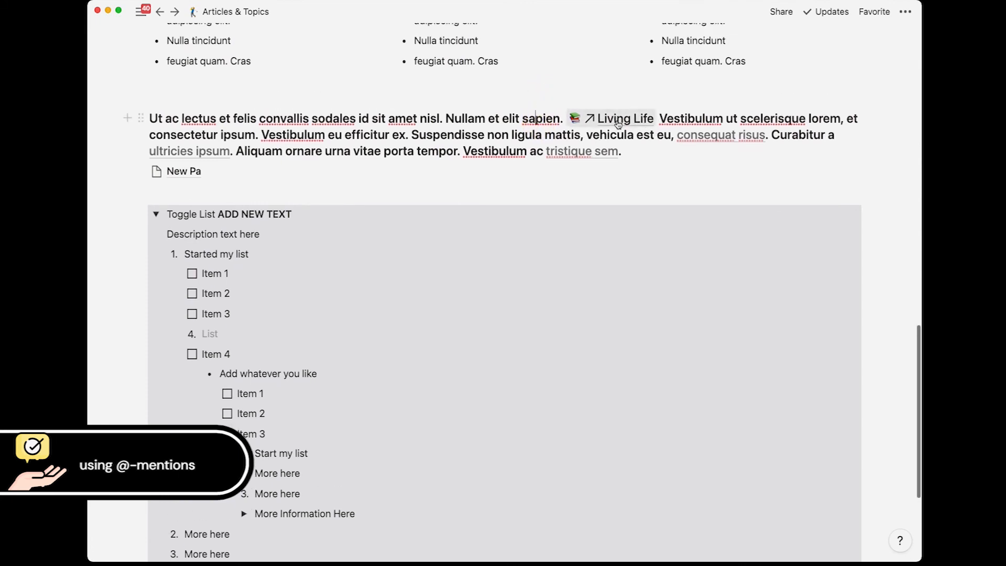
{"action": "scroll", "coordinate": [619, 123], "scroll_direction": "up", "scroll_amount": 1}
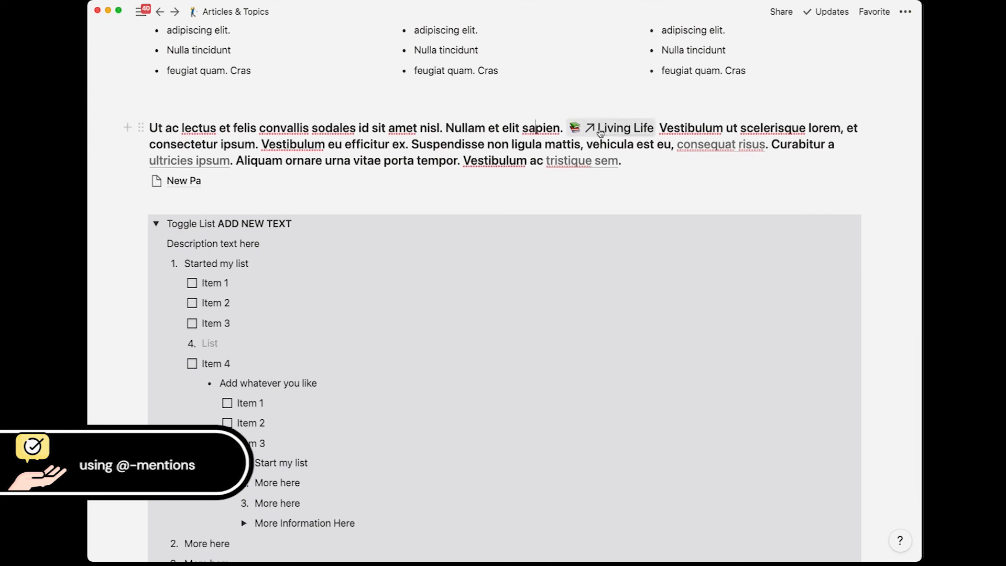
{"action": "scroll", "coordinate": [601, 132], "scroll_direction": "up", "scroll_amount": 3}
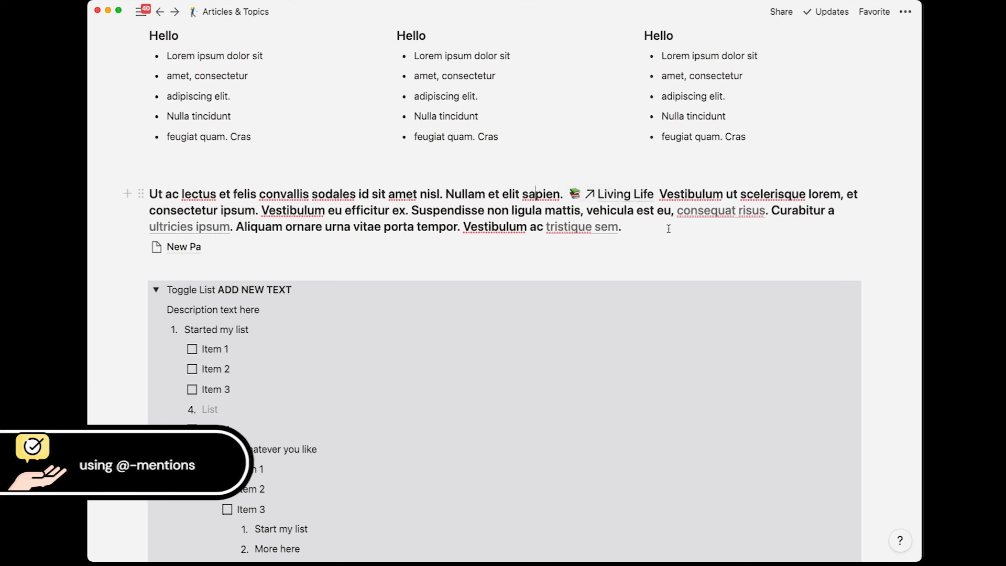
{"action": "mouse_move", "coordinate": [712, 217]}
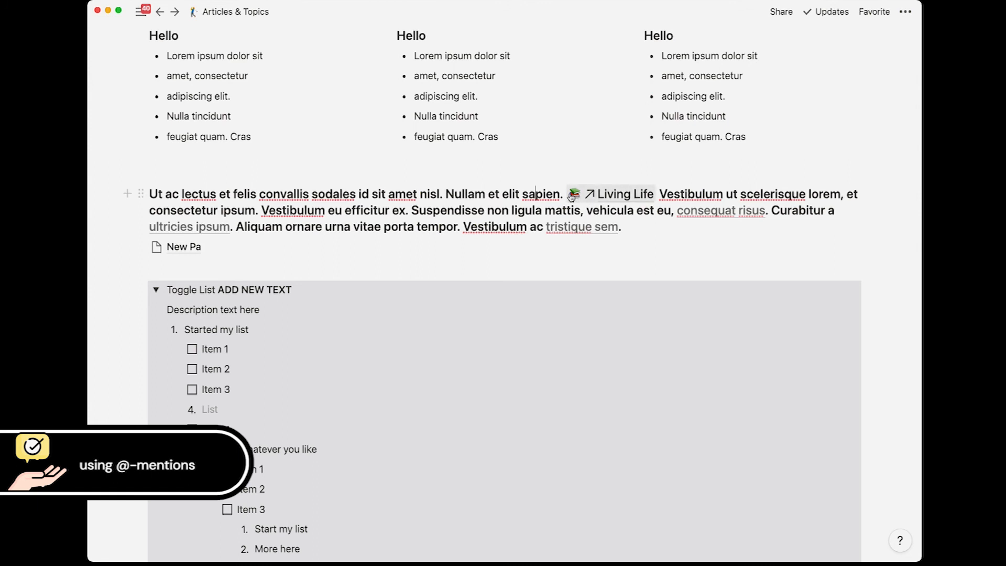
{"action": "left_click_drag", "start_coordinate": [561, 194], "coordinate": [660, 195]}
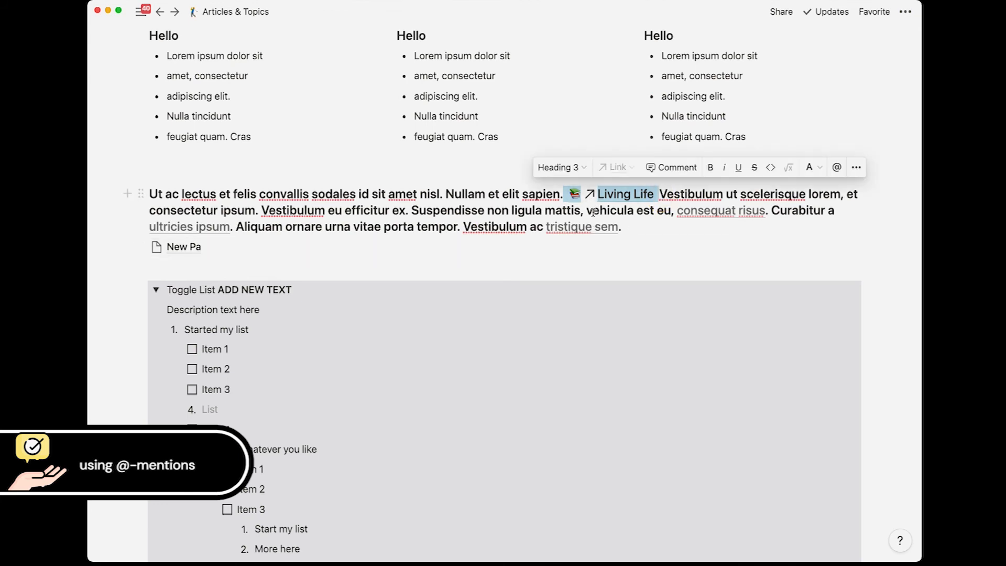
{"action": "key", "text": "BackSpace"}
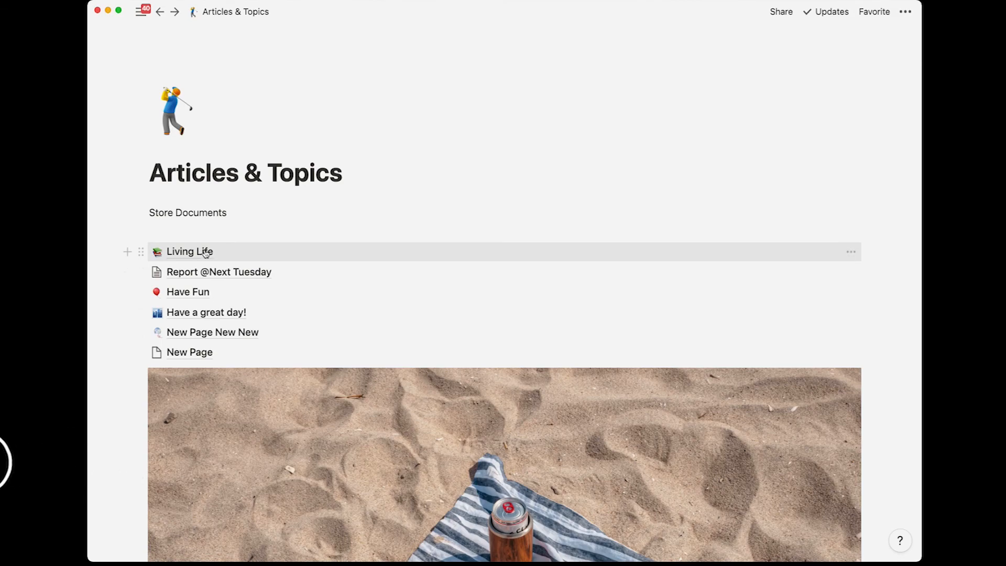
{"action": "scroll", "coordinate": [455, 271], "scroll_direction": "down", "scroll_amount": 15}
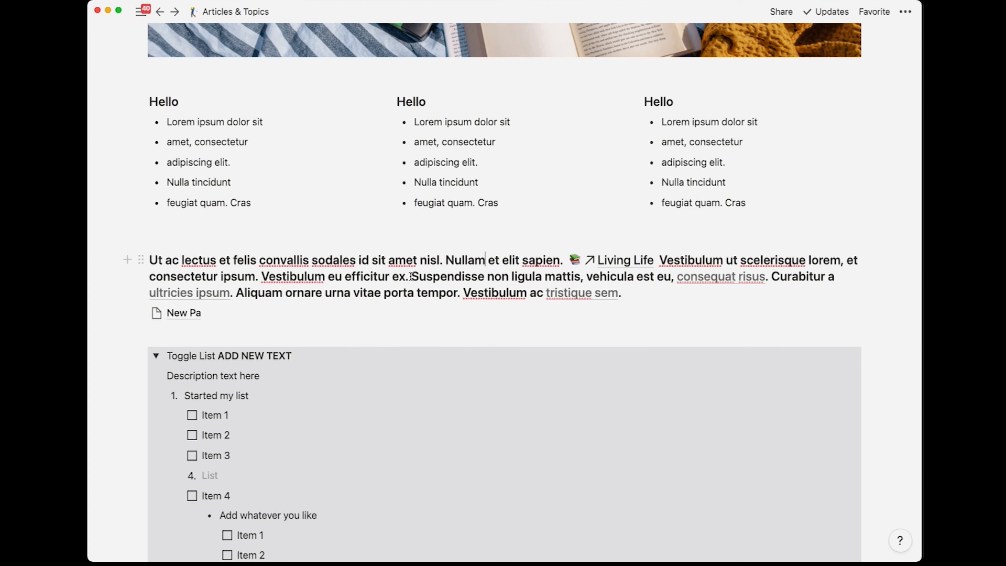
{"action": "left_click", "coordinate": [162, 333]}
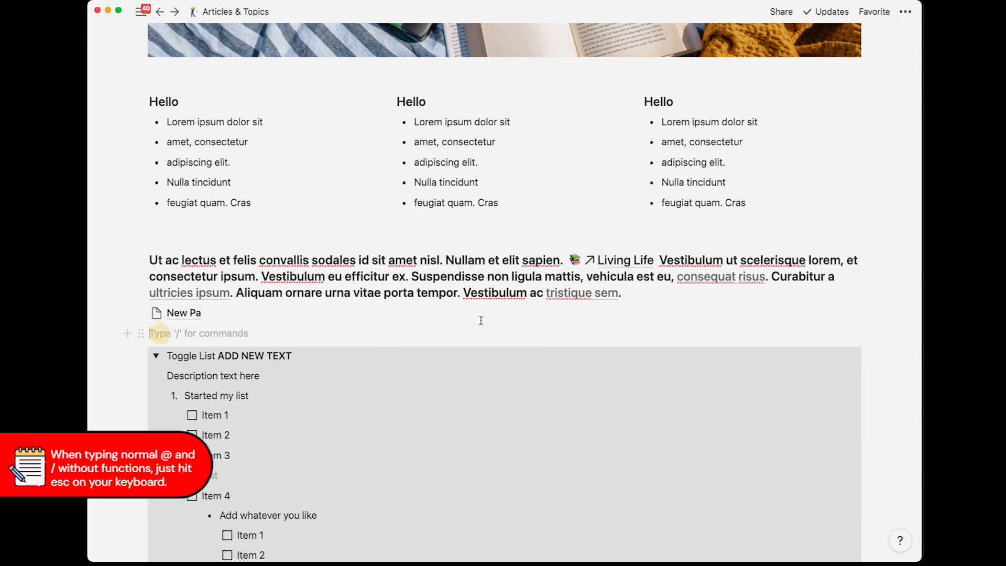
{"action": "key", "text": "Return"}
{"action": "key", "text": "Return"}
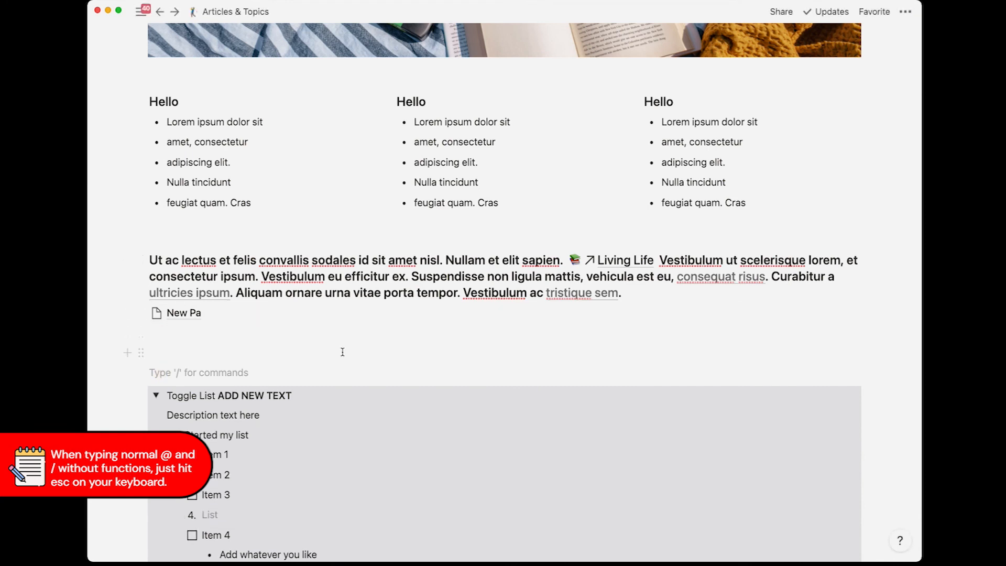
{"action": "left_click", "coordinate": [301, 350]}
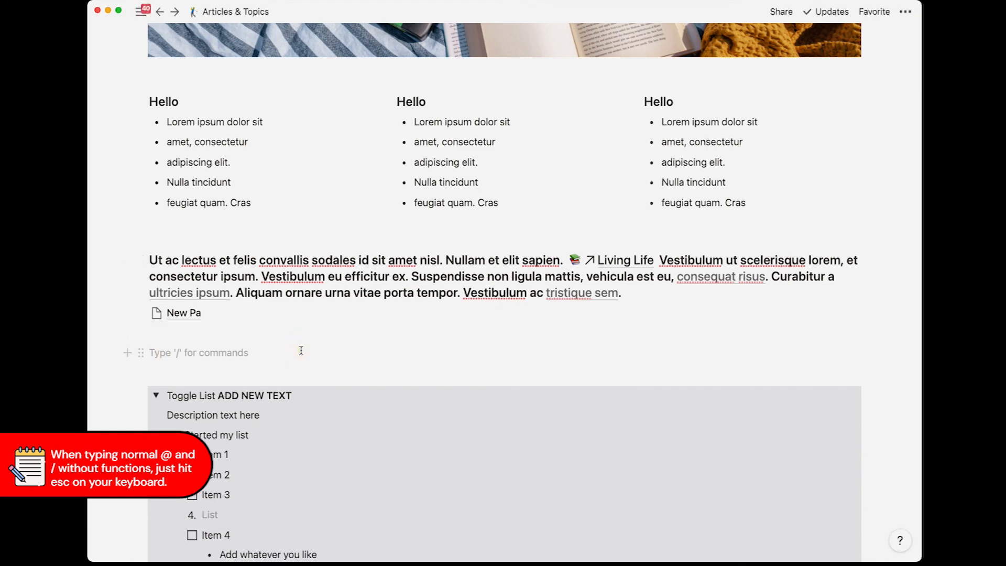
{"action": "type", "text": "@"}
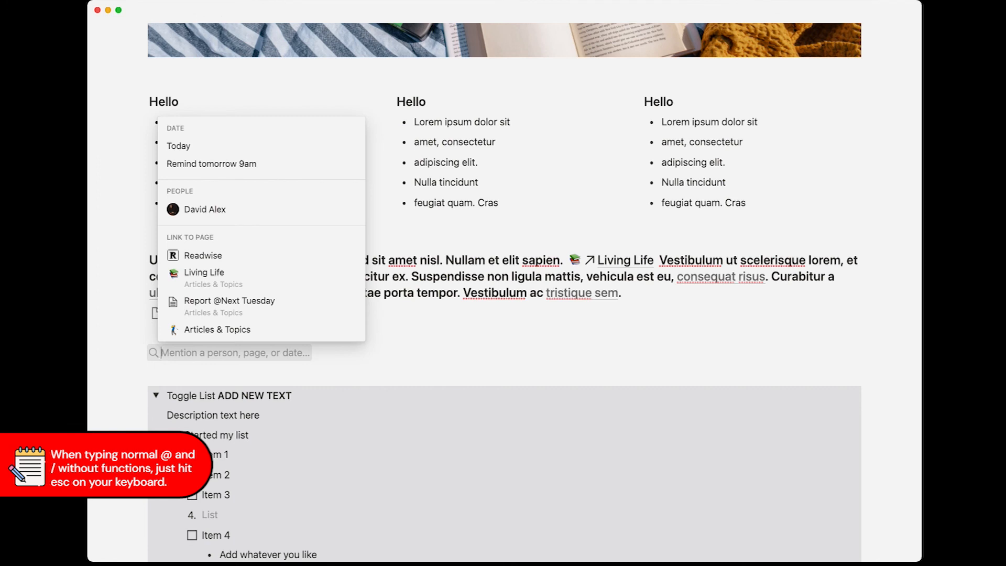
{"action": "type", "text": "hell"}
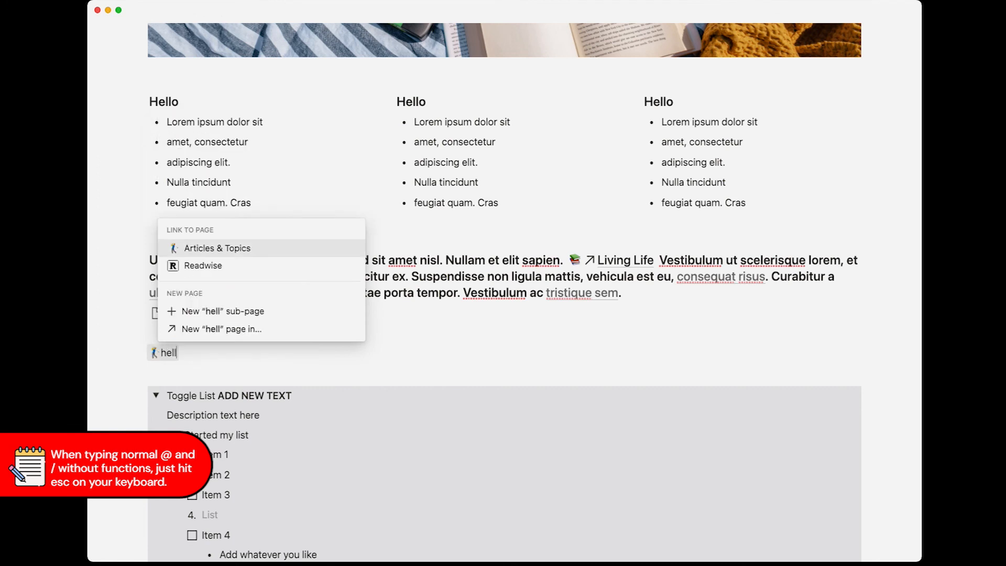
{"action": "type", "text": "odaaaaavid"}
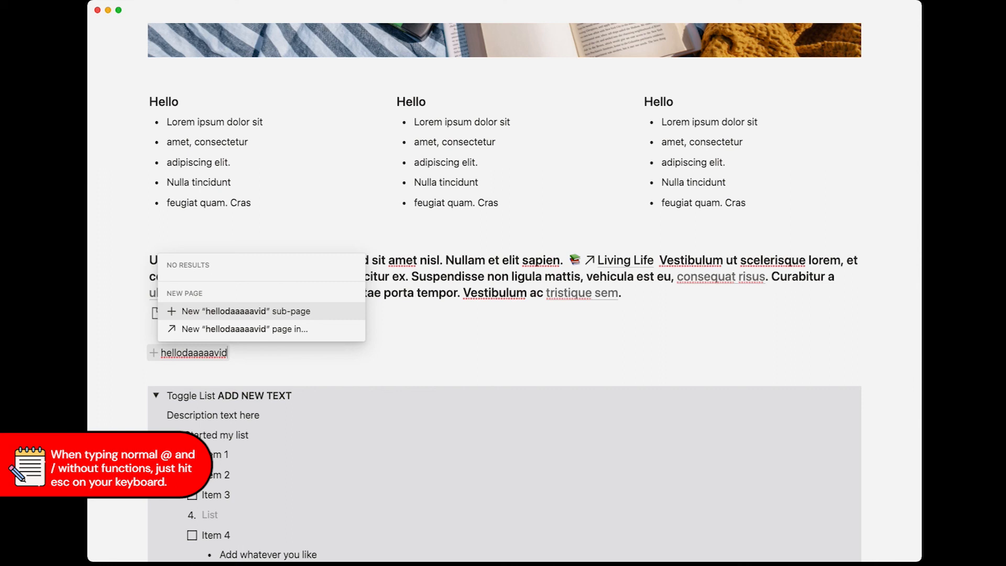
{"action": "key", "text": "Escape"}
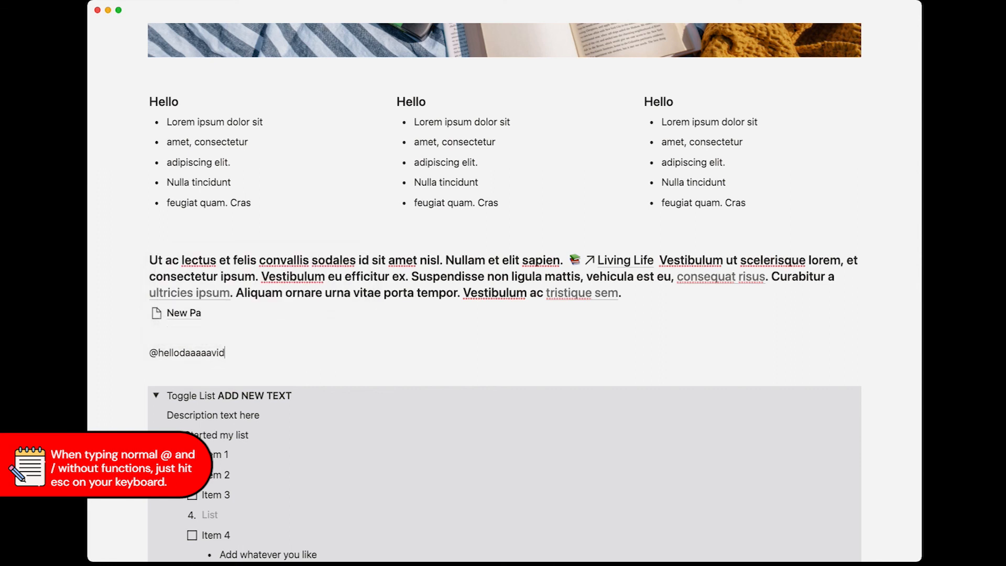
{"action": "key", "text": "Return"}
{"action": "type", "text": "@David"}
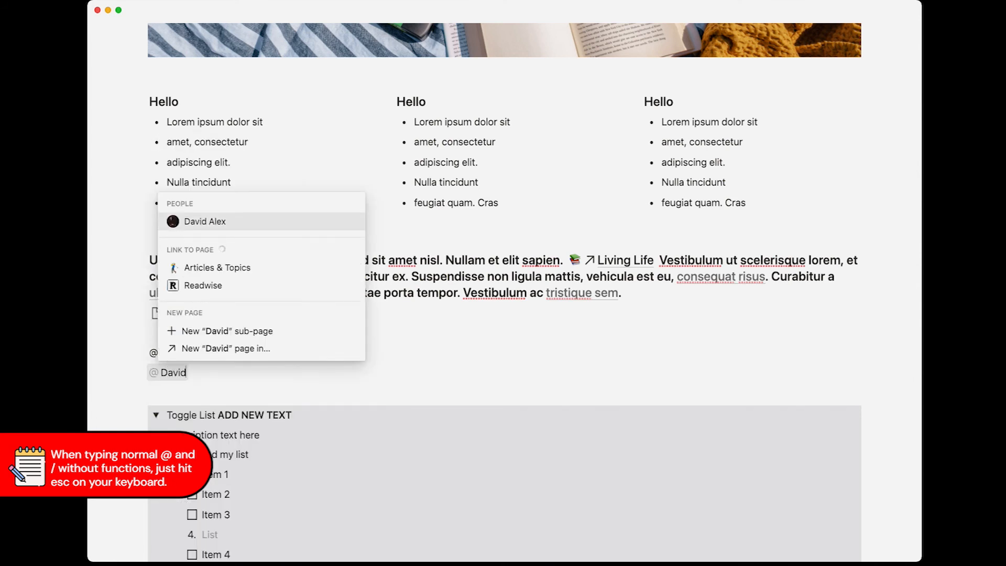
{"action": "key", "text": "Escape"}
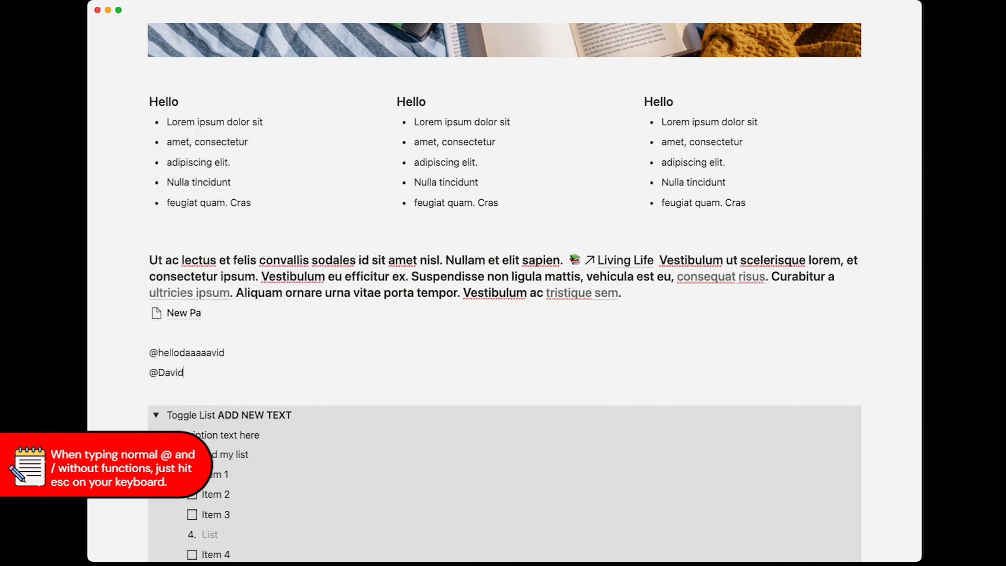
{"action": "type", "text": "/"}
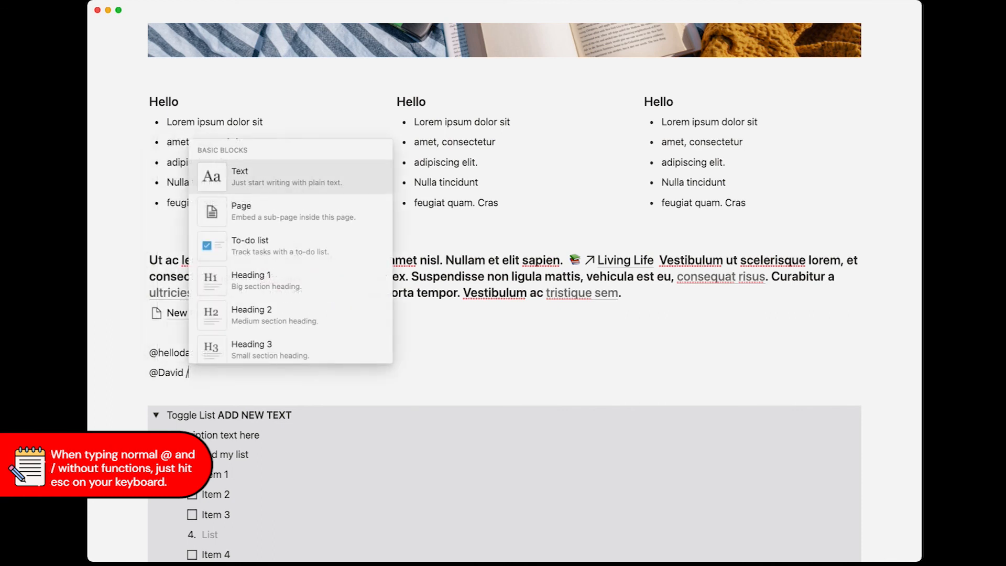
{"action": "type", "text": "page"}
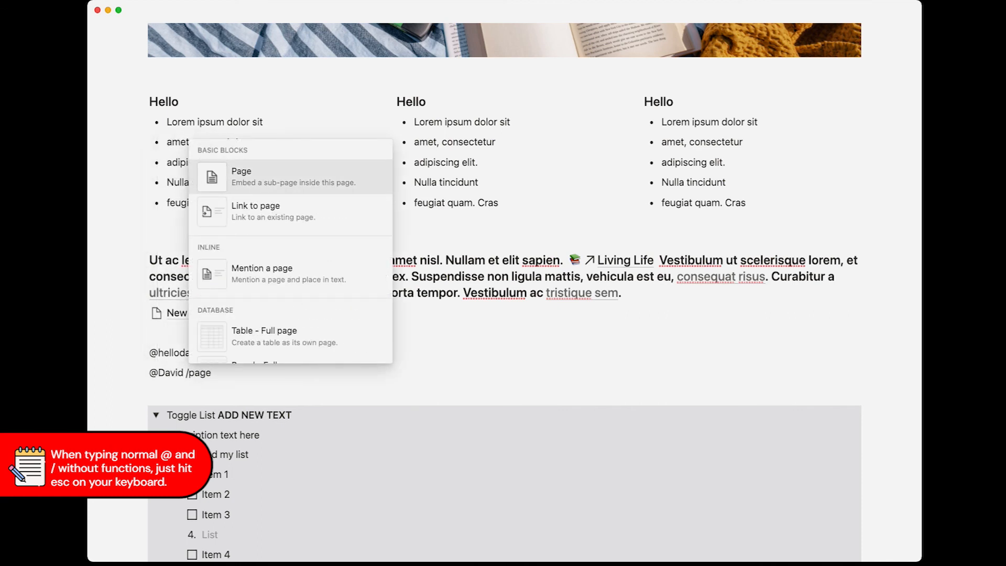
{"action": "key", "text": "Escape"}
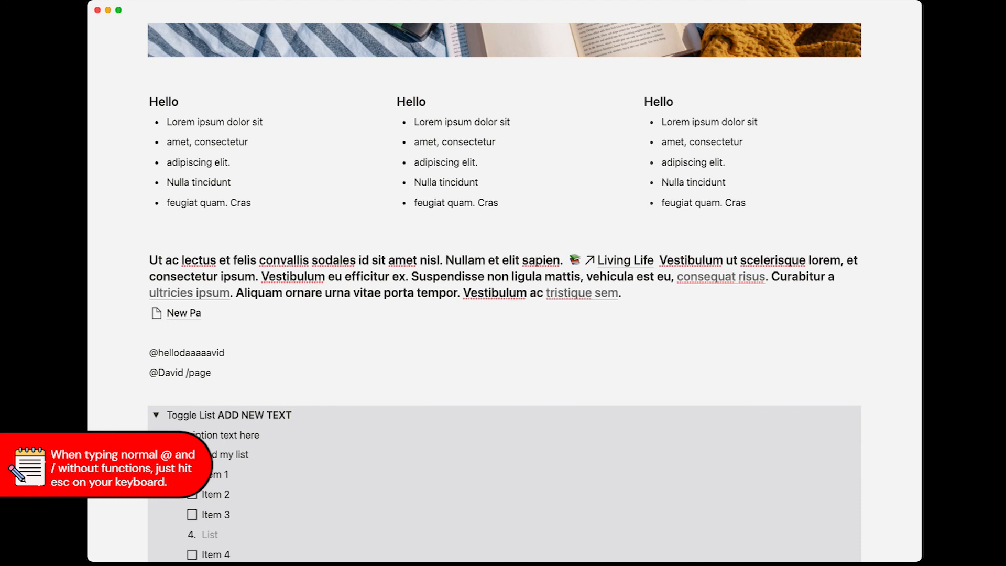
{"action": "key", "text": "Return"}
{"action": "key", "text": "Return"}
{"action": "type", "text": "$1k"}
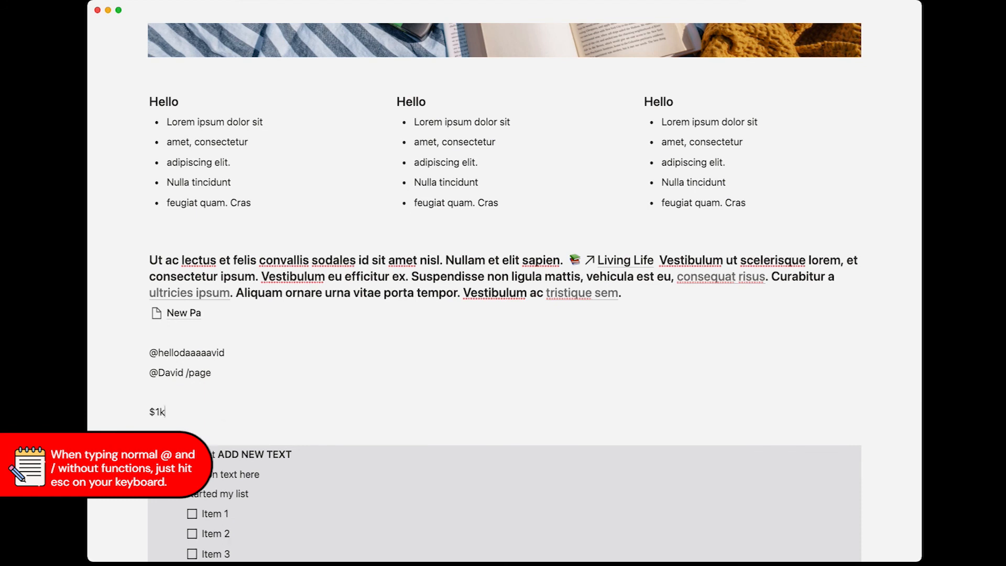
{"action": "type", "text": "/"}
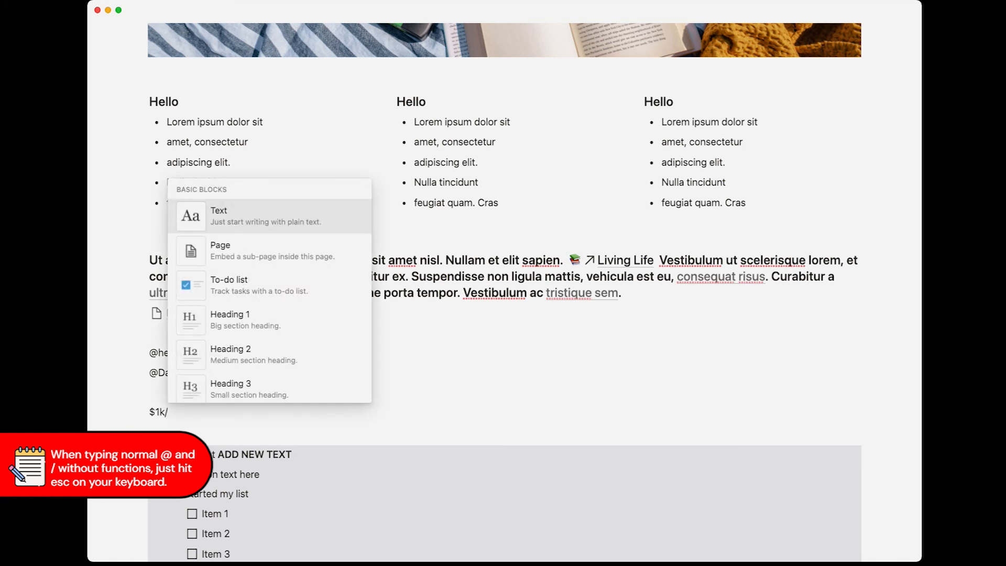
{"action": "type", "text": "m for"}
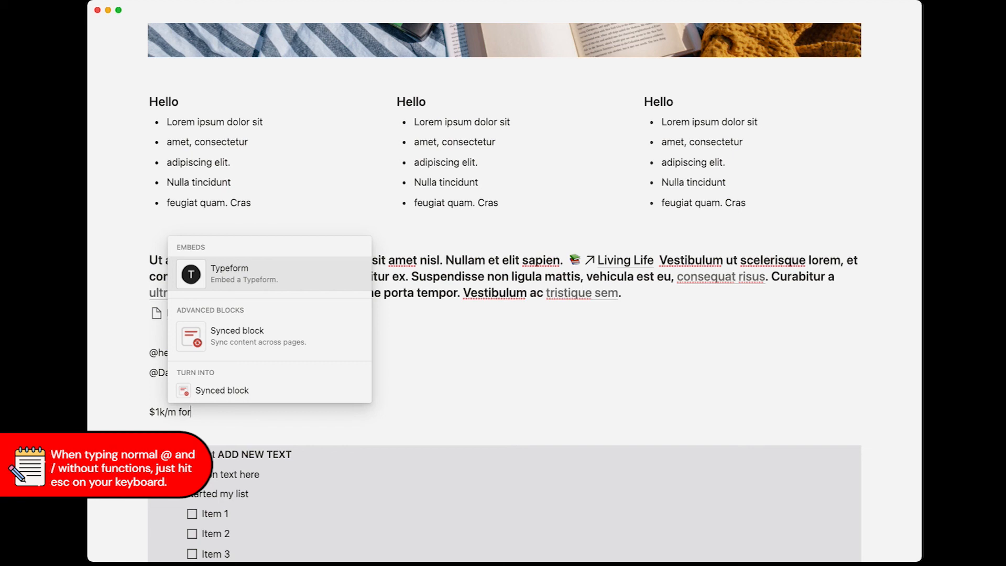
{"action": "key", "text": "Escape"}
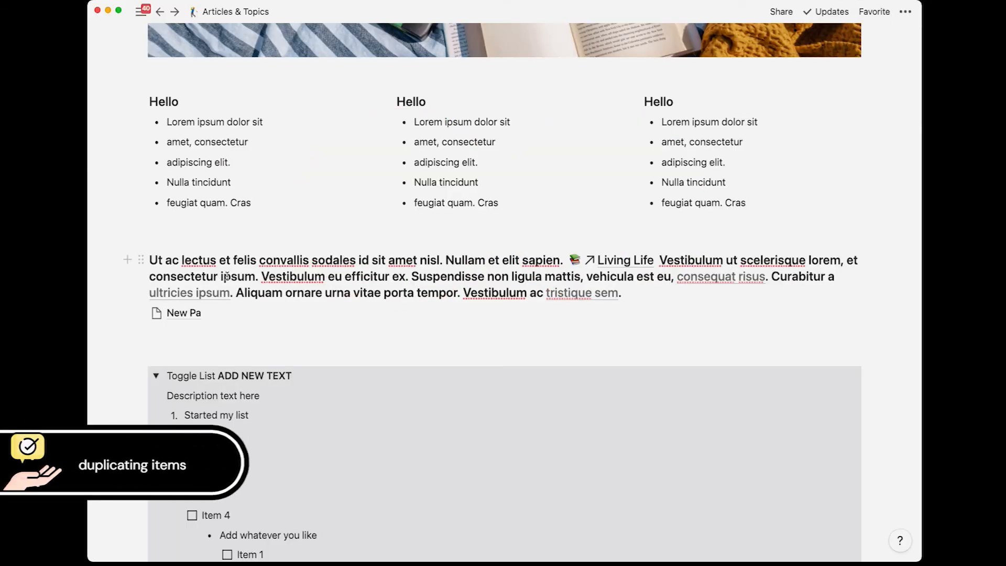
Step: Try pasting a copy of the bold paragraph into a new block below, then undo it
{"action": "triple_click", "coordinate": [226, 277]}
{"action": "key", "text": "super+c"}
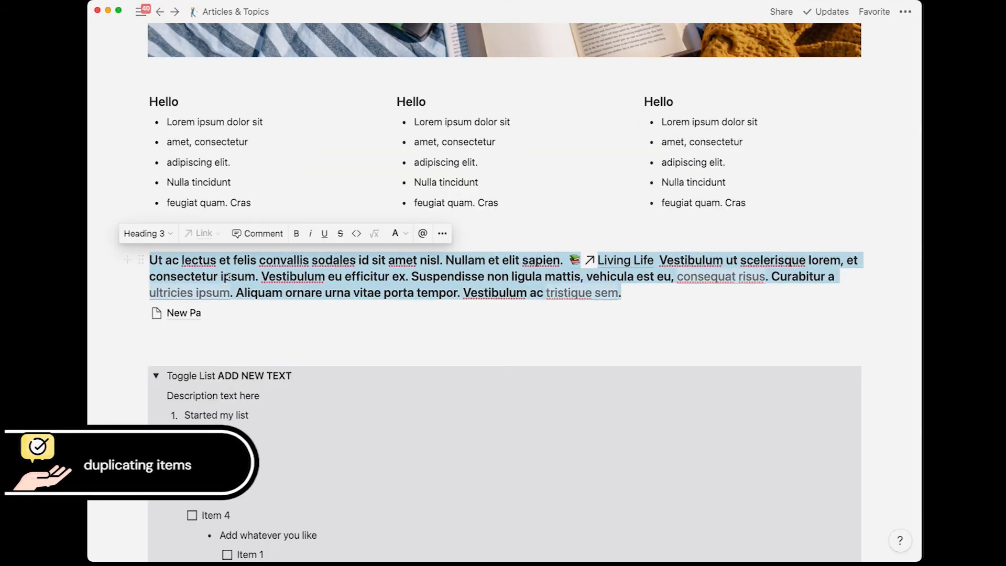
{"action": "left_click", "coordinate": [635, 292]}
{"action": "key", "text": "Return"}
{"action": "key", "text": "super+v"}
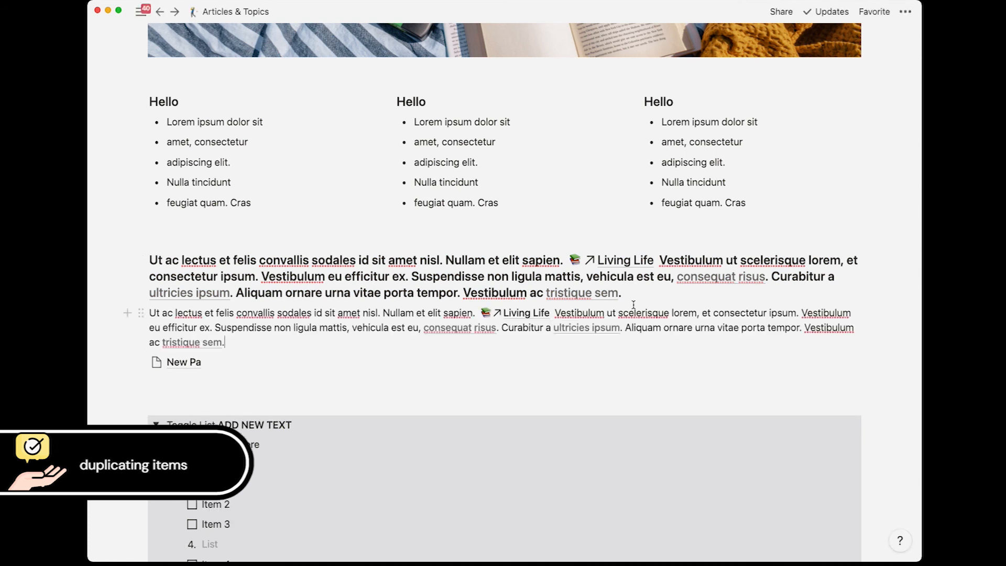
{"action": "key", "text": "super+z"}
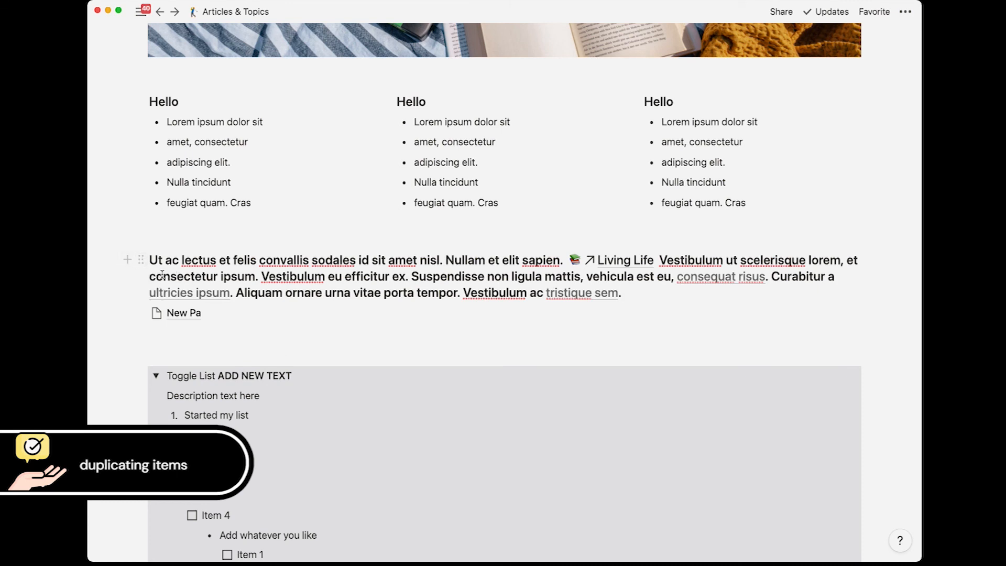
Step: Duplicate the bold paragraph and add a fourth copy of the Hello bulleted column
{"action": "left_click_drag", "start_coordinate": [143, 261], "coordinate": [141, 241]}
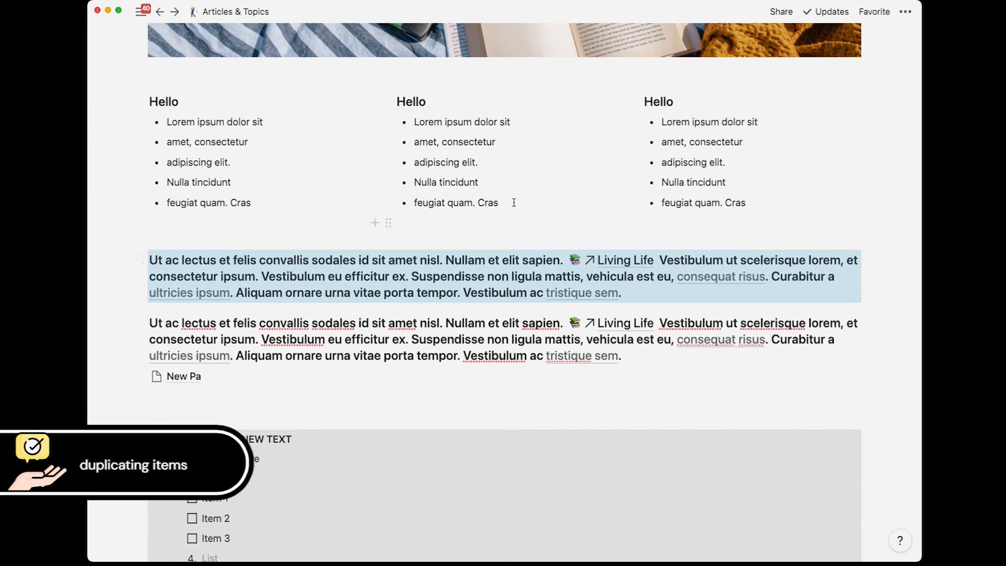
{"action": "left_click_drag", "start_coordinate": [533, 203], "coordinate": [871, 101]}
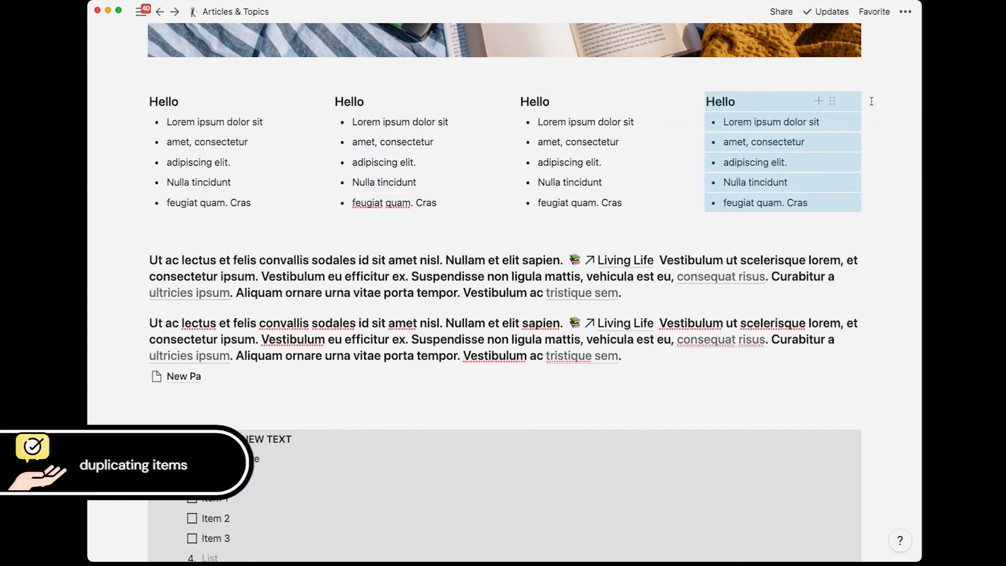
{"action": "left_click", "coordinate": [378, 162]}
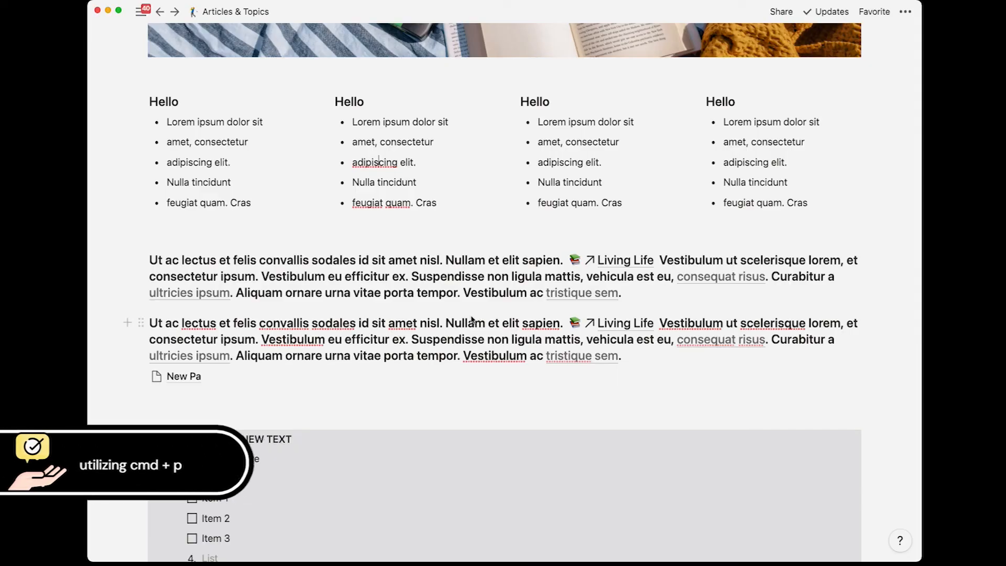
Step: Scroll to the top of Articles & Topics and open Quick Find with Cmd+P
{"action": "scroll", "coordinate": [451, 317], "scroll_direction": "up", "scroll_amount": 10}
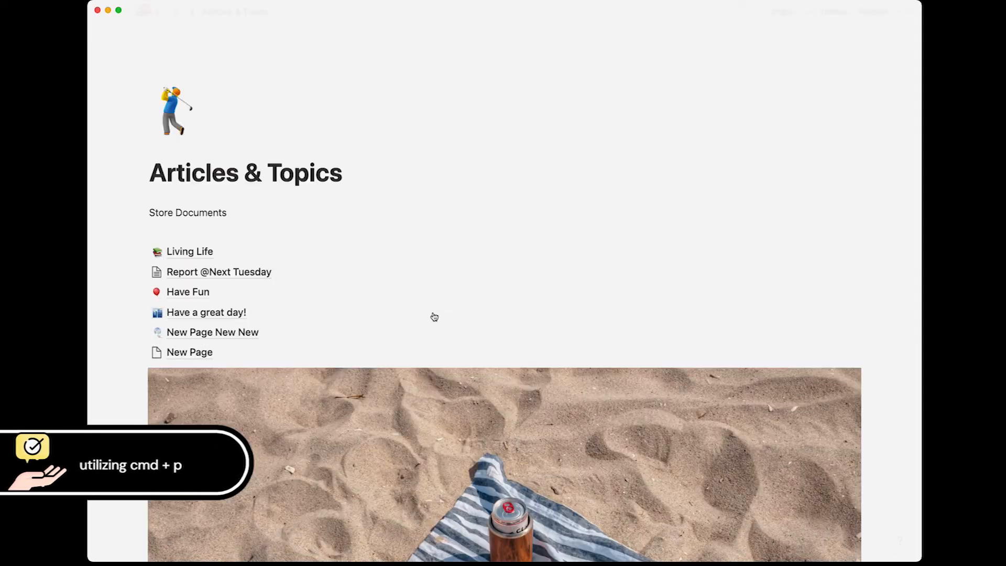
{"action": "key", "text": "super+p"}
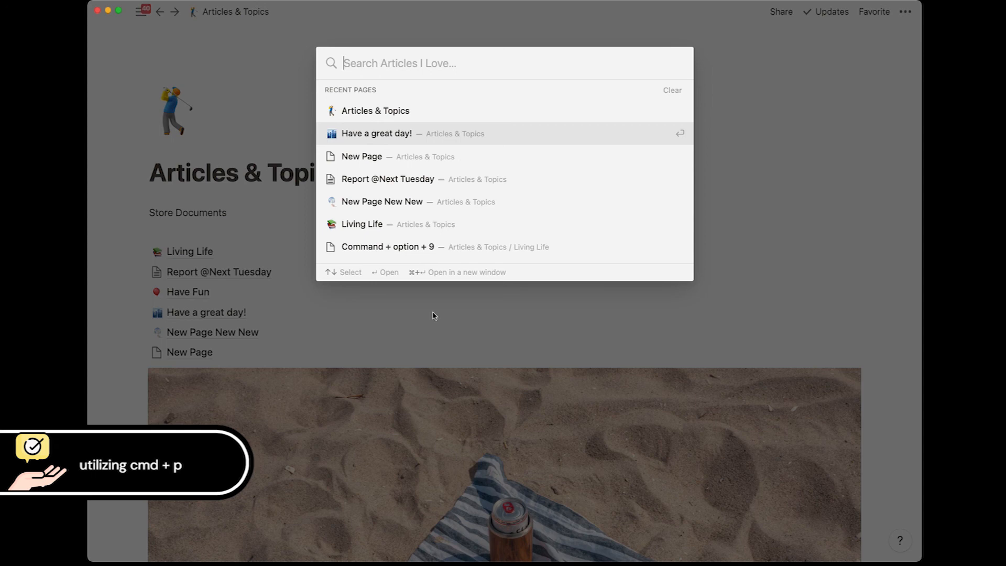
Step: Search 'lorem' in Quick Find and open the matching Living Life block
{"action": "type", "text": "lorem"}
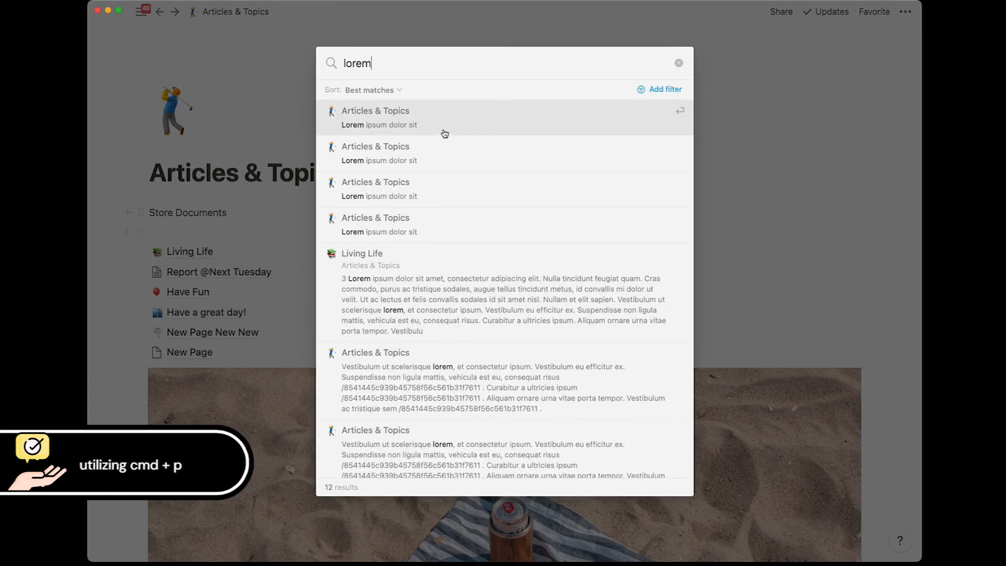
{"action": "scroll", "coordinate": [458, 215], "scroll_direction": "down", "scroll_amount": 5}
{"action": "scroll", "coordinate": [459, 215], "scroll_direction": "down", "scroll_amount": 2}
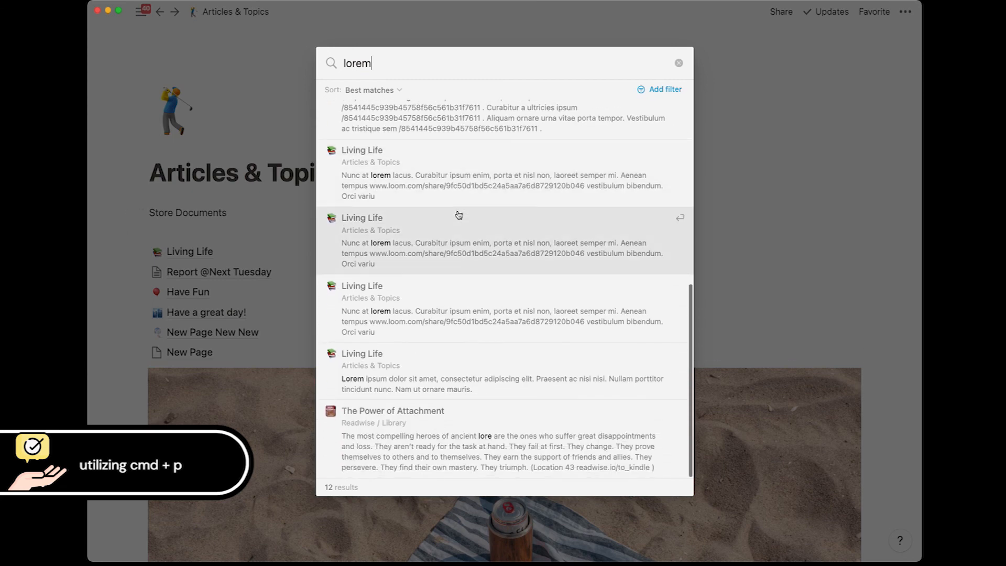
{"action": "left_click", "coordinate": [429, 238]}
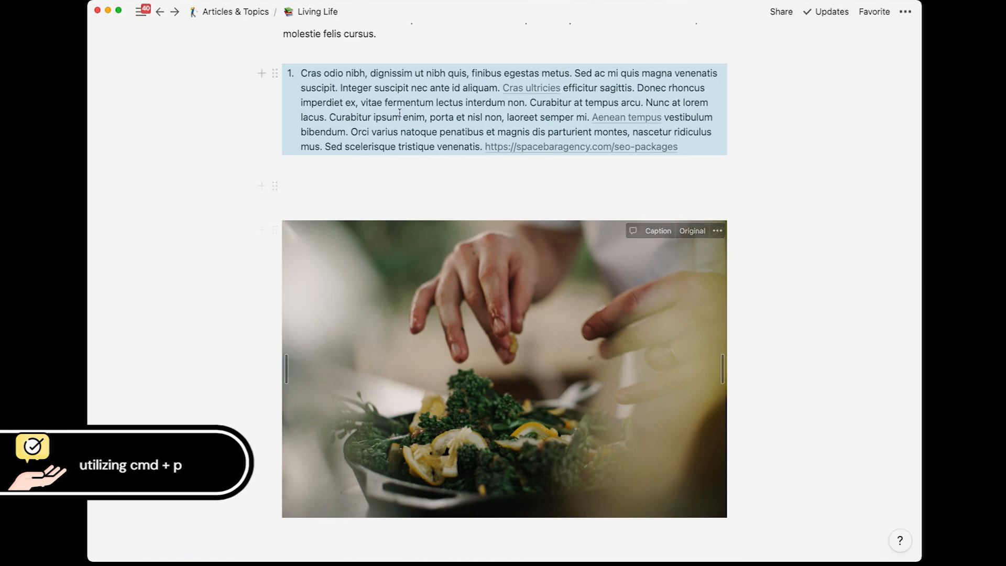
Step: Go back and forward to Living Life, then reopen the 'lorem' search results
{"action": "scroll", "coordinate": [377, 99], "scroll_direction": "up", "scroll_amount": 3}
{"action": "scroll", "coordinate": [377, 99], "scroll_direction": "up", "scroll_amount": 11}
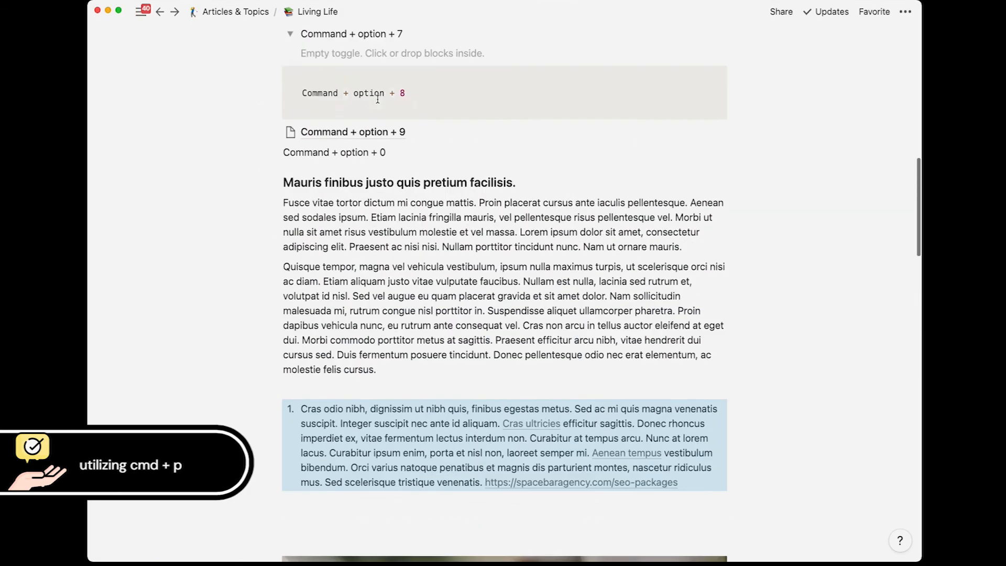
{"action": "scroll", "coordinate": [377, 99], "scroll_direction": "down", "scroll_amount": 12}
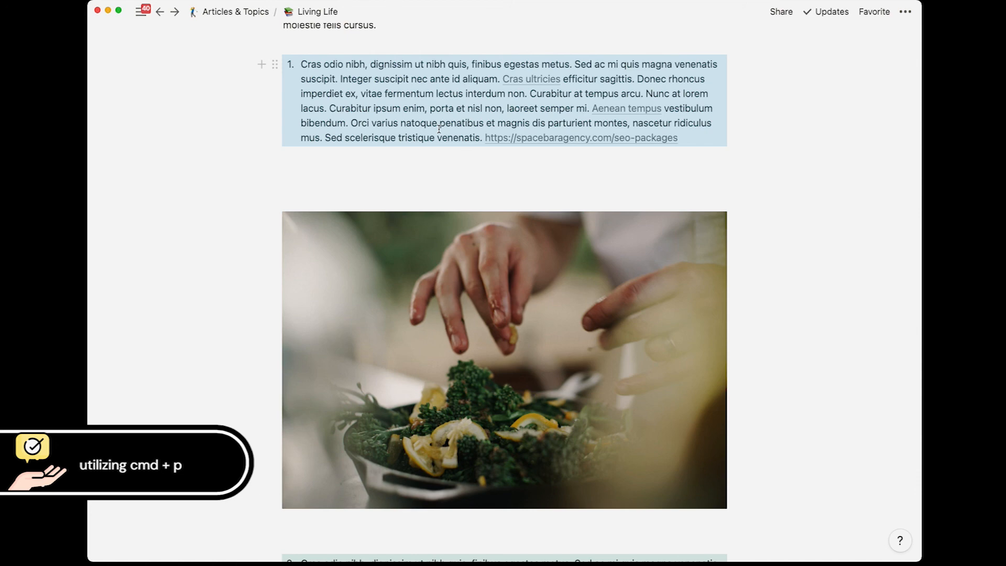
{"action": "key", "text": "super+["}
{"action": "key", "text": "super+]"}
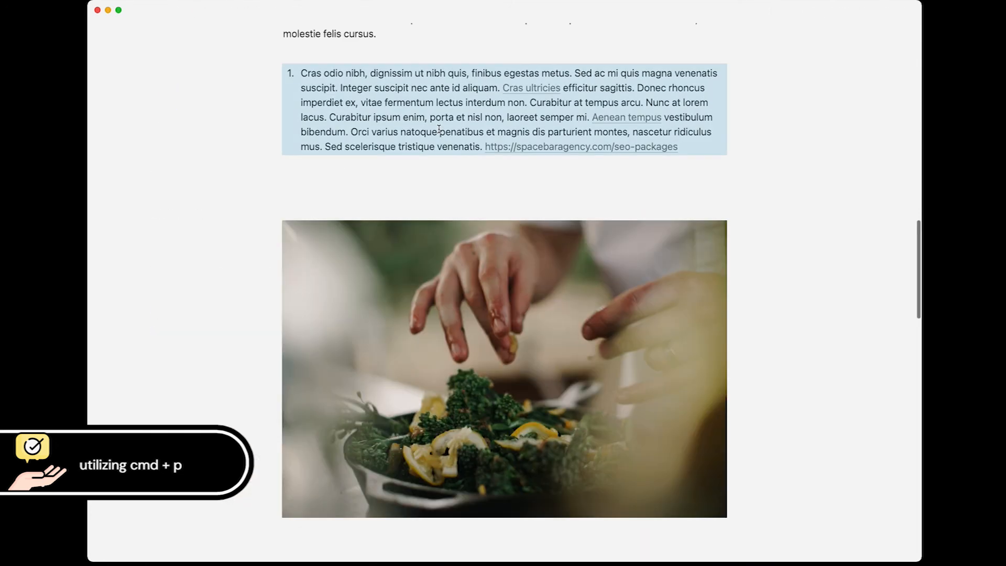
{"action": "key", "text": "super+p"}
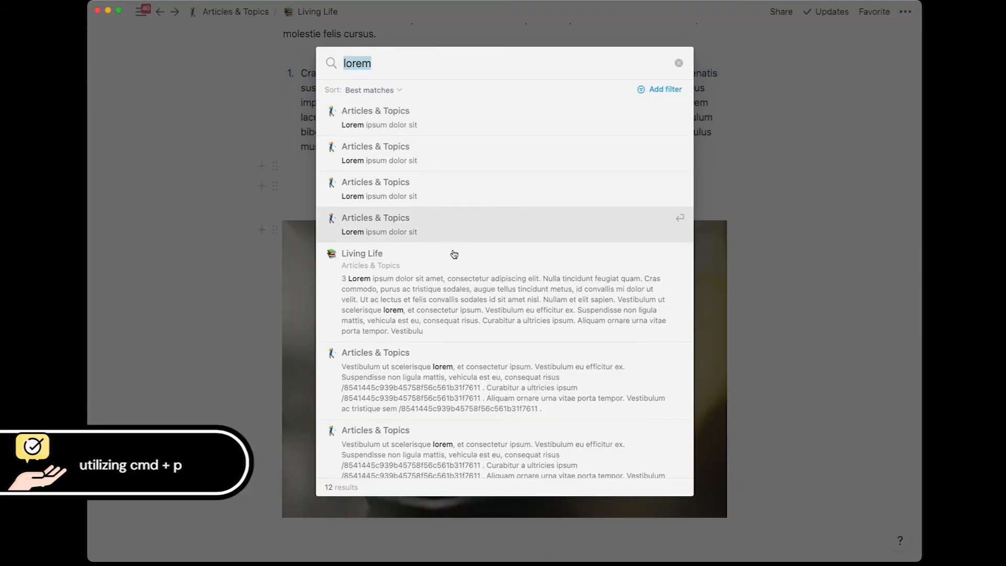
Step: View the Quick Find filter options, close the search, and slide out the sidebar
{"action": "scroll", "coordinate": [456, 279], "scroll_direction": "down", "scroll_amount": 5}
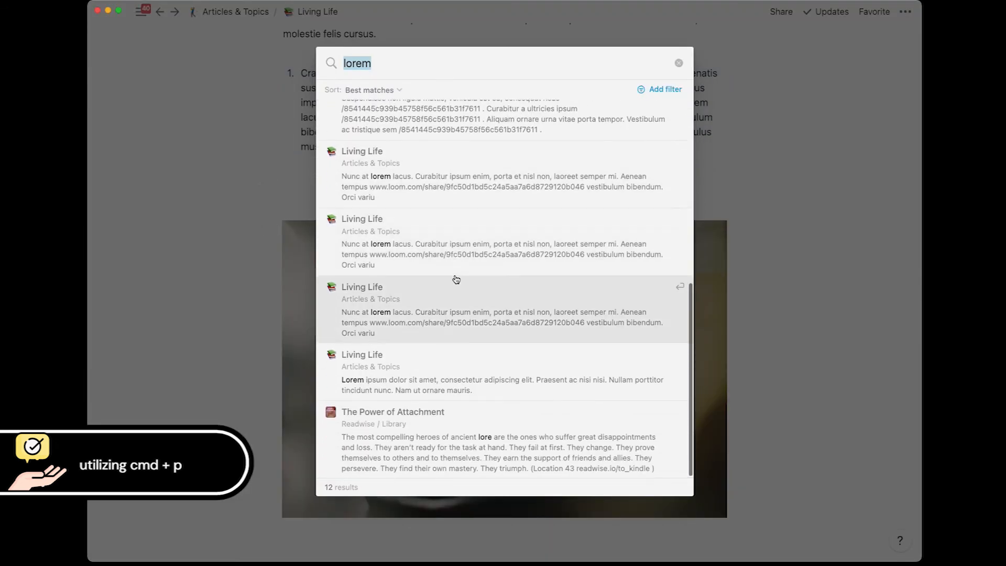
{"action": "scroll", "coordinate": [456, 279], "scroll_direction": "up", "scroll_amount": 5}
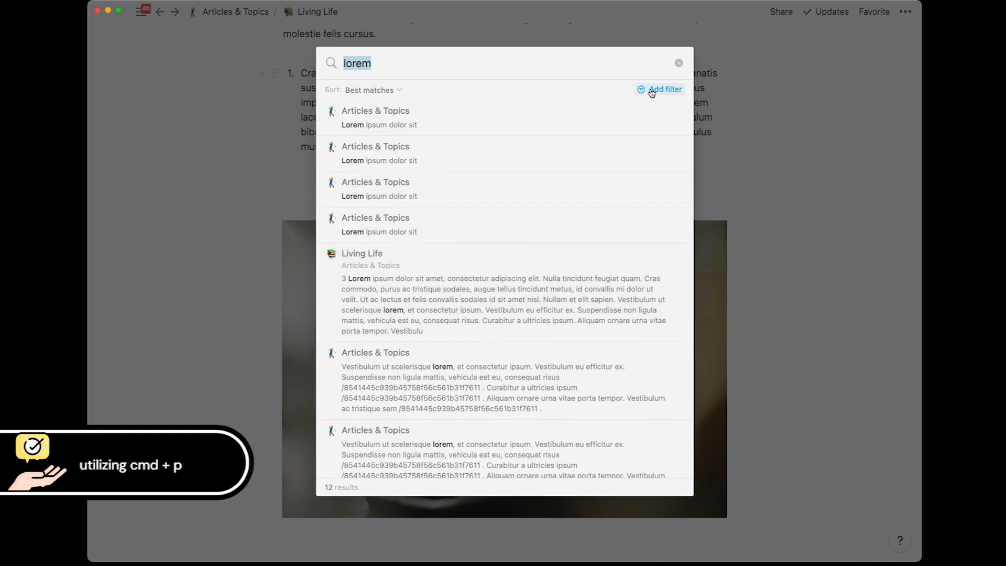
{"action": "left_click", "coordinate": [650, 90]}
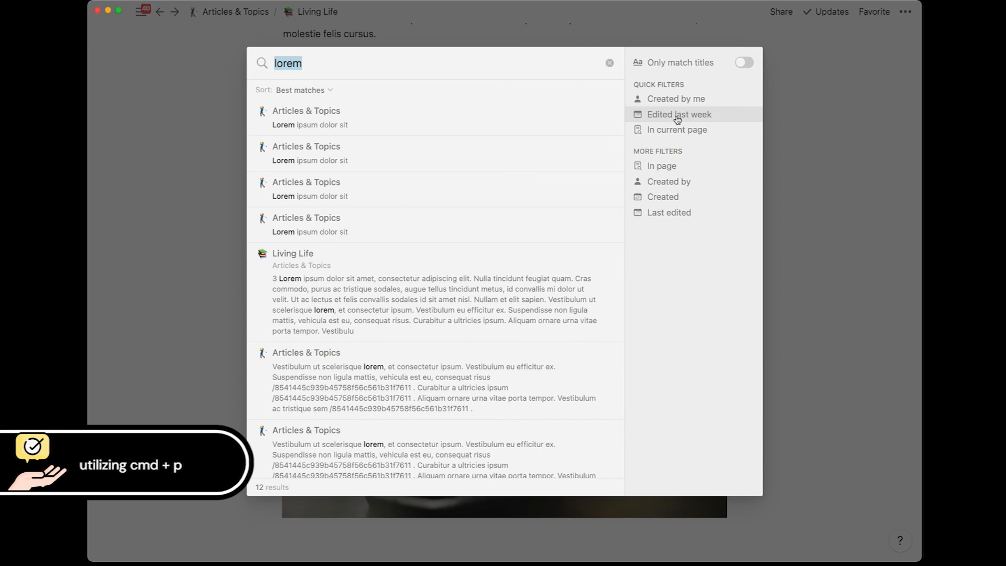
{"action": "left_click", "coordinate": [222, 209]}
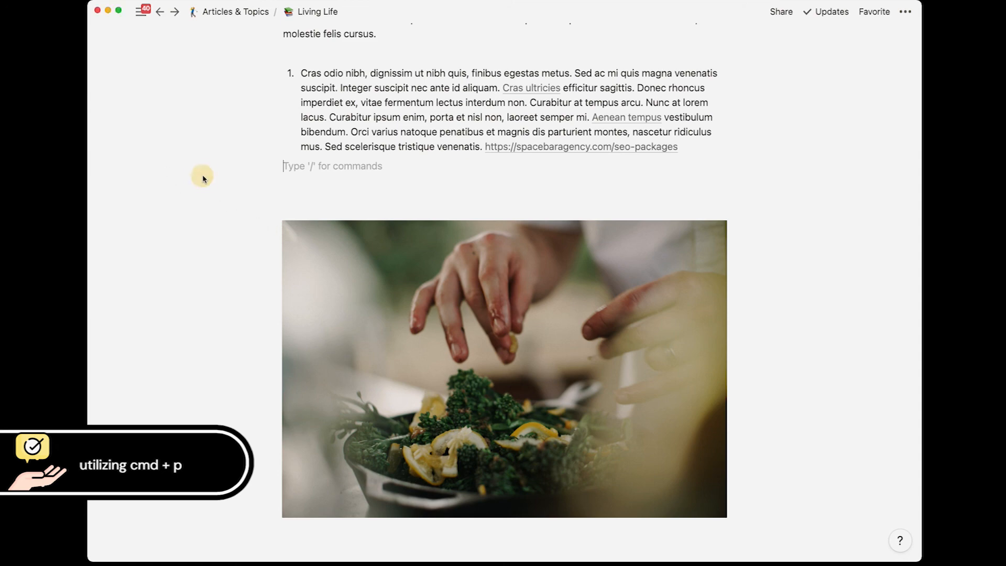
{"action": "mouse_move", "coordinate": [99, 136]}
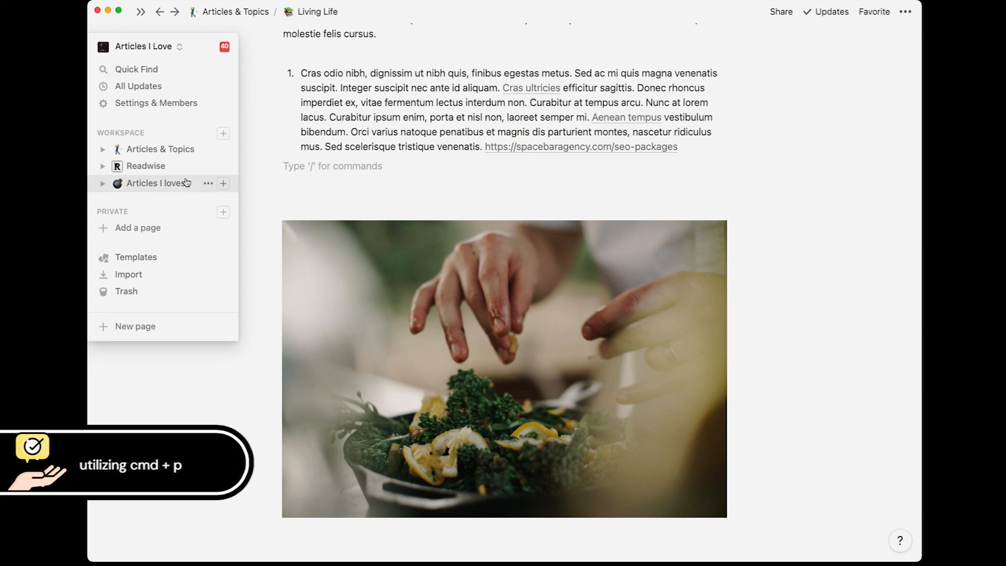
Step: Open the workspace list from the Articles I Love name at the top of the sidebar
{"action": "left_click", "coordinate": [152, 53]}
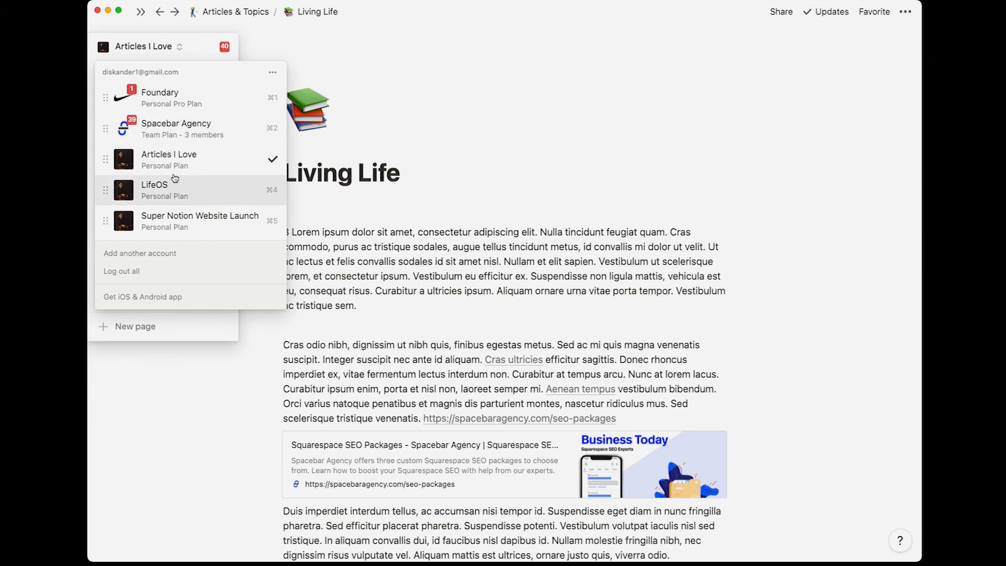
Step: Switch to LifeOS with Cmd+4, browse Welcome to LifeOS!, then return to Articles & Topics
{"action": "key", "text": "super+4"}
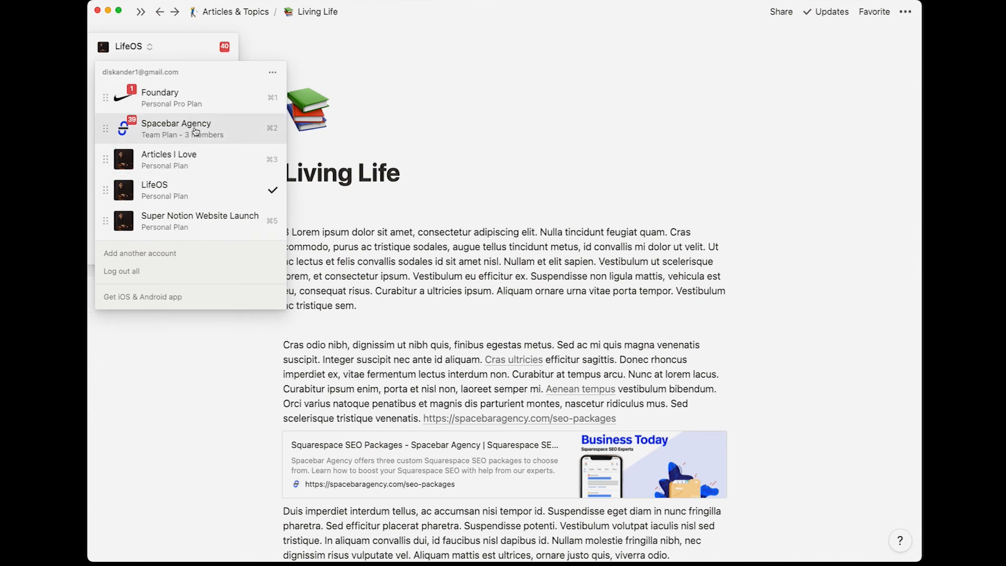
{"action": "left_click", "coordinate": [506, 185]}
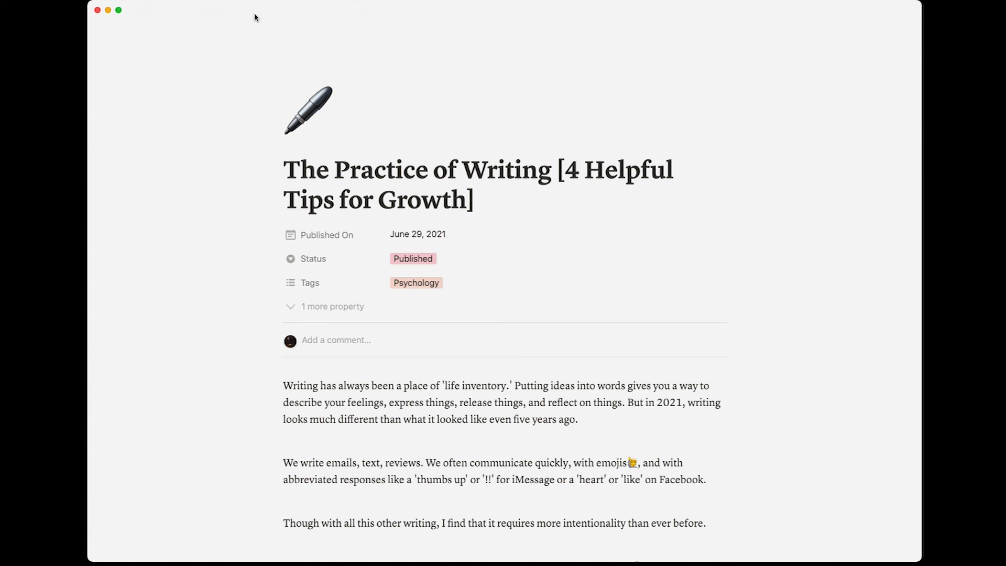
{"action": "left_click", "coordinate": [248, 12]}
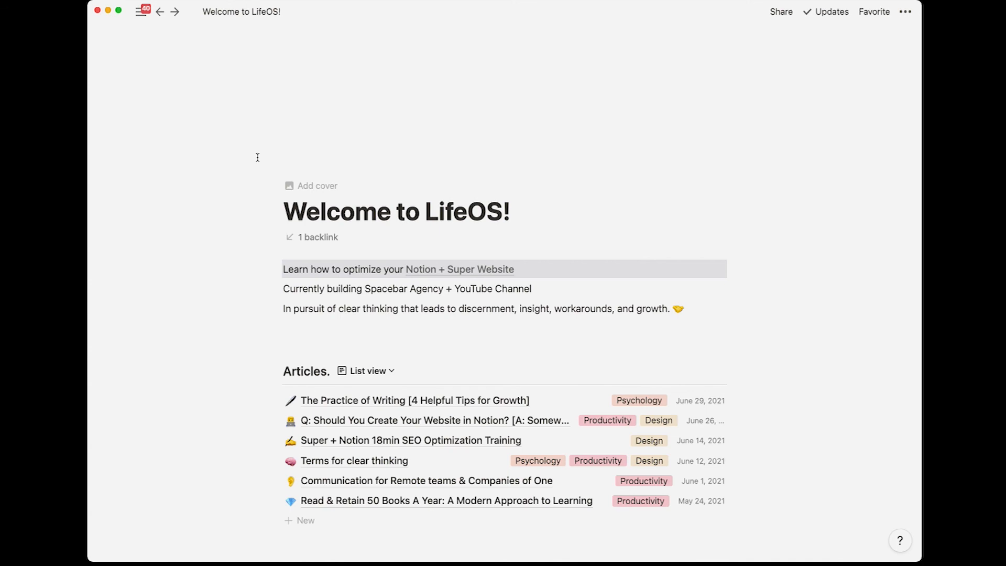
{"action": "scroll", "coordinate": [253, 224], "scroll_direction": "down", "scroll_amount": 6}
{"action": "scroll", "coordinate": [253, 225], "scroll_direction": "up", "scroll_amount": 6}
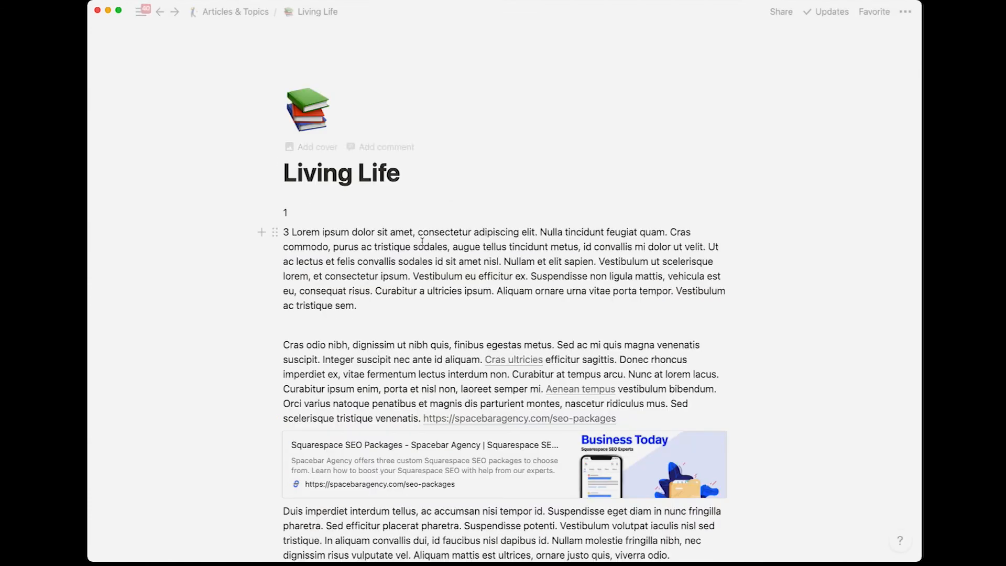
{"action": "left_click", "coordinate": [227, 19]}
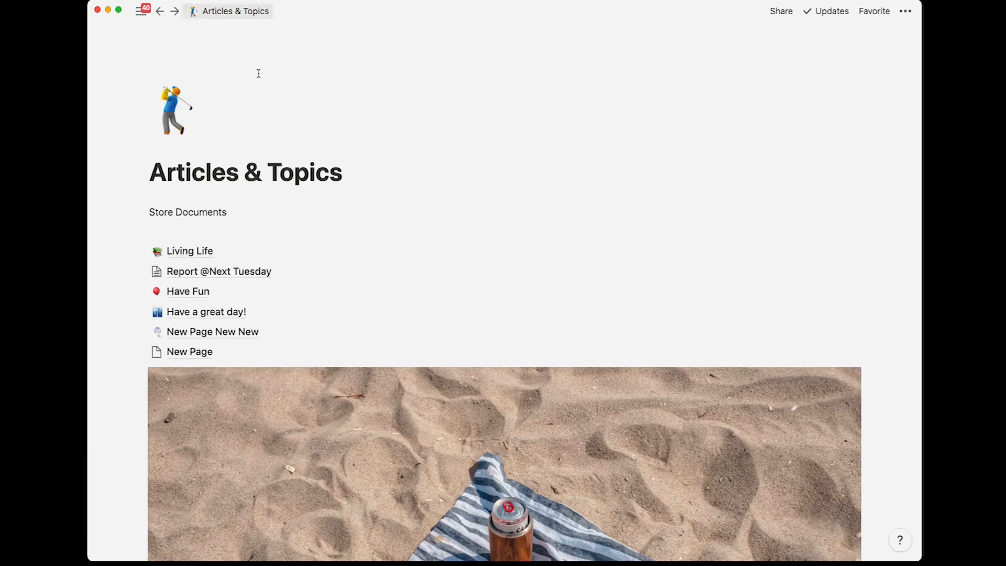
{"action": "mouse_move", "coordinate": [95, 180]}
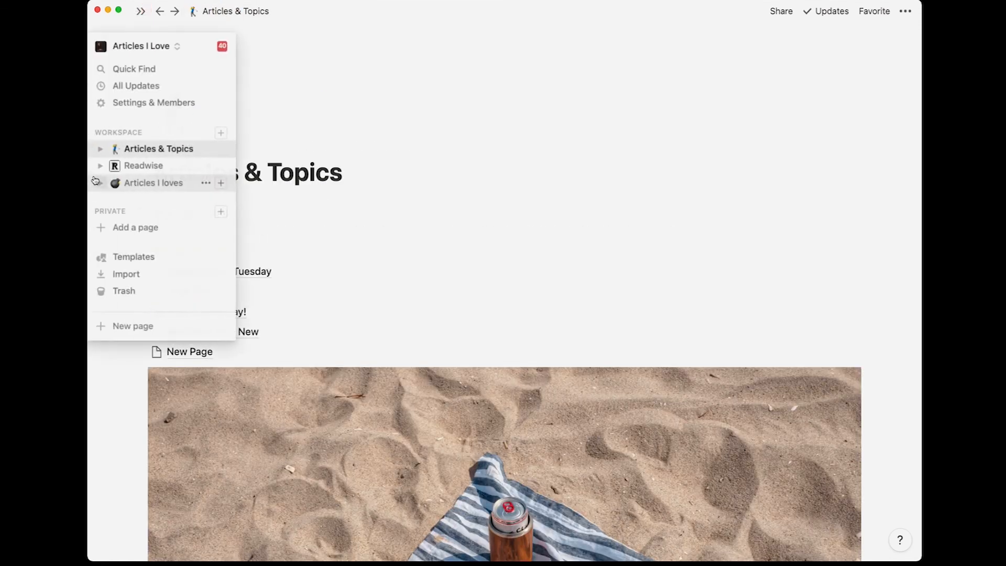